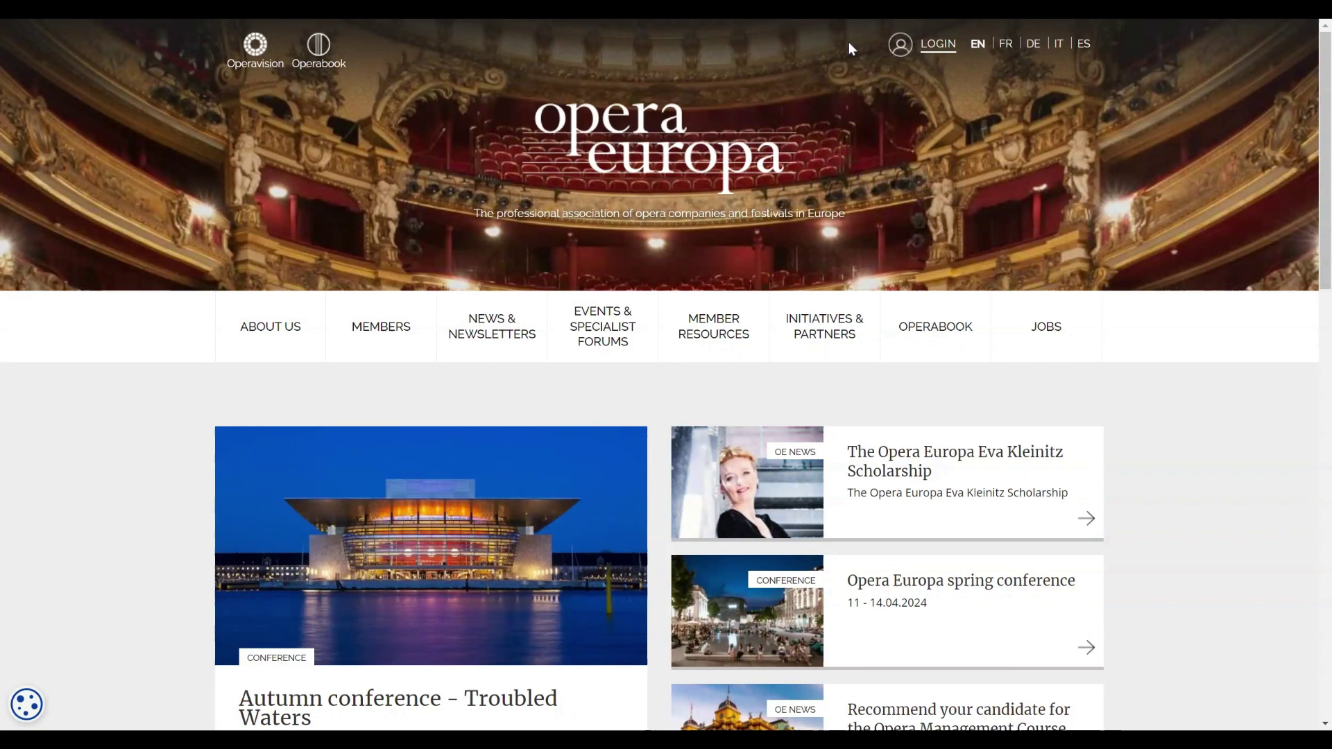
- Go to the member log-in page and switch to the Create new account form
left_click(927, 50)
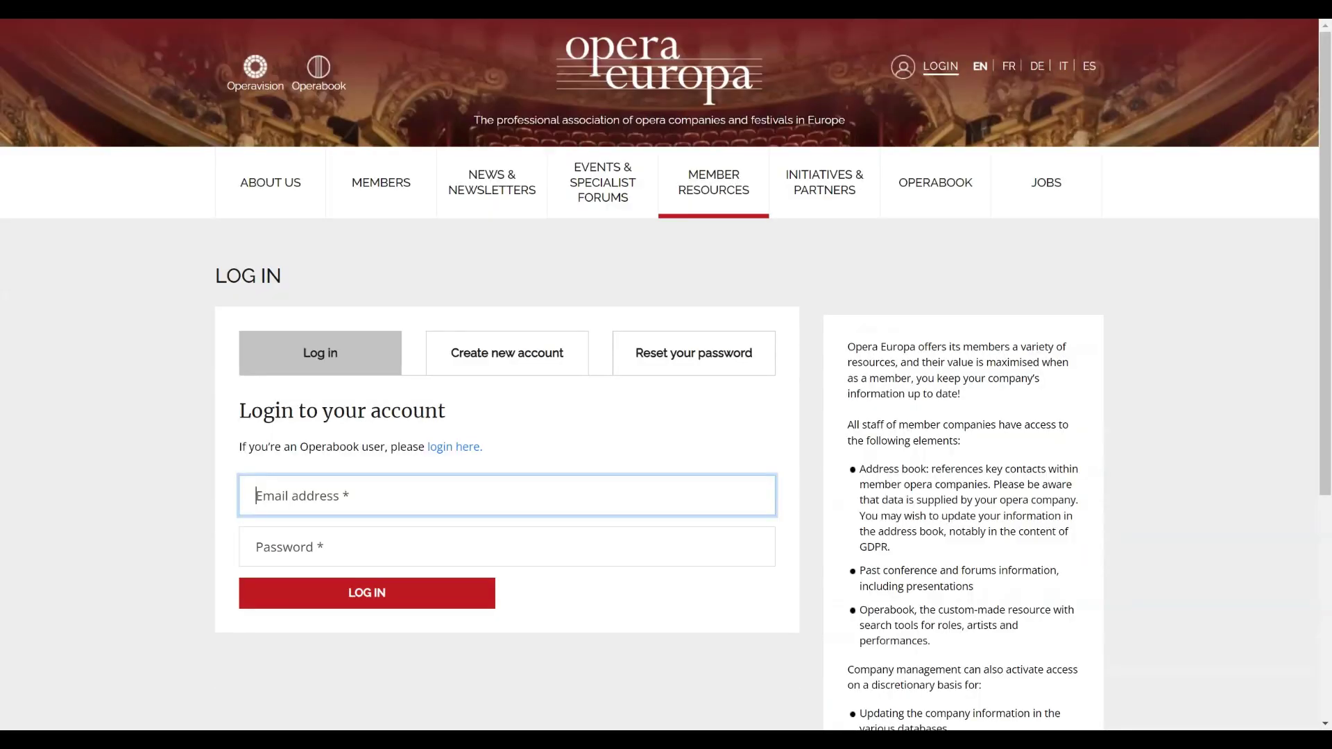
left_click(496, 371)
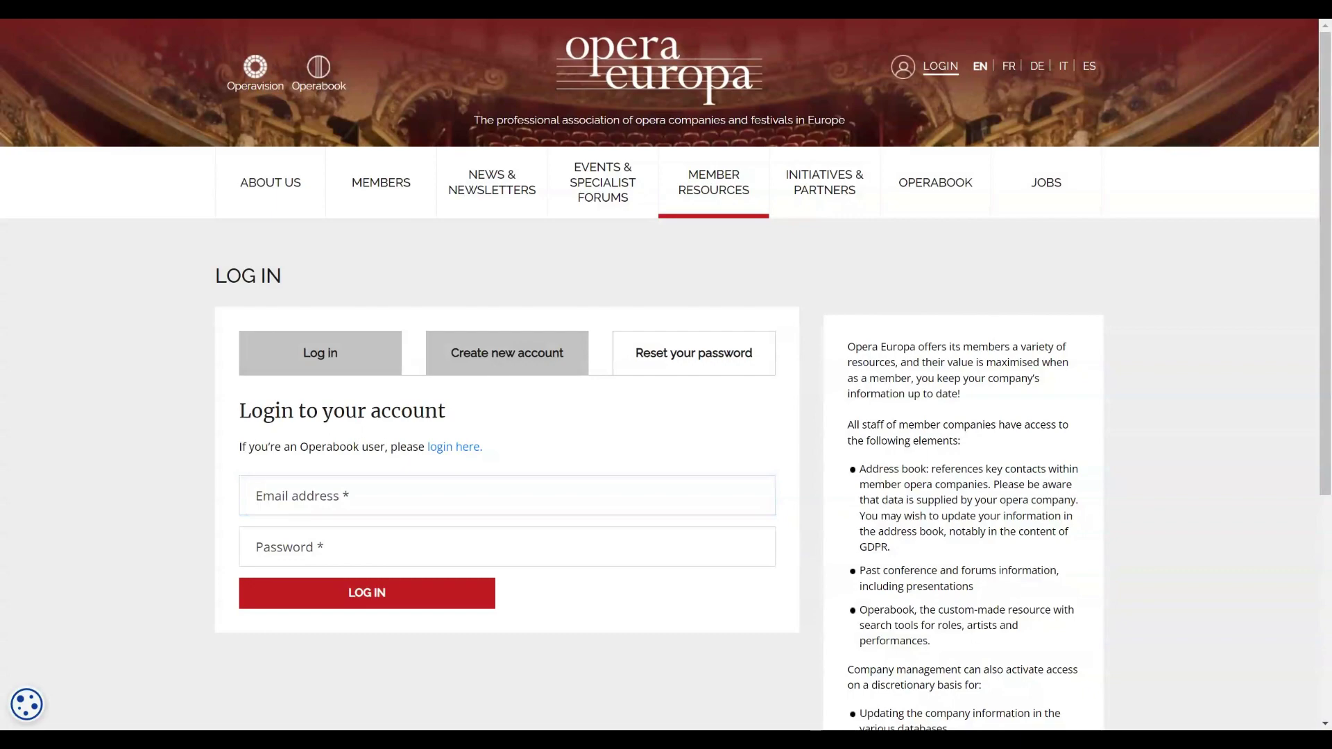
left_click(506, 353)
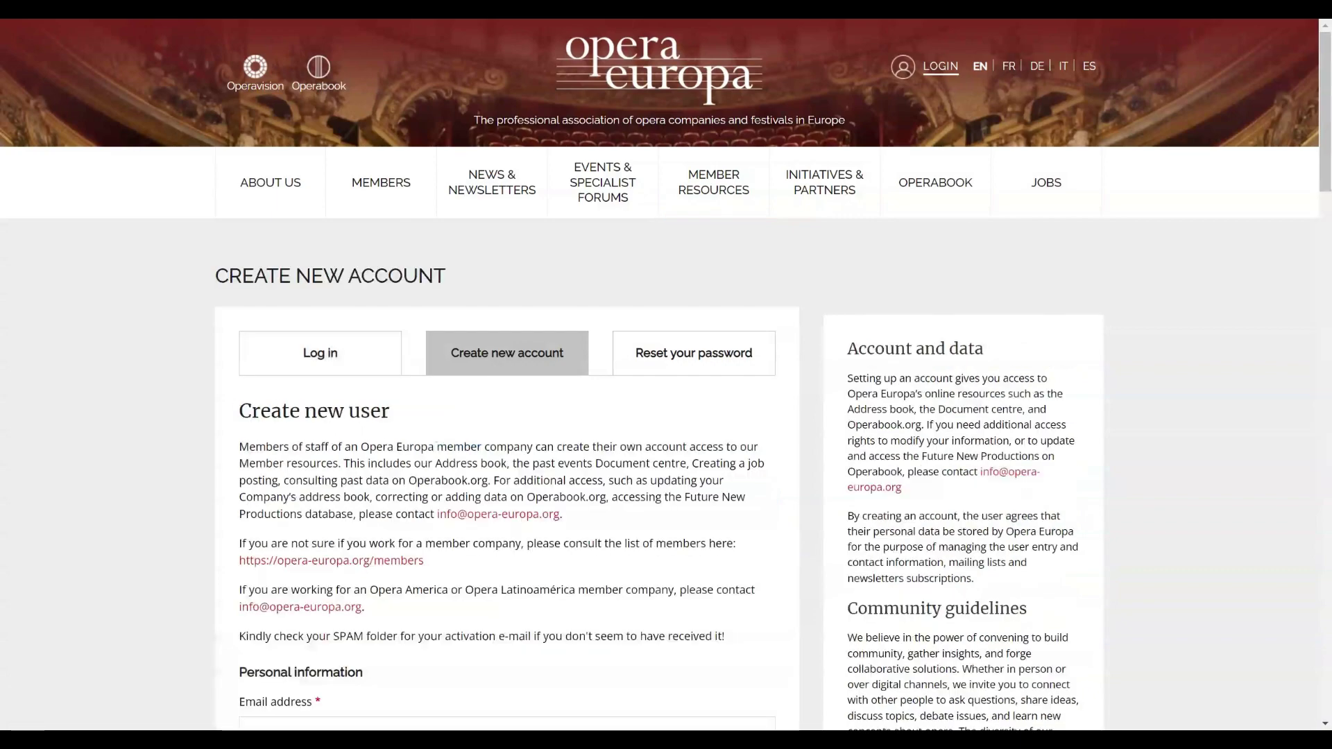
scroll(417, 448, "down", 3)
scroll(413, 456, "down", 2)
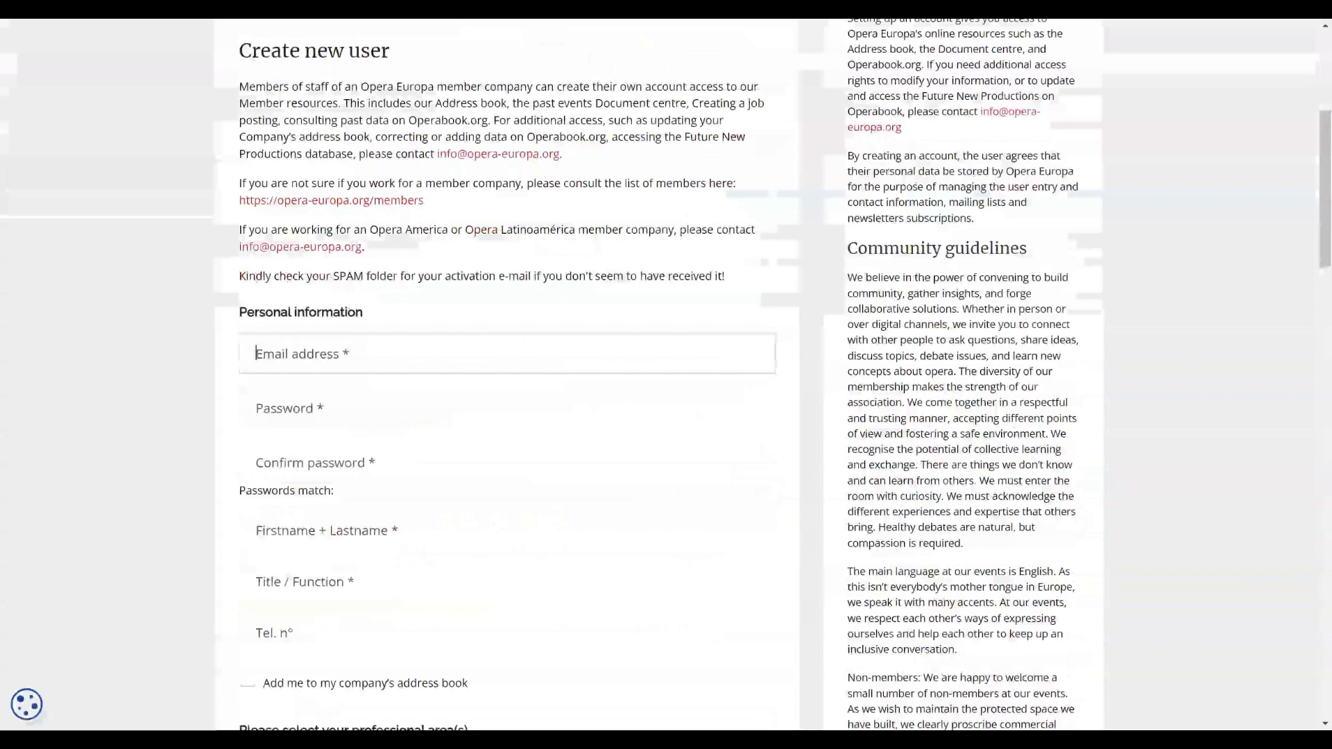
- Enter email, password and confirmation, full name, job title Project Manager and phone number
left_click(413, 360)
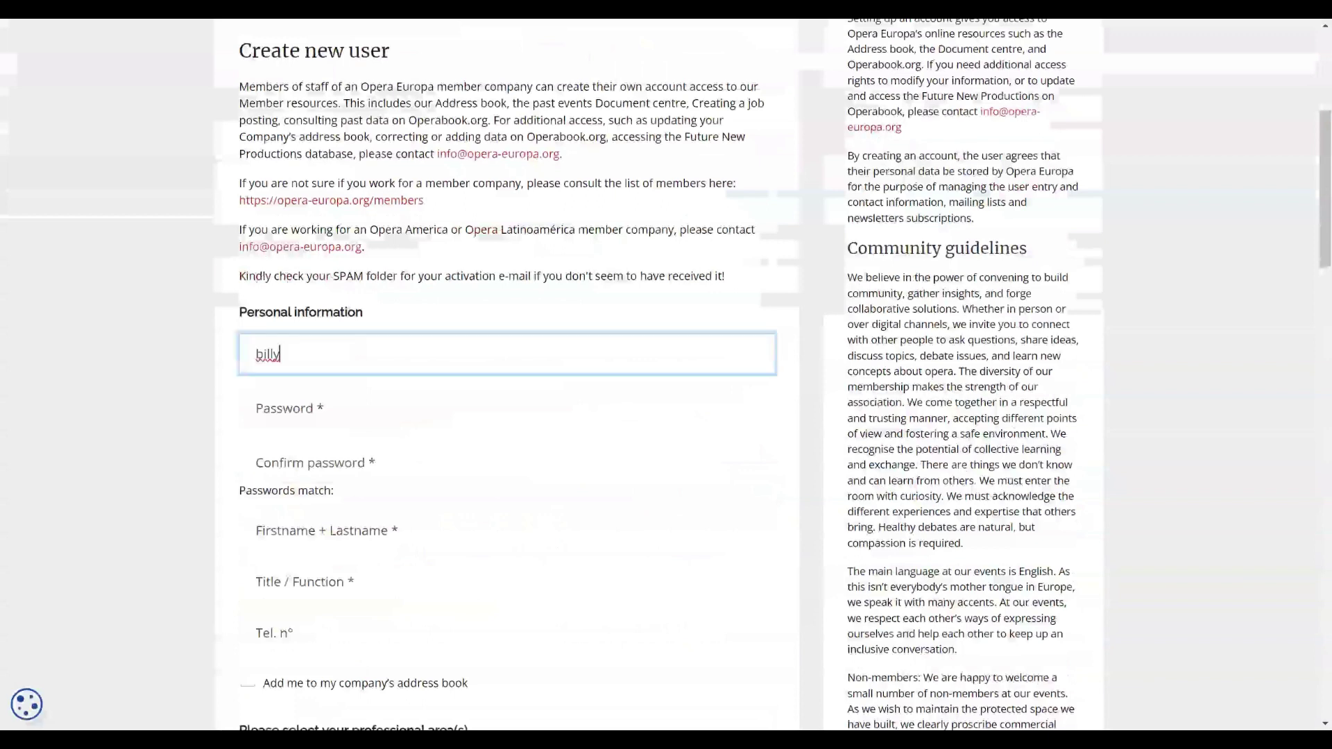
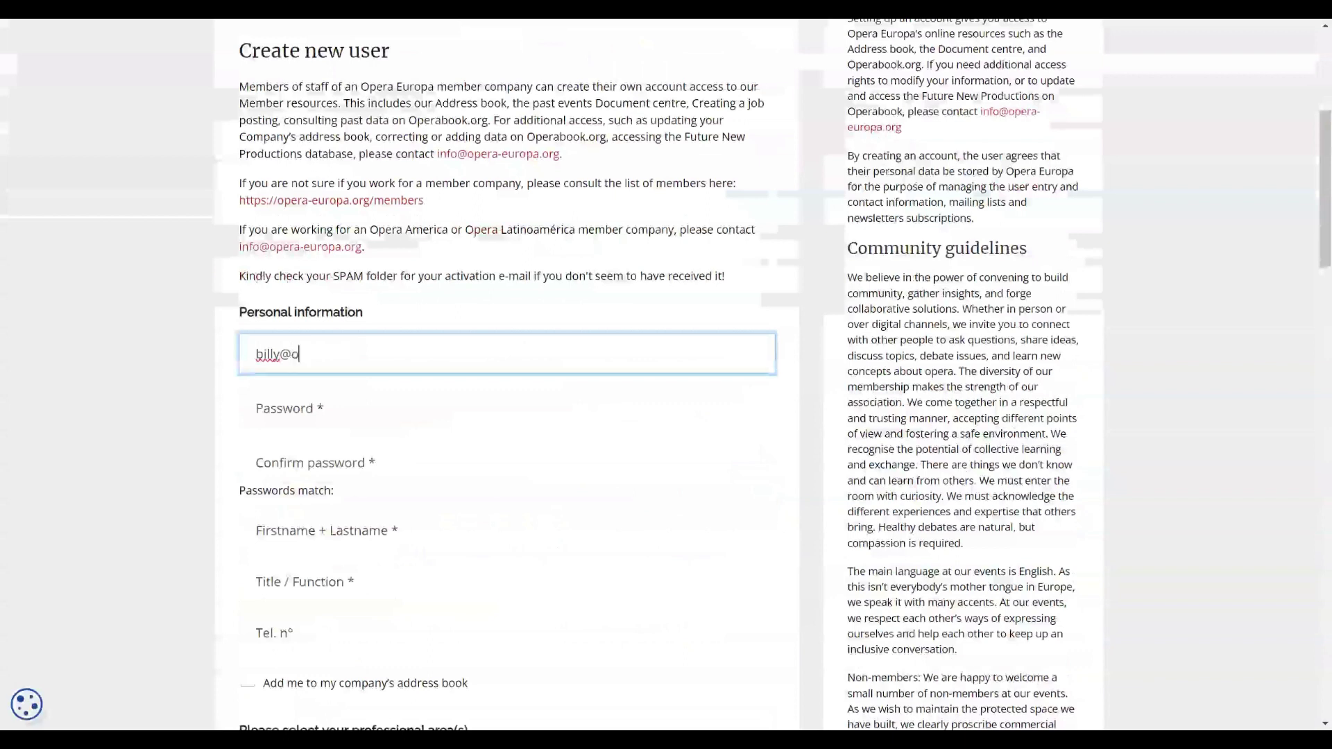
key("Tab")
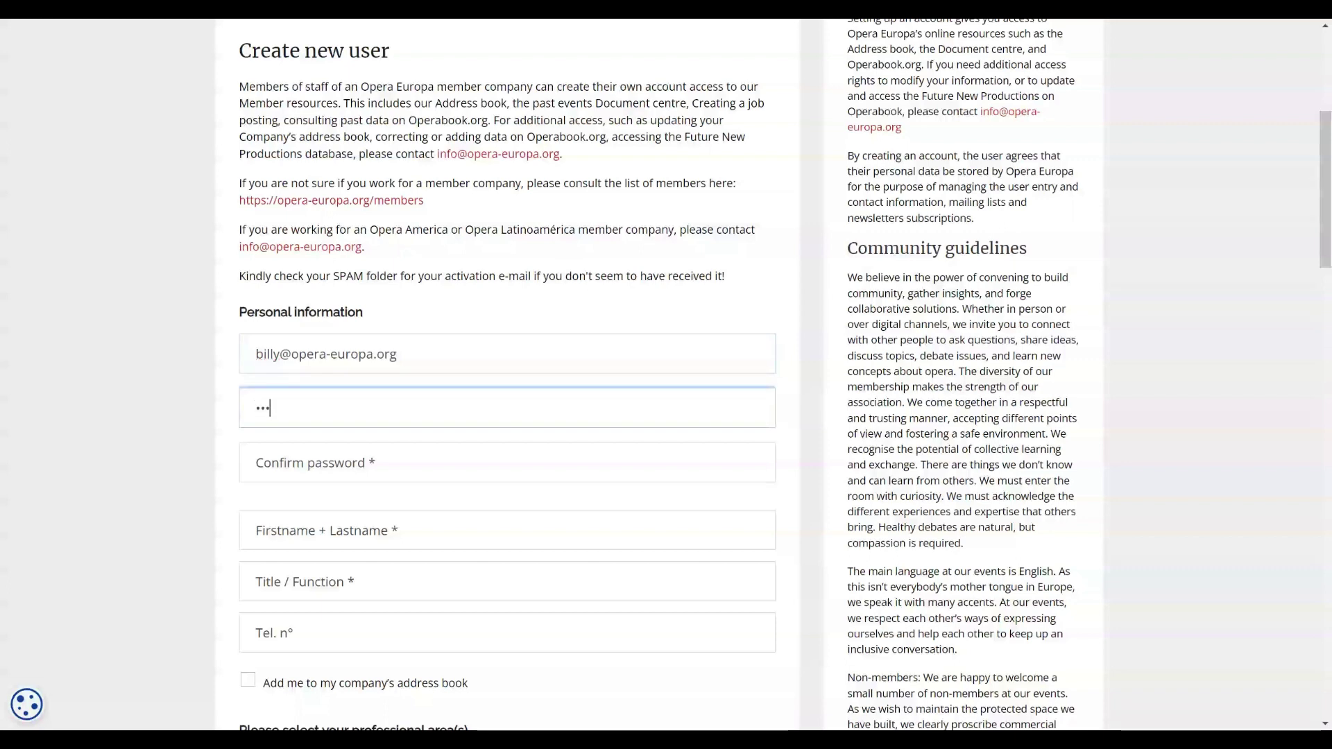
key("Tab")
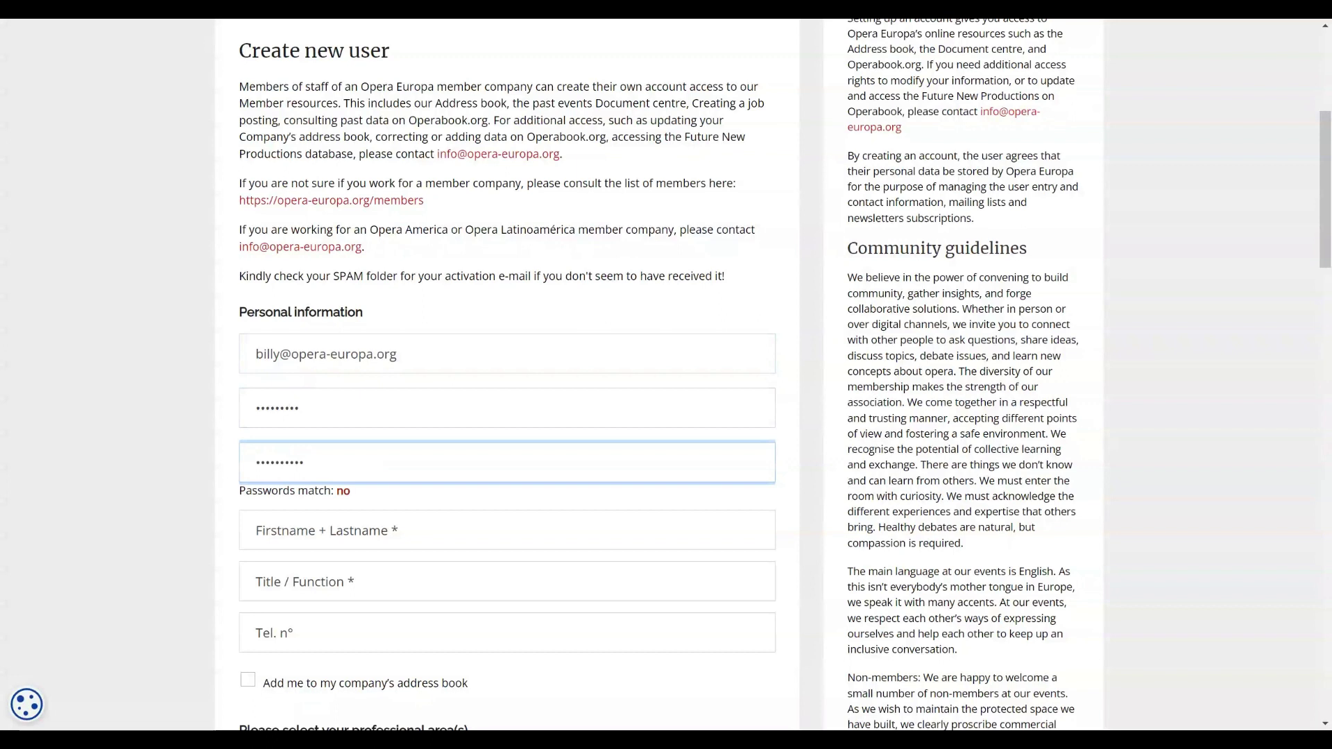
key("Tab")
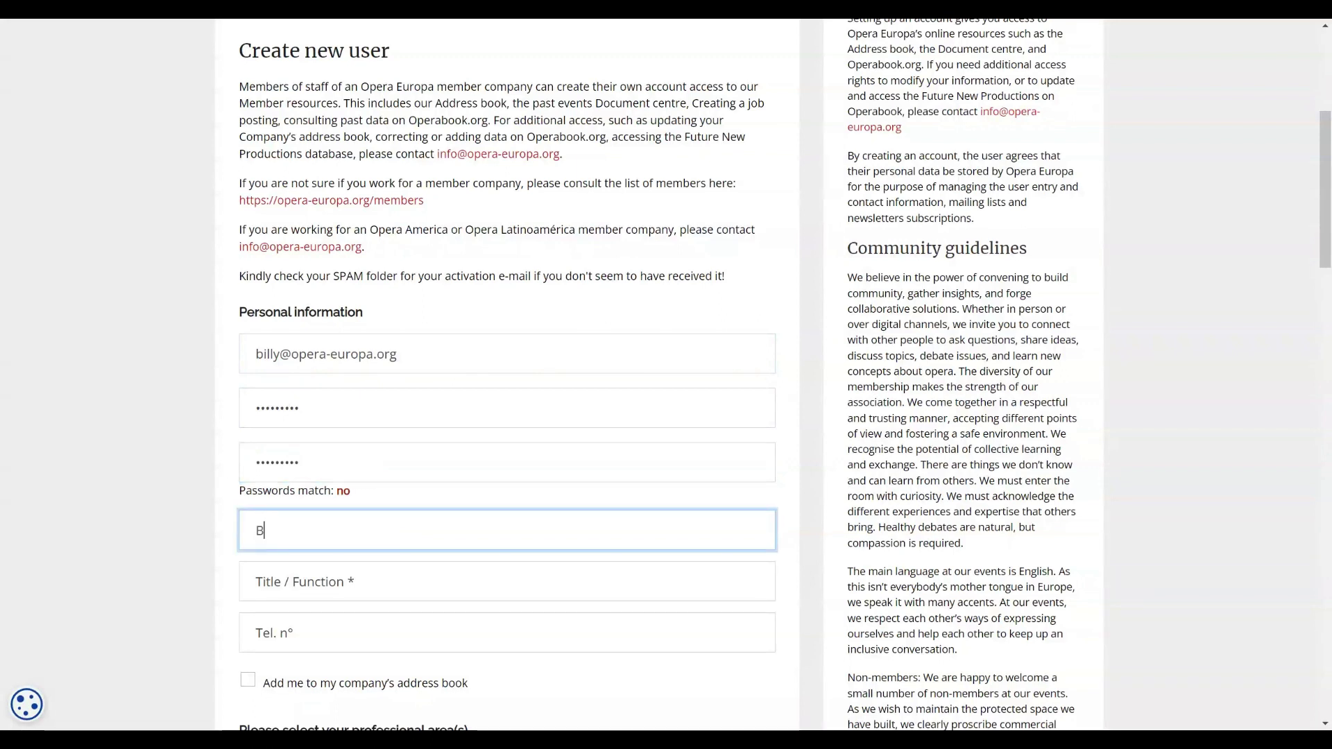
key("Tab")
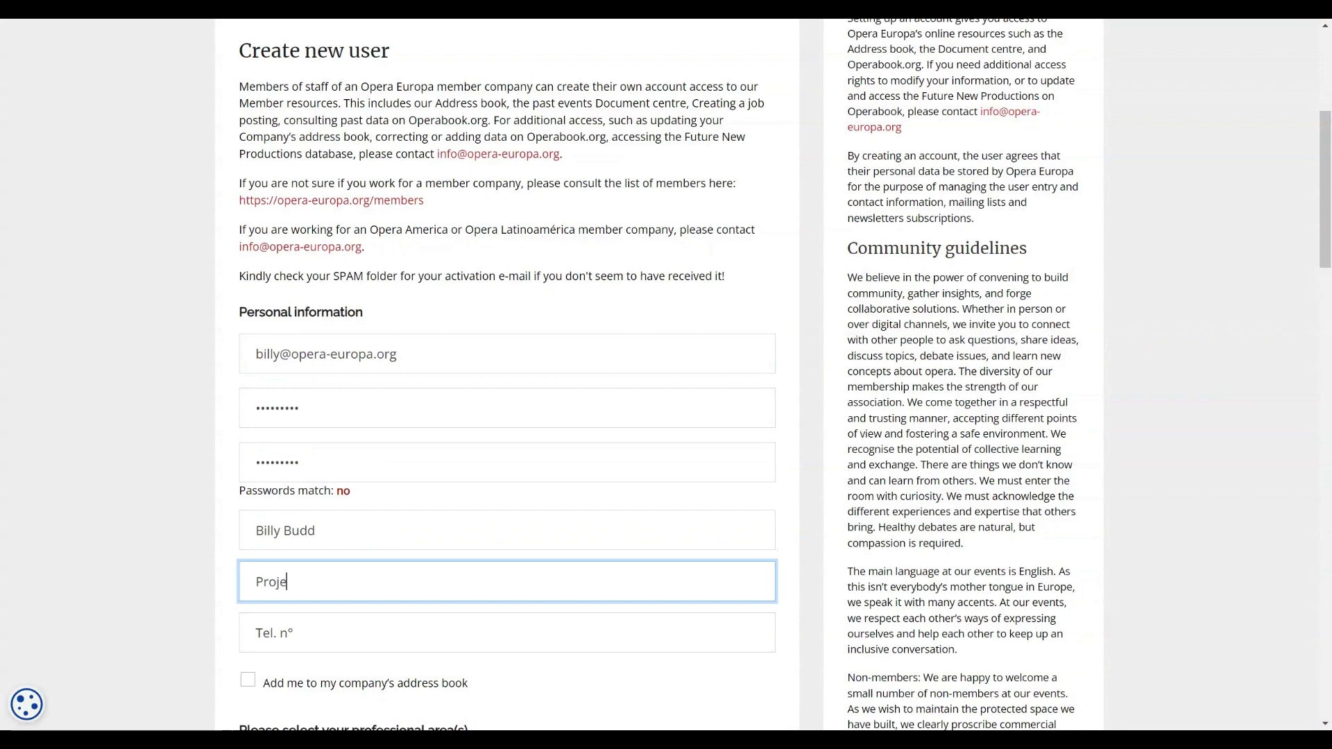
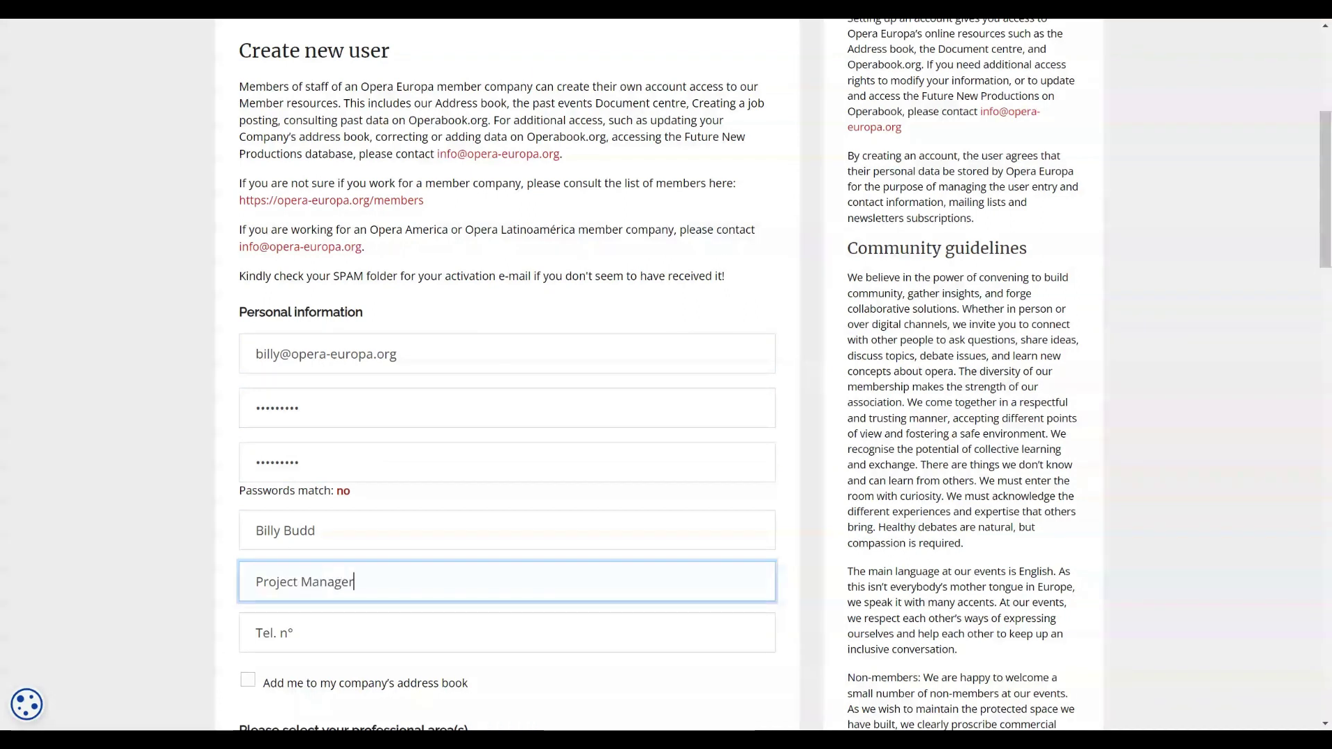
key("Tab")
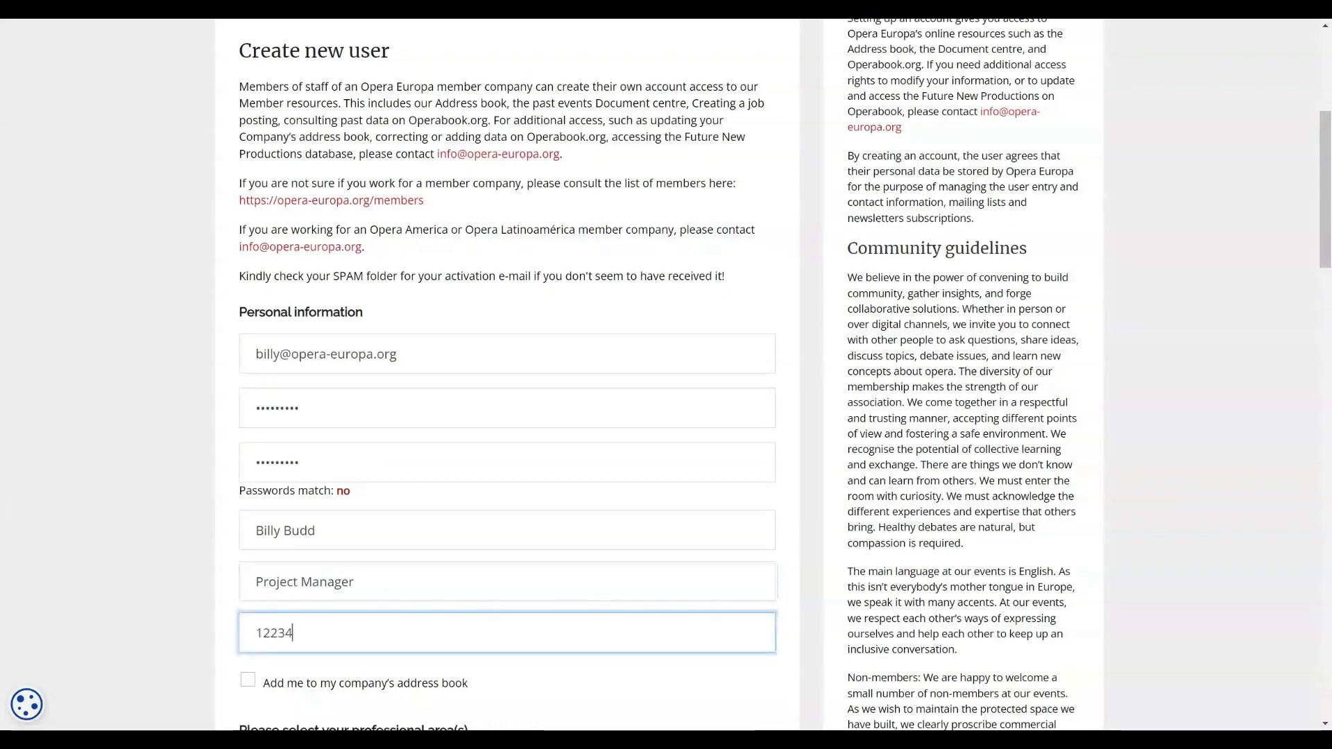
scroll(507, 541, "down", 1)
scroll(507, 416, "down", 1)
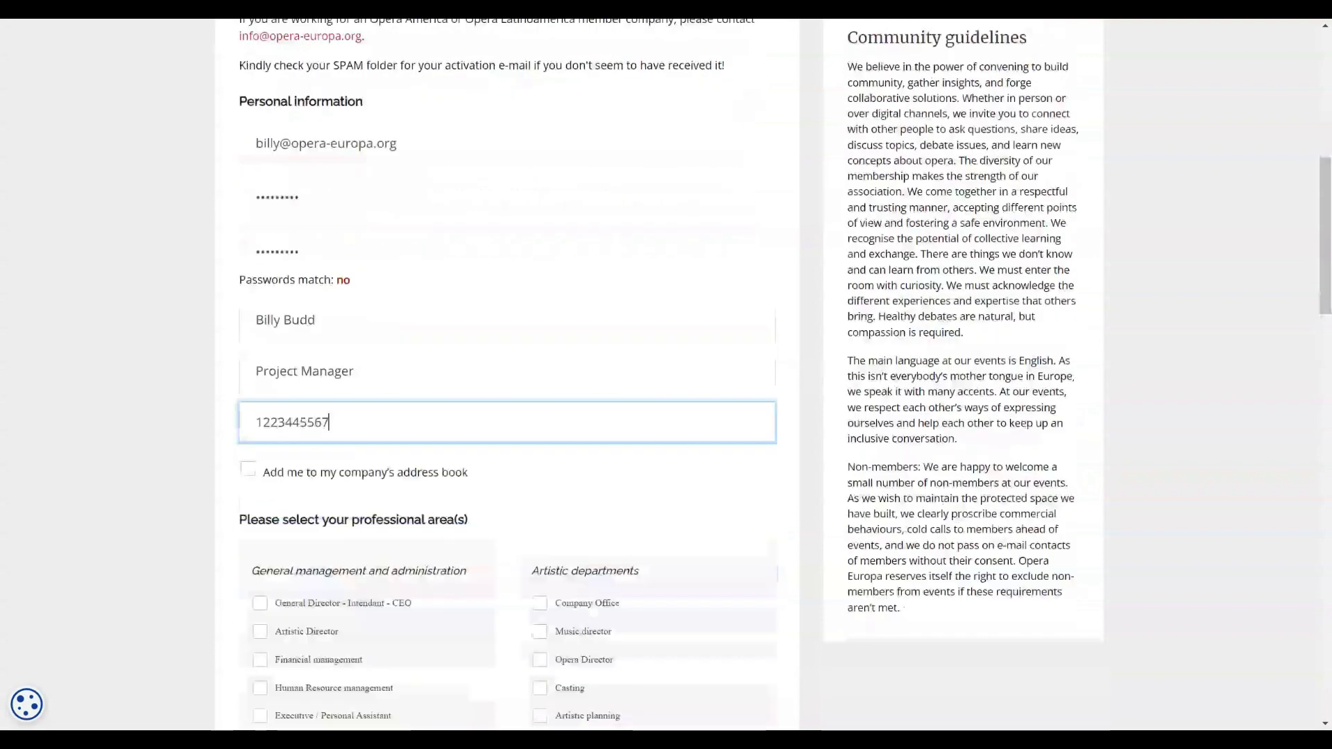
scroll(506, 417, "down", 1)
scroll(506, 417, "down", 1)
- Add the user to the address book with Public funding management, Advertising and Marketing areas
left_click(302, 365)
scroll(302, 373, "down", 2)
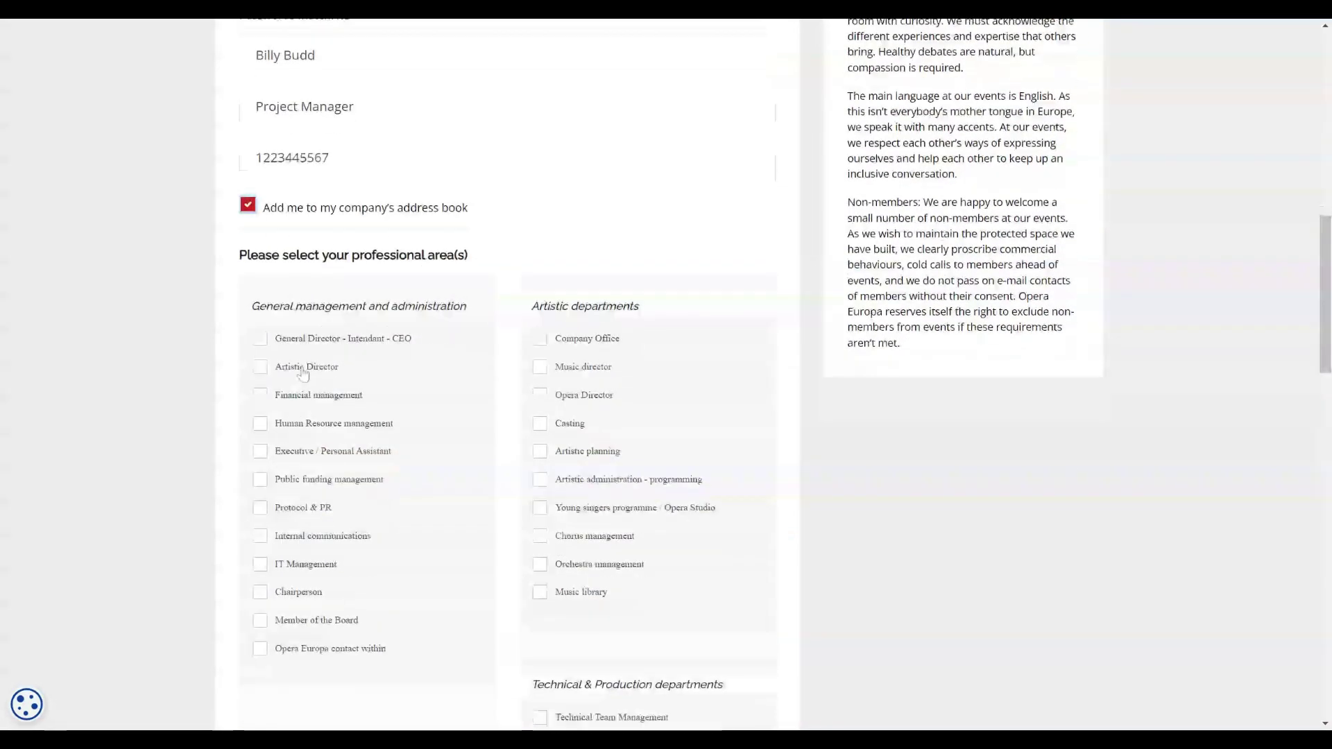
scroll(313, 353, "down", 1)
scroll(313, 345, "down", 1)
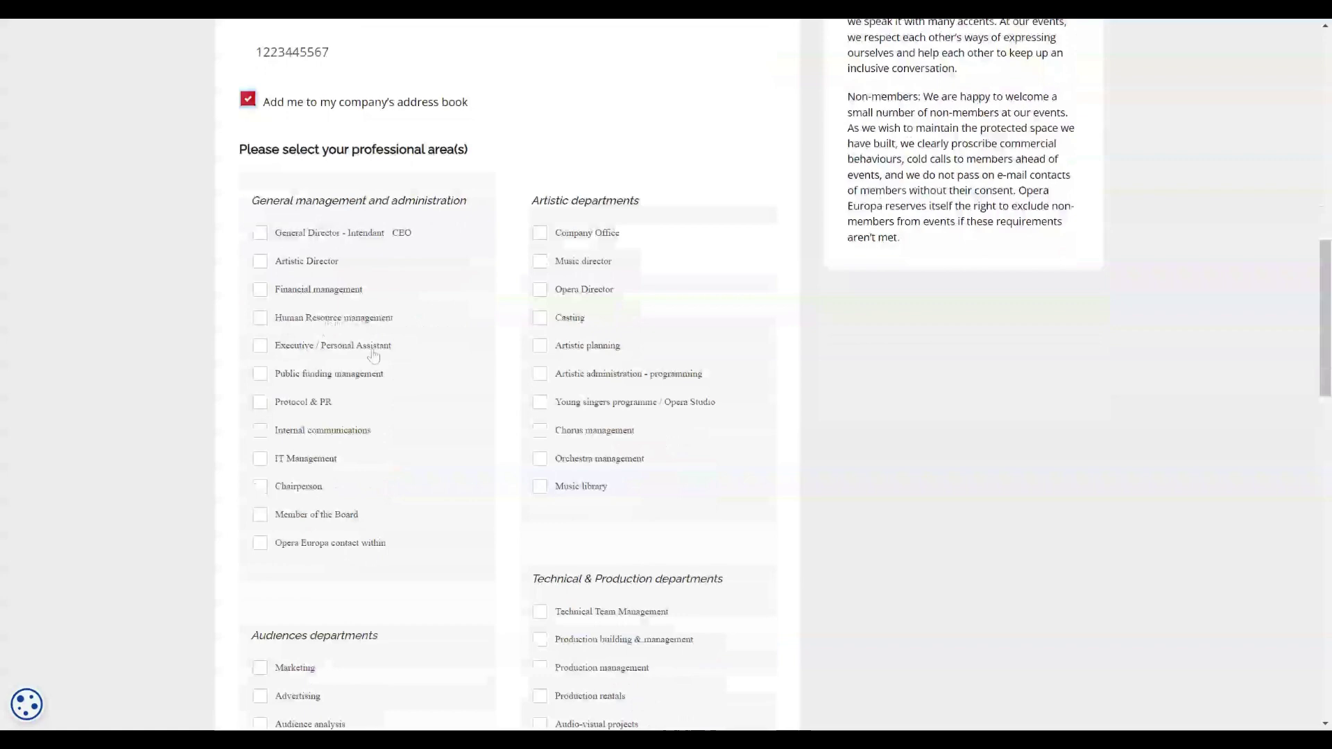
left_click(350, 378)
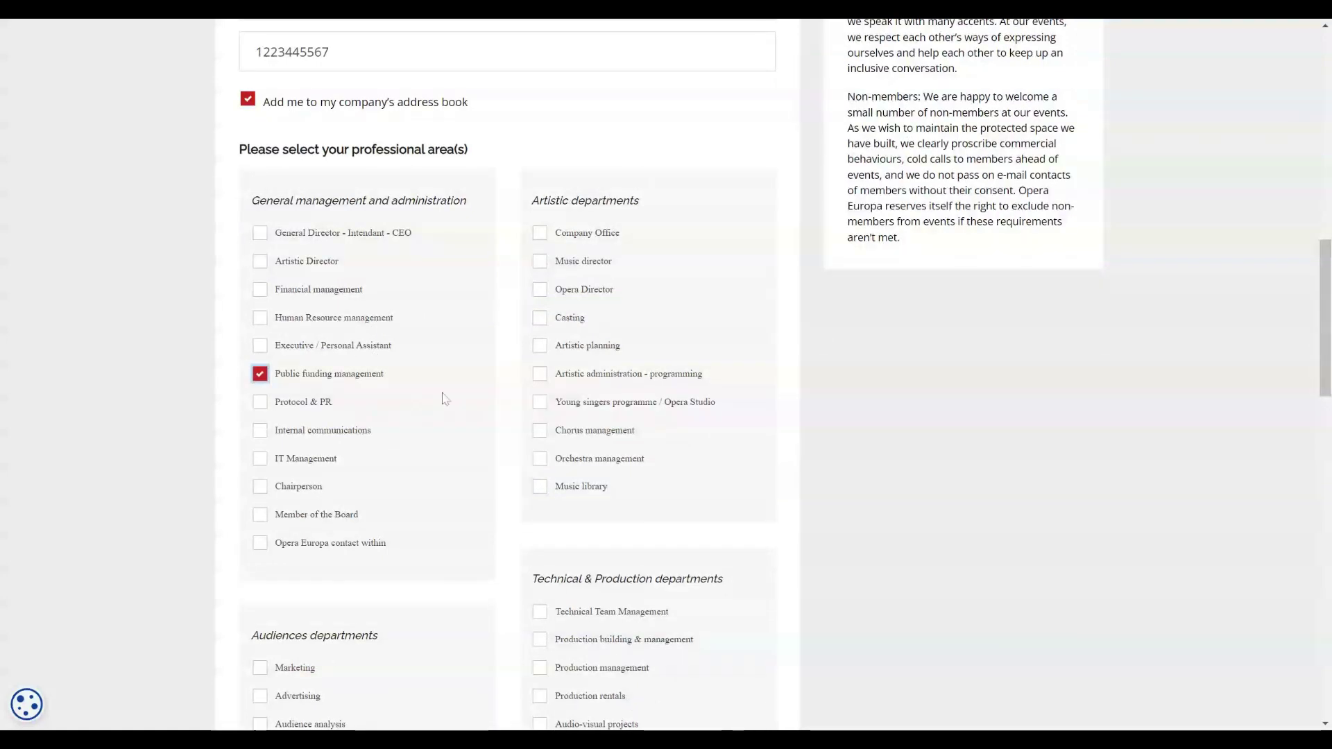
scroll(450, 396, "down", 2)
scroll(451, 395, "down", 2)
scroll(451, 396, "down", 1)
scroll(451, 395, "down", 1)
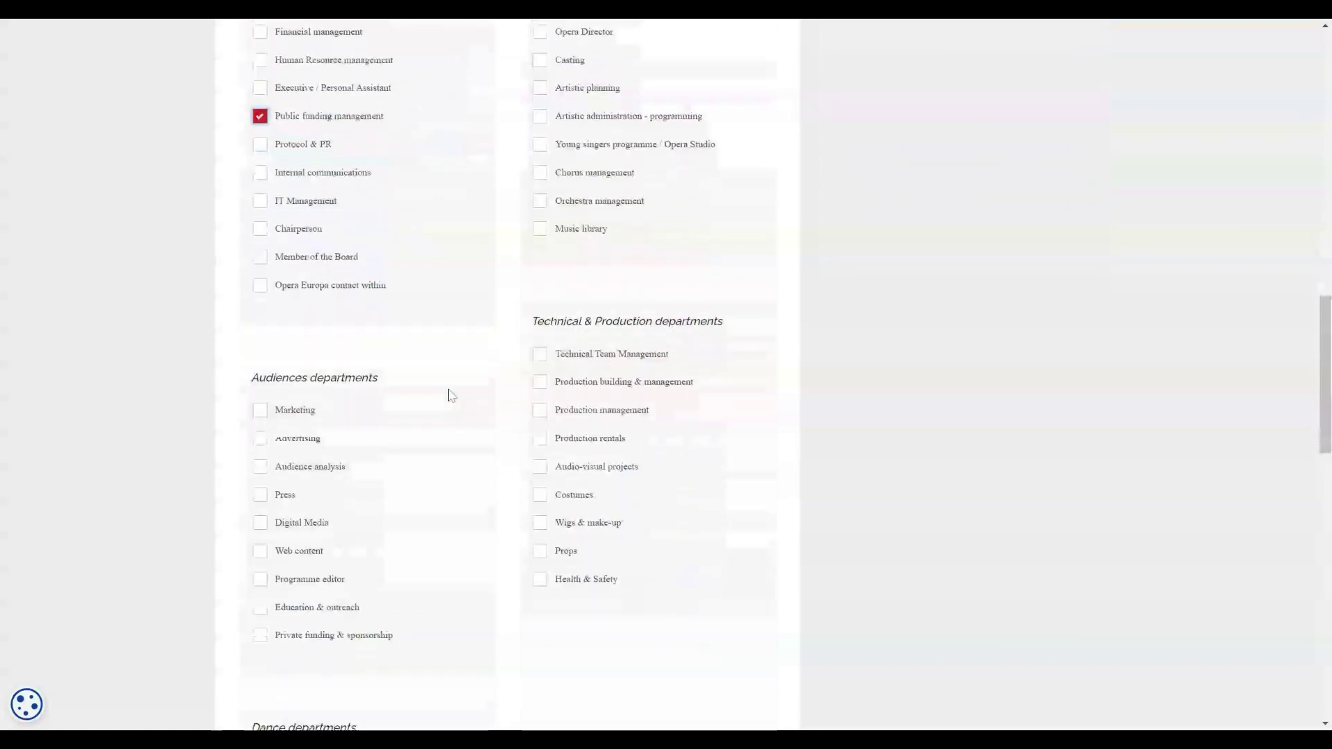
scroll(451, 395, "down", 1)
scroll(450, 396, "down", 1)
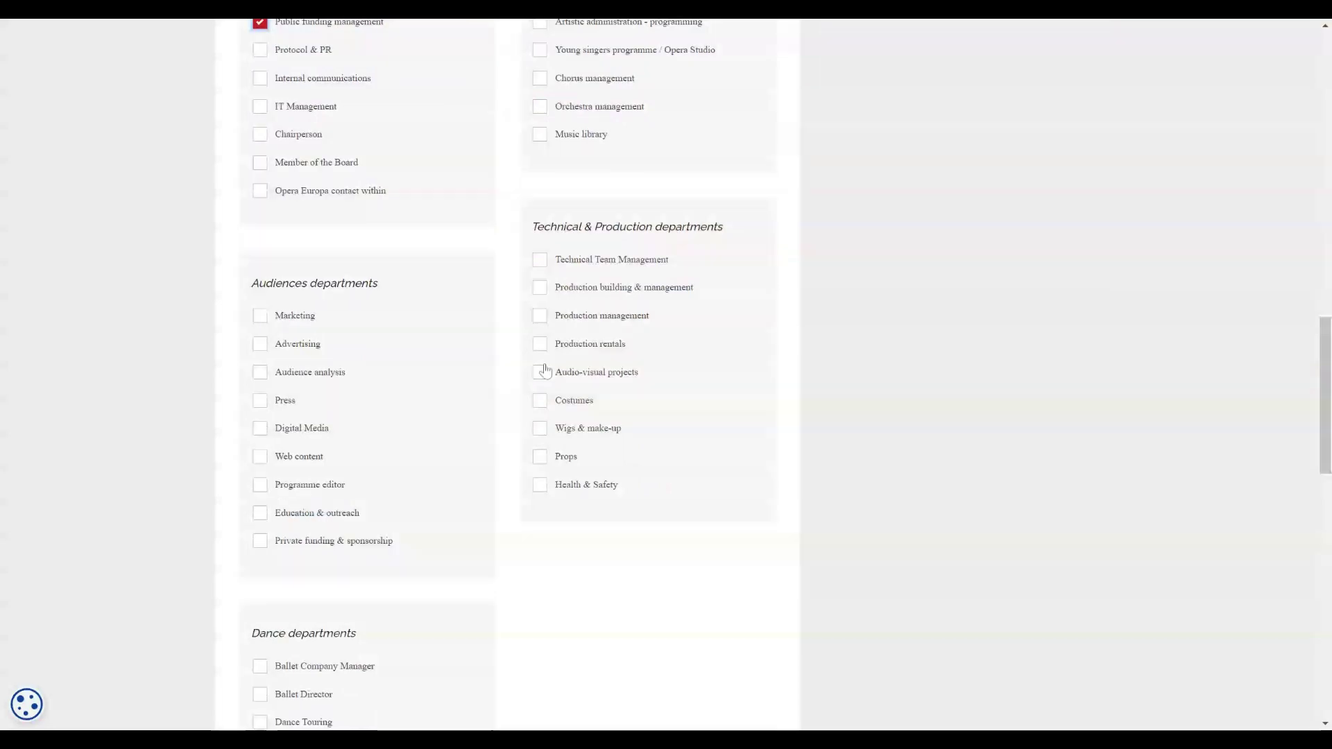
left_click(298, 344)
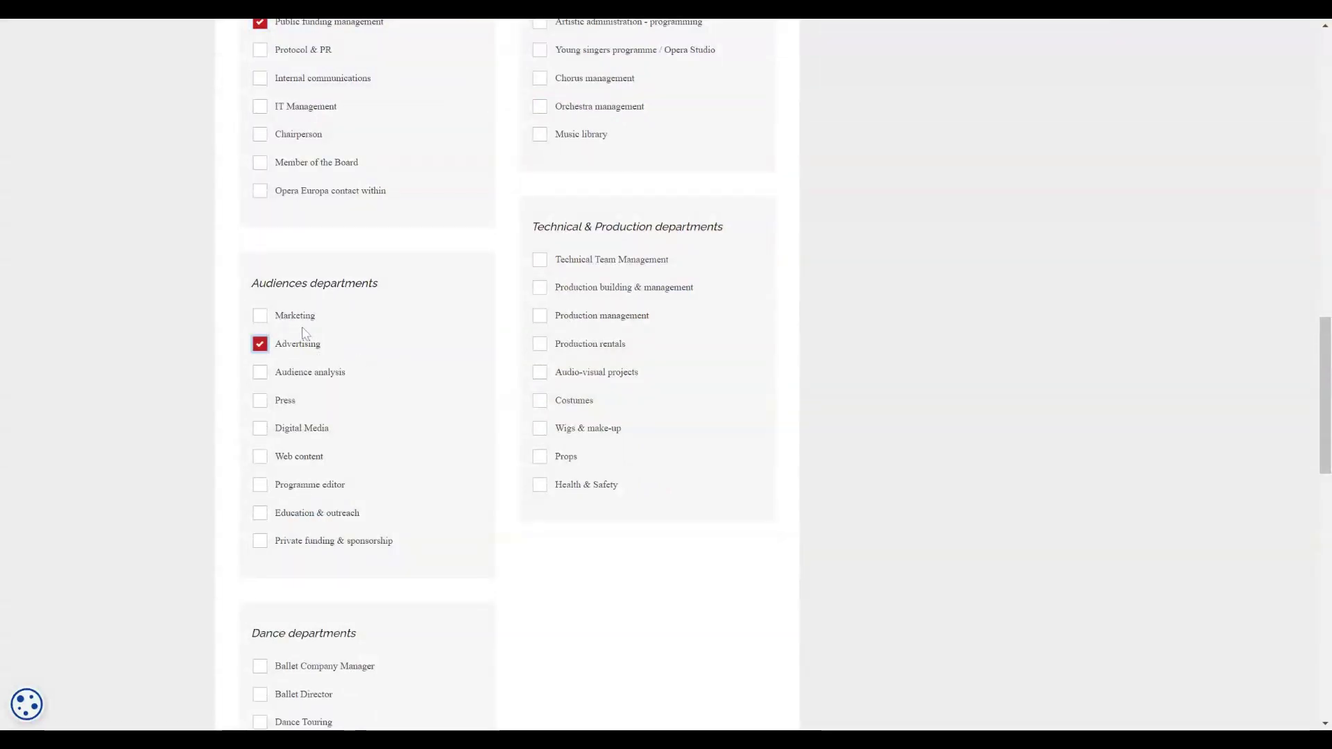
left_click(294, 315)
scroll(303, 323, "down", 2)
scroll(302, 322, "down", 2)
scroll(304, 326, "down", 2)
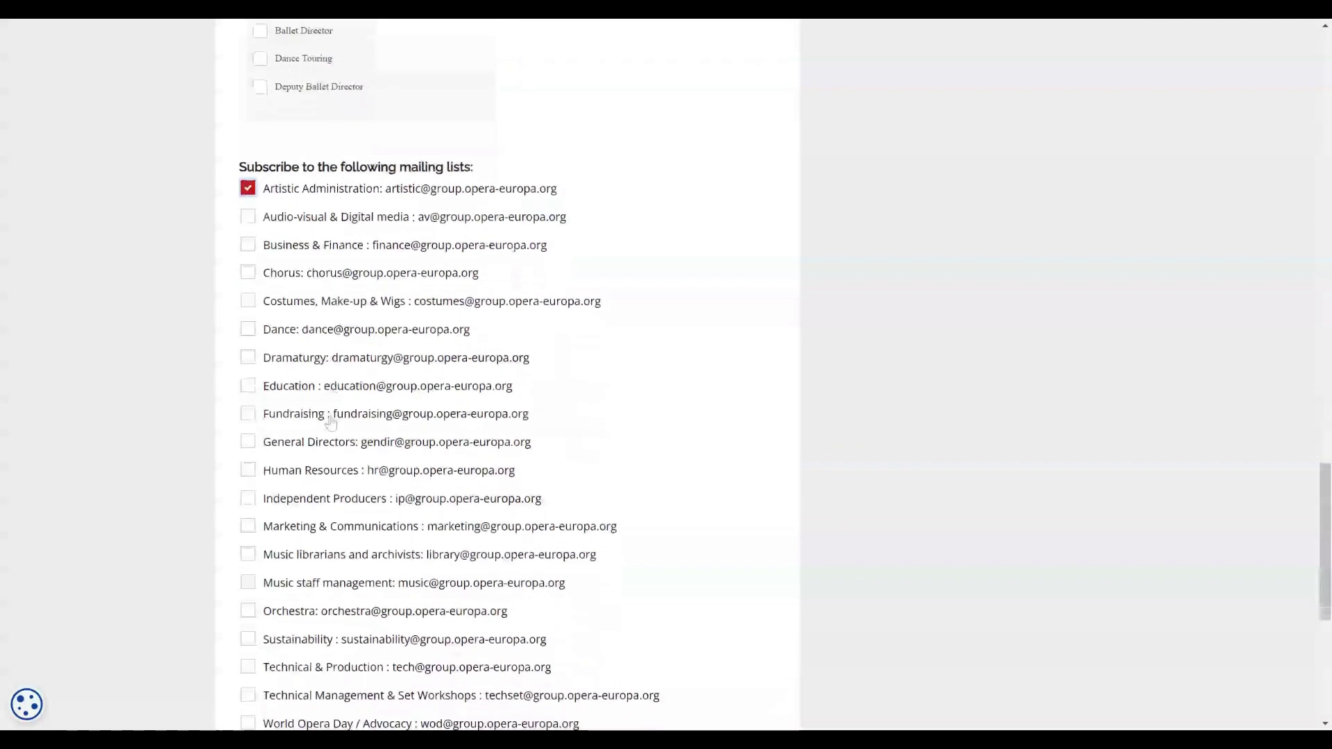
- Subscribe to Fundraising, e-newsletters and English OperaVision, then submit the registration
left_click(293, 414)
scroll(329, 416, "down", 2)
scroll(329, 416, "down", 2)
scroll(329, 416, "down", 2)
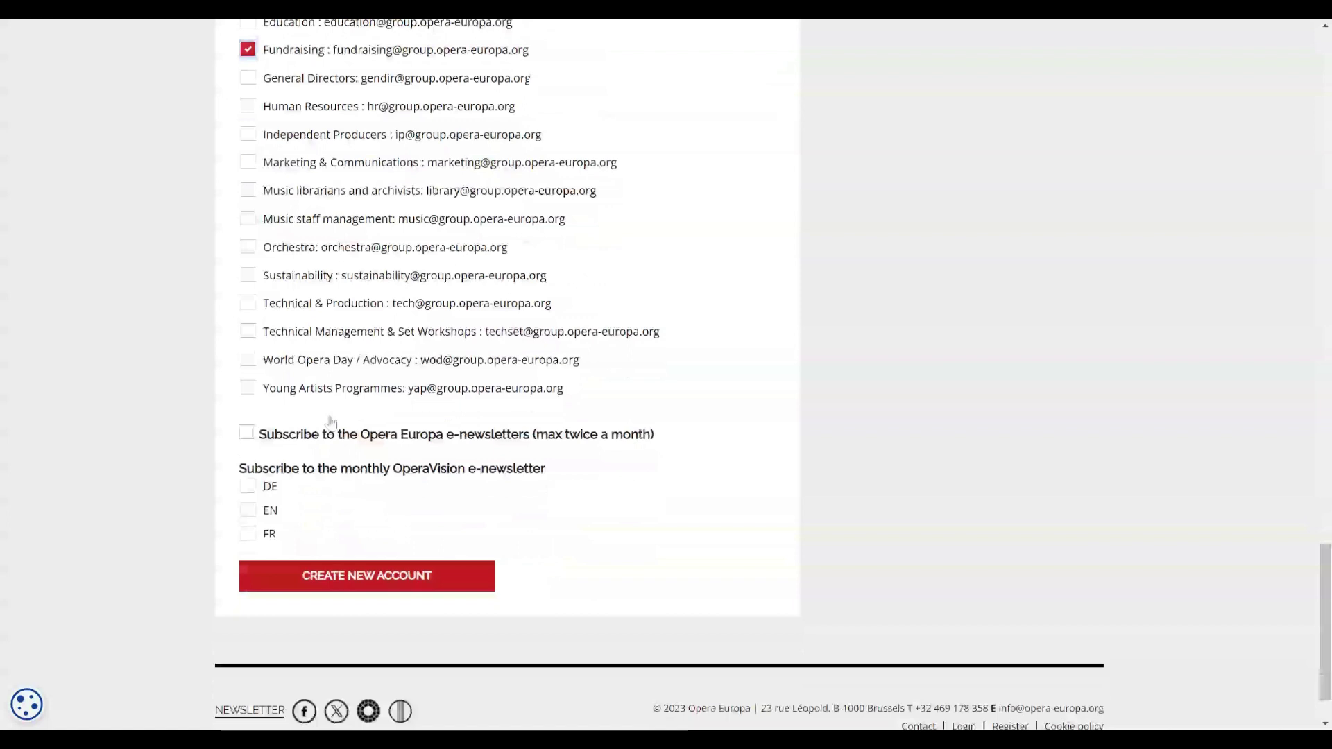
left_click(331, 435)
scroll(331, 433, "down", 1)
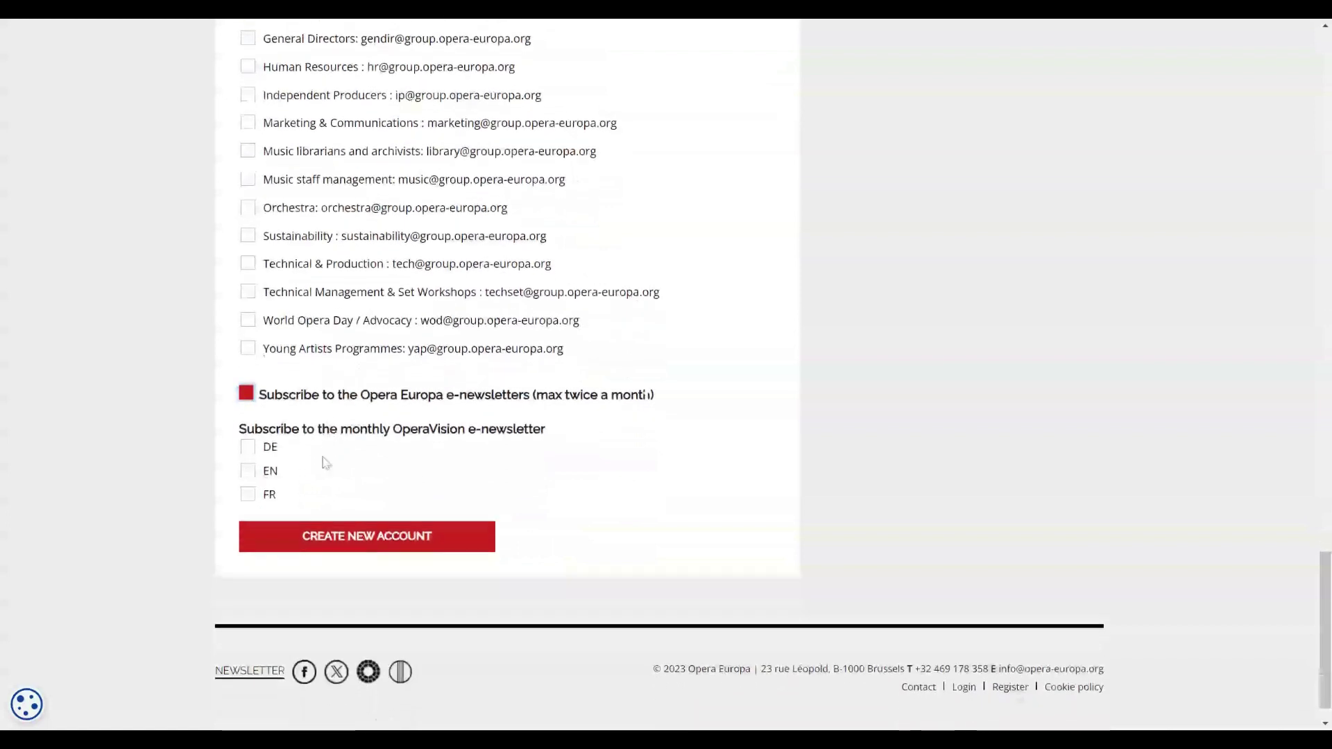
left_click(248, 471)
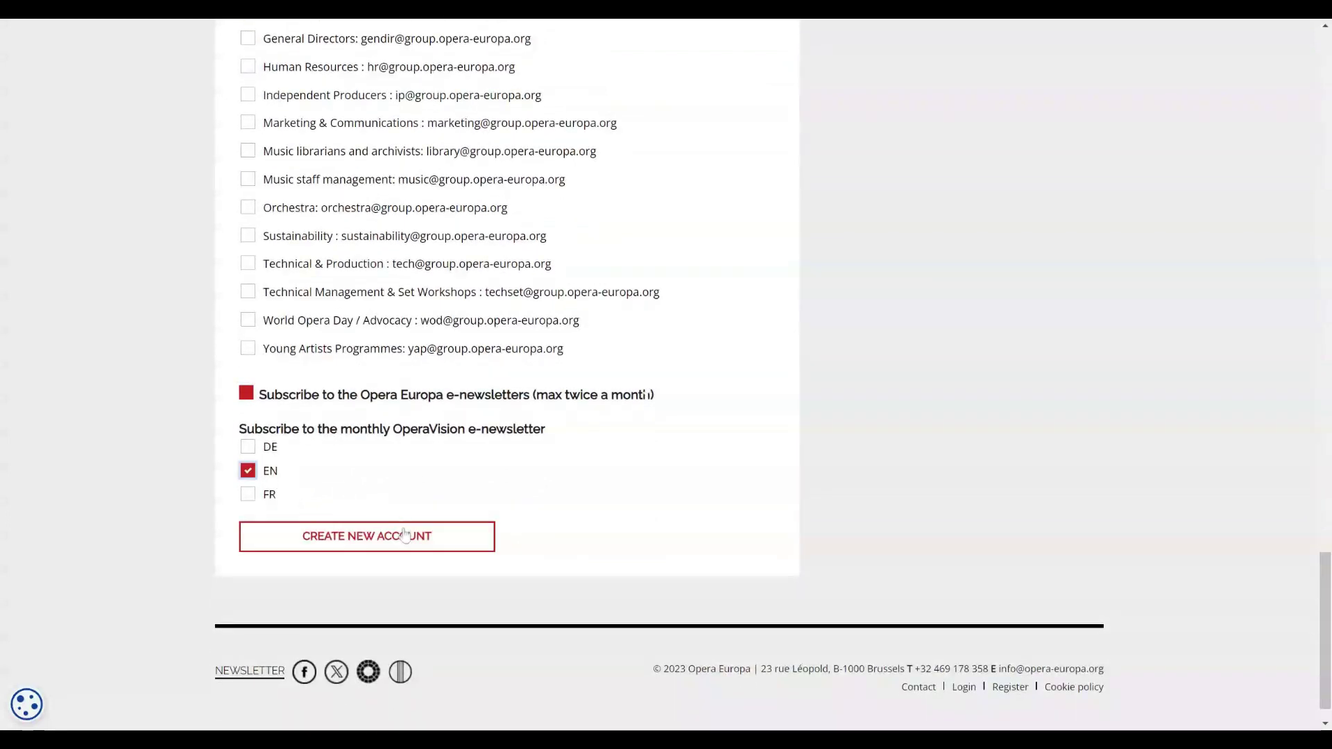
left_click(366, 536)
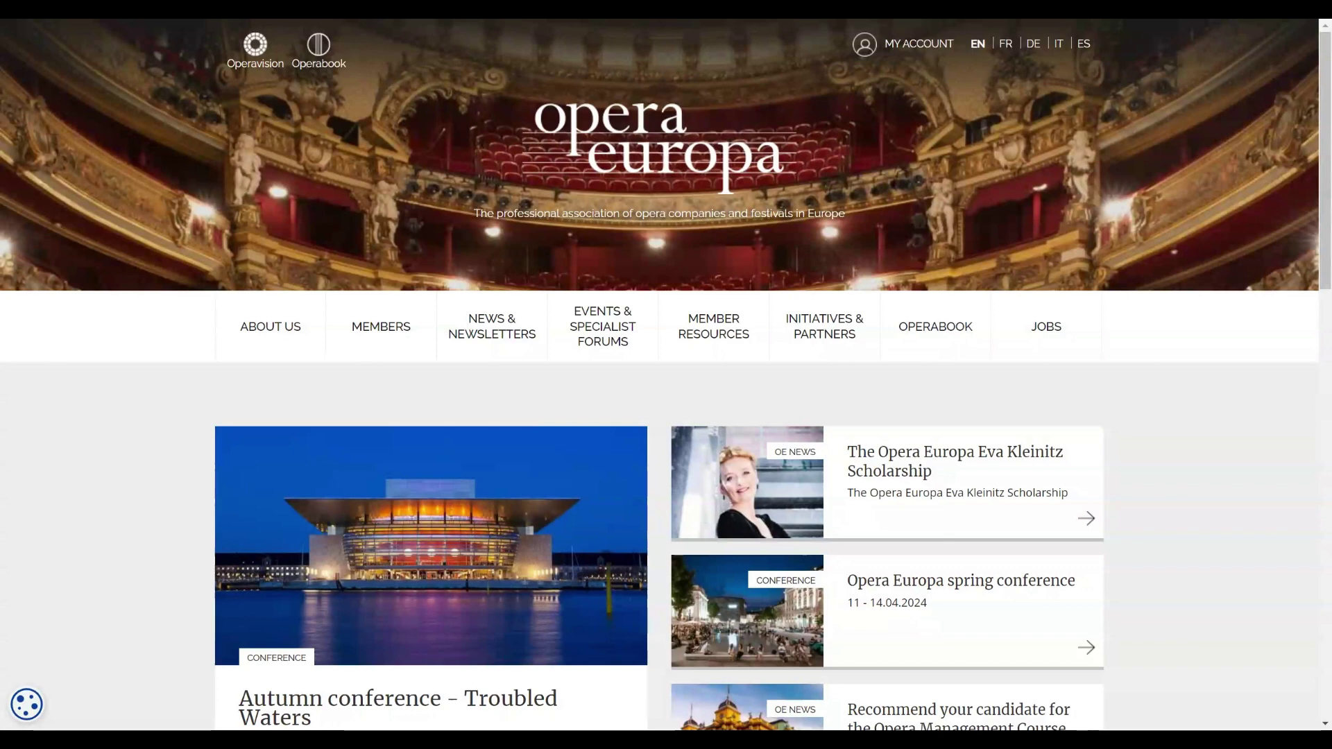
- On the account page, add Technical Director and Technical Team Management as professional areas
left_click(936, 55)
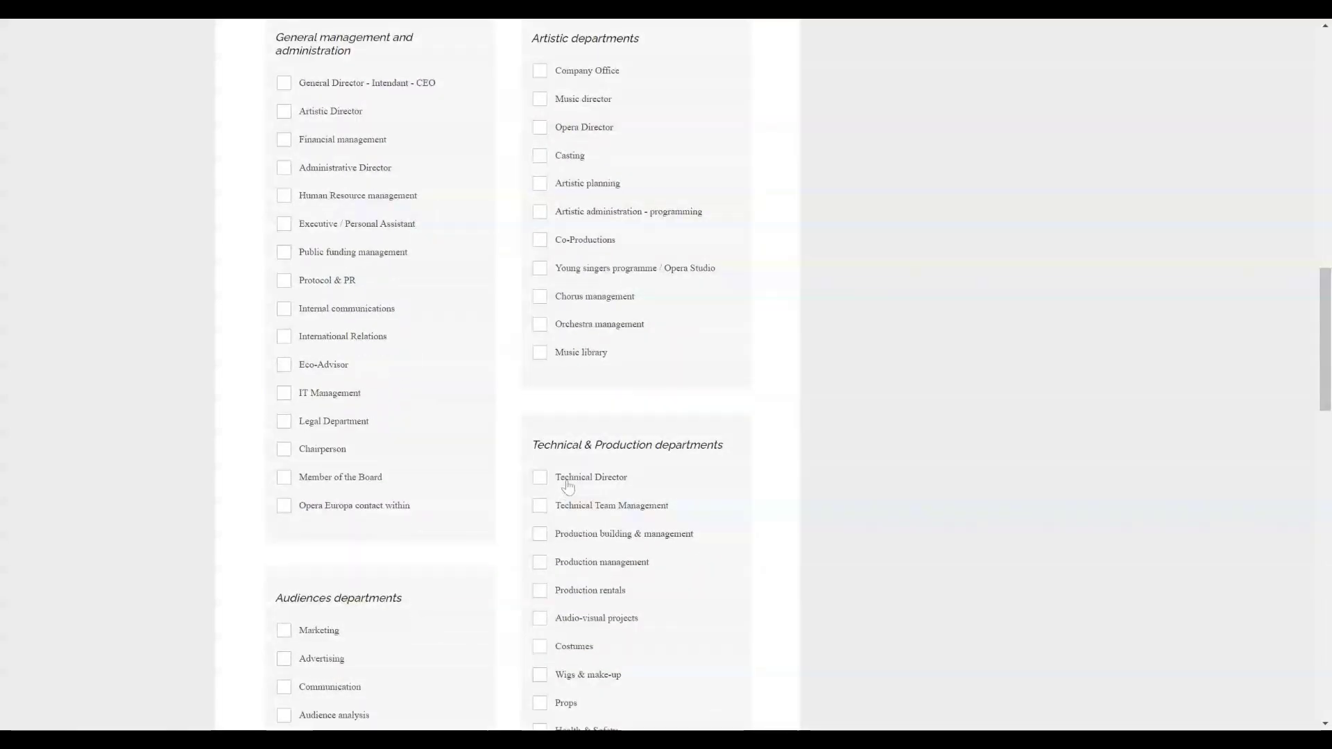
left_click(540, 478)
left_click(541, 506)
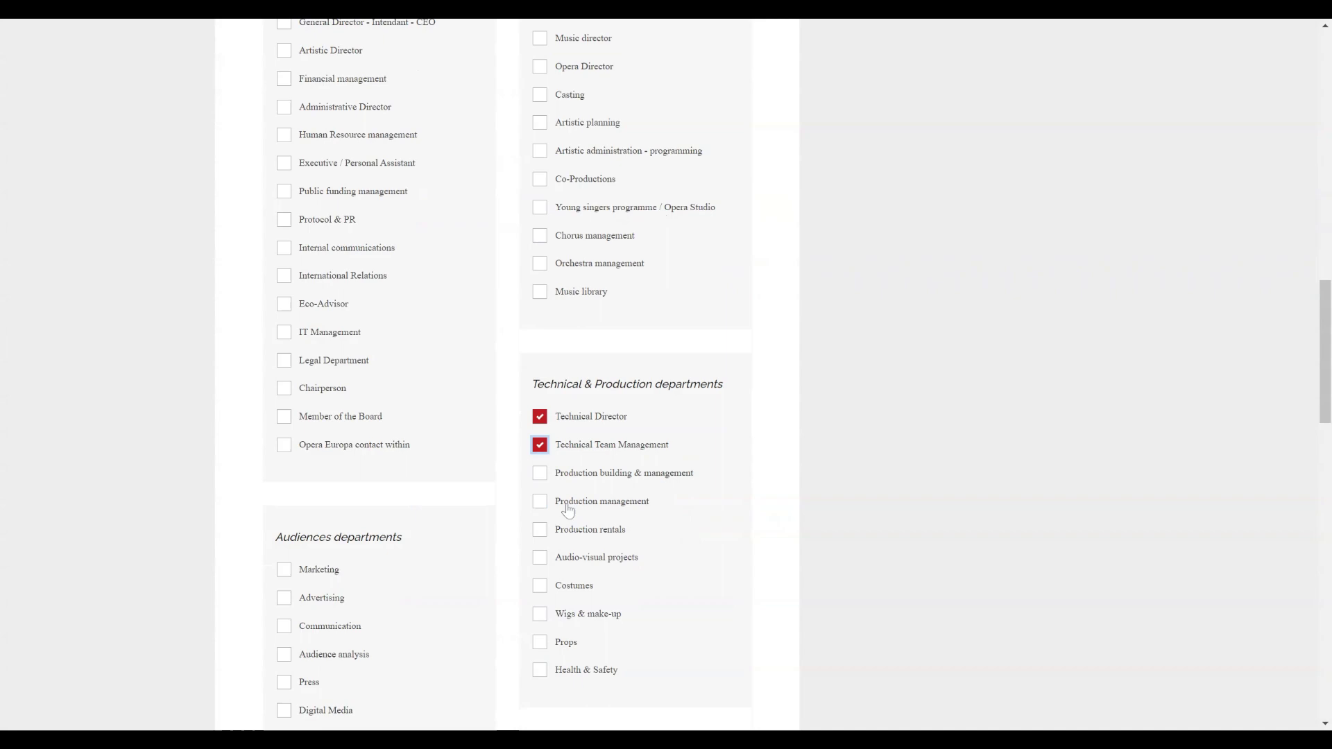
scroll(567, 510, "down", 2)
scroll(567, 510, "down", 5)
scroll(568, 510, "down", 3)
scroll(568, 511, "down", 3)
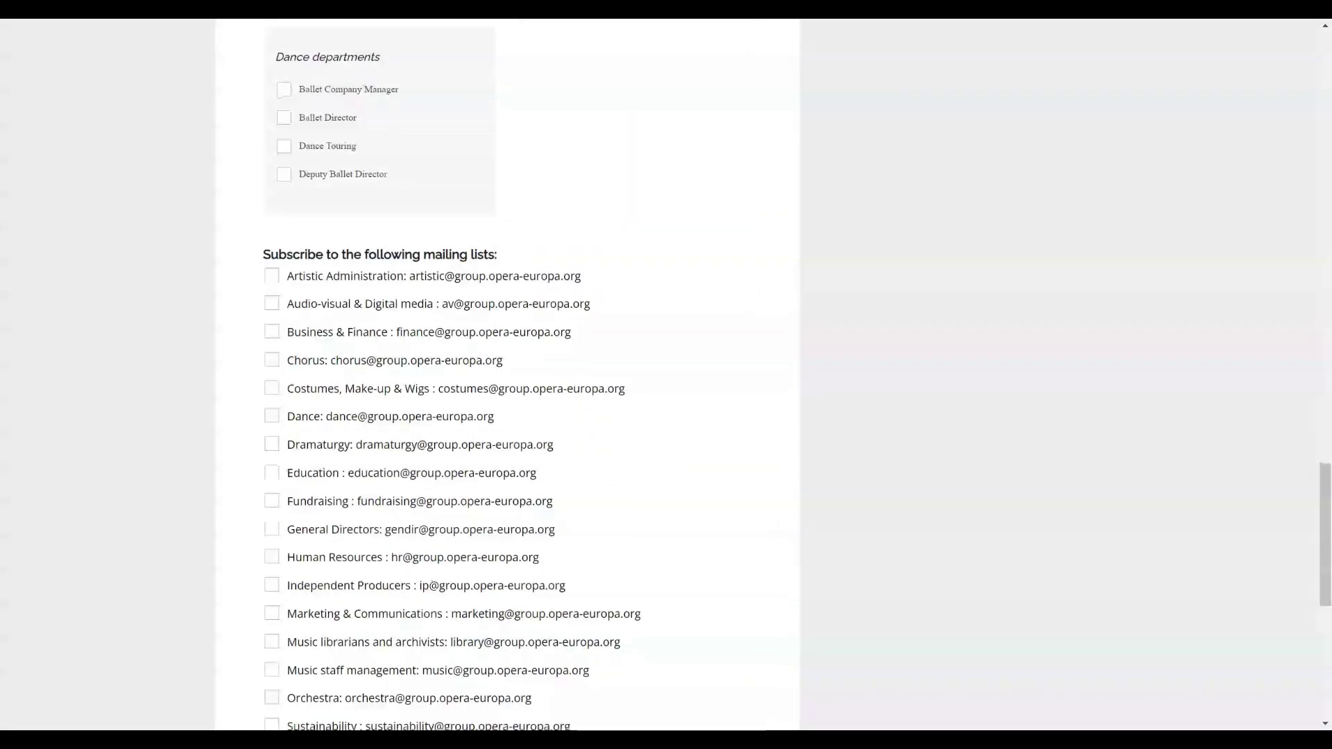
scroll(567, 510, "down", 3)
scroll(567, 510, "down", 3)
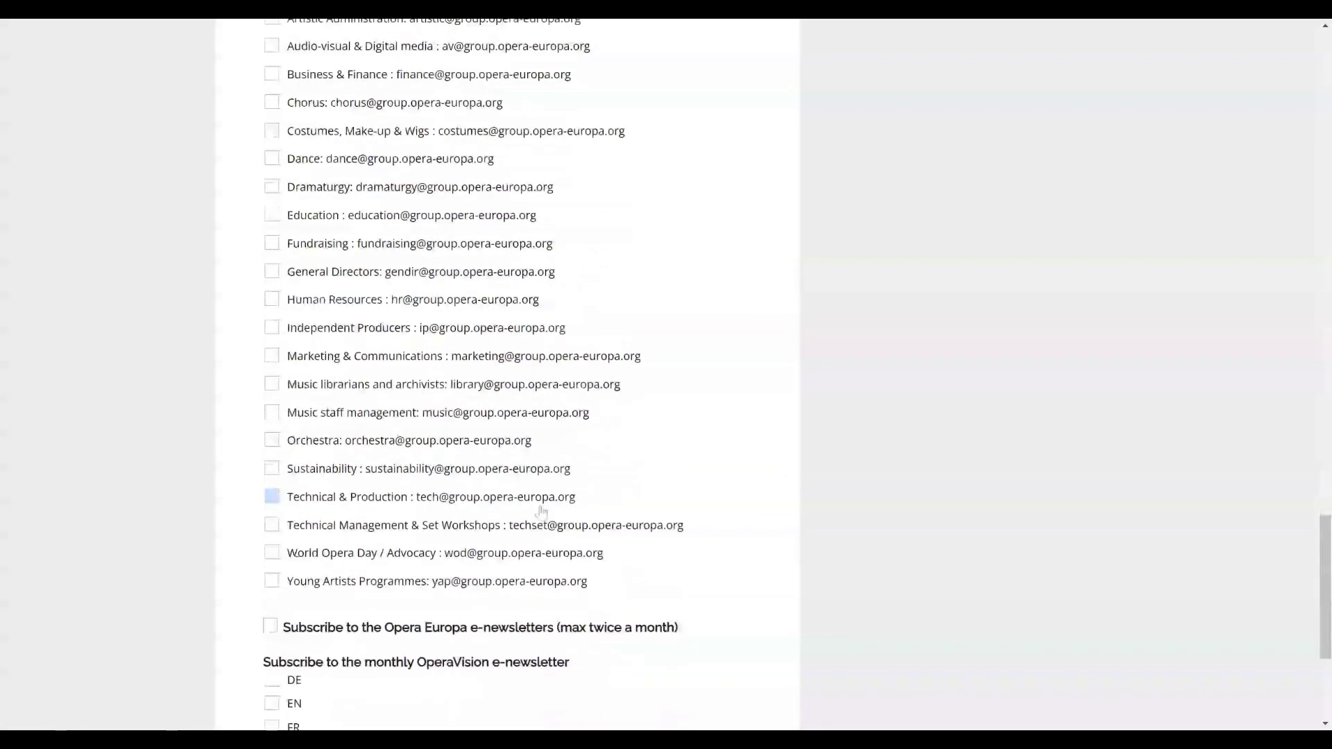
- Subscribe to both technical mailing lists, e-newsletters and English OperaVision, and save
left_click(272, 496)
left_click(272, 524)
scroll(536, 529, "down", 1)
scroll(536, 529, "down", 1)
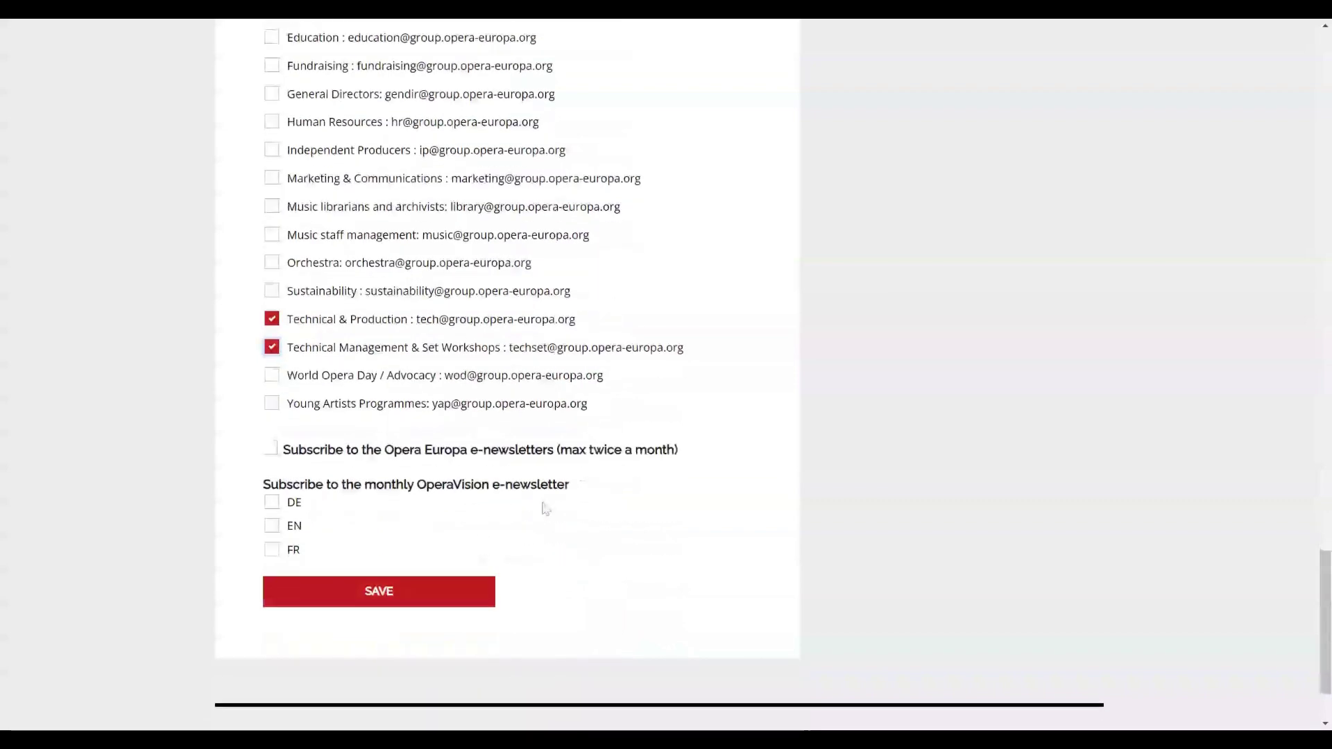
left_click(271, 449)
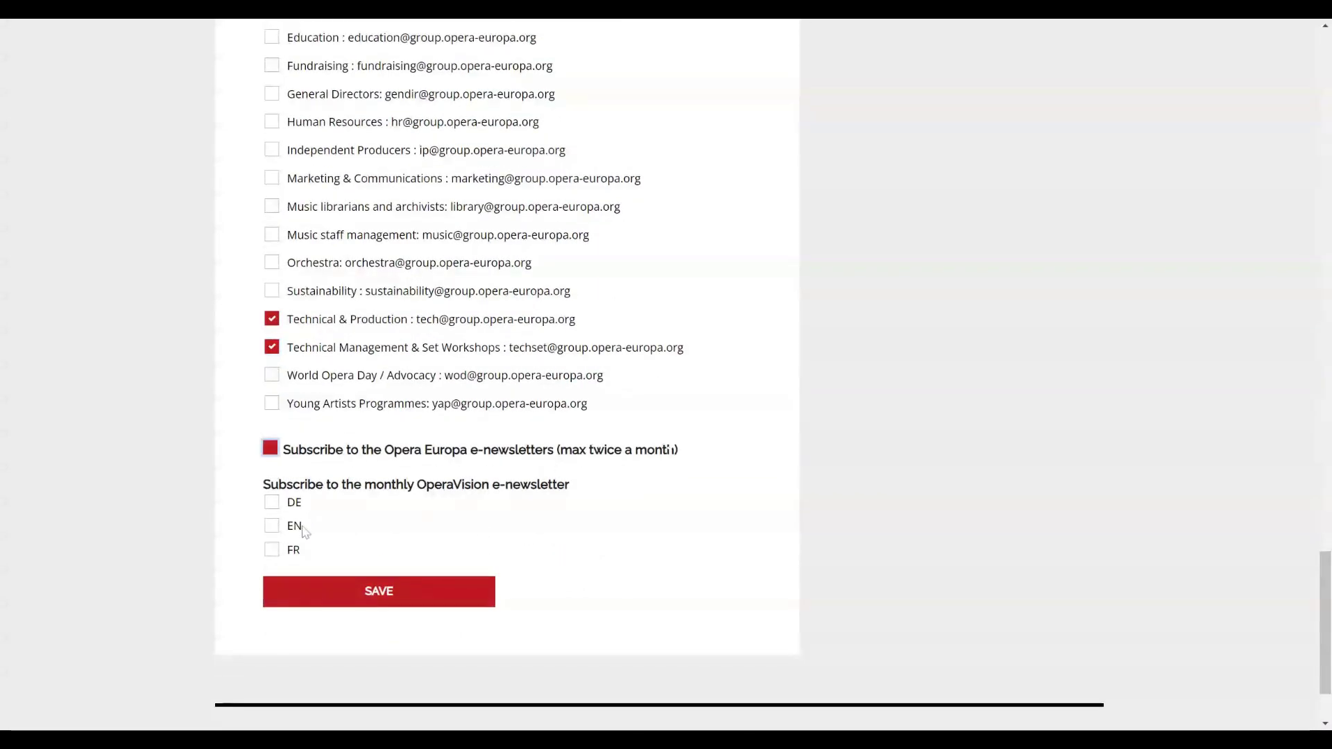
left_click(272, 526)
left_click(355, 595)
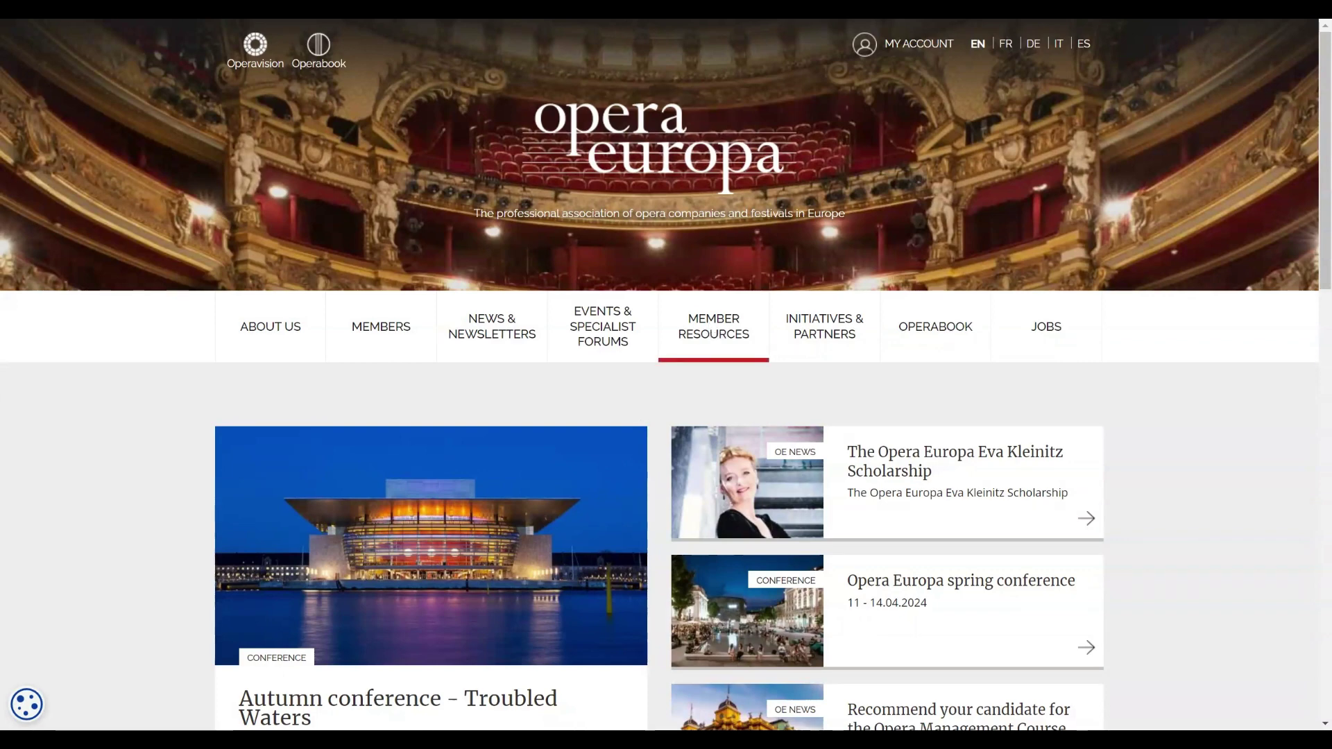
- View the pre-filled Update company public page form under Member Resources
left_click(712, 326)
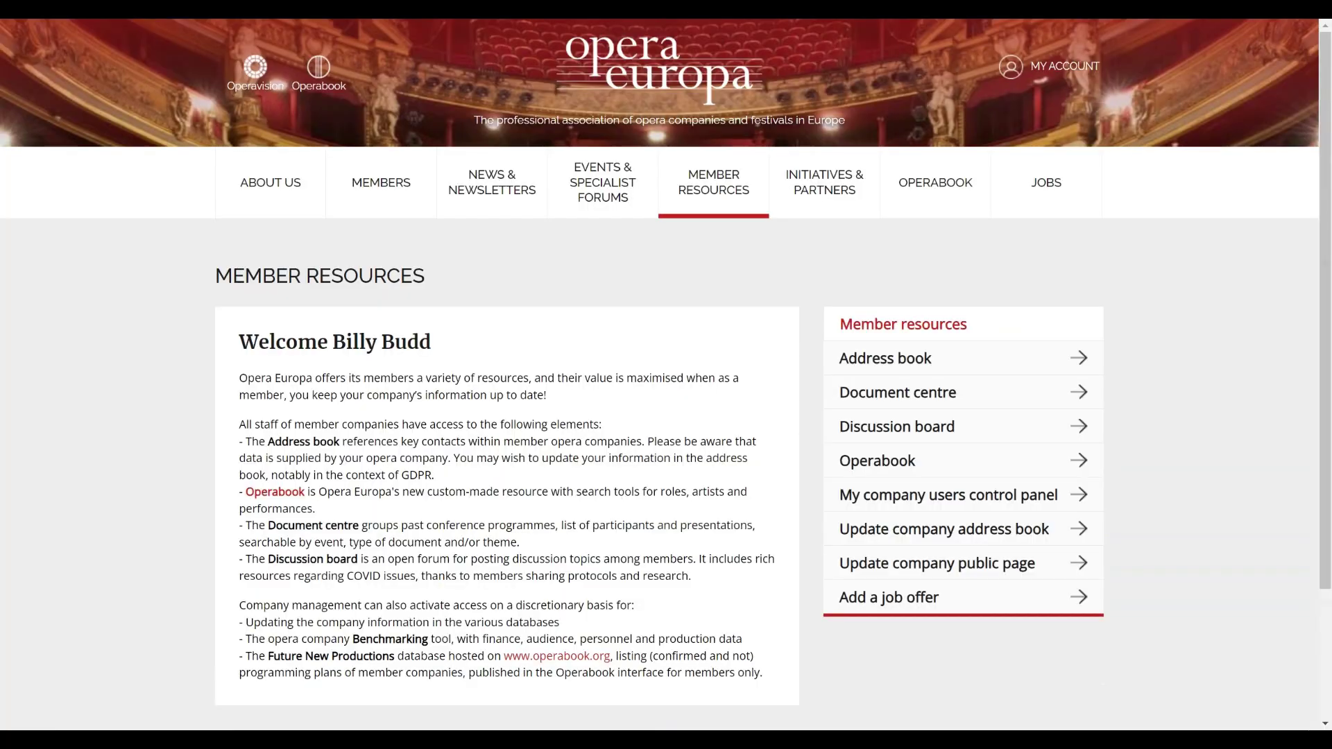
scroll(936, 468, "down", 3)
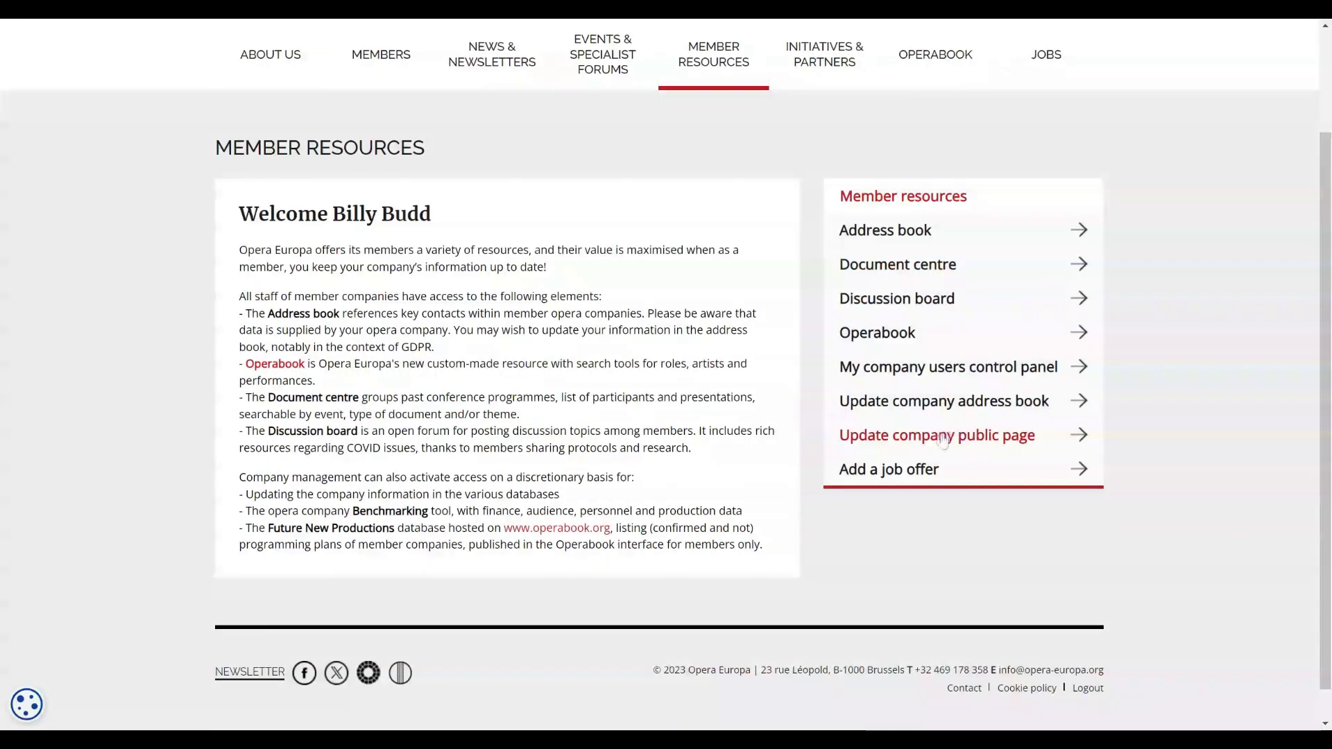
left_click(937, 435)
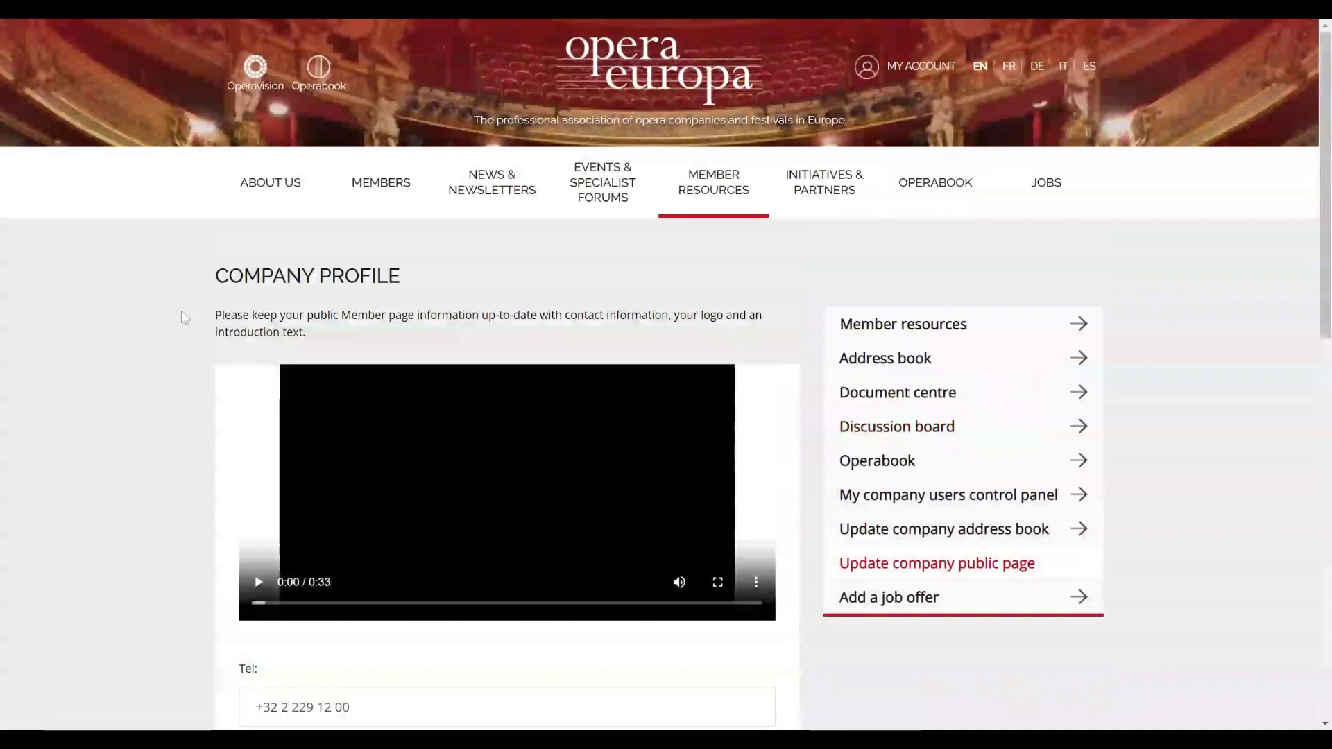
scroll(184, 318, "down", 2)
scroll(183, 318, "down", 4)
scroll(184, 318, "down", 4)
scroll(183, 318, "down", 3)
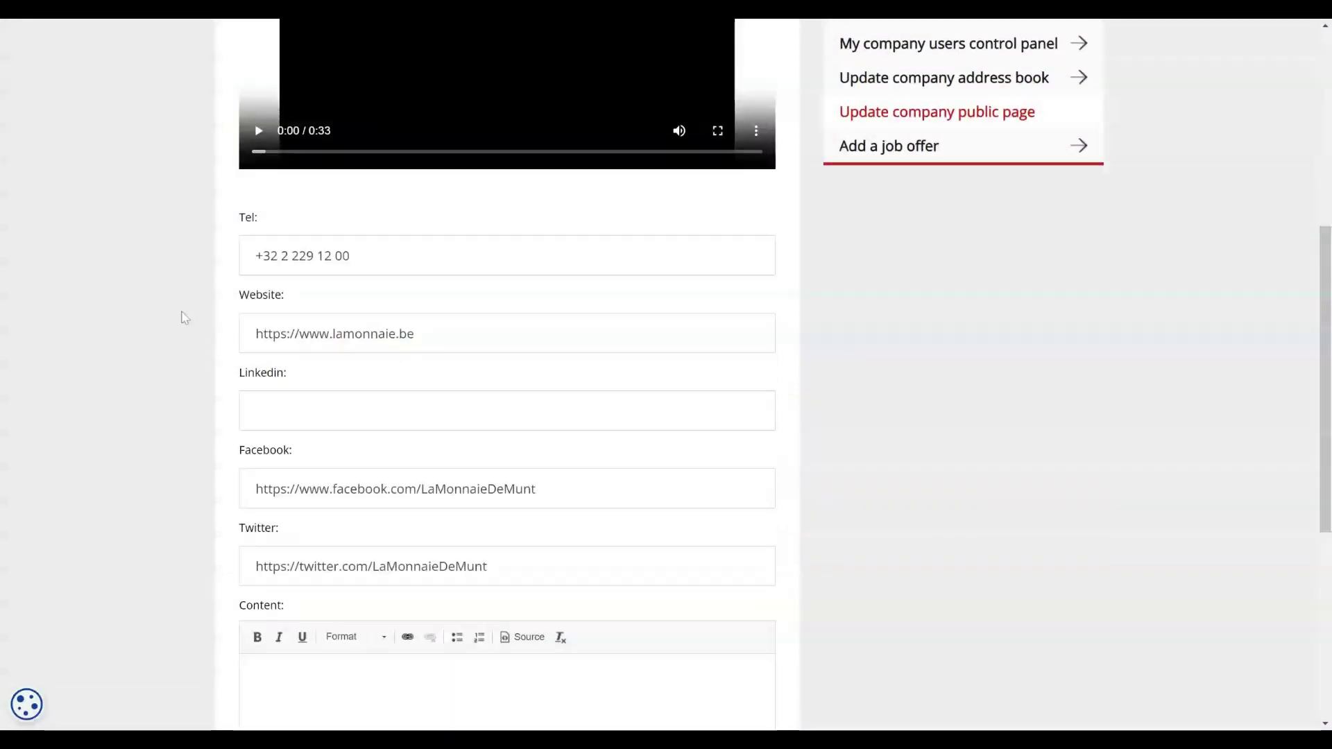
scroll(183, 318, "down", 2)
scroll(666, 375, "down", 2)
scroll(666, 375, "down", 2)
scroll(667, 374, "down", 2)
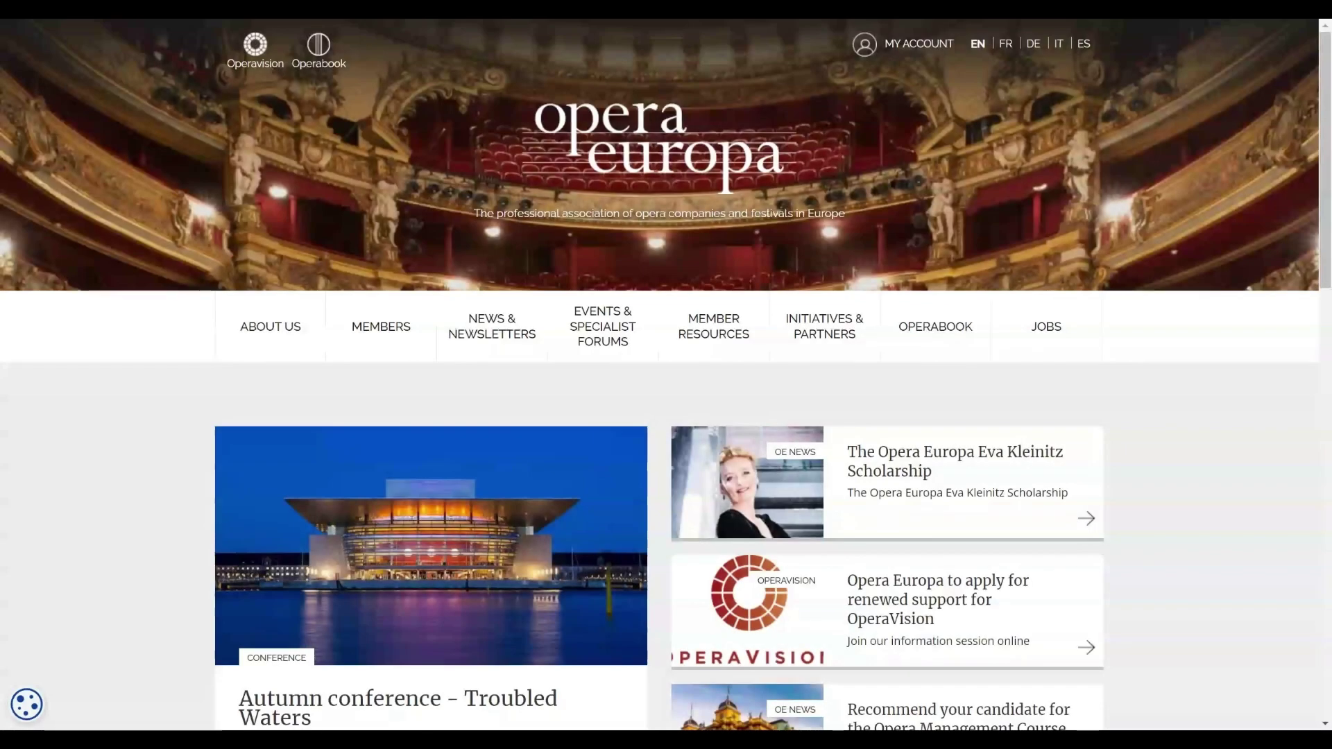
- Open the member address book and choose Royal Danish Opera as the company
left_click(722, 336)
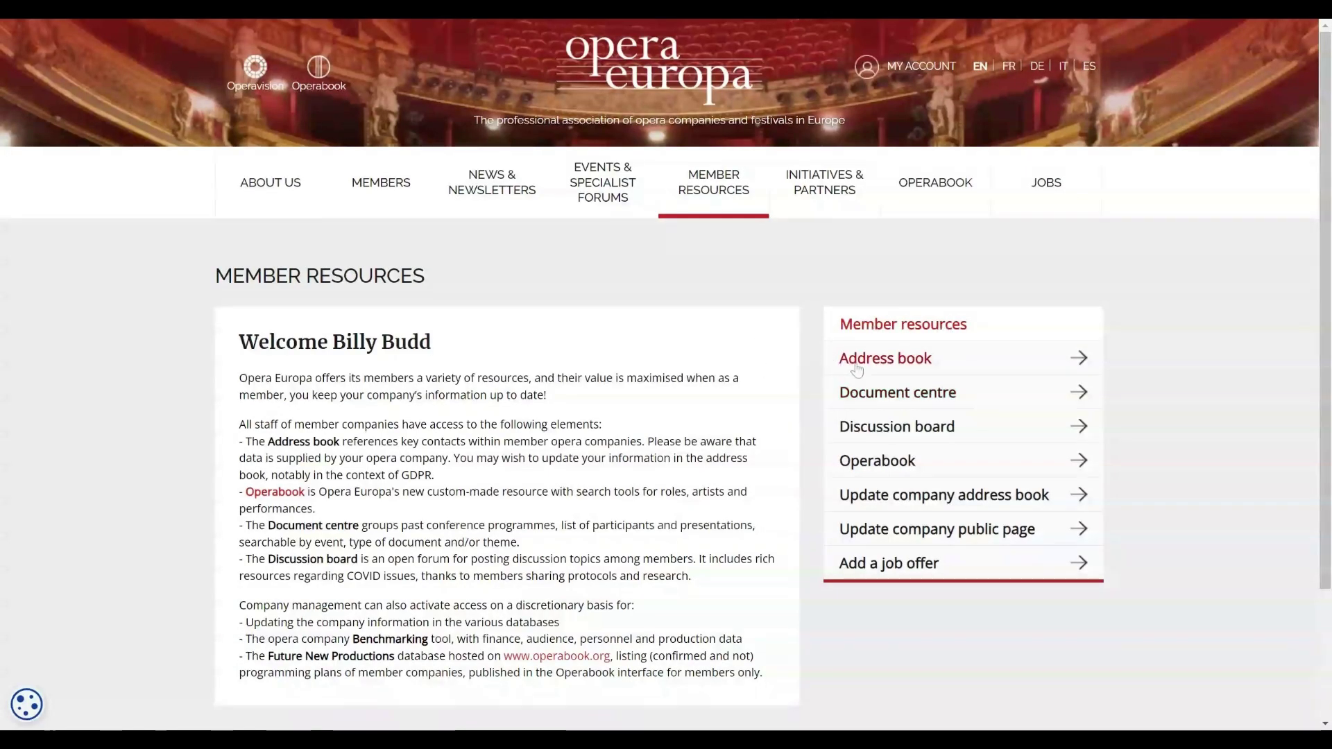
left_click(885, 359)
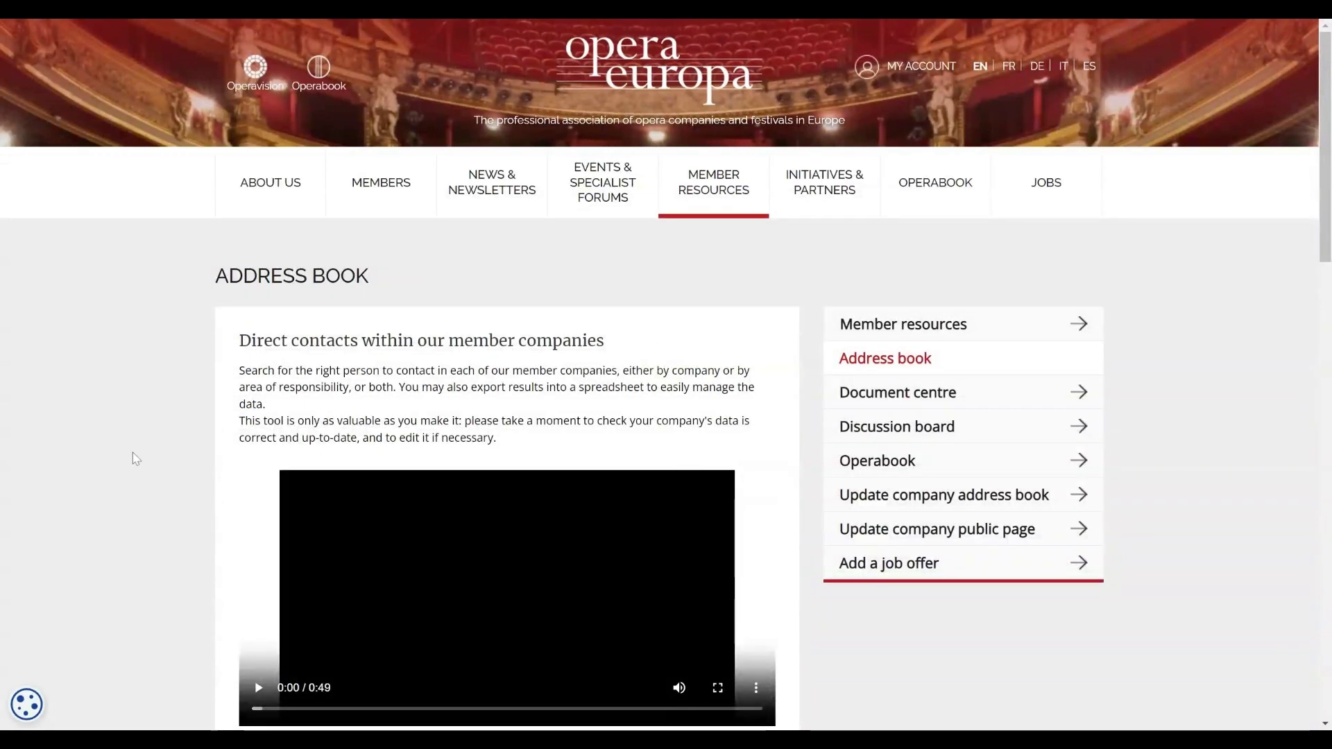
scroll(131, 453, "down", 5)
scroll(666, 417, "down", 3)
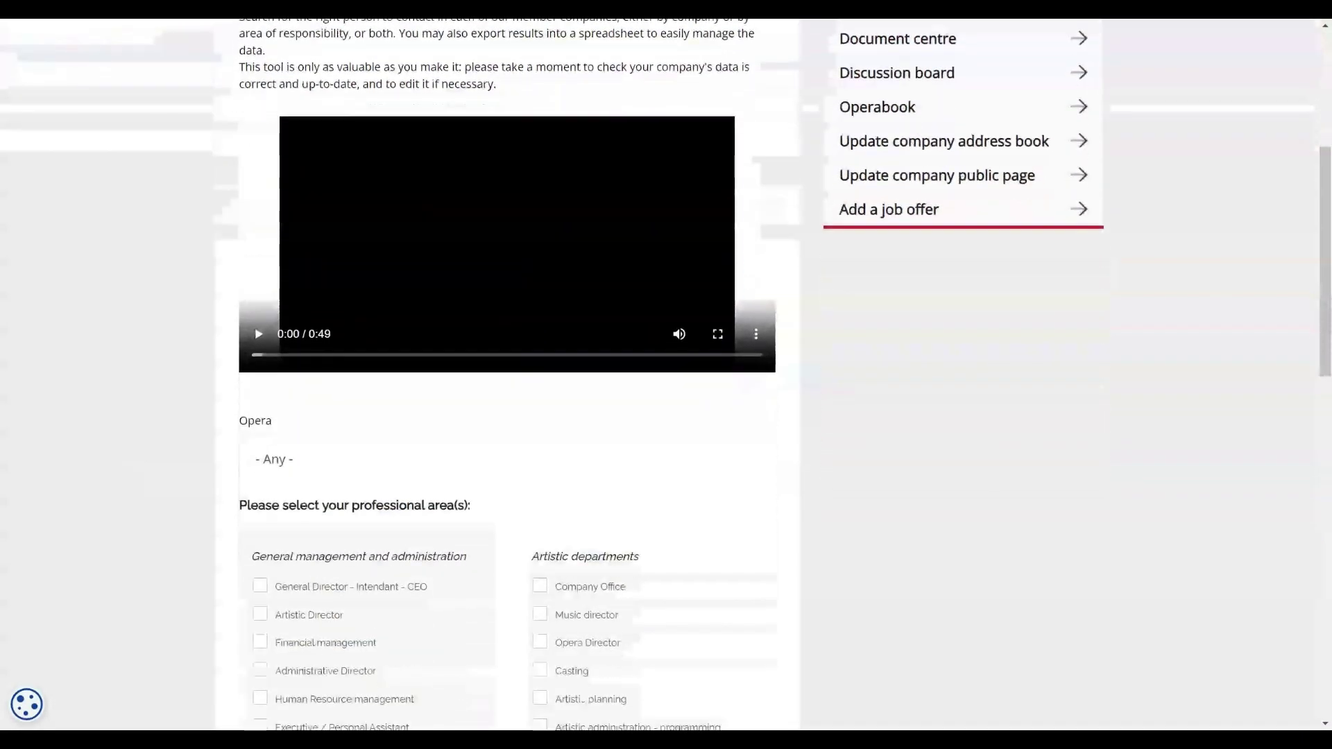
scroll(666, 416, "down", 3)
scroll(666, 417, "down", 3)
scroll(666, 416, "down", 2)
scroll(666, 417, "down", 1)
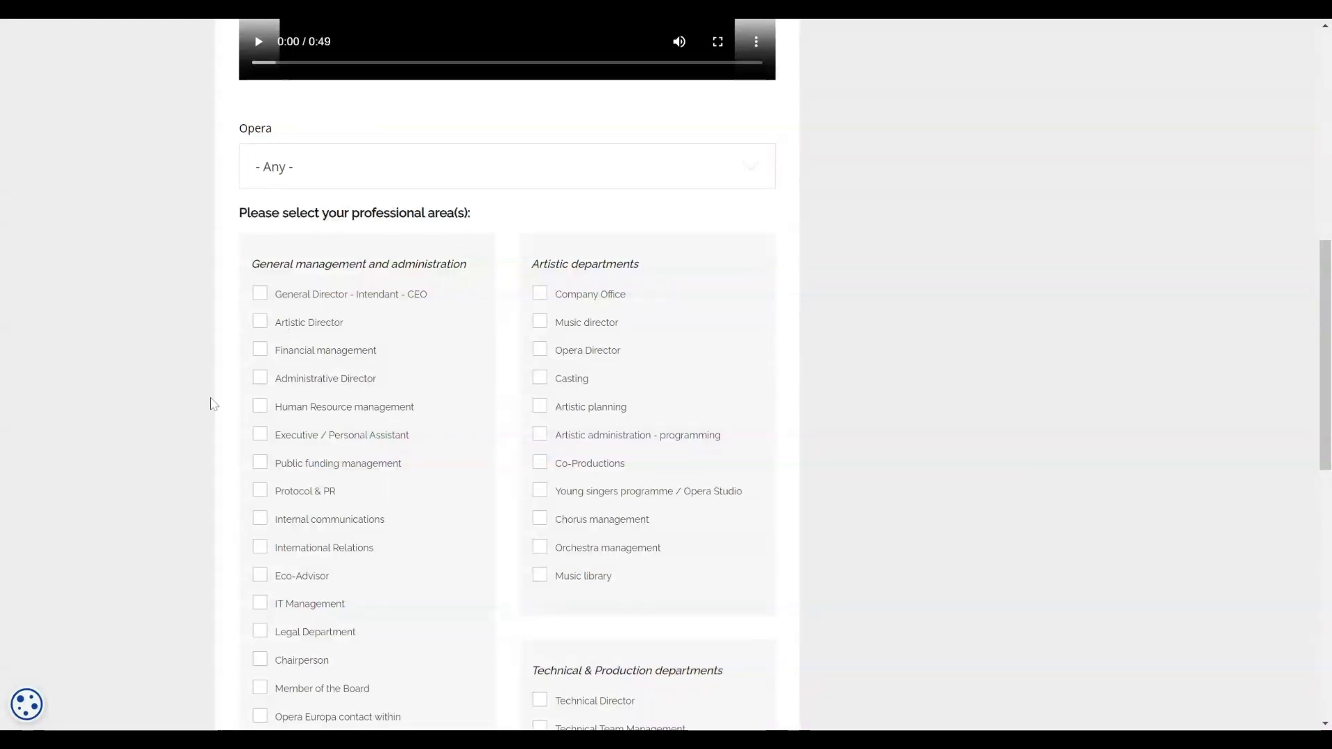
left_click(289, 168)
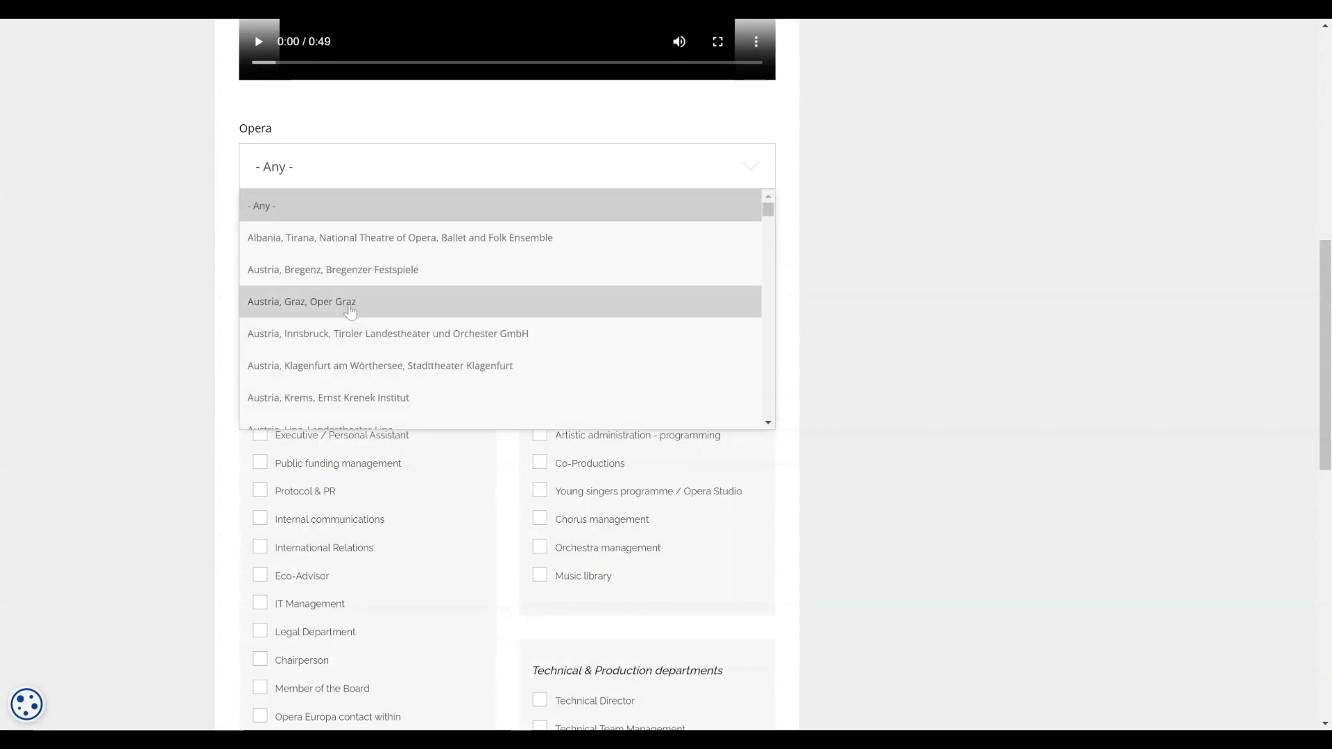
scroll(344, 302, "down", 3)
scroll(351, 311, "down", 2)
scroll(351, 311, "down", 2)
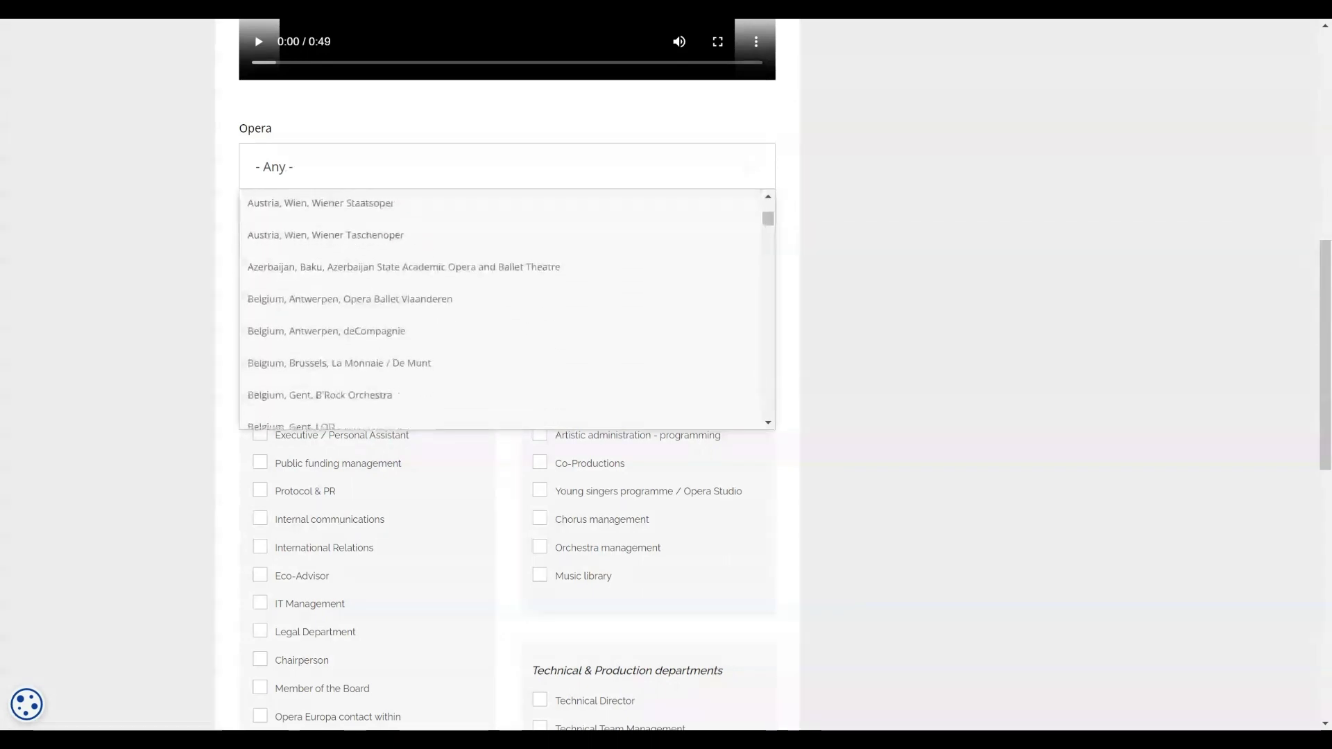
scroll(351, 310, "down", 1)
scroll(351, 310, "down", 1)
scroll(351, 310, "down", 2)
scroll(351, 310, "down", 1)
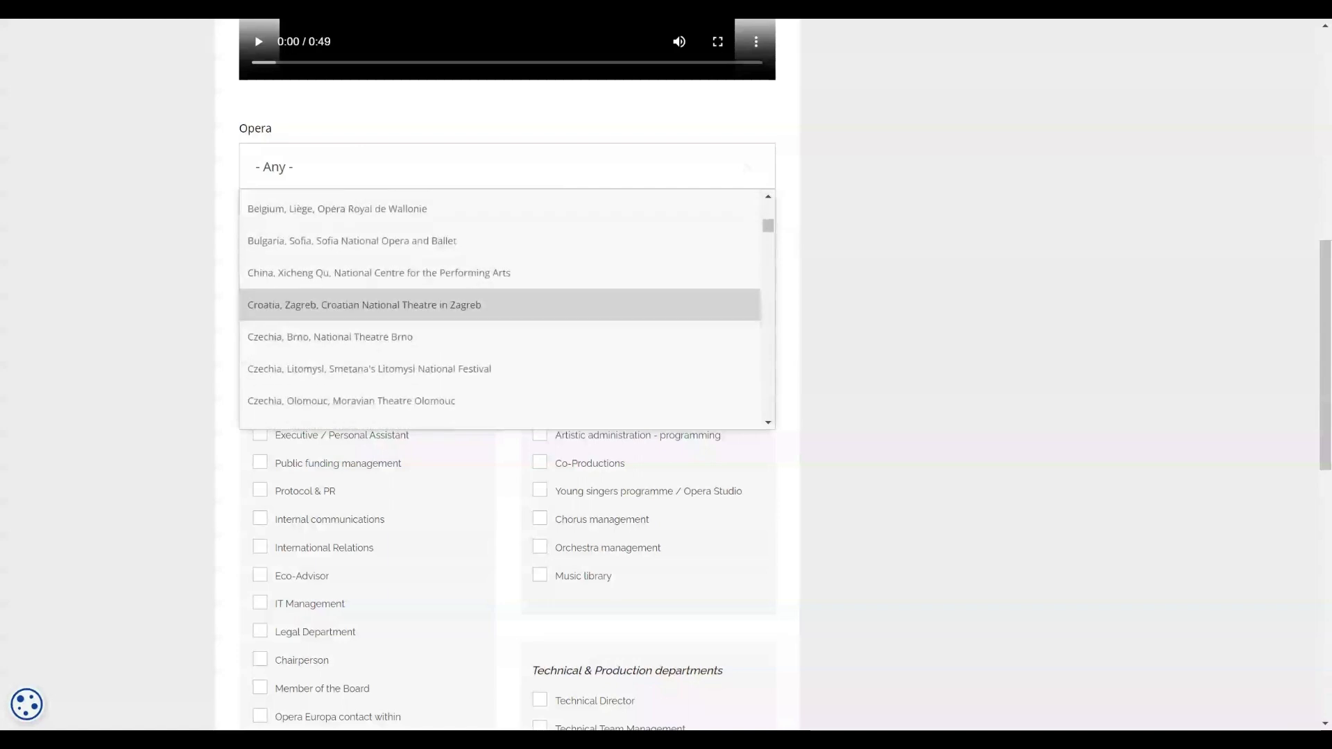
scroll(350, 310, "down", 3)
scroll(351, 310, "down", 2)
scroll(351, 311, "down", 2)
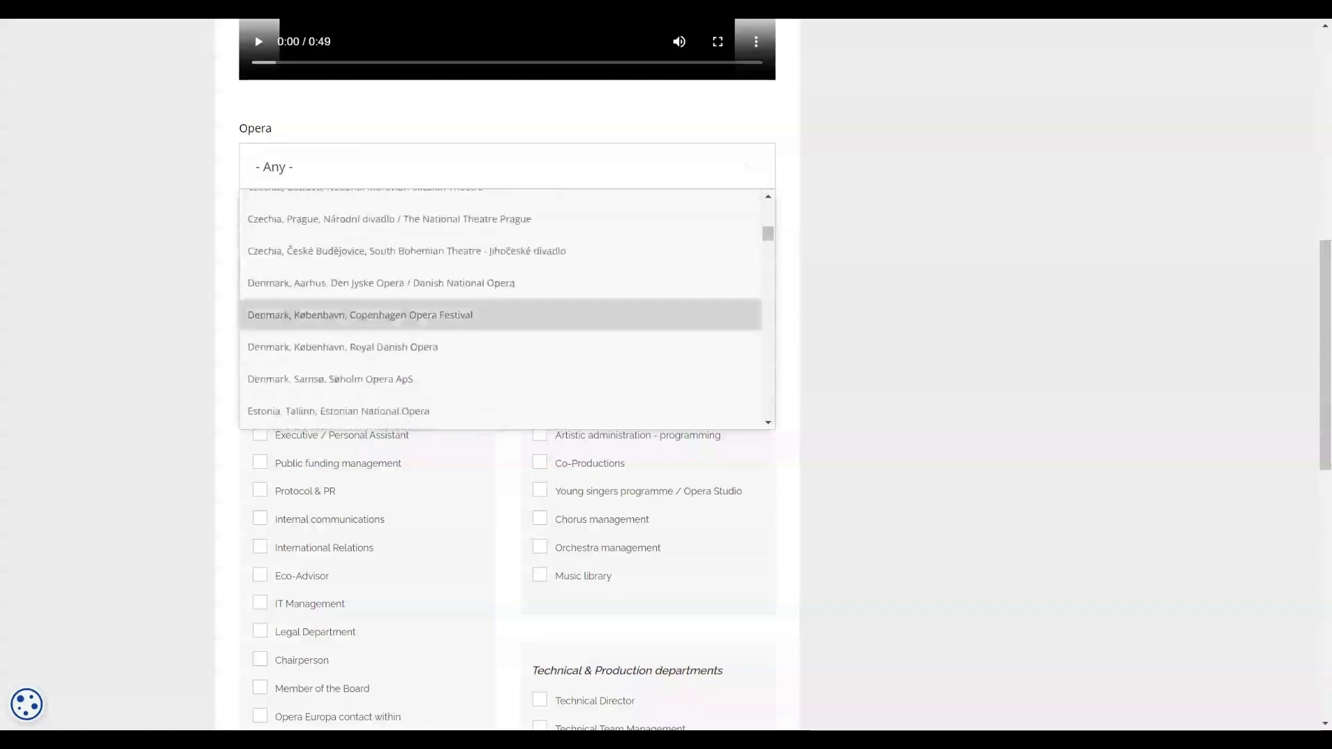
left_click(406, 347)
scroll(406, 361, "down", 2)
scroll(406, 362, "down", 1)
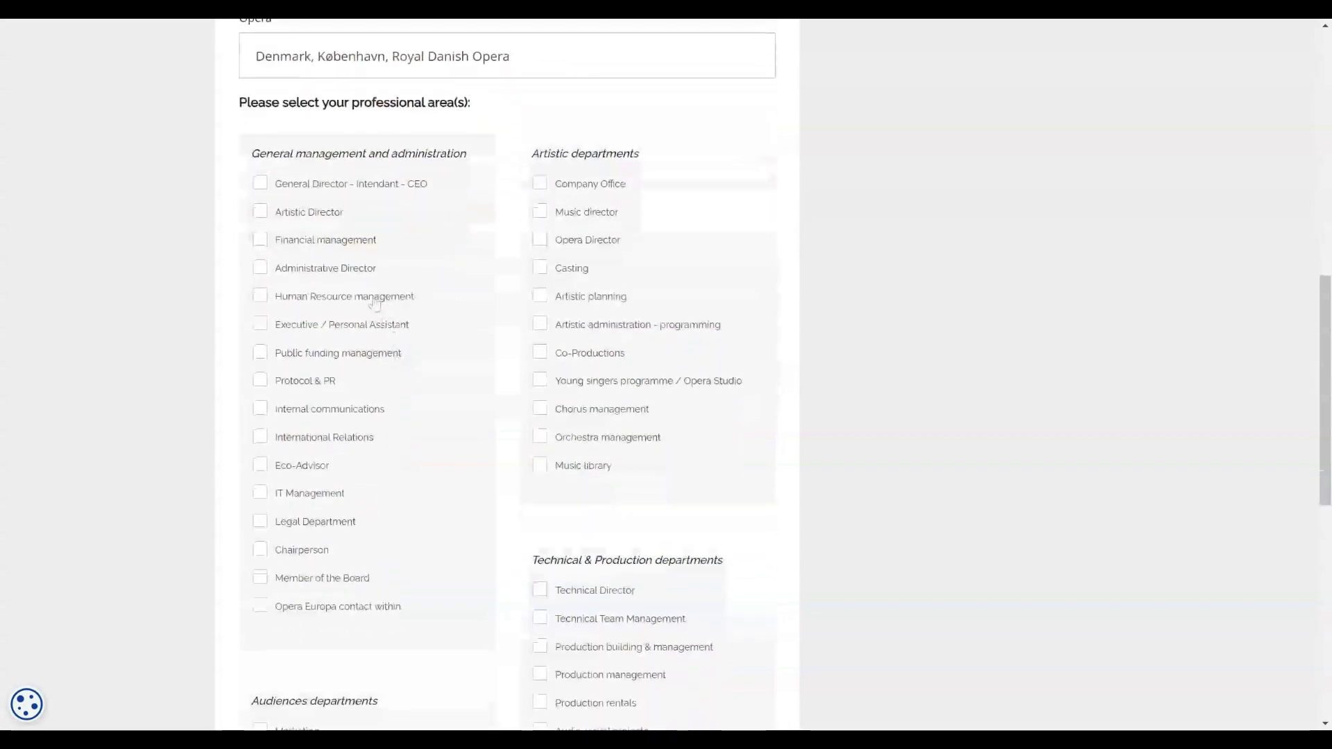
- Tick Financial management, Casting, Production management and Communication as search areas
left_click(352, 254)
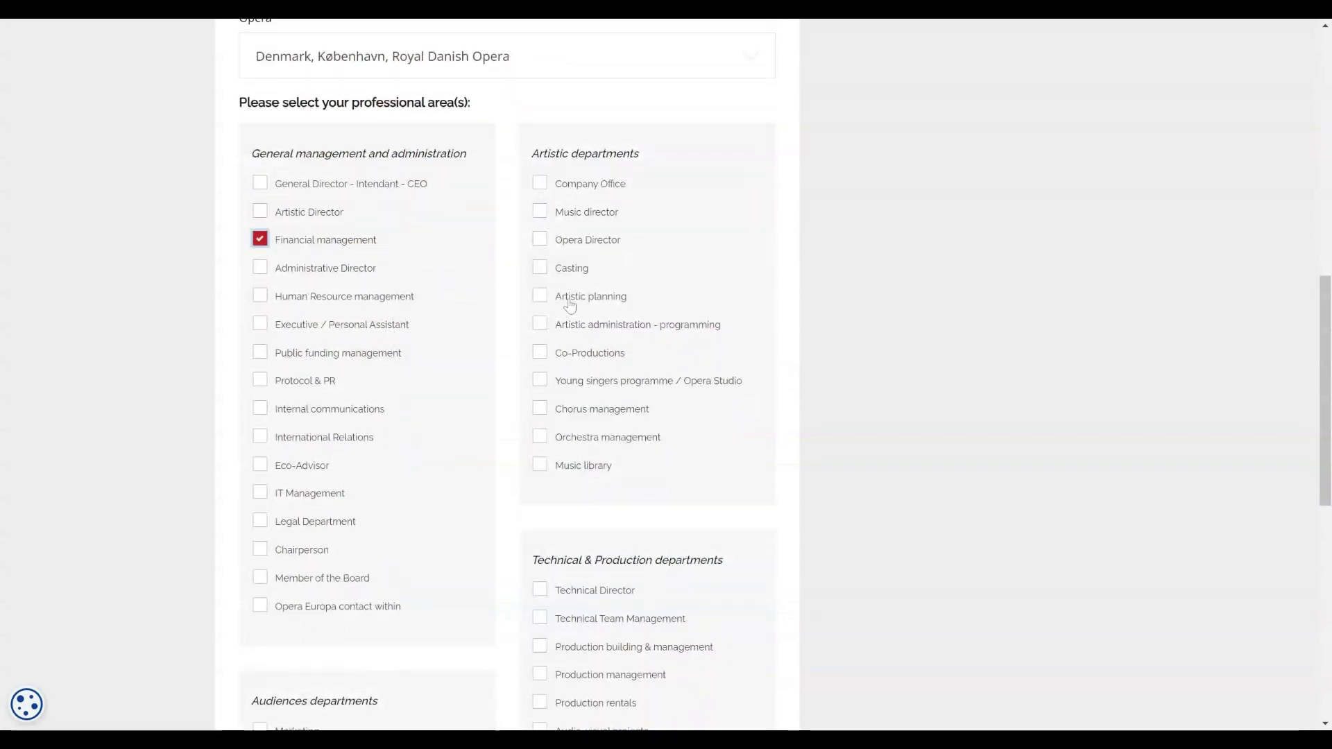
left_click(571, 274)
scroll(571, 275, "down", 3)
scroll(570, 276, "down", 3)
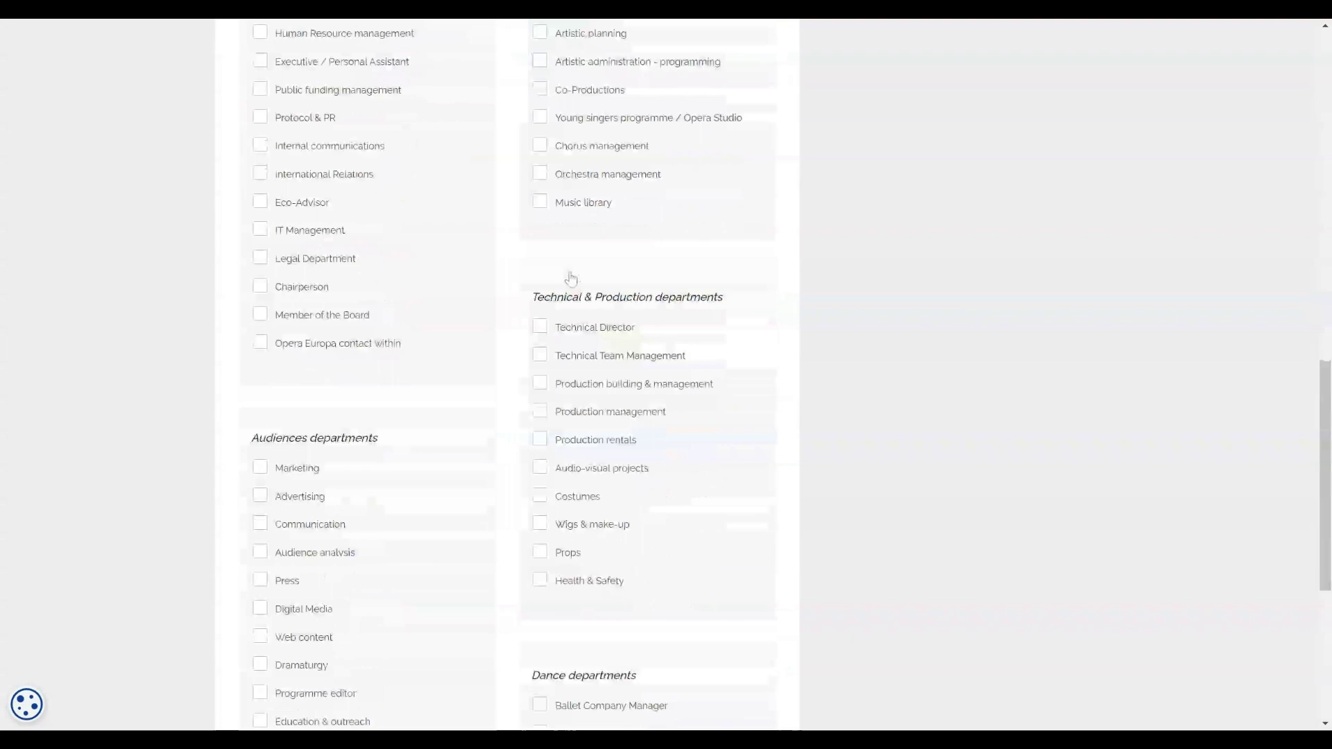
scroll(571, 276, "down", 2)
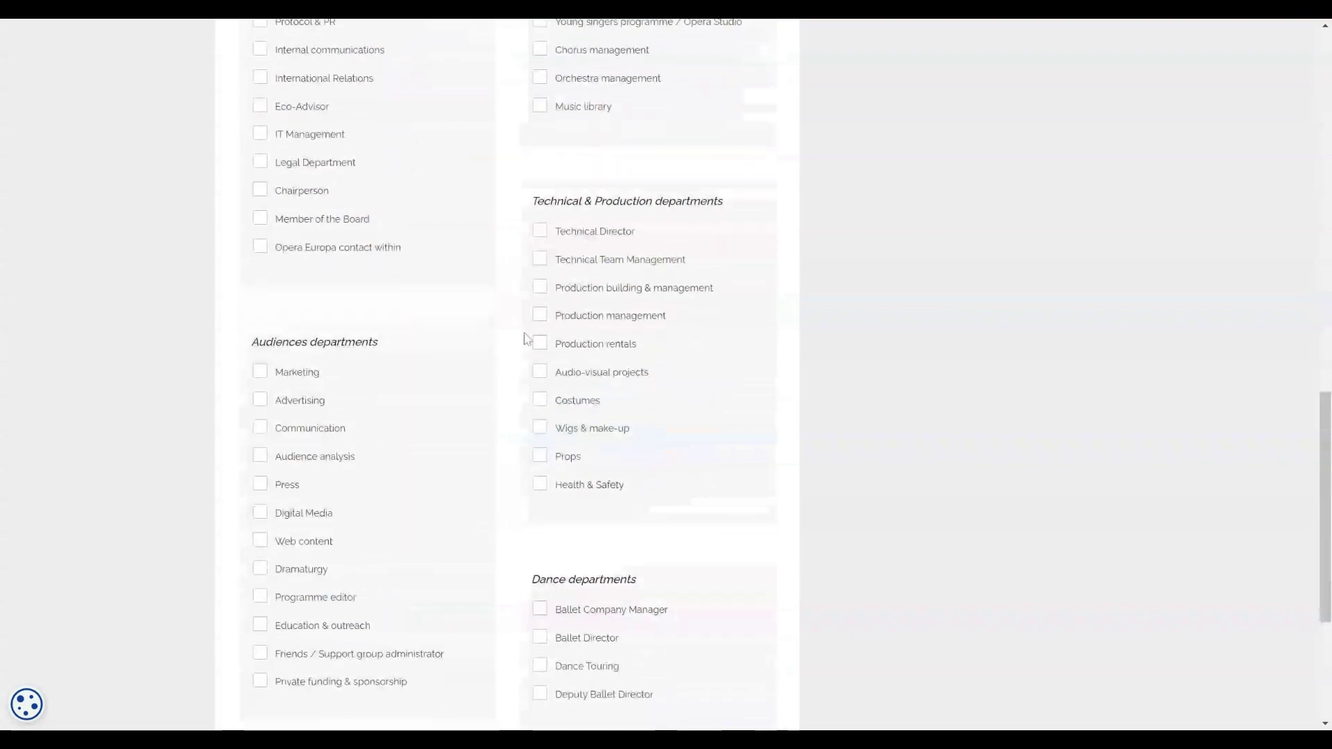
left_click(579, 317)
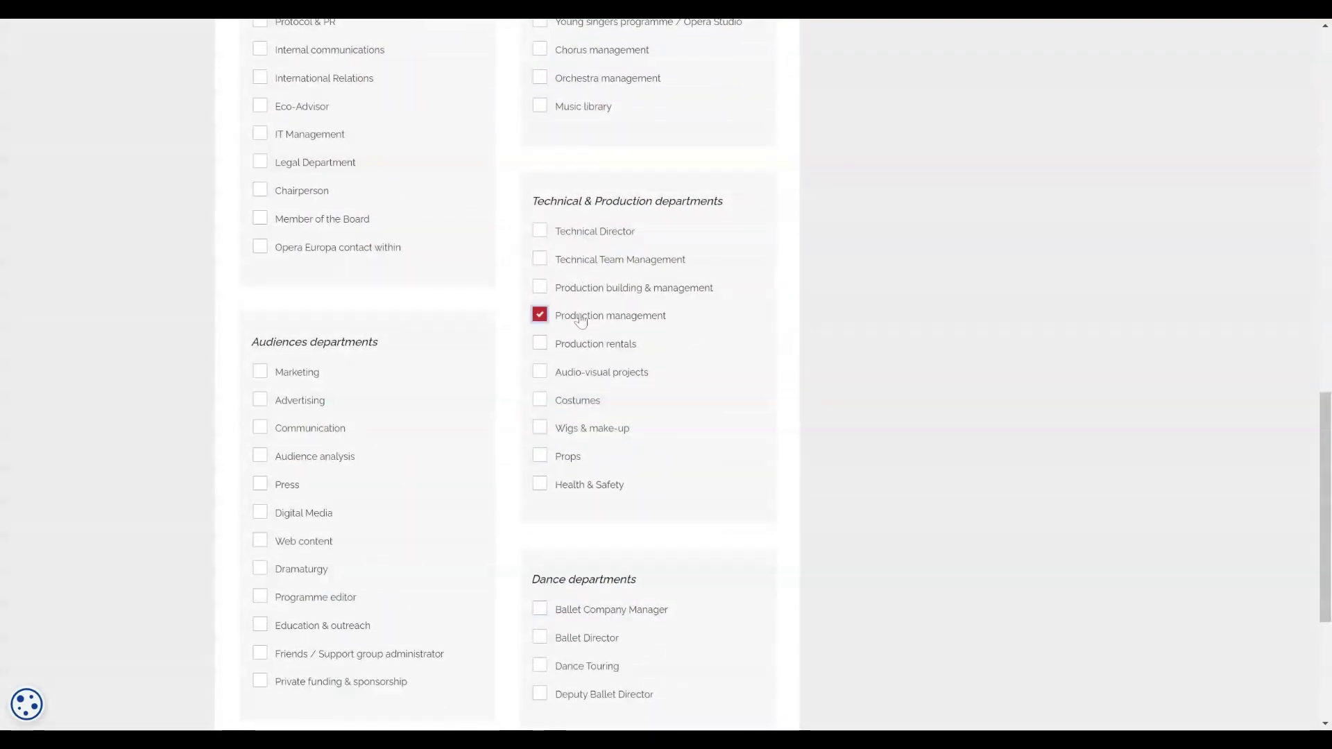
left_click(337, 428)
scroll(337, 429, "down", 3)
scroll(338, 429, "down", 2)
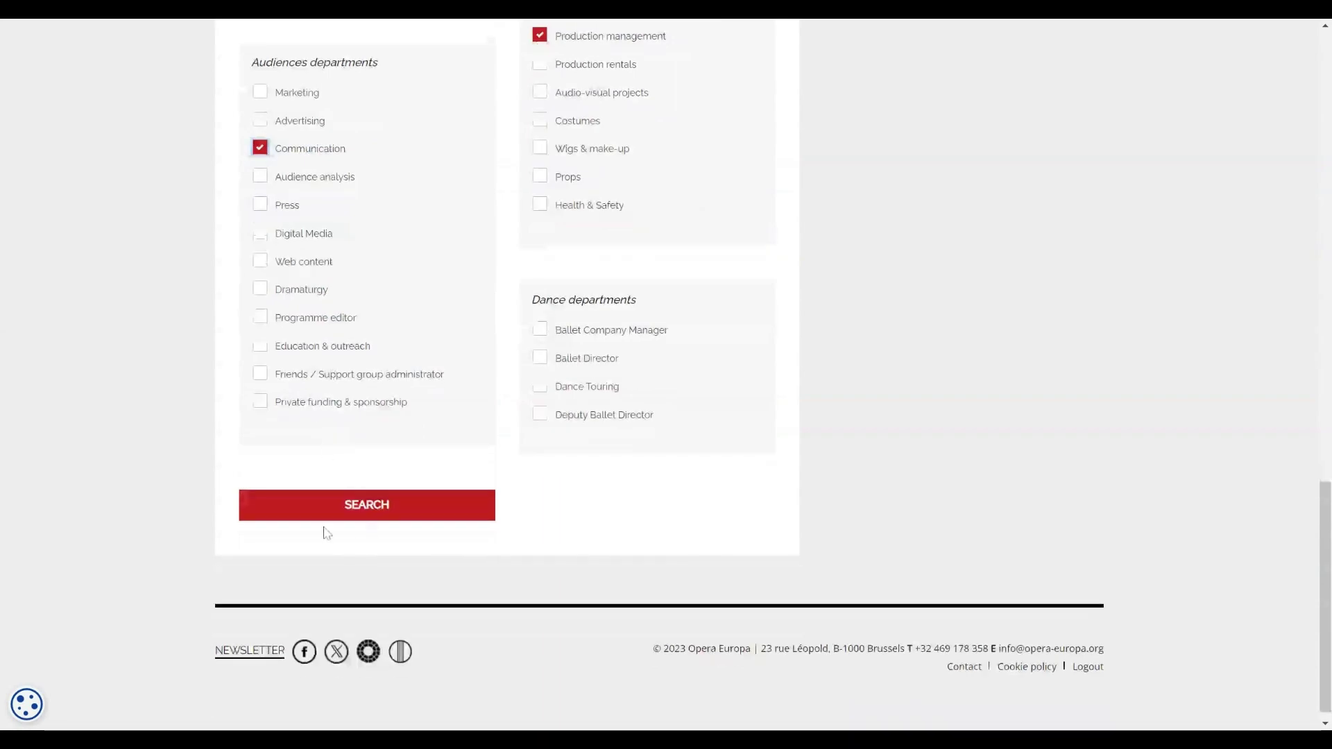
- Search and list Royal Danish Opera contacts with their names, functions, emails and phones
left_click(361, 510)
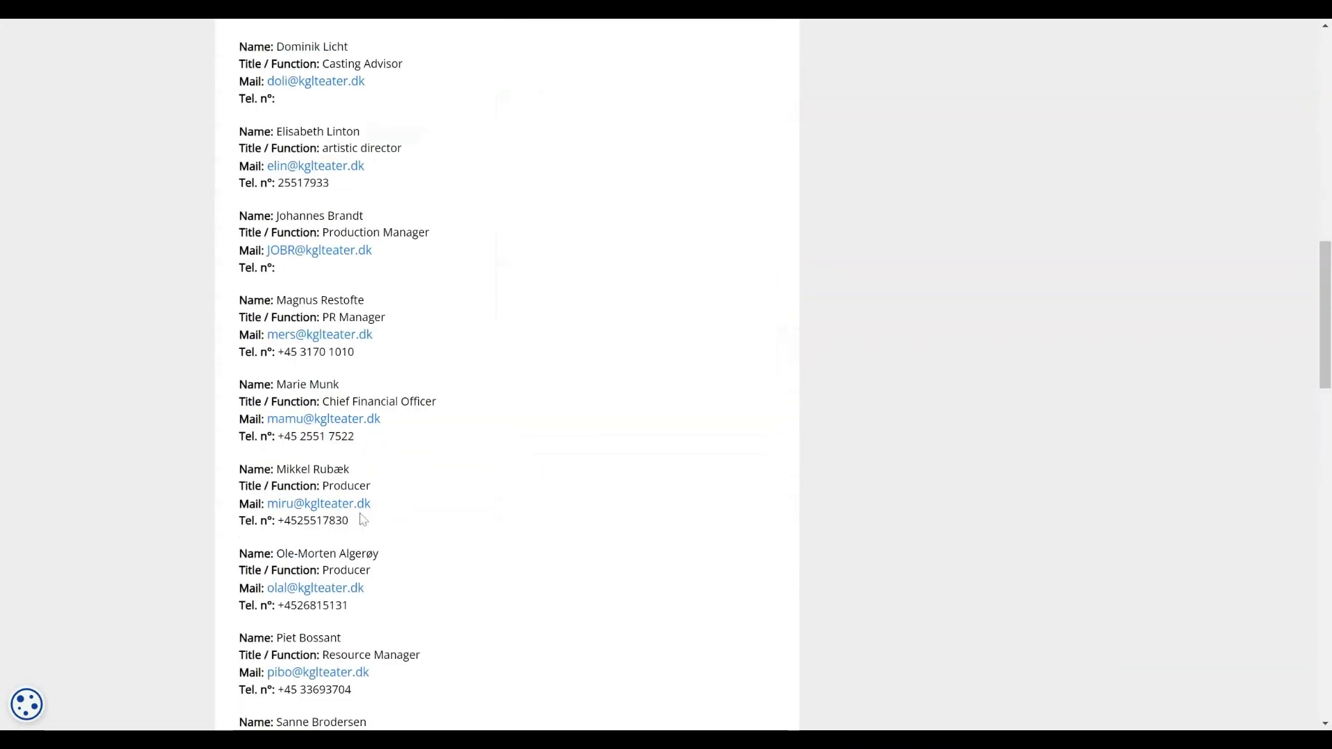
scroll(361, 519, "up", 3)
scroll(222, 185, "down", 2)
scroll(221, 185, "down", 2)
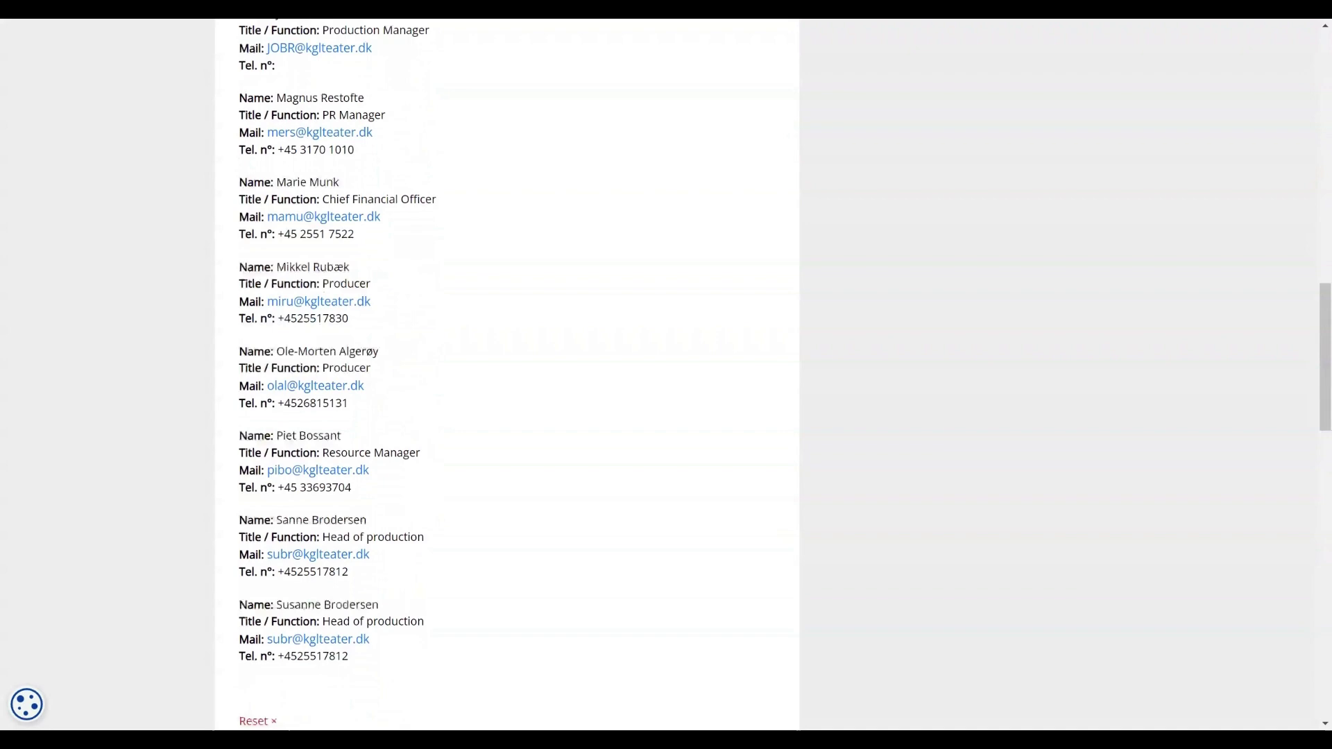
scroll(222, 185, "down", 1)
scroll(222, 185, "down", 1)
scroll(222, 186, "down", 1)
scroll(221, 186, "down", 1)
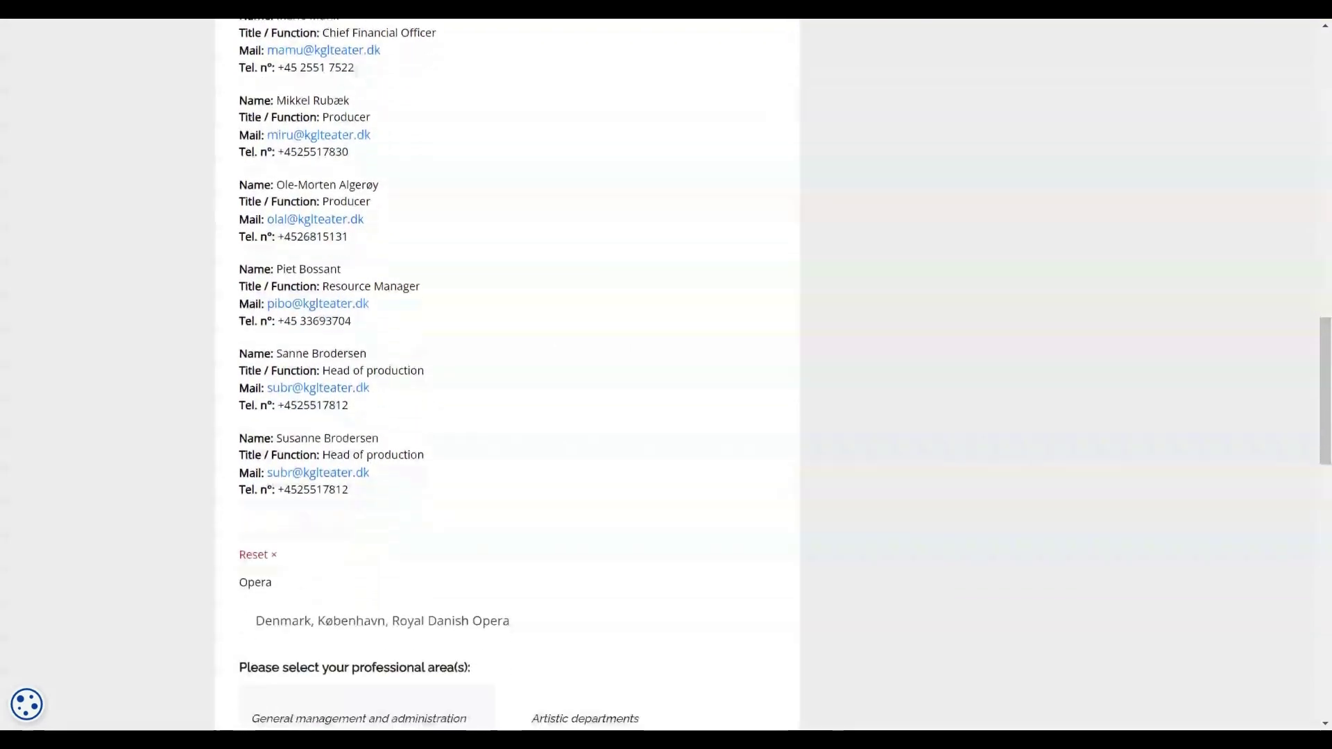
scroll(222, 186, "down", 1)
scroll(222, 185, "down", 1)
scroll(222, 185, "down", 1)
scroll(221, 185, "down", 1)
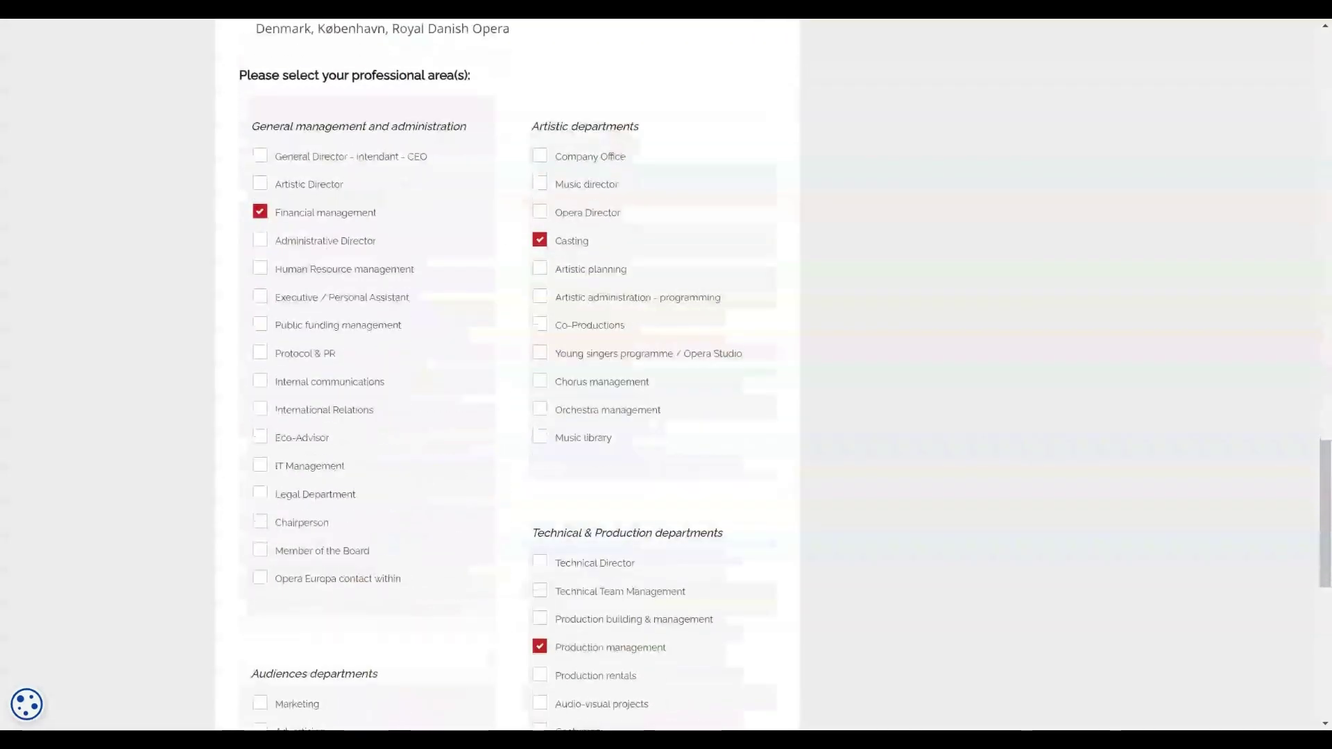
scroll(222, 185, "down", 4)
scroll(221, 186, "down", 3)
scroll(312, 312, "down", 1)
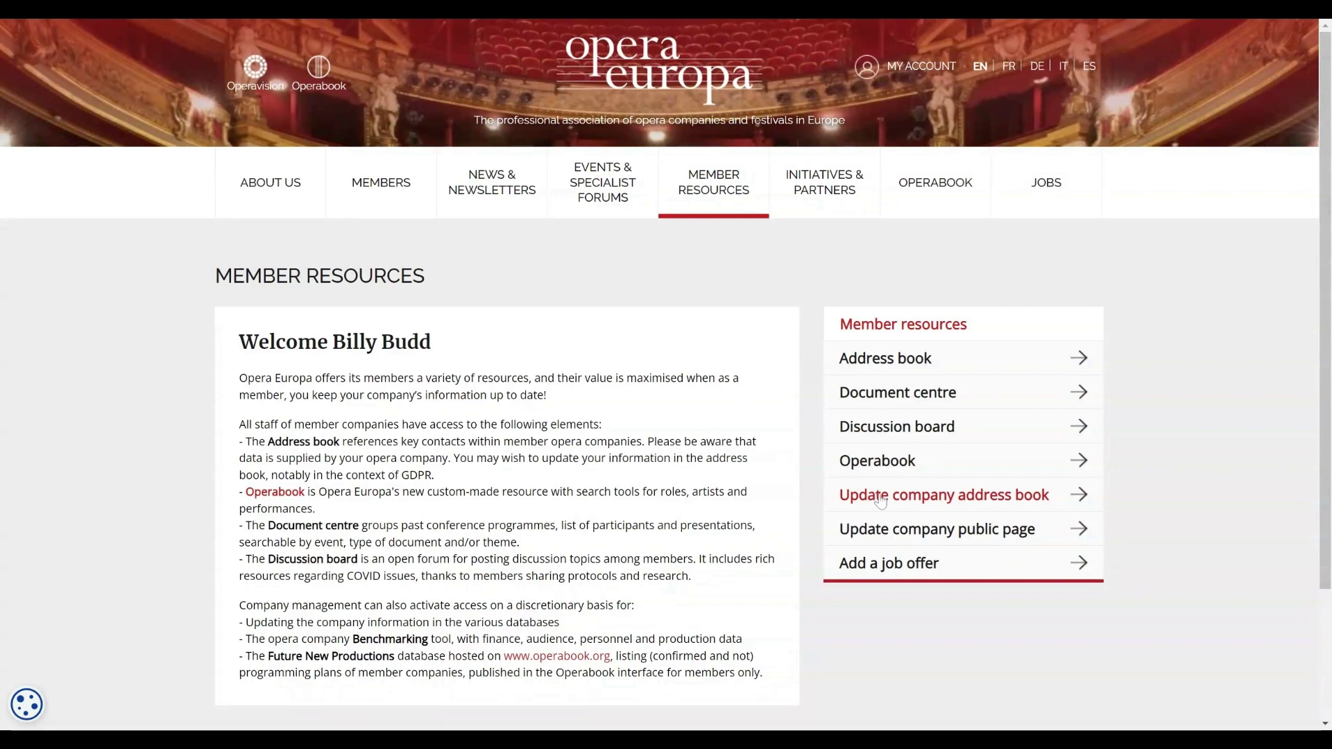
- Open the La Monnaie / De Munt company address book from Member Resources
left_click(943, 495)
scroll(667, 416, "down", 3)
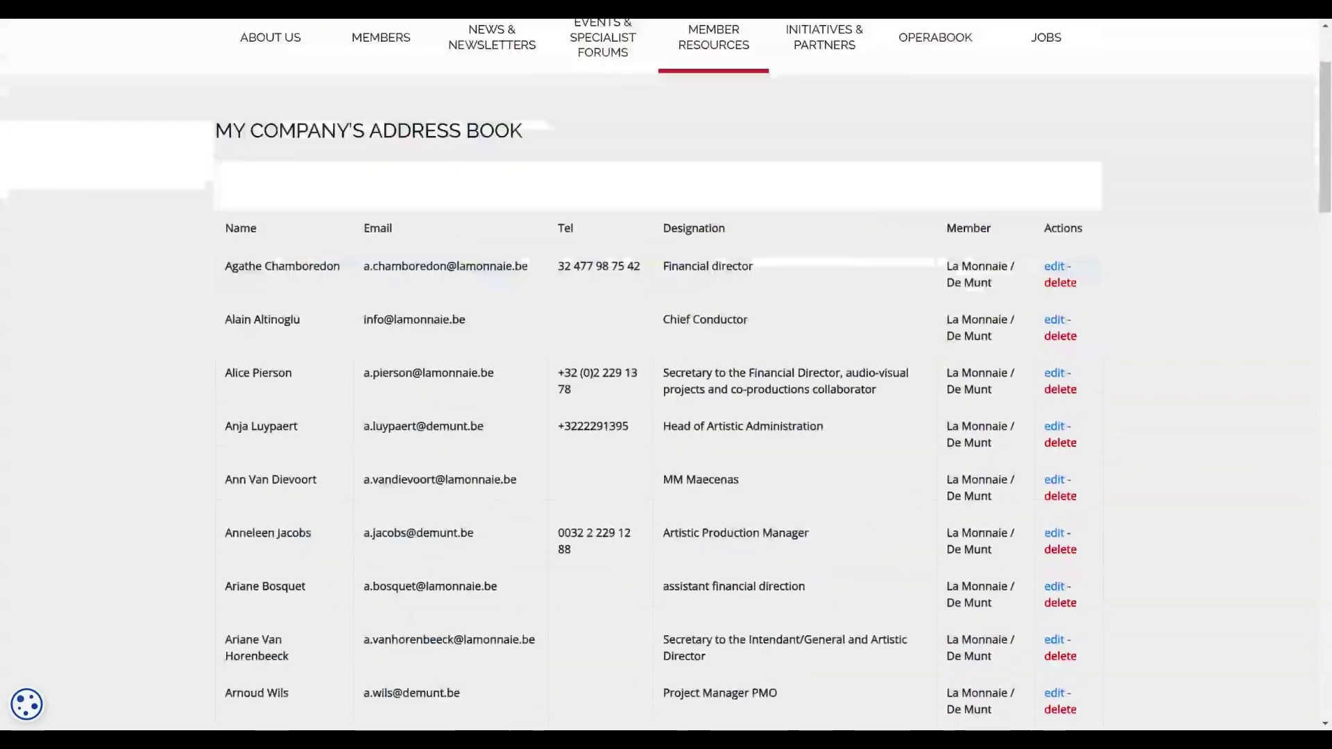
scroll(666, 417, "down", 4)
scroll(667, 417, "down", 4)
scroll(666, 417, "down", 3)
scroll(666, 416, "down", 3)
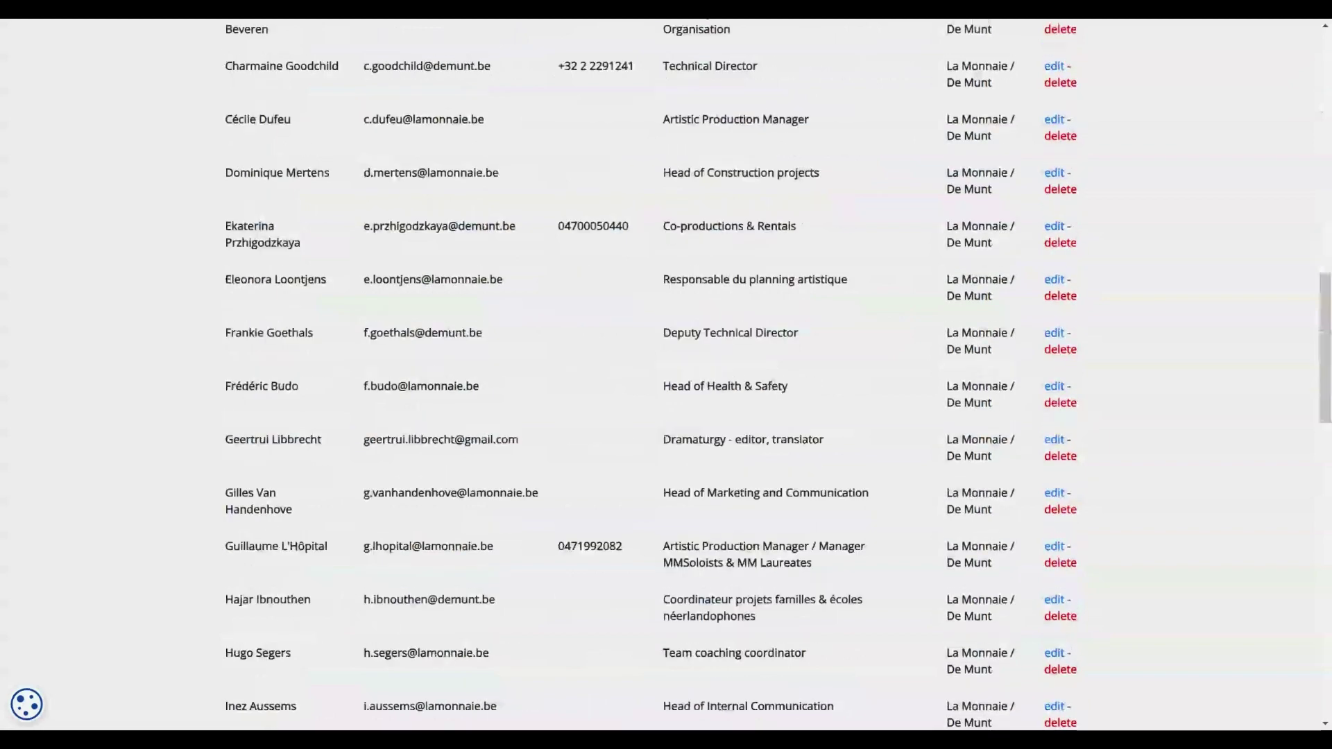
scroll(666, 416, "down", 2)
scroll(666, 417, "down", 2)
scroll(666, 417, "down", 2)
scroll(666, 416, "down", 1)
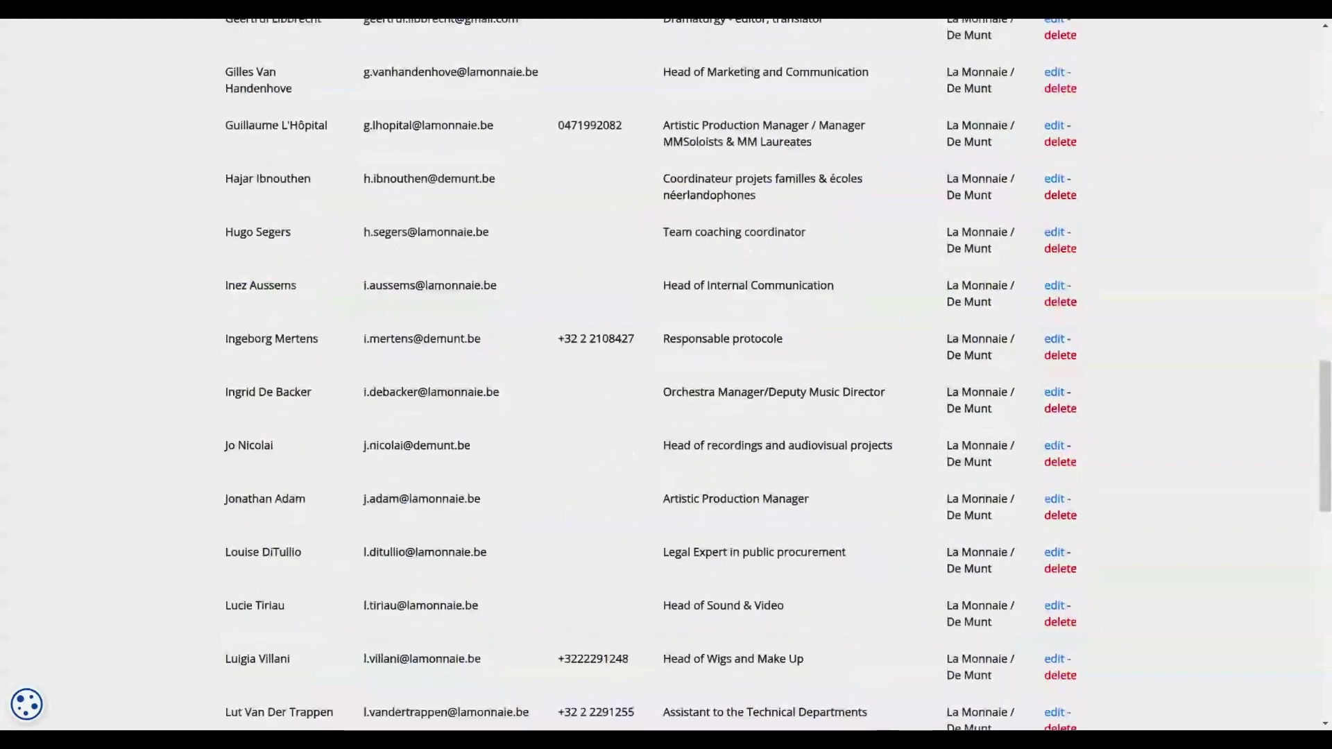
scroll(667, 417, "down", 2)
scroll(667, 416, "down", 2)
scroll(666, 416, "up", 4)
scroll(666, 417, "up", 3)
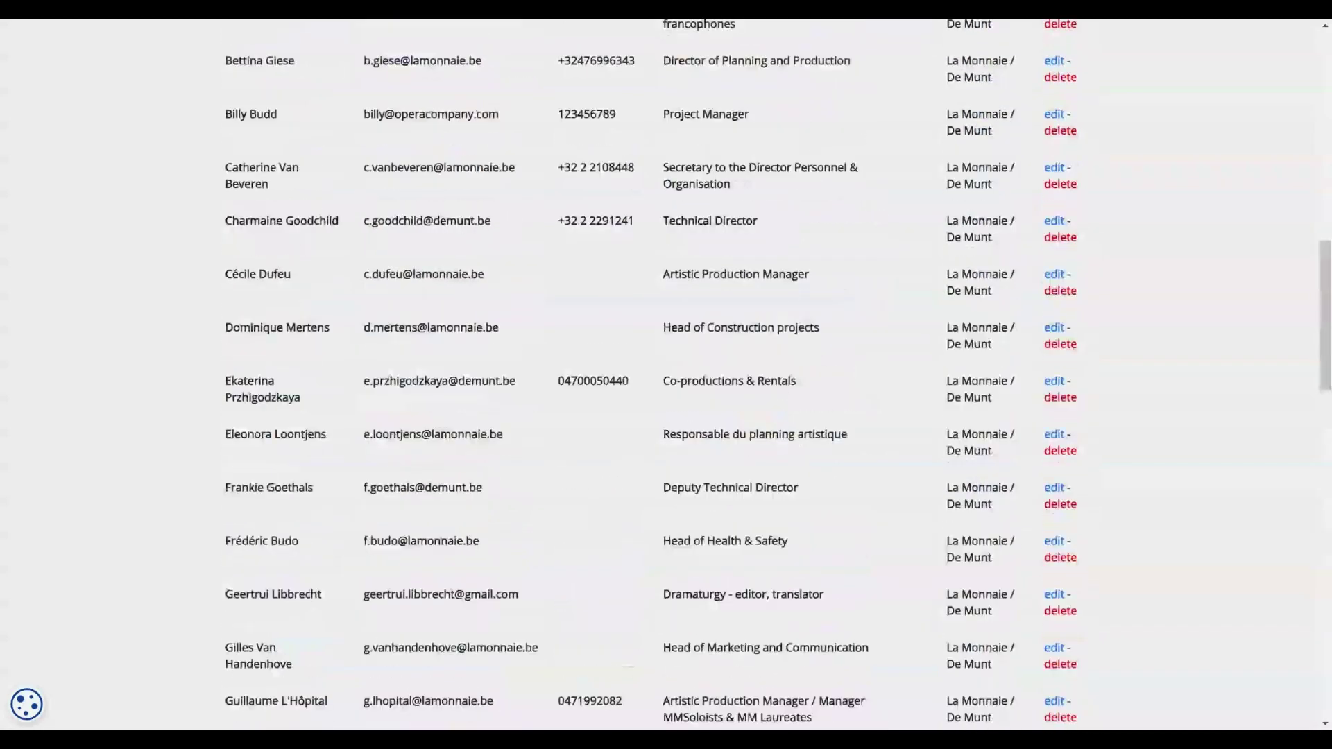
scroll(666, 417, "up", 1)
scroll(666, 416, "up", 1)
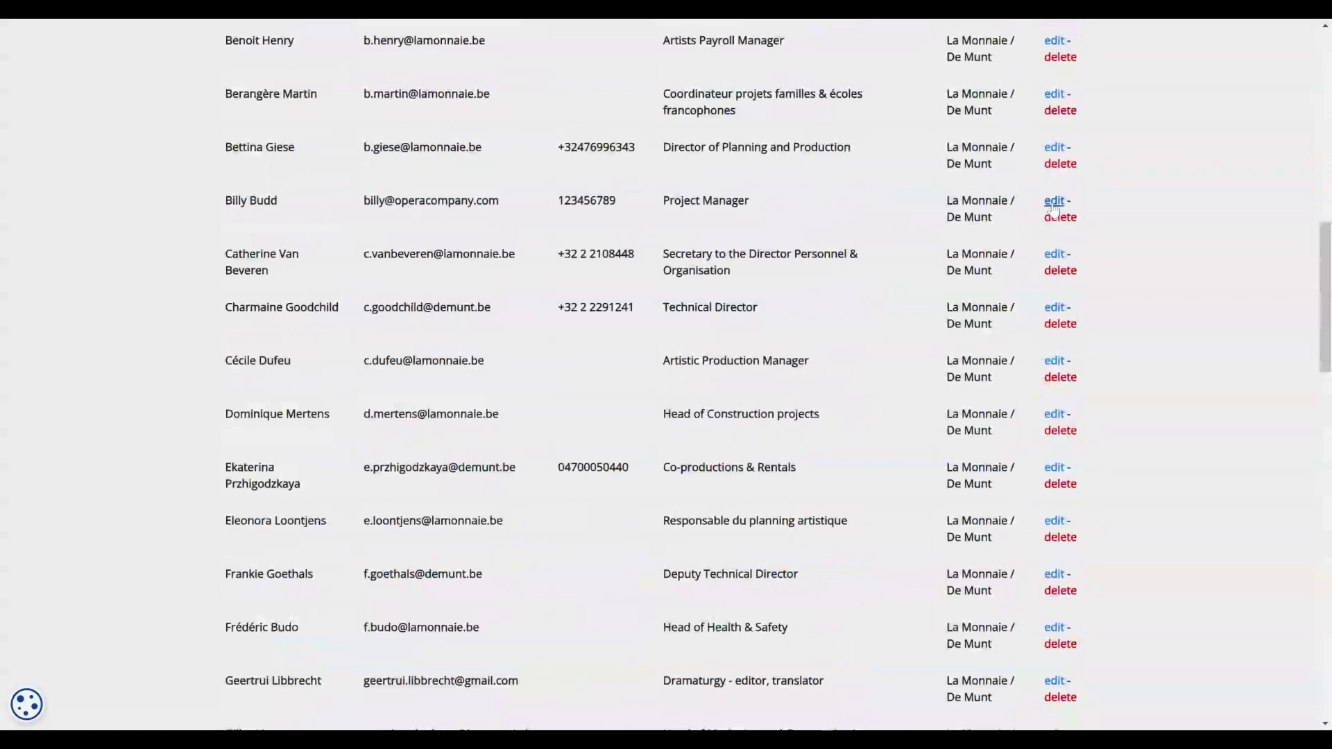
left_click(1053, 200)
scroll(644, 315, "down", 2)
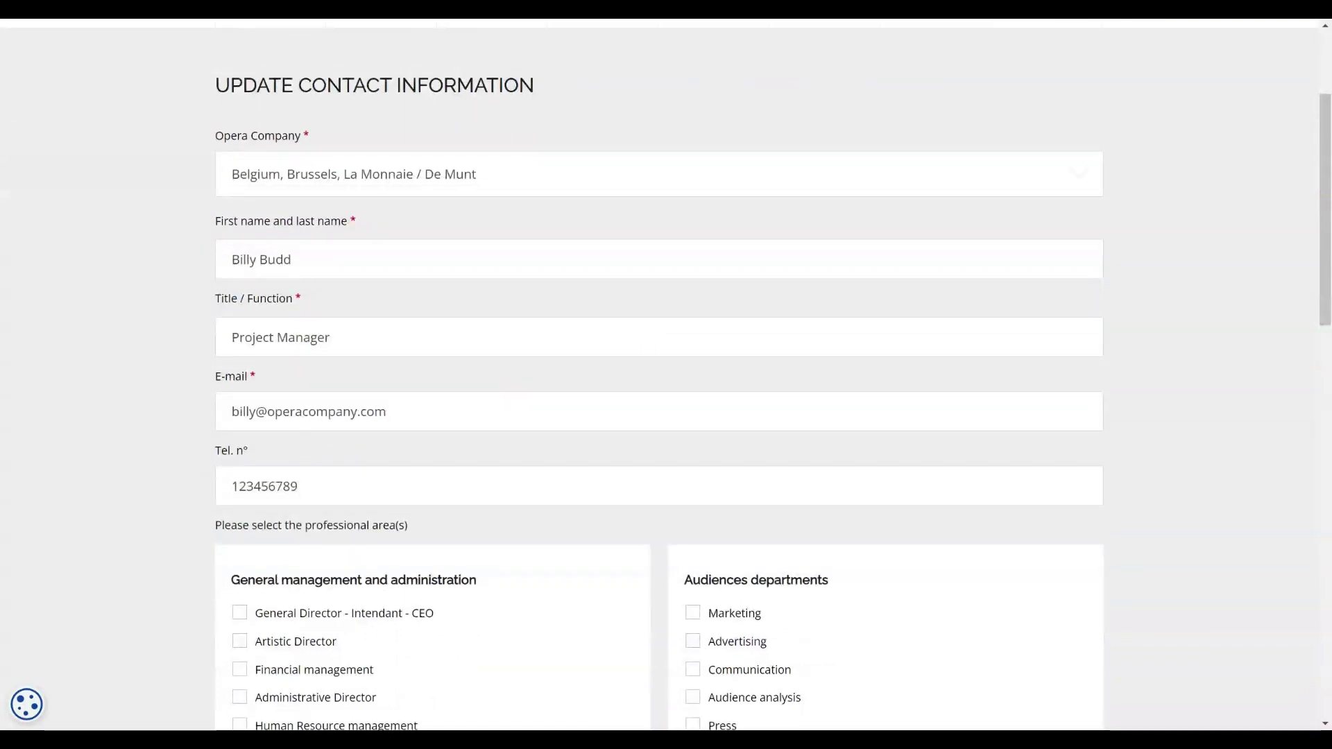
double_click(299, 486)
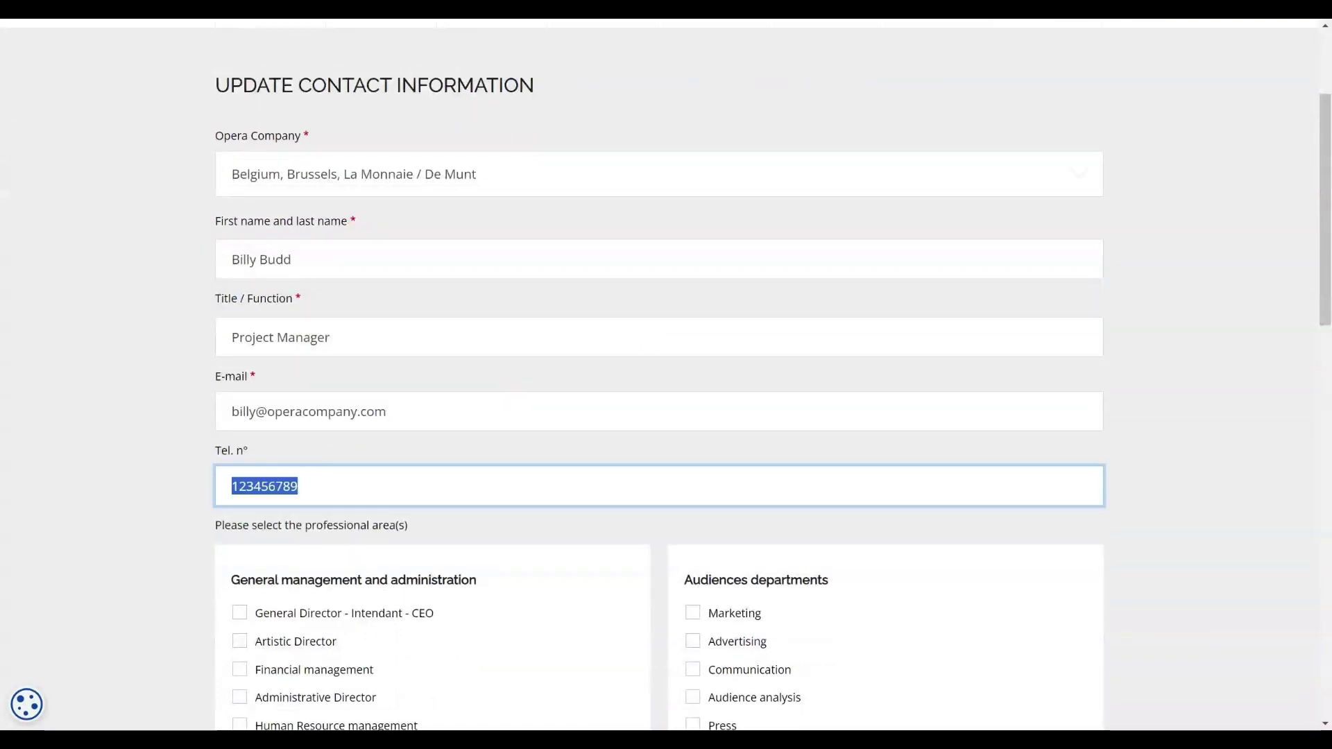
type("97654321")
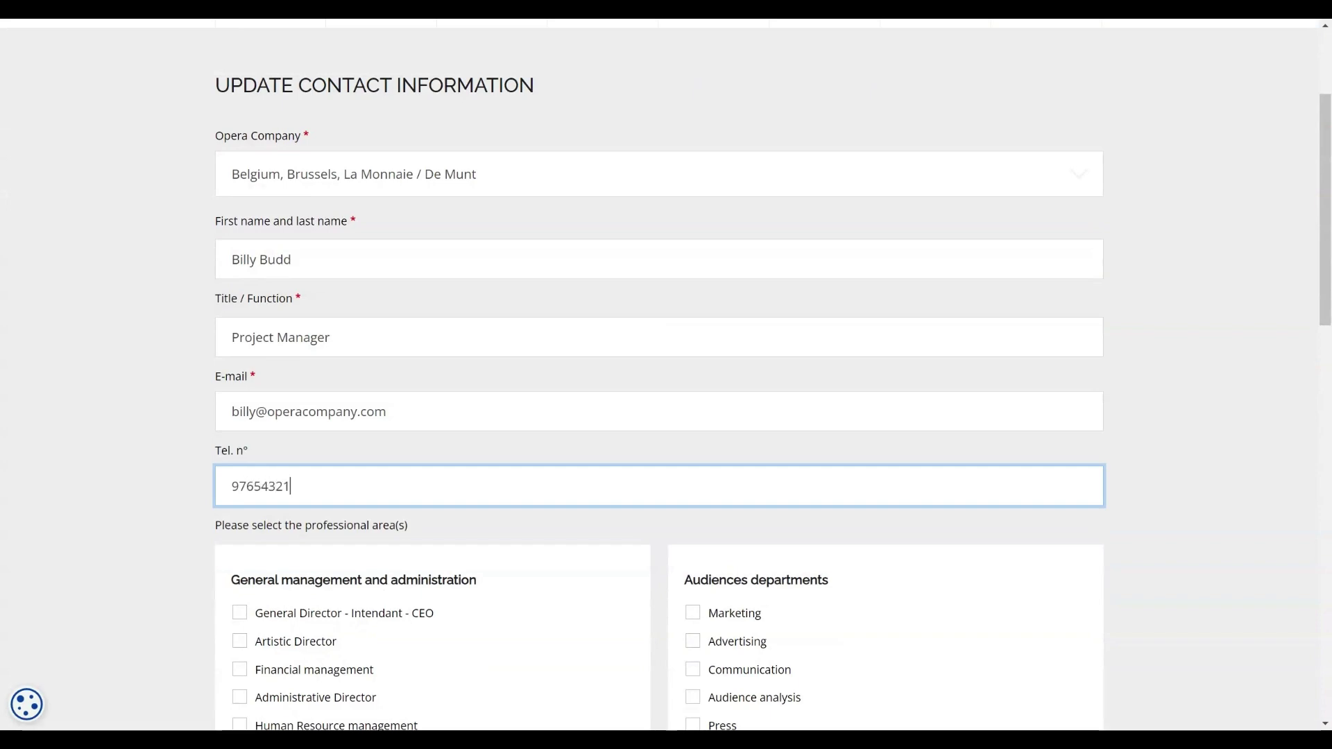
scroll(666, 416, "down", 3)
scroll(666, 417, "down", 3)
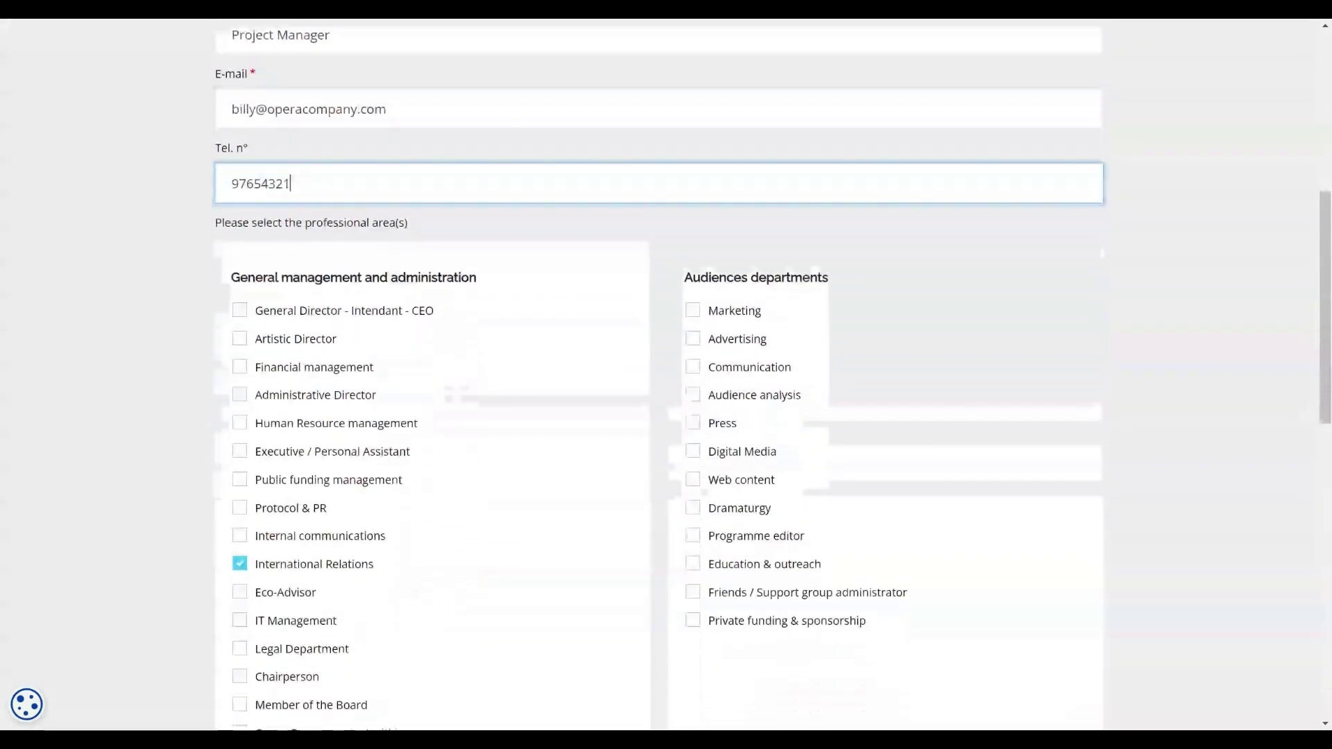
scroll(666, 416, "down", 2)
scroll(666, 416, "down", 2)
scroll(666, 417, "down", 2)
scroll(666, 416, "down", 2)
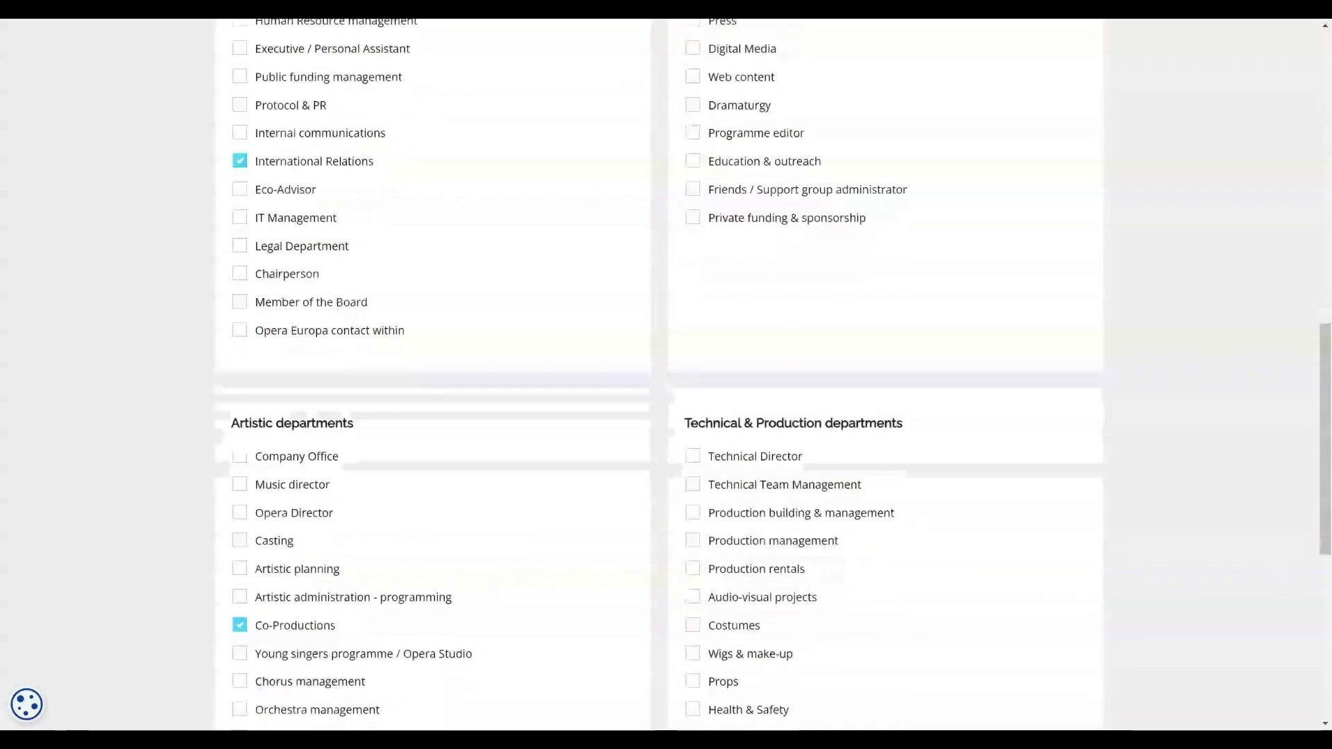
scroll(666, 416, "down", 1)
scroll(666, 416, "down", 1)
left_click(240, 524)
scroll(312, 526, "down", 2)
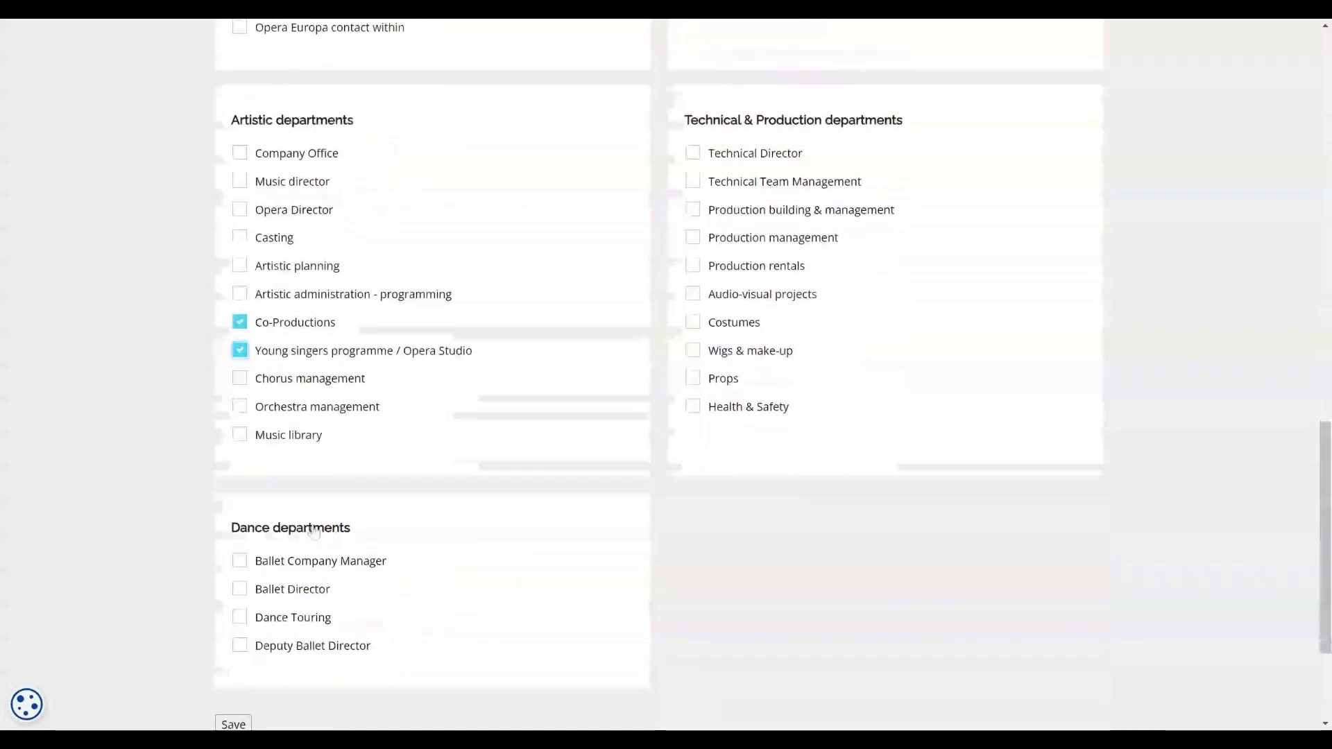
scroll(312, 532, "down", 2)
scroll(312, 531, "down", 1)
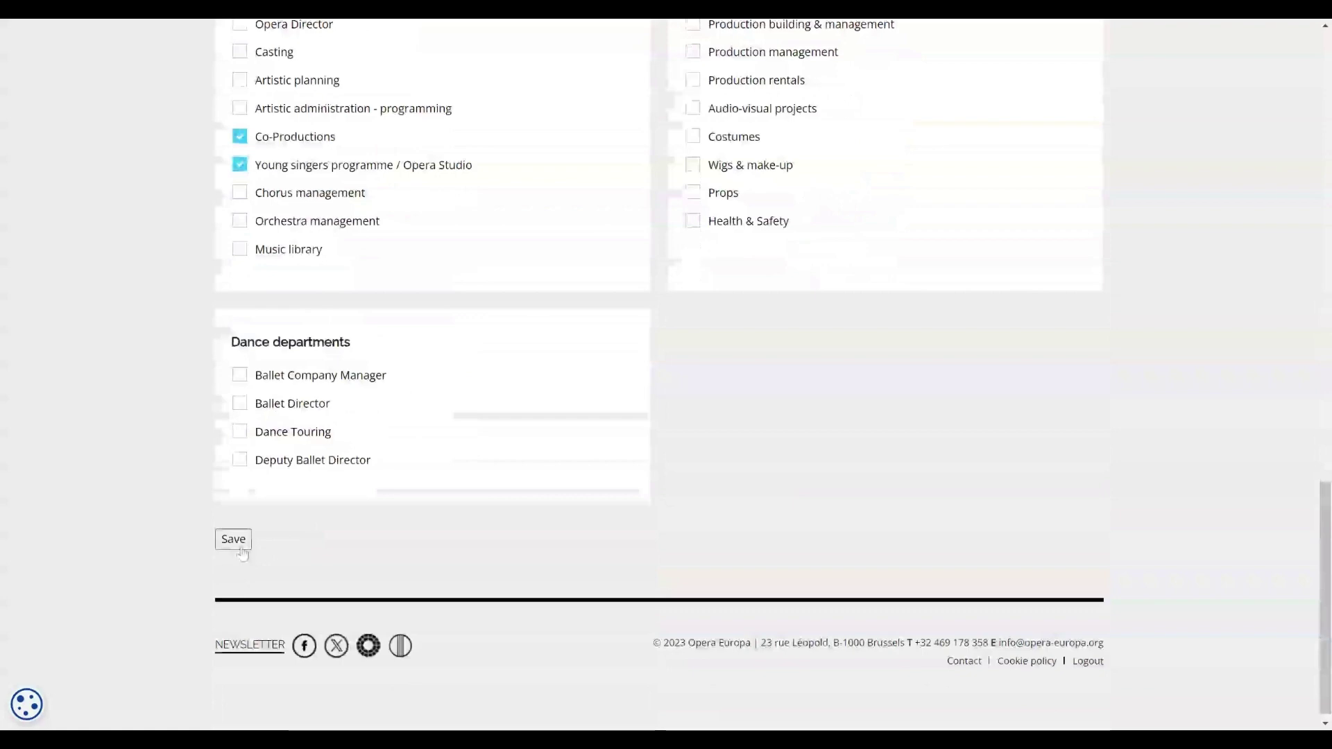
left_click(234, 539)
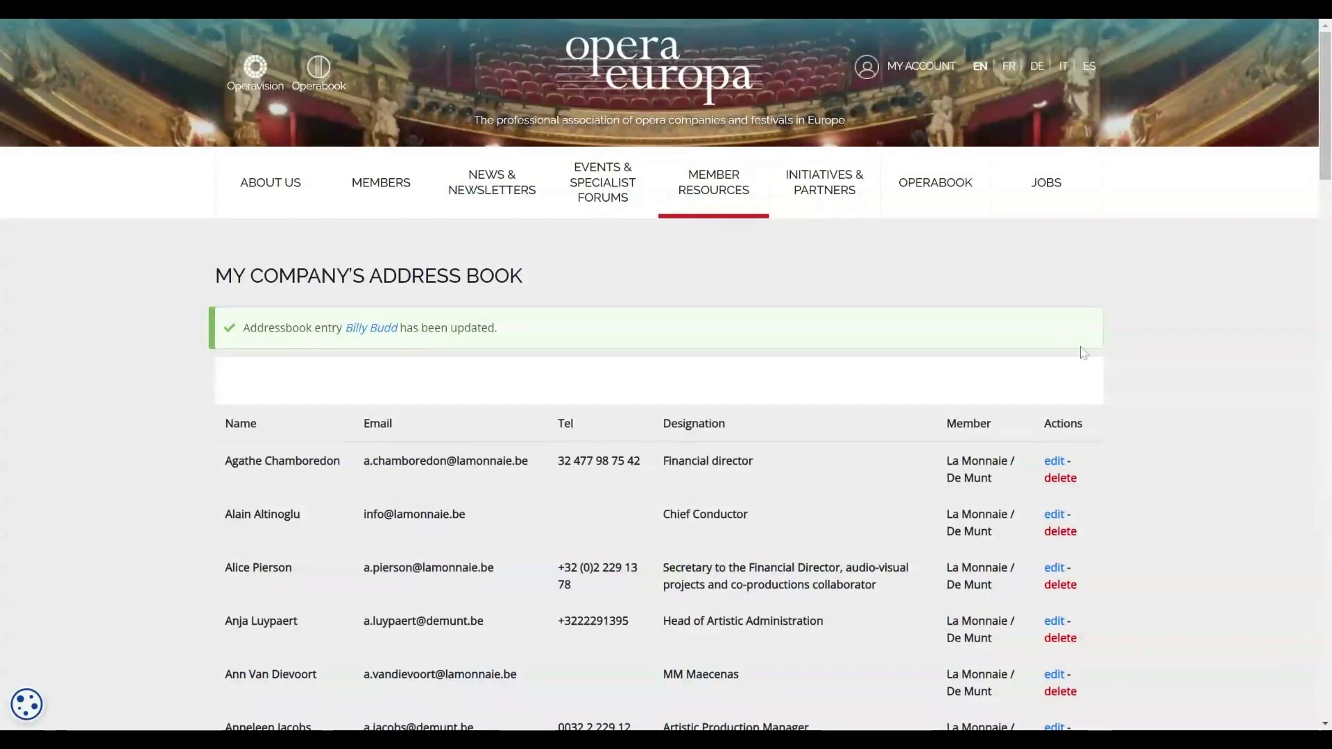
scroll(1082, 352, "down", 2)
scroll(1083, 351, "down", 2)
scroll(1083, 352, "down", 1)
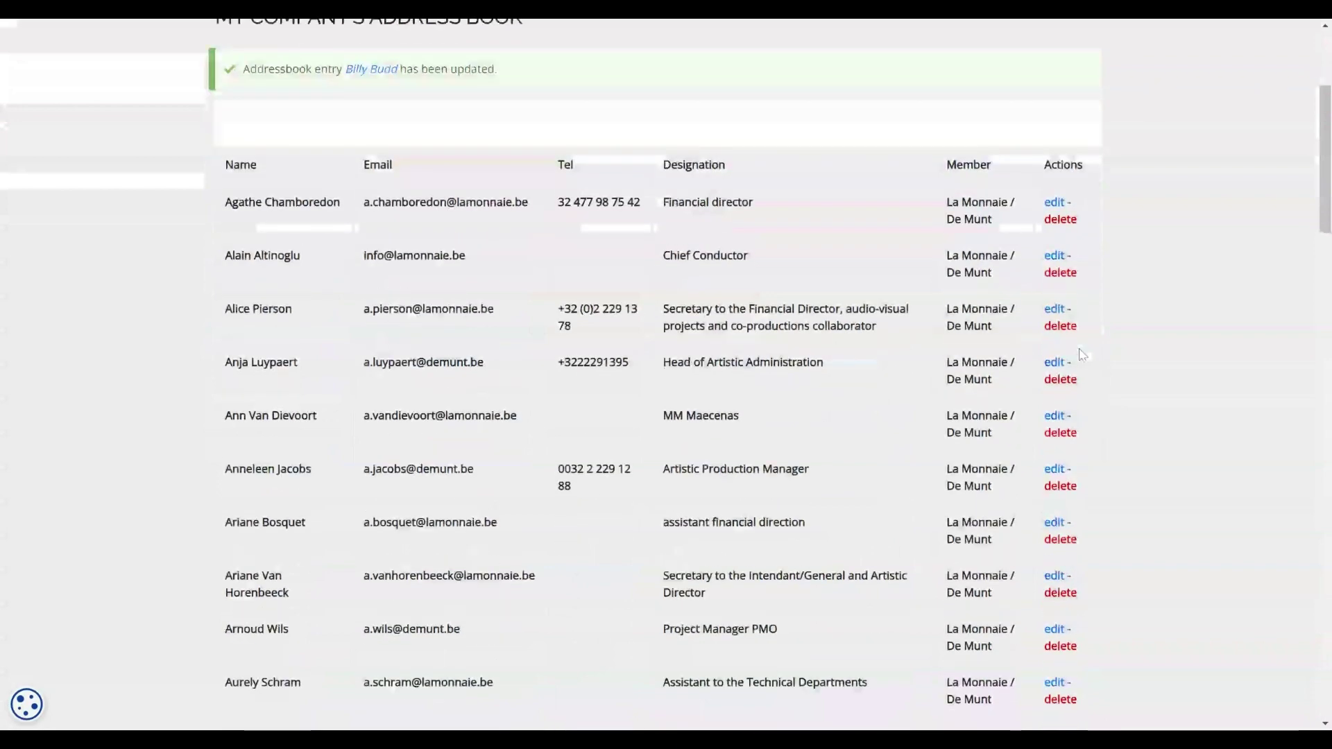
scroll(1082, 354, "down", 2)
scroll(1083, 355, "down", 1)
scroll(1084, 354, "down", 2)
scroll(1084, 354, "down", 2)
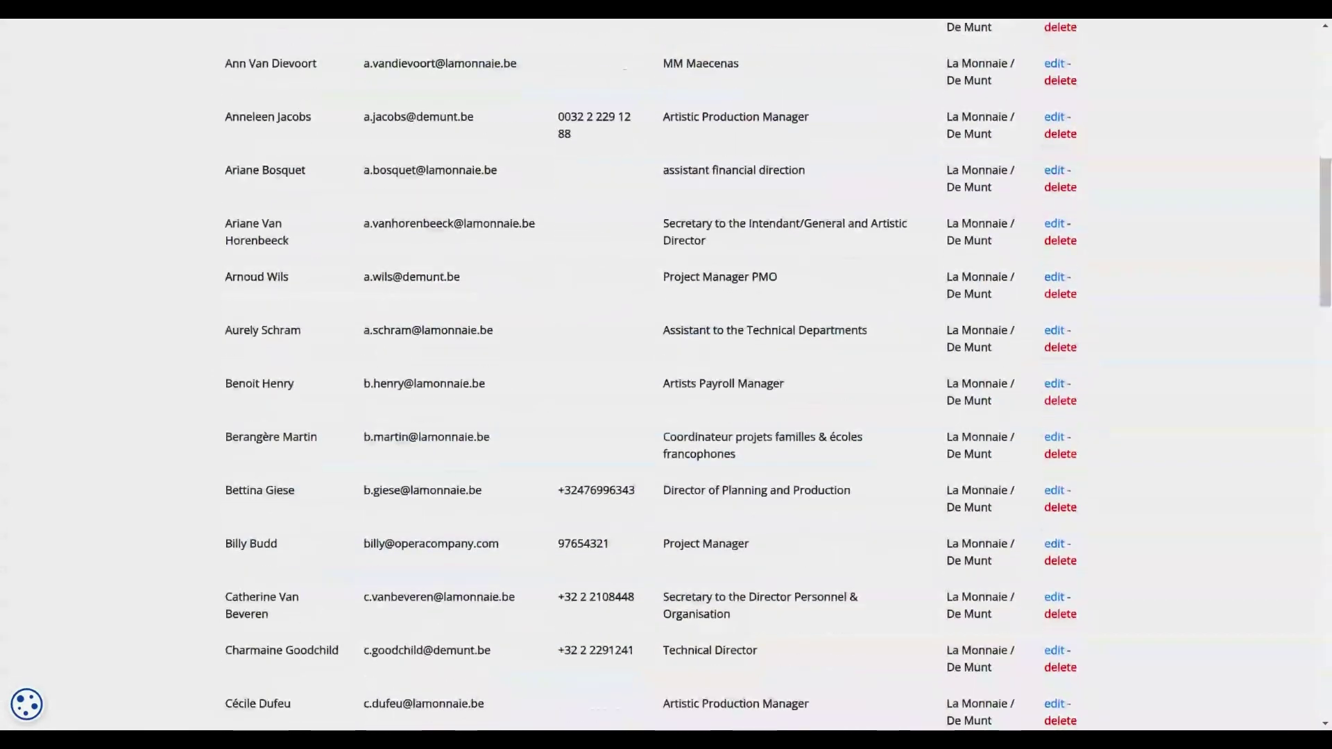
scroll(1082, 354, "down", 1)
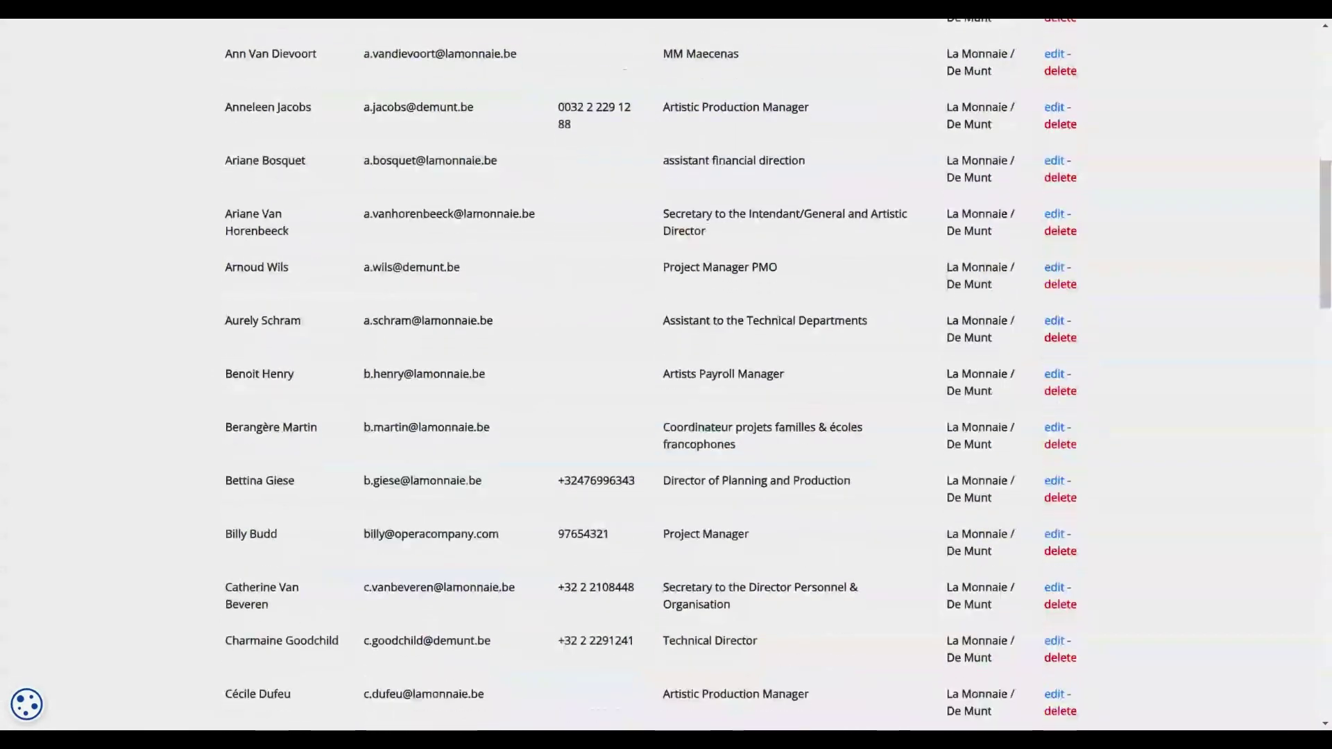
- Delete Billy Budd's Project Manager entry and confirm the removal
left_click(1059, 551)
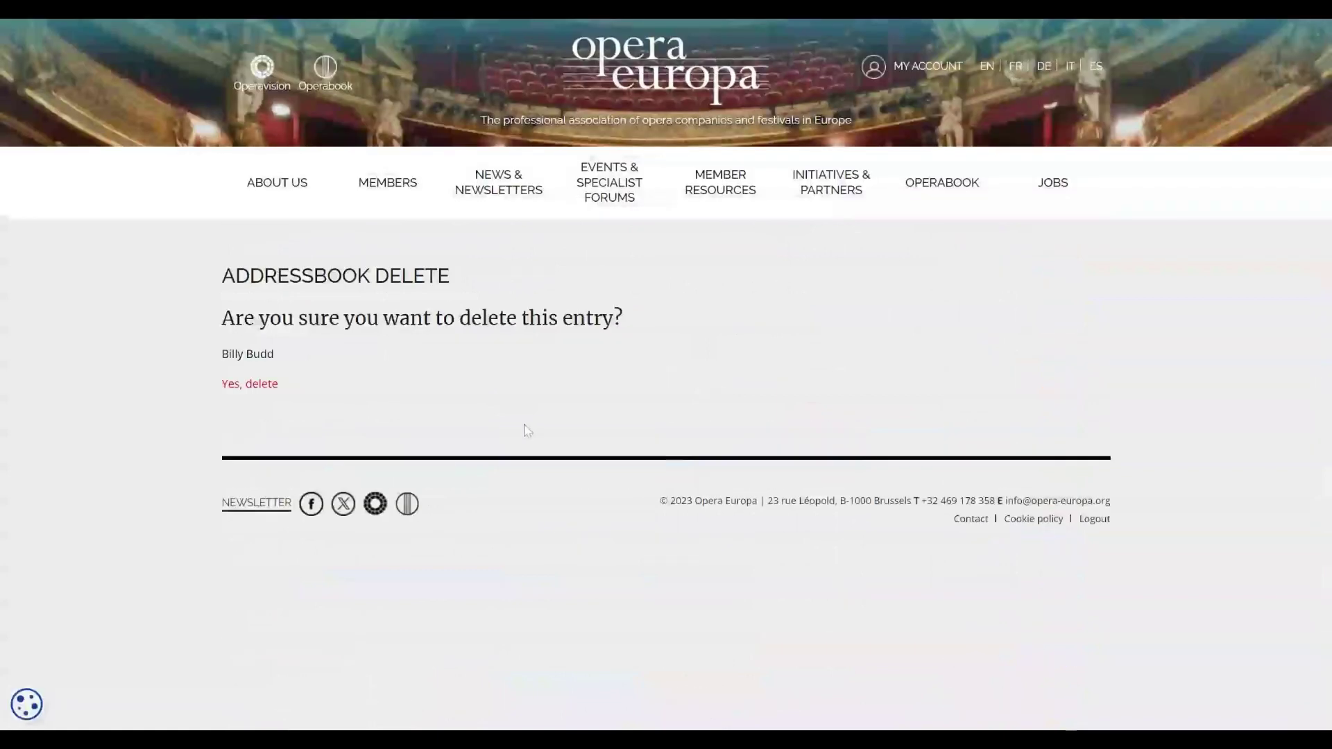
left_click(250, 384)
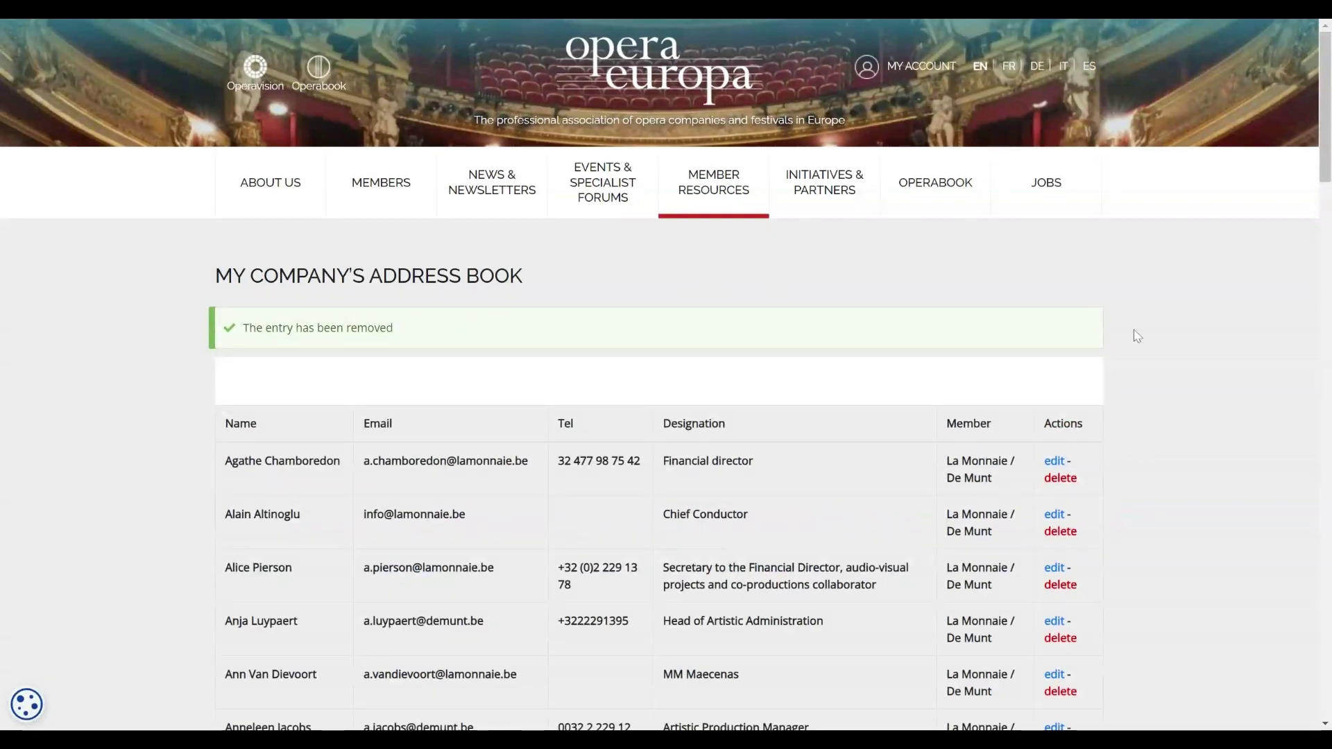
scroll(1137, 335, "down", 4)
scroll(1136, 336, "down", 4)
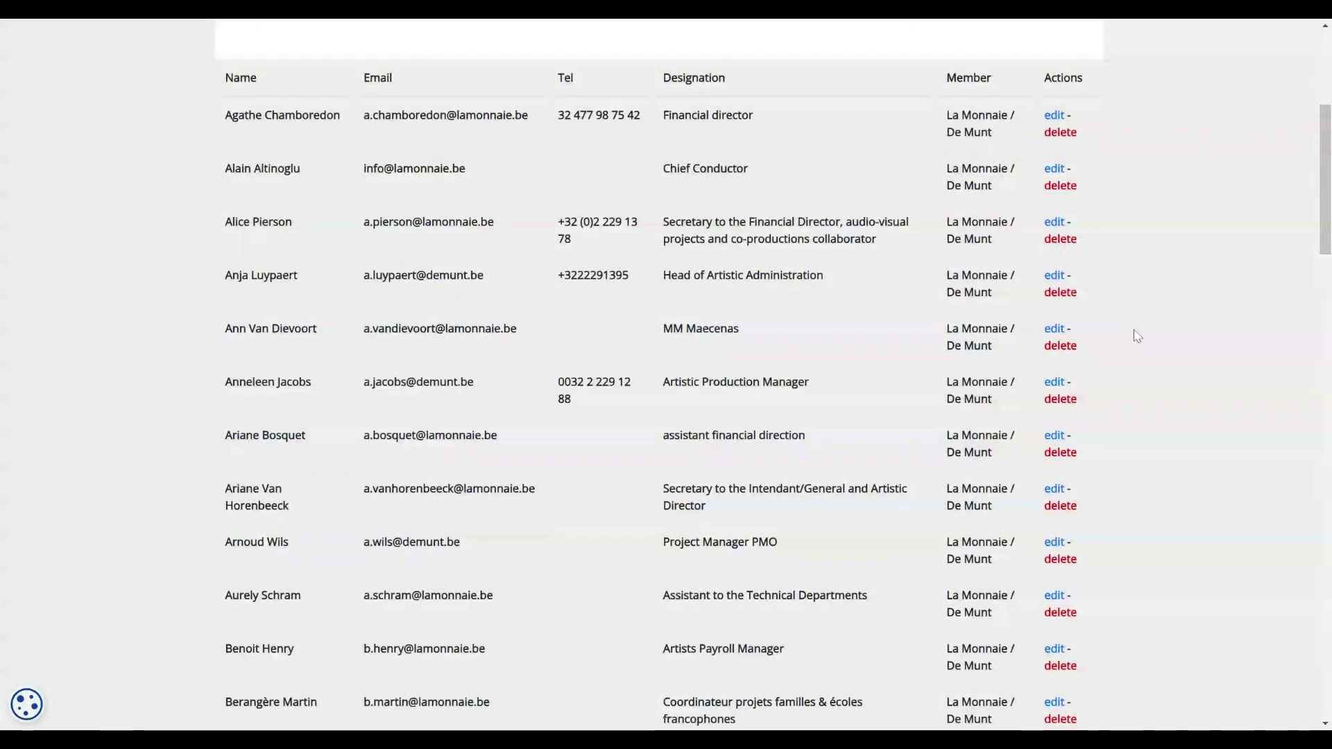
scroll(1137, 336, "down", 3)
scroll(1136, 336, "down", 2)
scroll(1137, 335, "down", 2)
scroll(1137, 335, "down", 1)
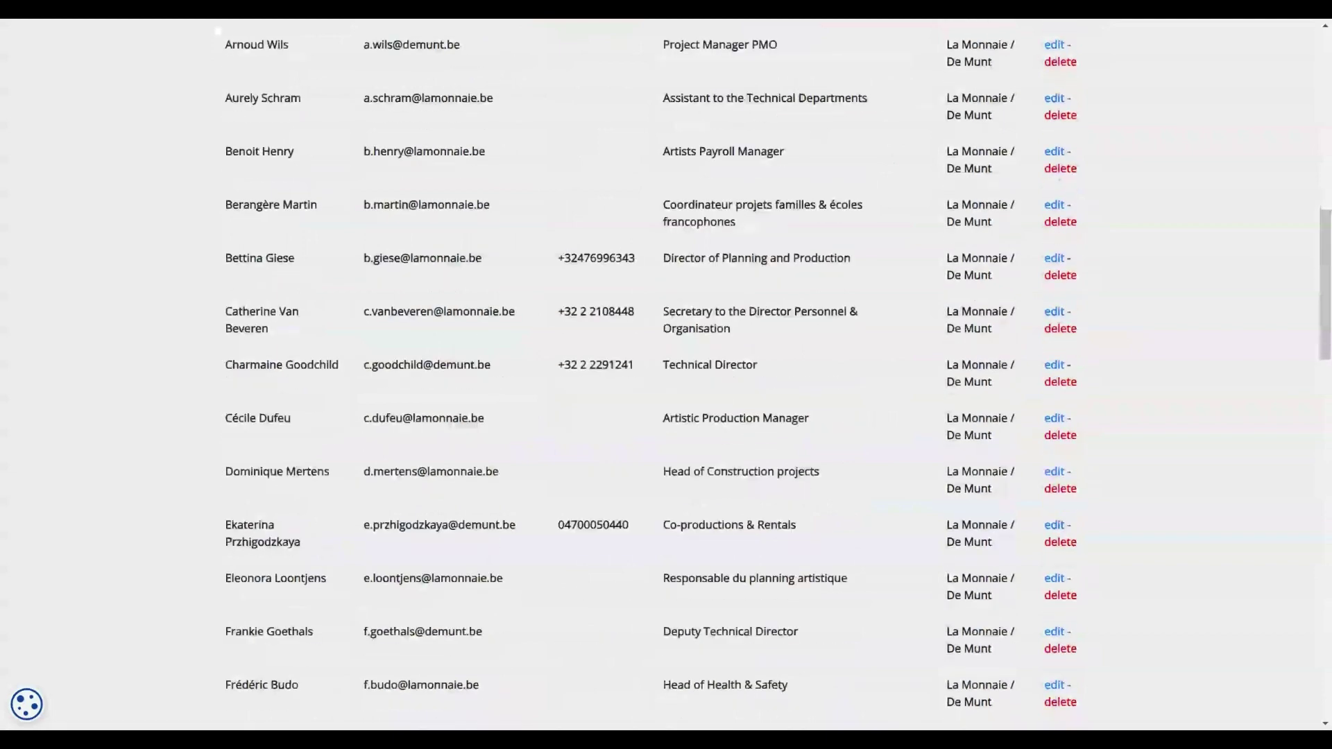
scroll(1137, 335, "down", 3)
scroll(1136, 336, "down", 2)
scroll(1136, 335, "down", 2)
scroll(1137, 335, "down", 2)
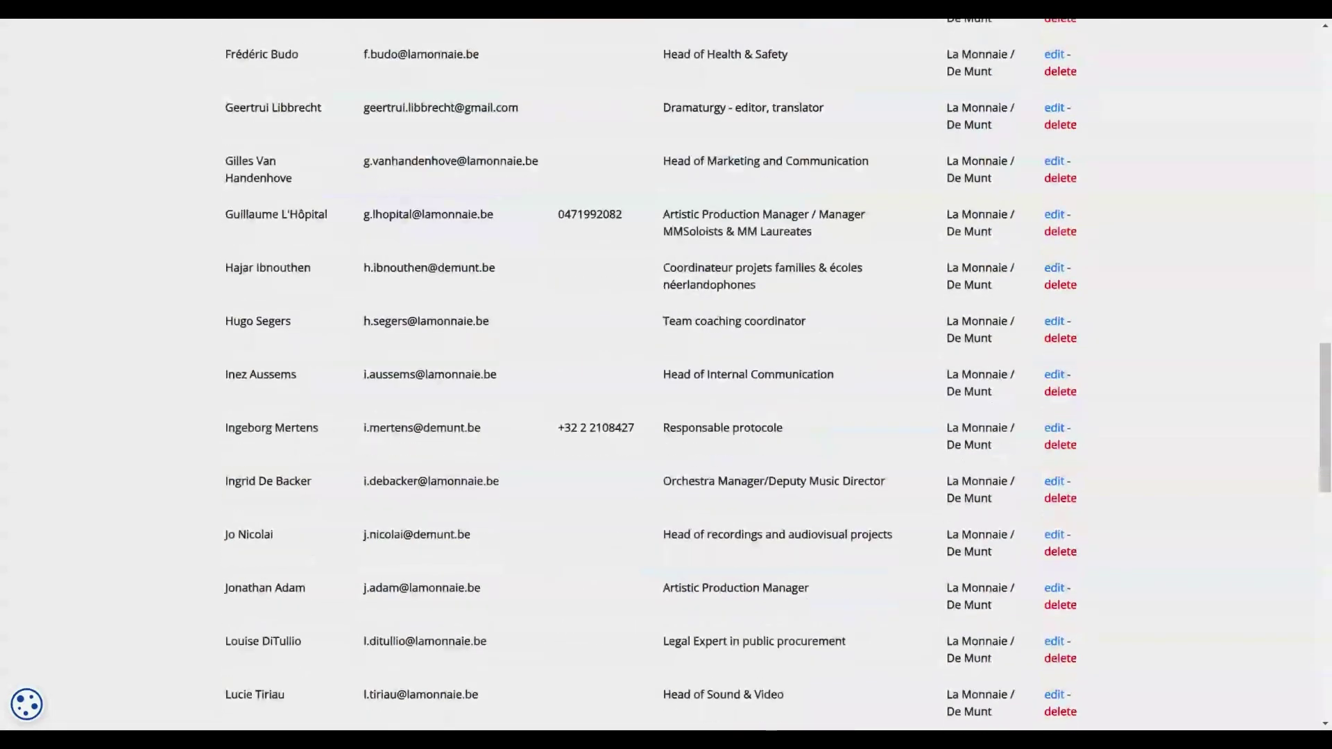
scroll(1136, 335, "down", 3)
scroll(1136, 336, "down", 2)
scroll(1137, 336, "down", 2)
scroll(1137, 335, "down", 1)
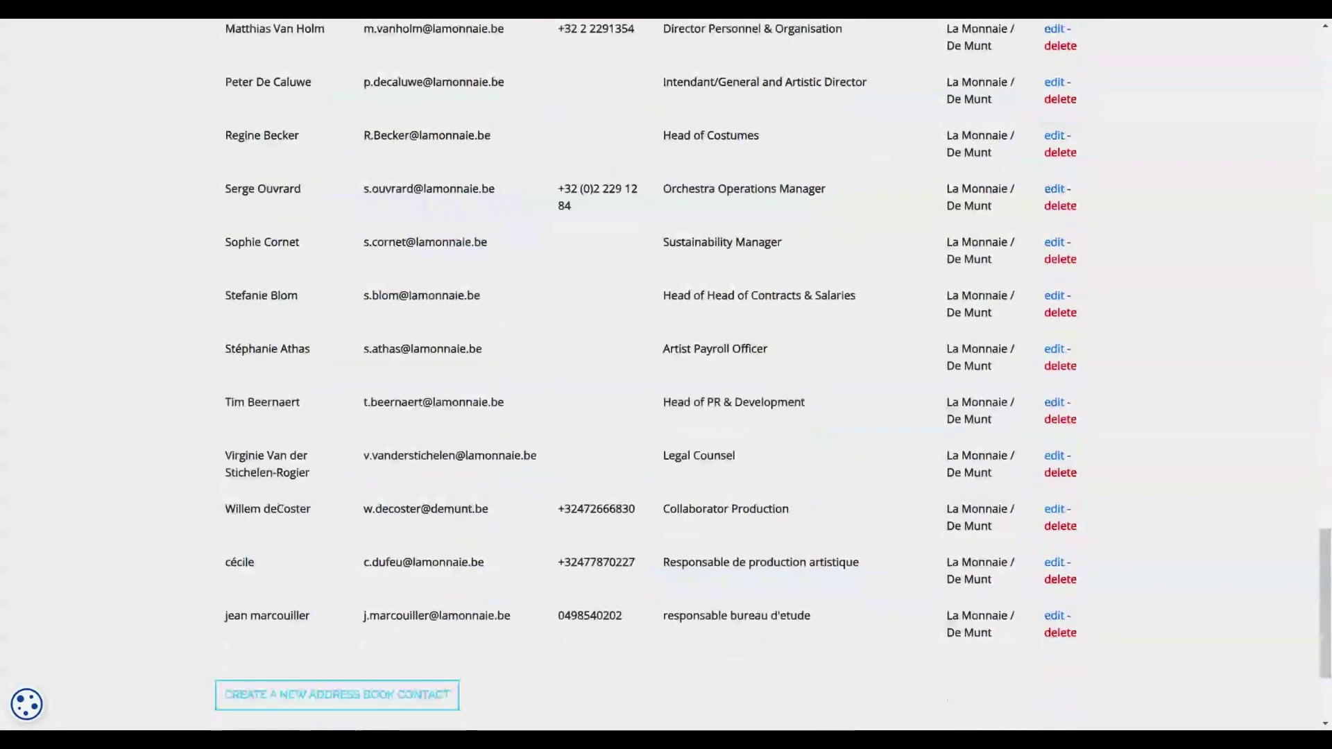
scroll(1136, 335, "down", 2)
scroll(1137, 335, "down", 1)
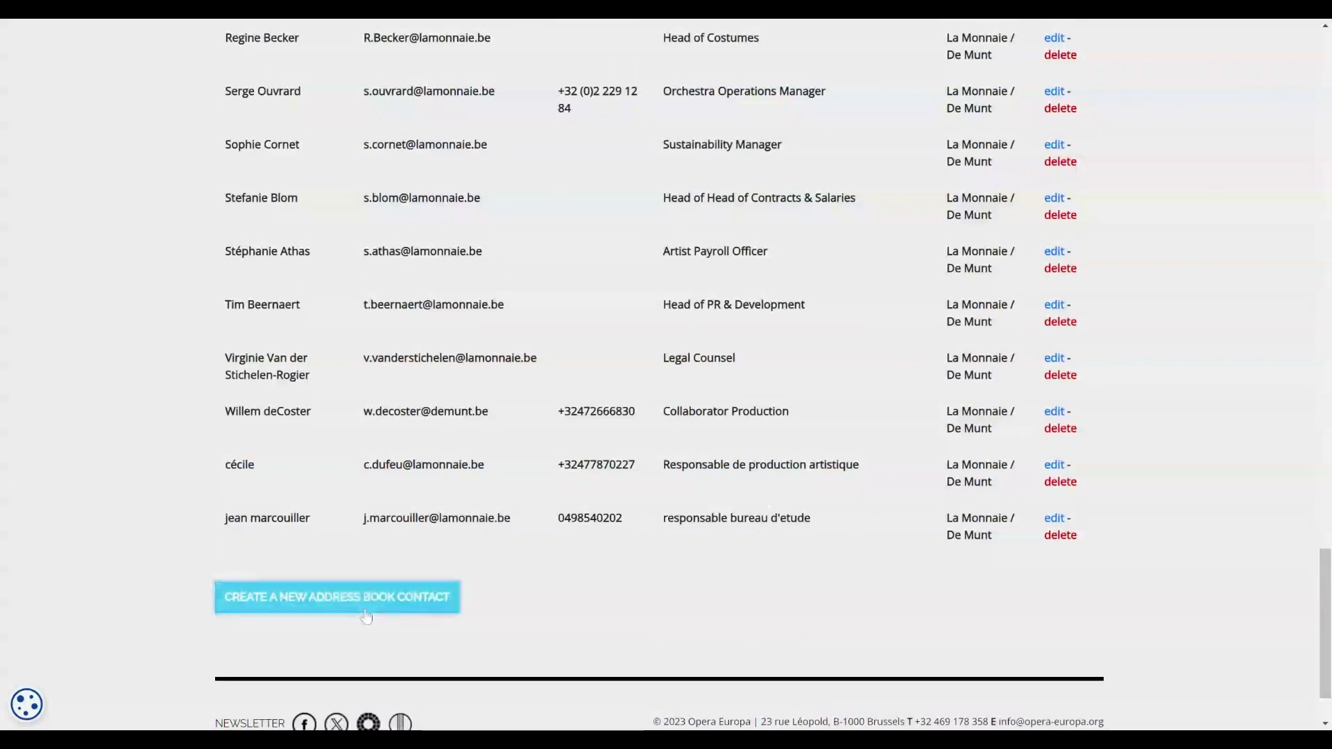
- Start a blank new address book contact from the bottom of the list
left_click(367, 605)
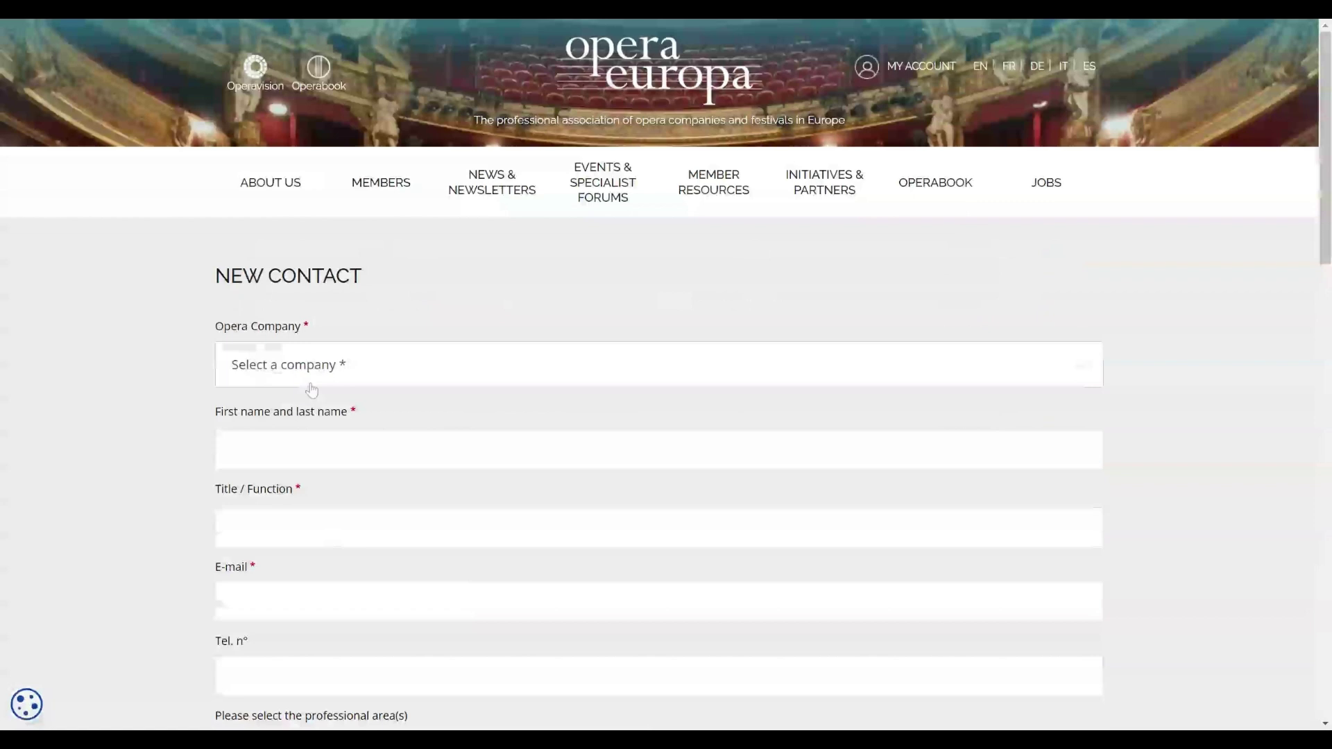
- Choose La Monnaie / De Munt and enter the contact's name, title and email
left_click(316, 370)
left_click(312, 435)
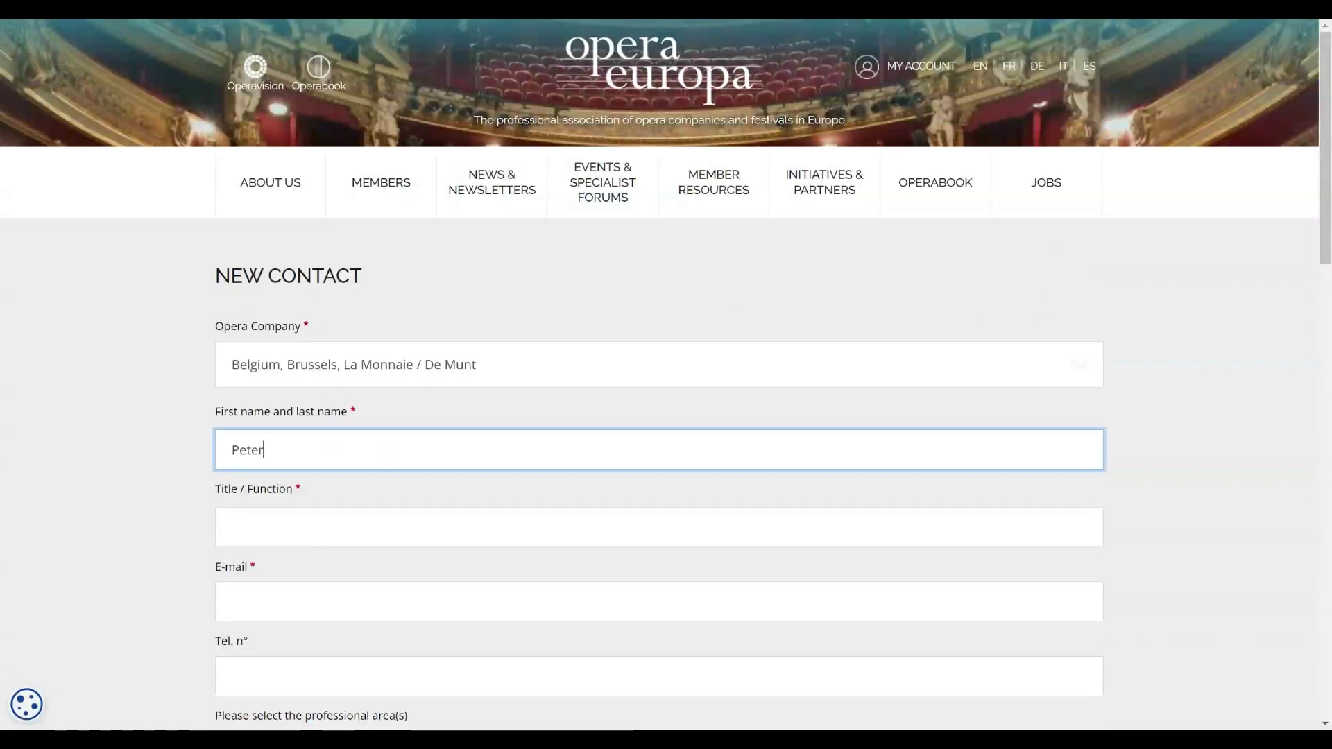
type("rume")
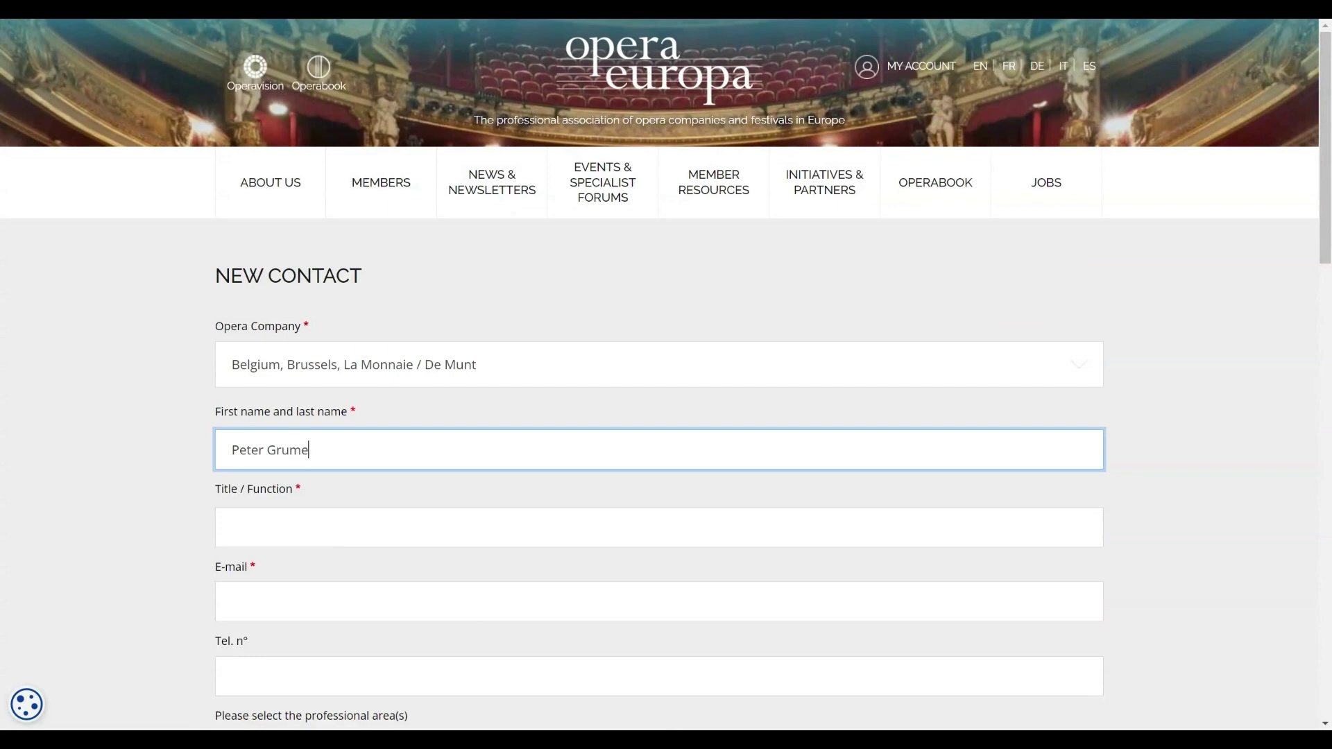
key("BackSpace")
key("BackSpace")
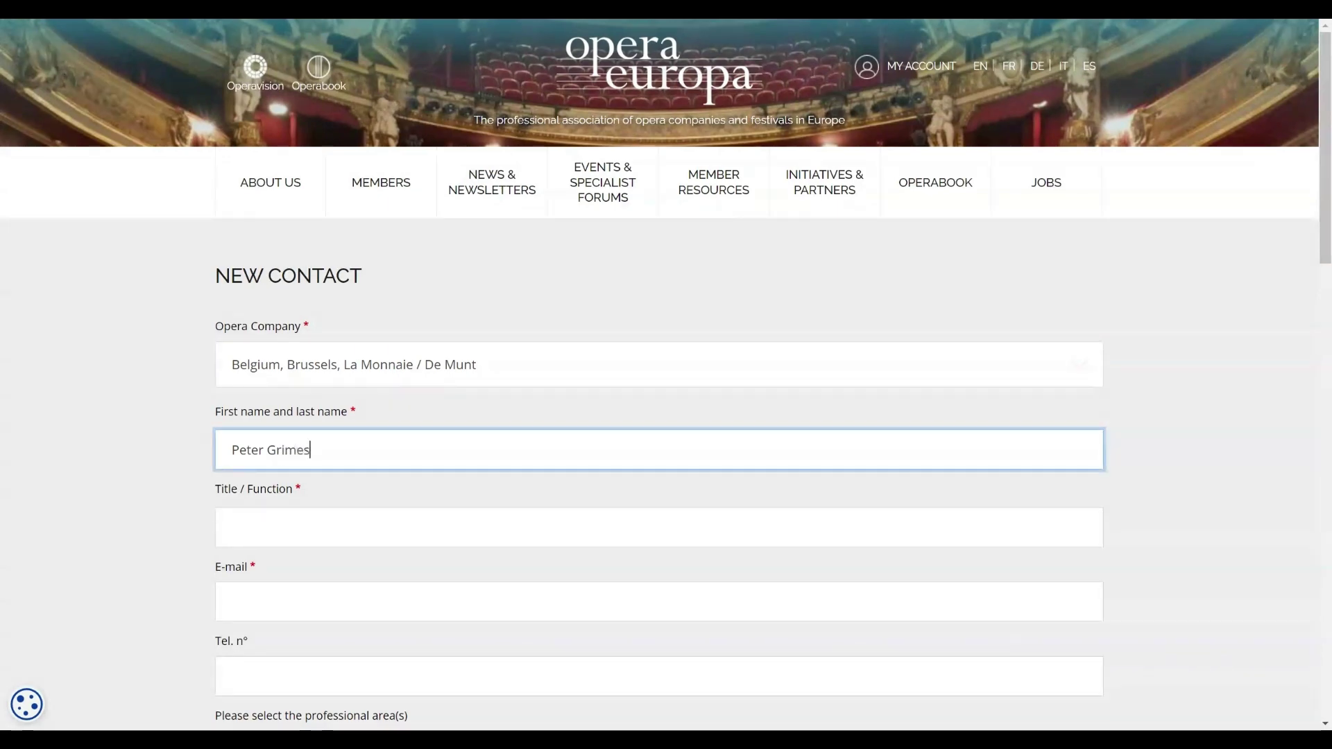
key("Tab")
type("nin")
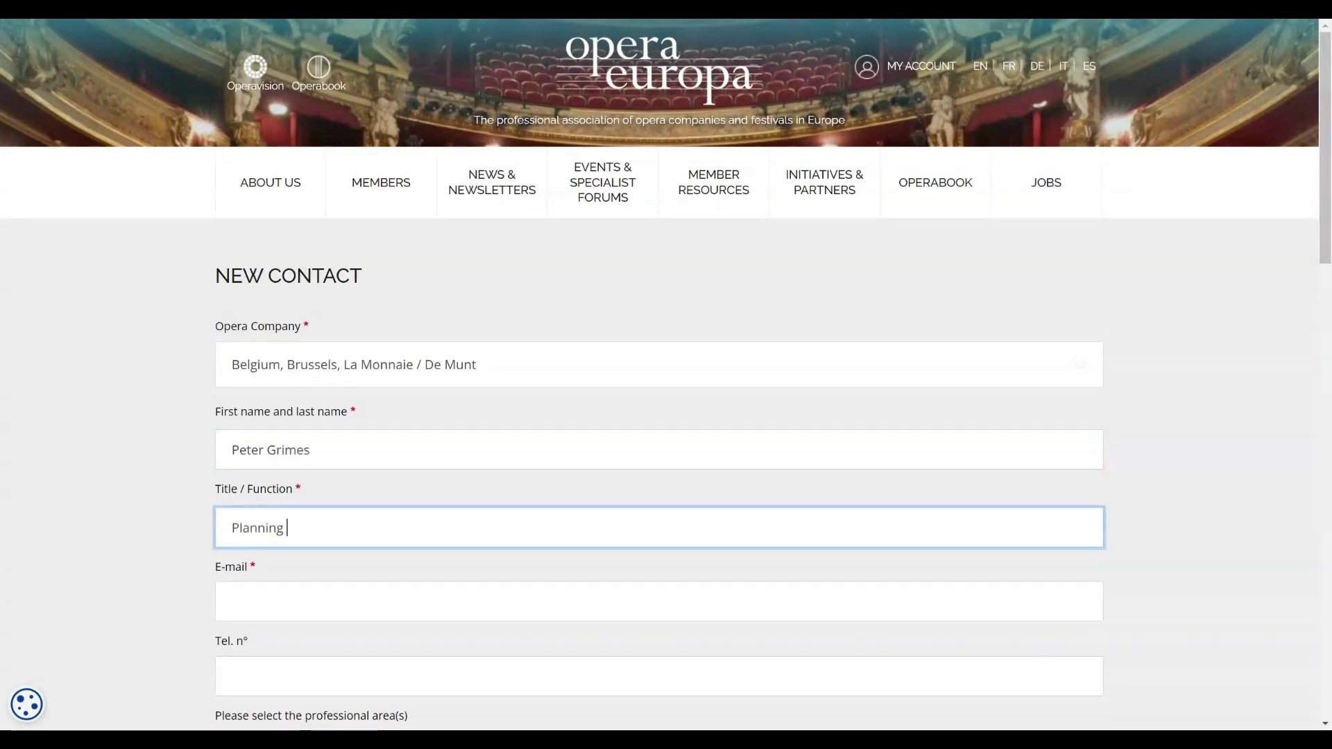
type("Manager")
key("Tab")
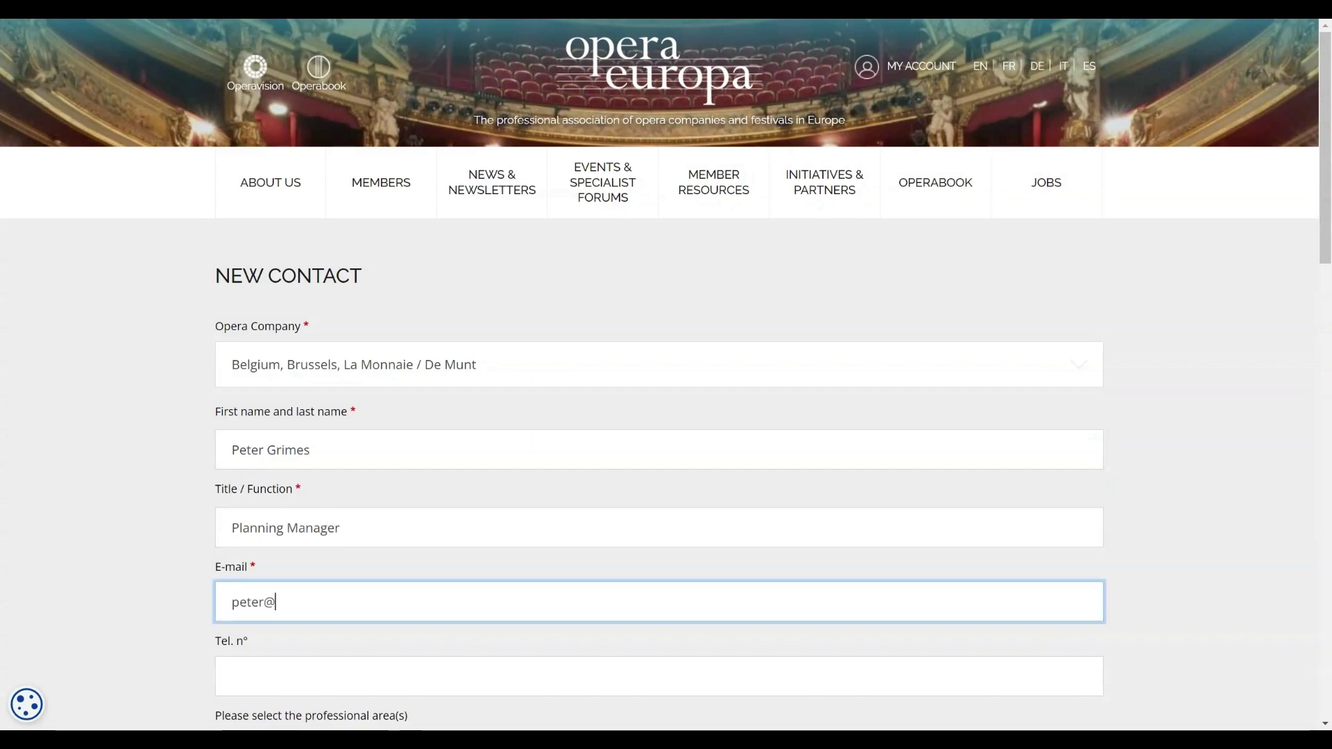
type("company.com")
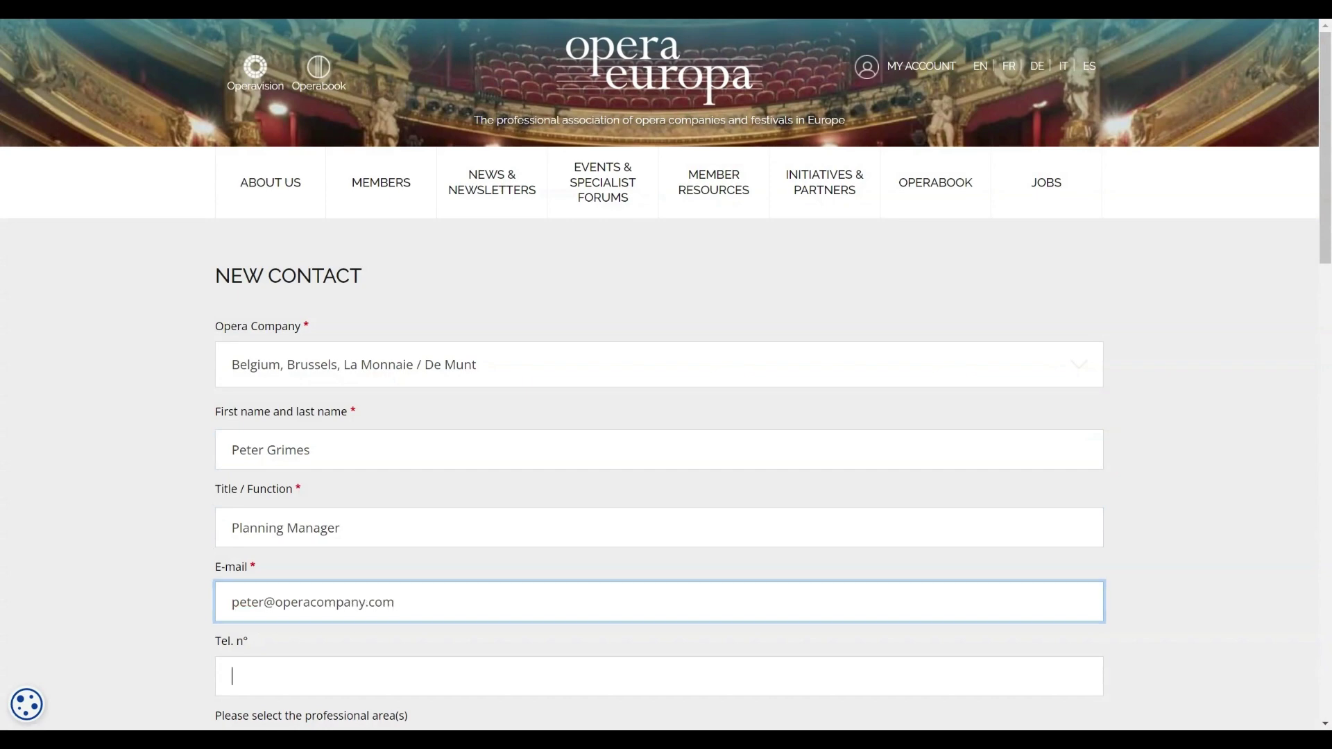
- Enter phone 12345678 and tick Artistic planning and Artistic administration - programming
key("Tab")
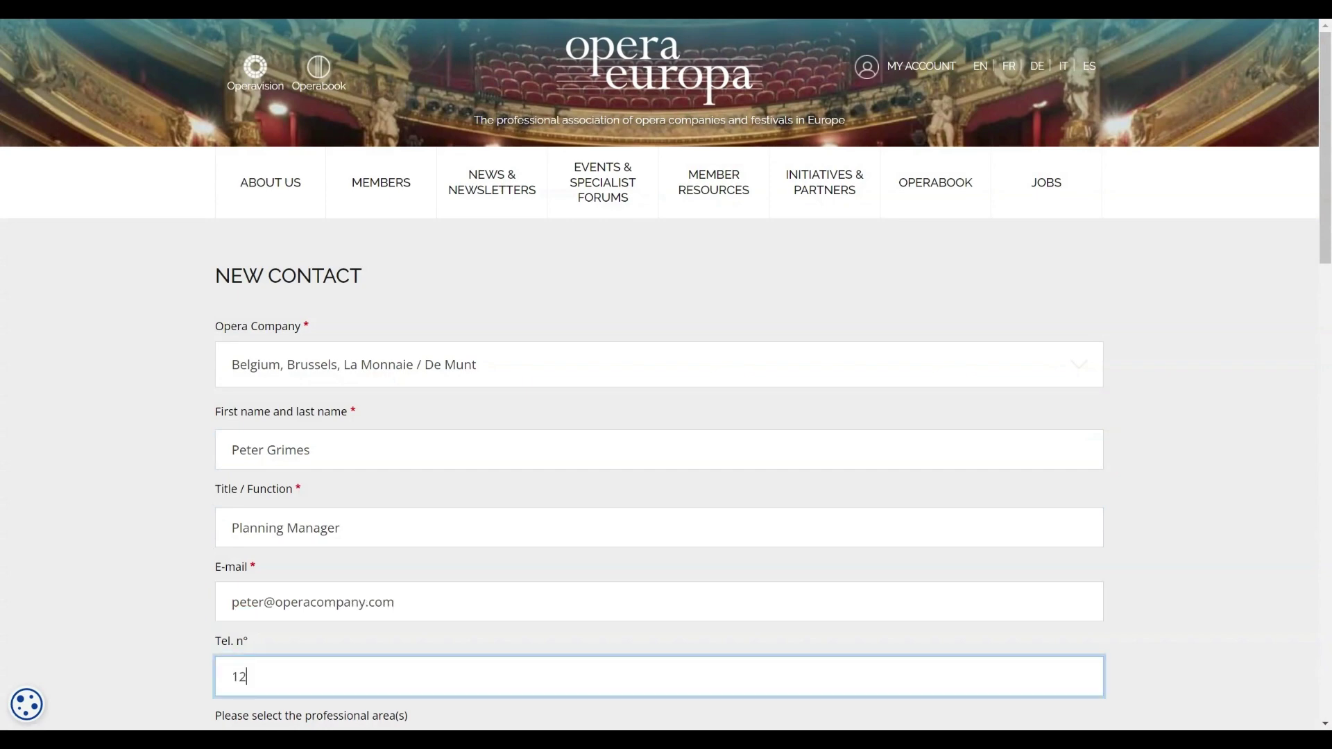
type("78")
scroll(666, 417, "down", 3)
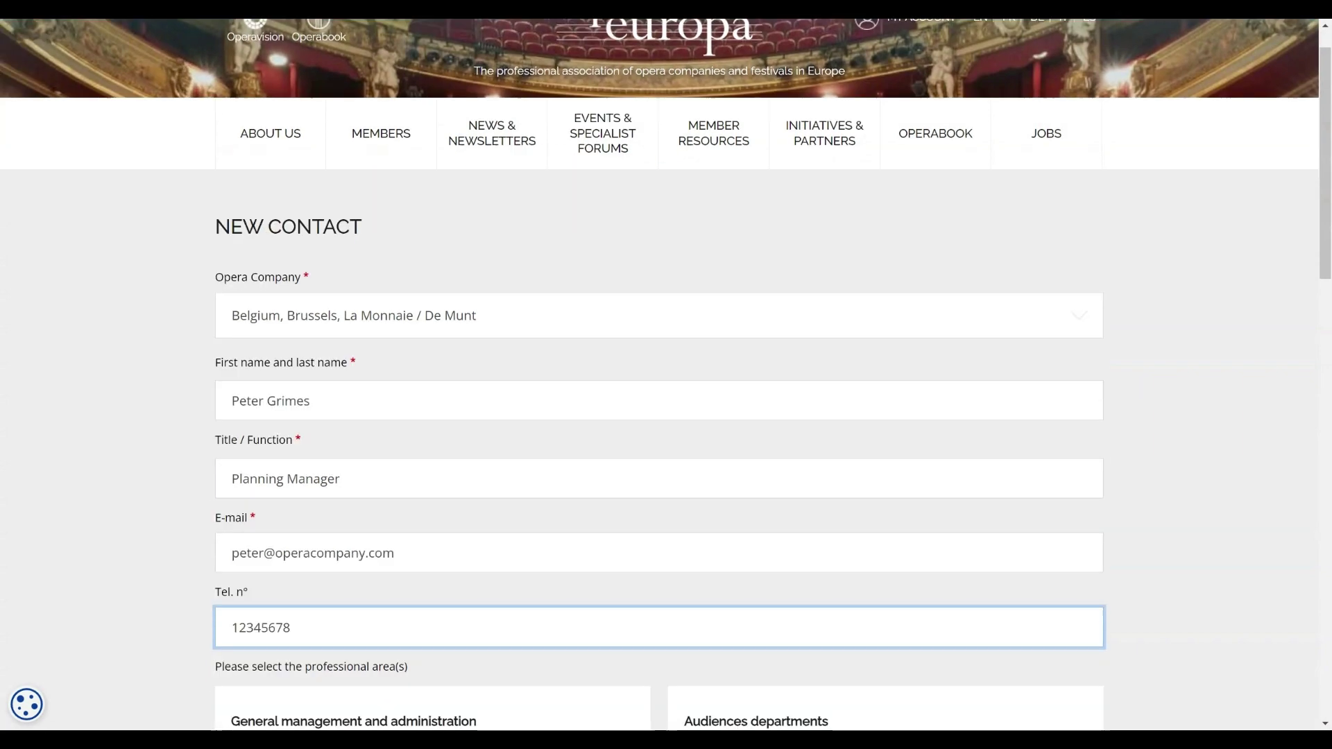
scroll(666, 417, "down", 3)
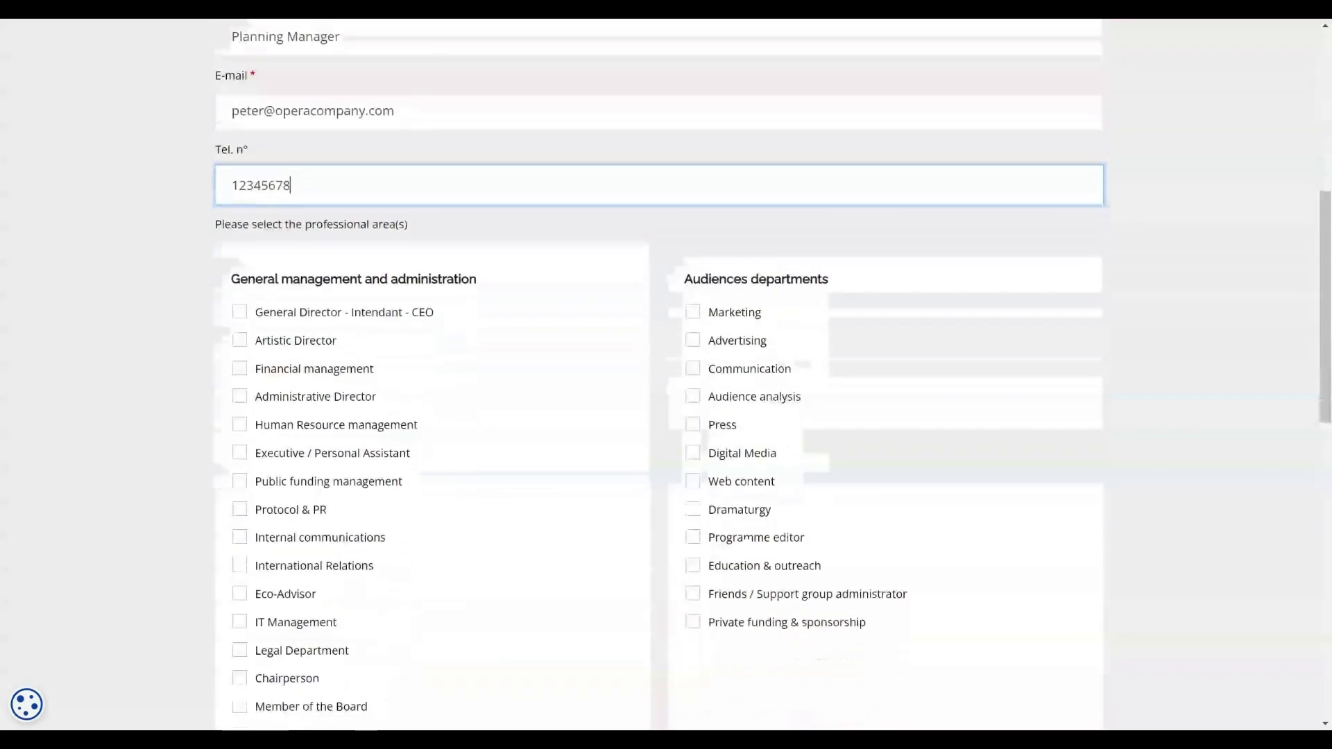
scroll(667, 417, "down", 3)
scroll(666, 417, "down", 3)
scroll(666, 417, "down", 3)
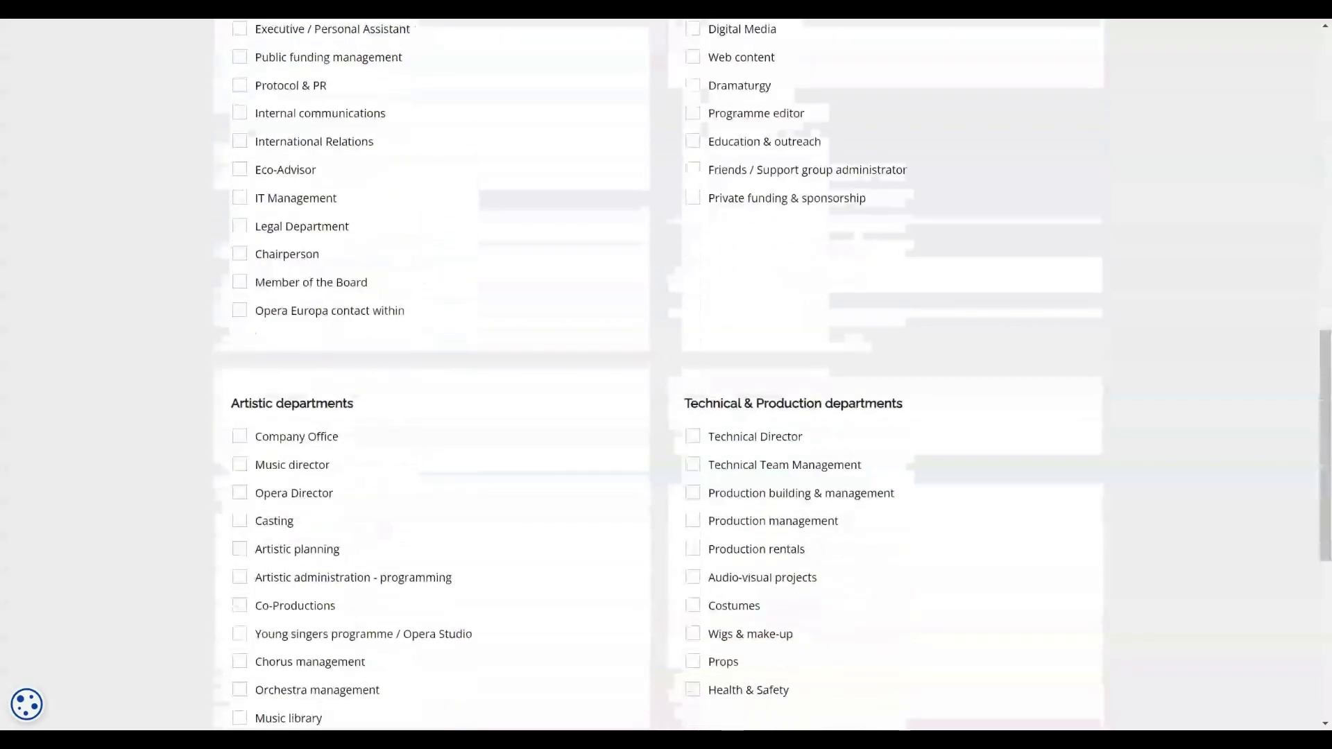
scroll(666, 417, "down", 2)
left_click(240, 466)
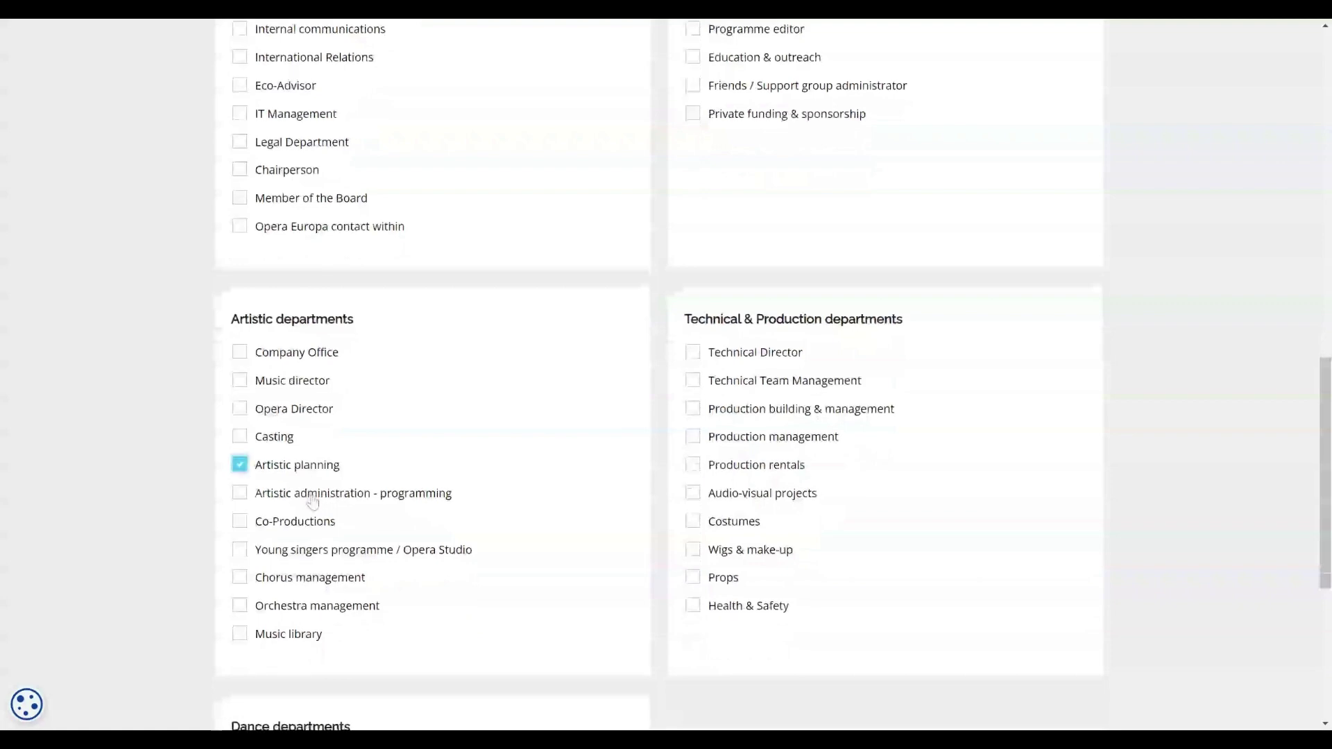
left_click(240, 494)
scroll(312, 499, "down", 1)
scroll(313, 503, "down", 3)
scroll(312, 503, "down", 3)
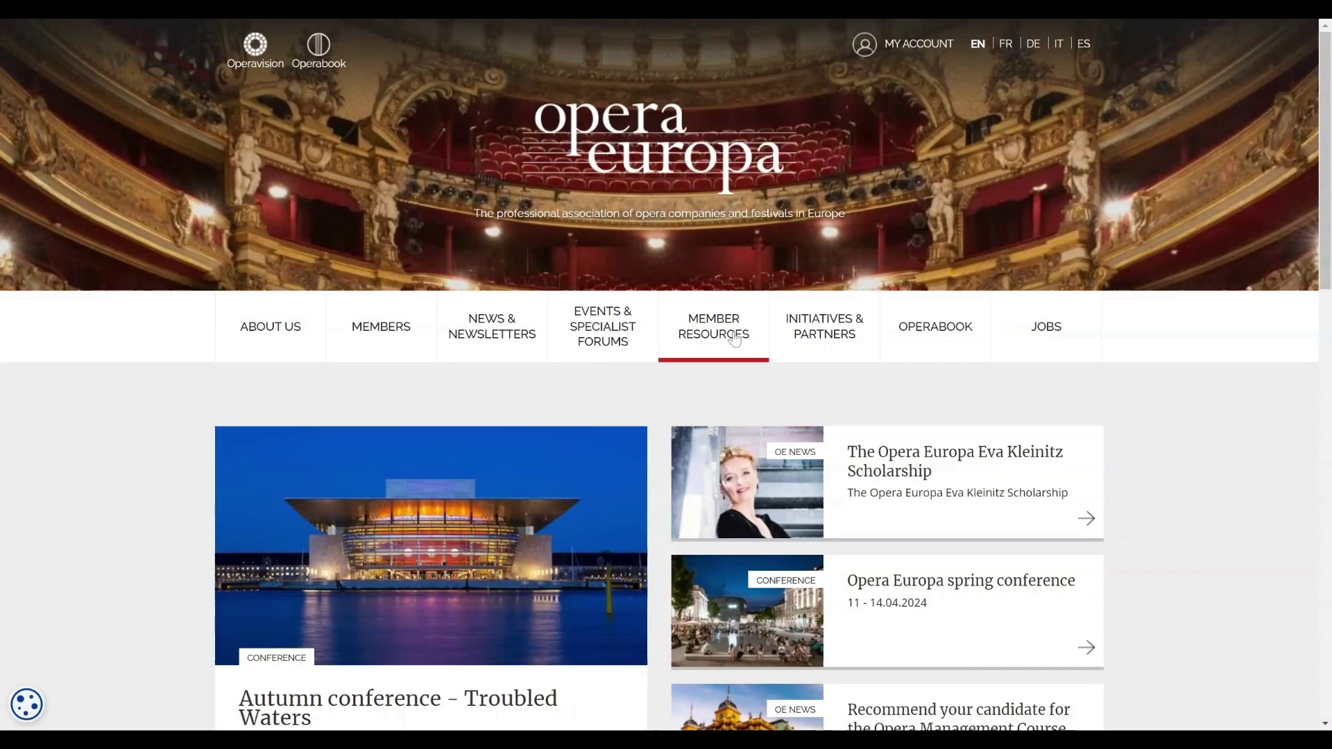
- Filter Document centre files by the Copenhagen Autumn conference - Troubled Waters event
left_click(736, 339)
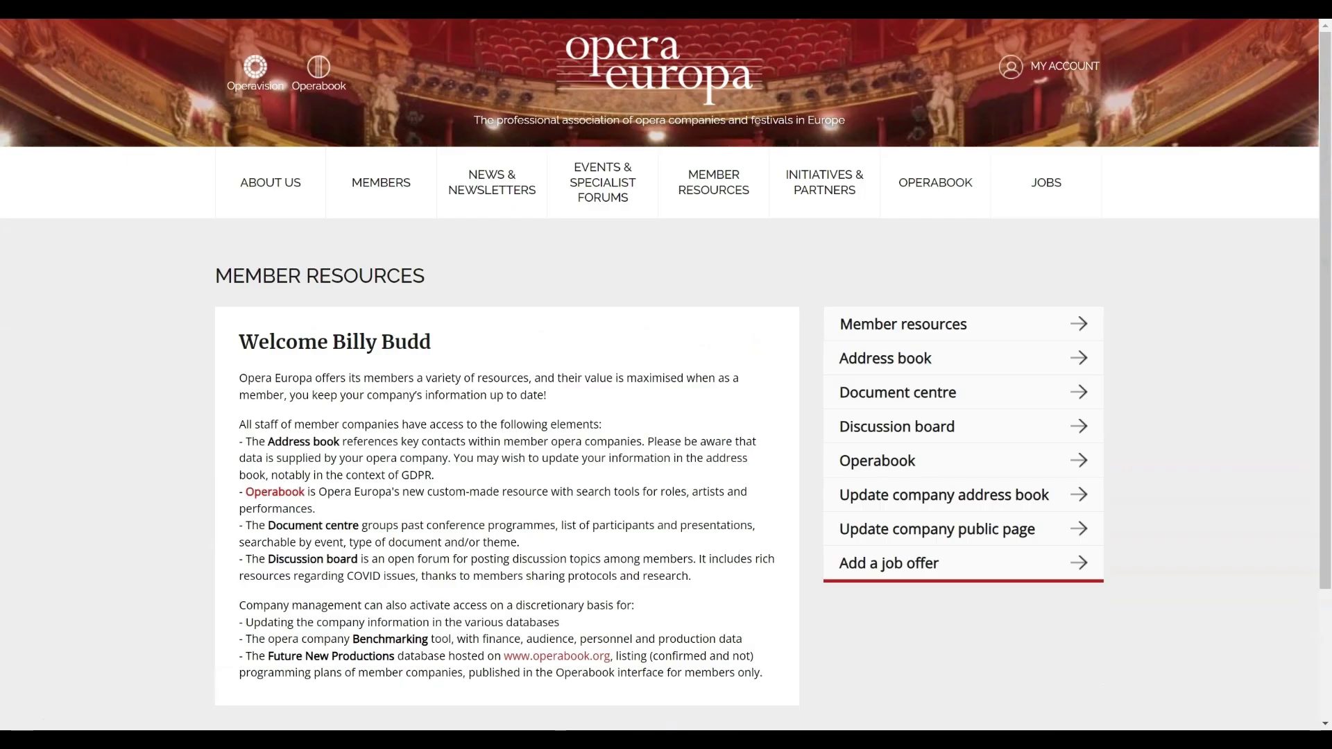
left_click(888, 396)
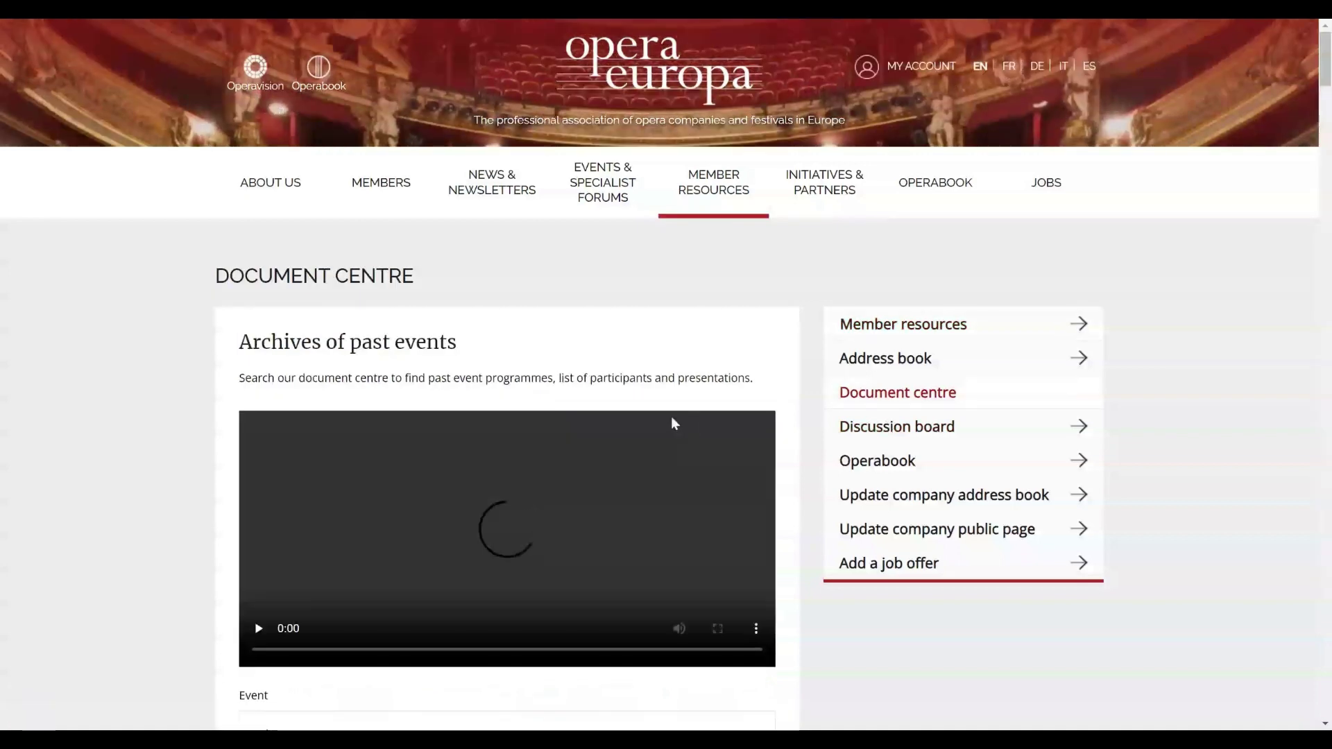
scroll(671, 416, "down", 3)
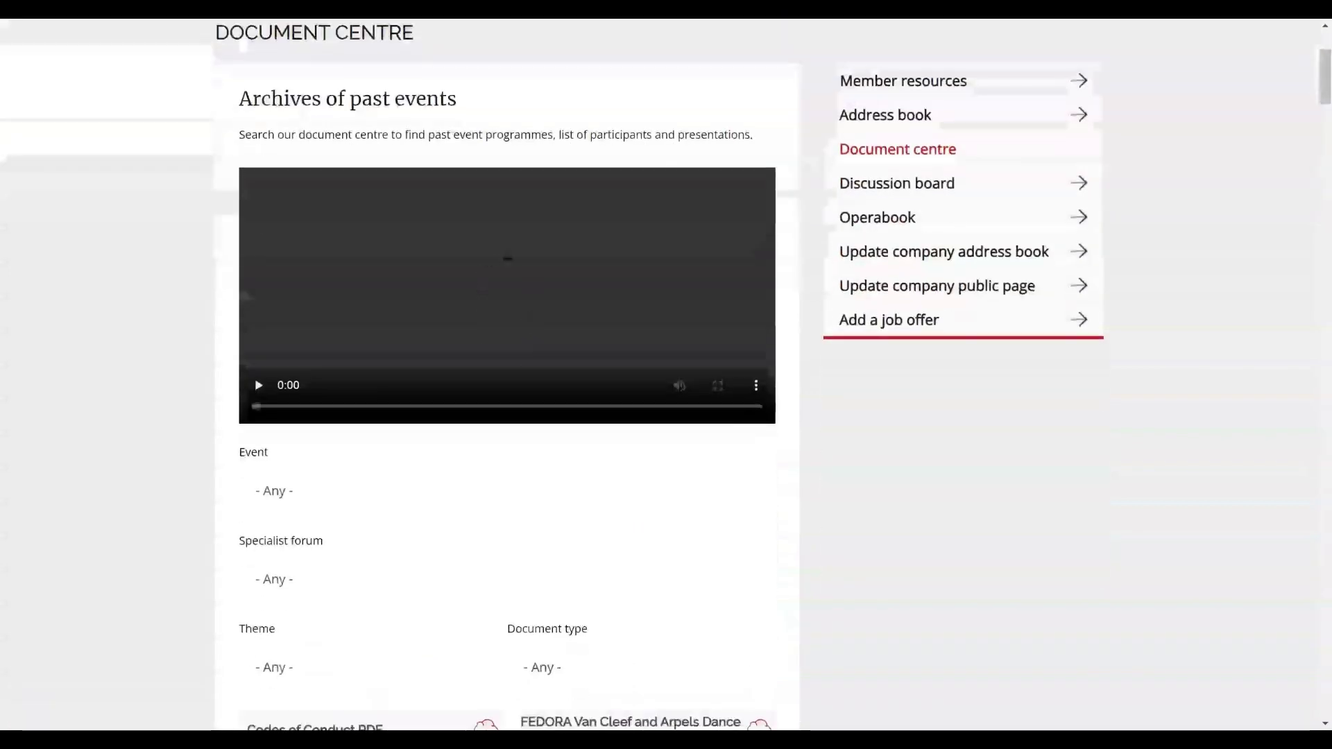
scroll(671, 416, "down", 3)
scroll(672, 416, "down", 3)
scroll(671, 417, "down", 3)
scroll(670, 416, "down", 3)
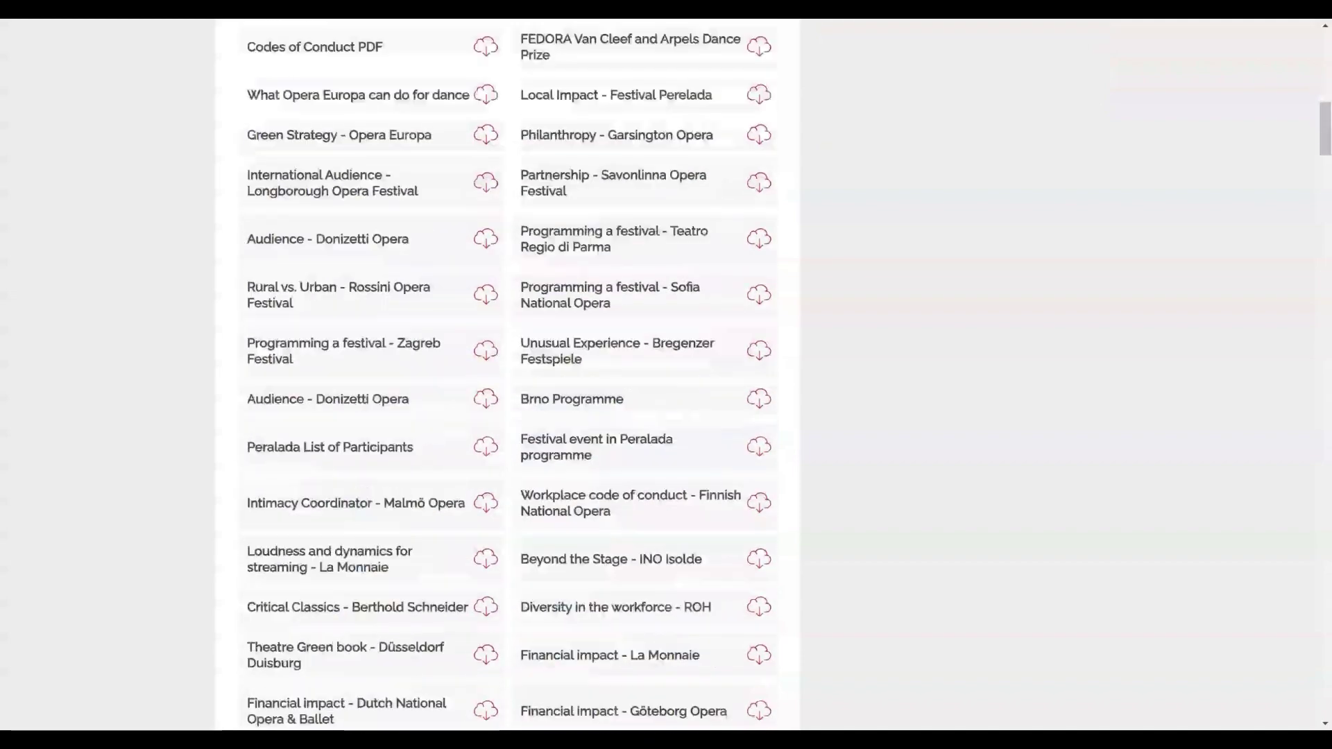
scroll(671, 416, "down", 3)
scroll(671, 416, "down", 2)
scroll(670, 416, "down", 2)
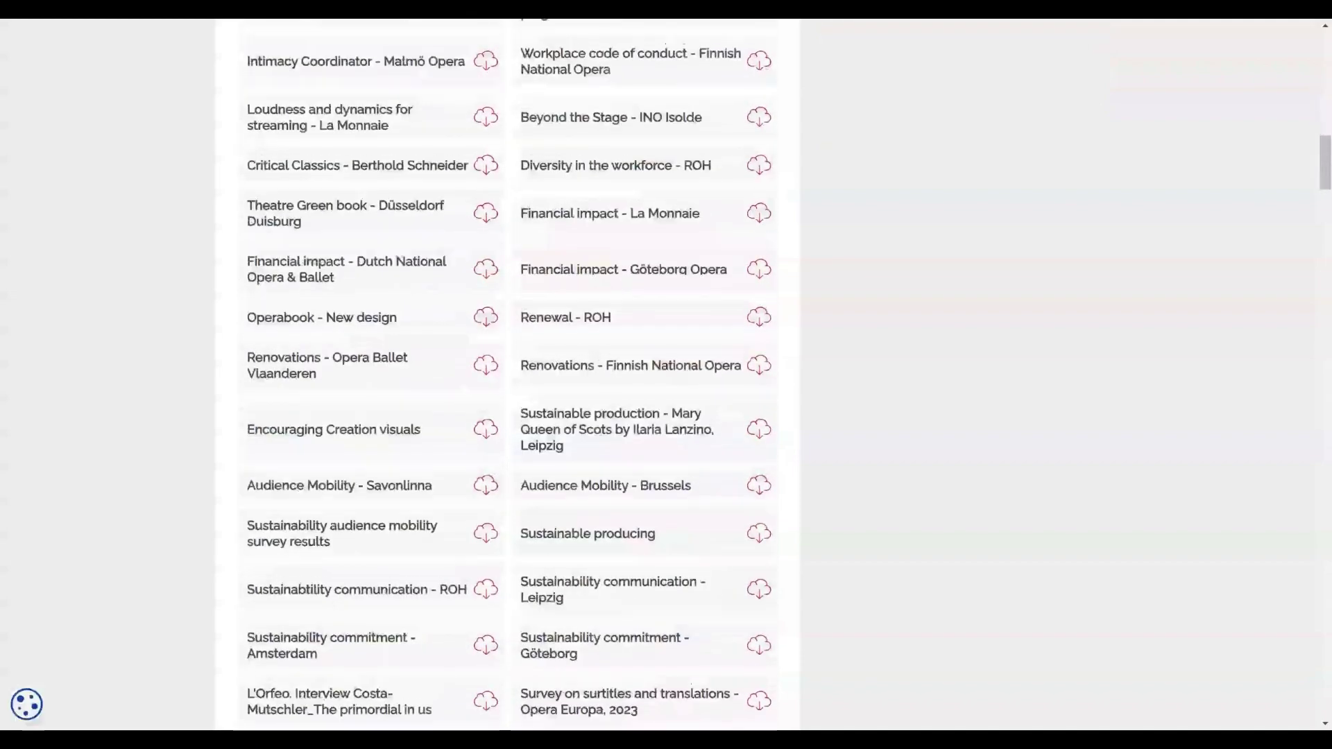
scroll(671, 416, "up", 3)
scroll(672, 416, "up", 3)
scroll(671, 416, "up", 1)
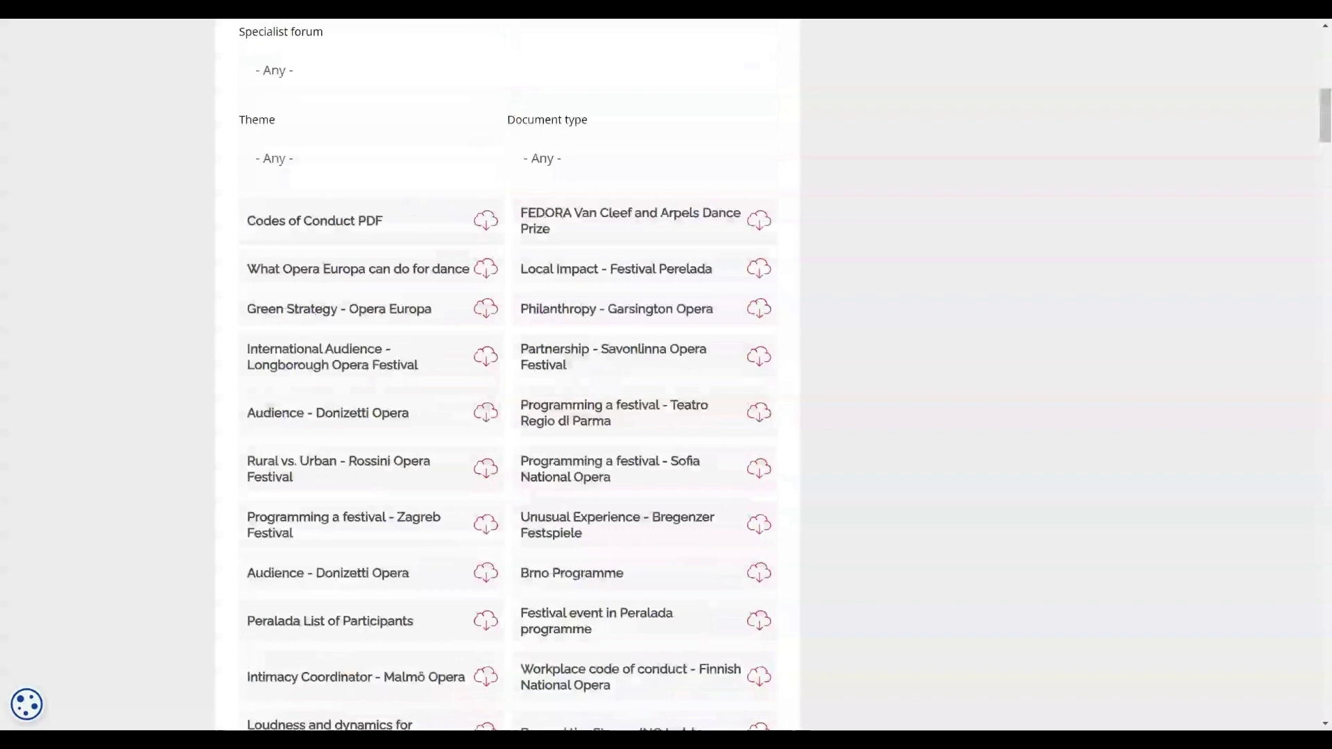
scroll(761, 200, "up", 3)
scroll(761, 200, "up", 2)
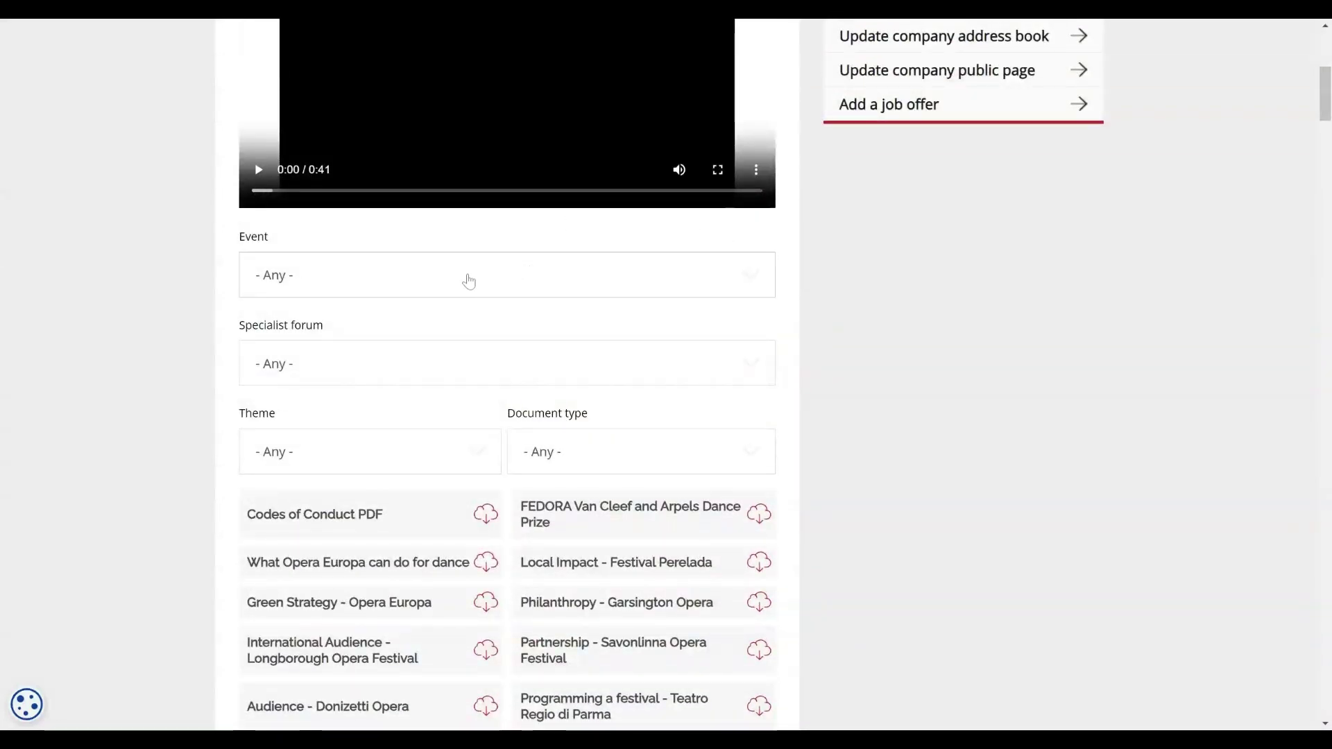
left_click(386, 279)
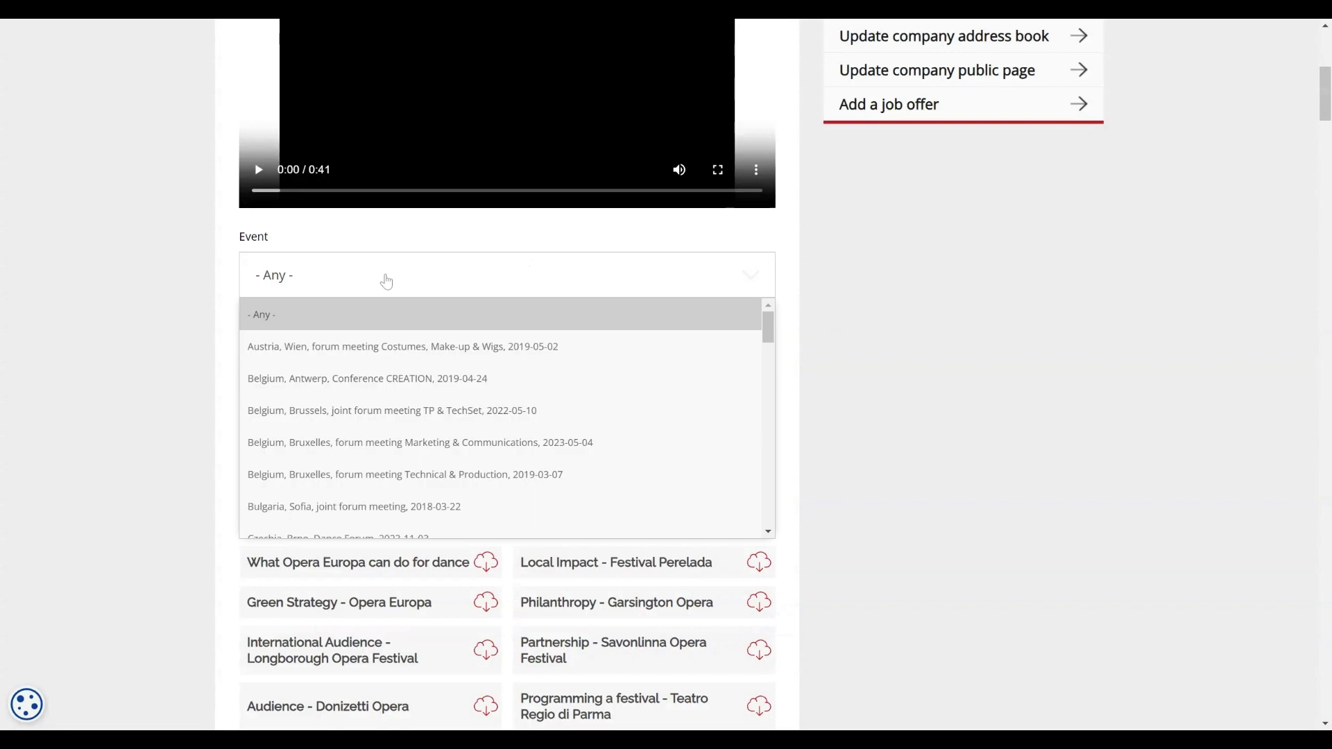
left_click(386, 280)
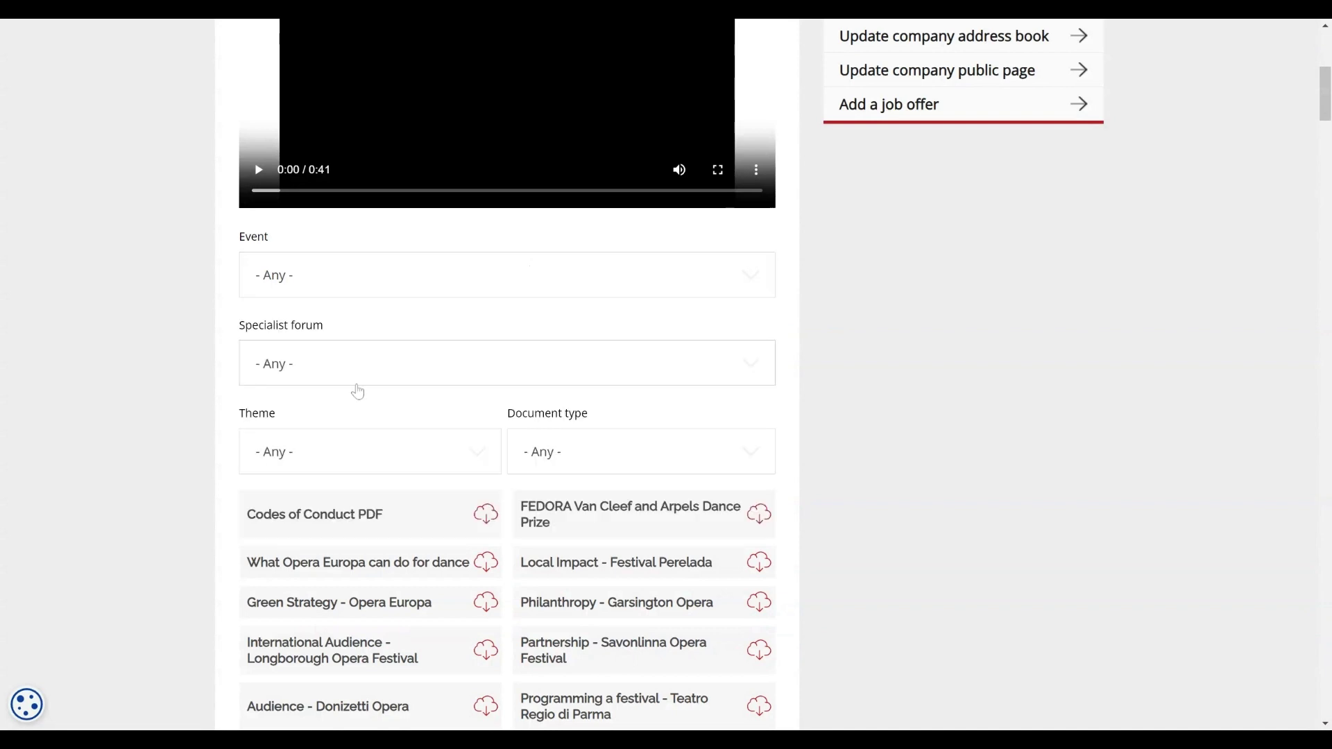
left_click(339, 459)
left_click(339, 459)
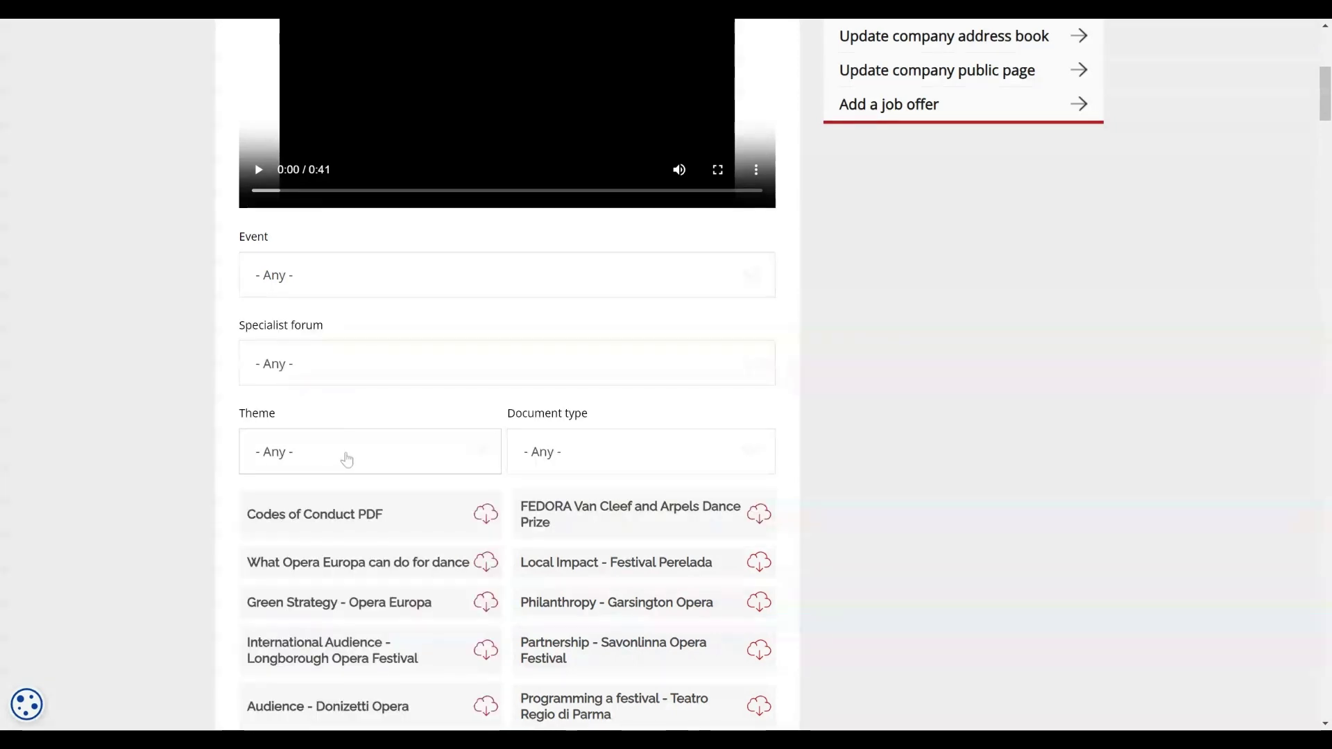
left_click(581, 448)
left_click(581, 446)
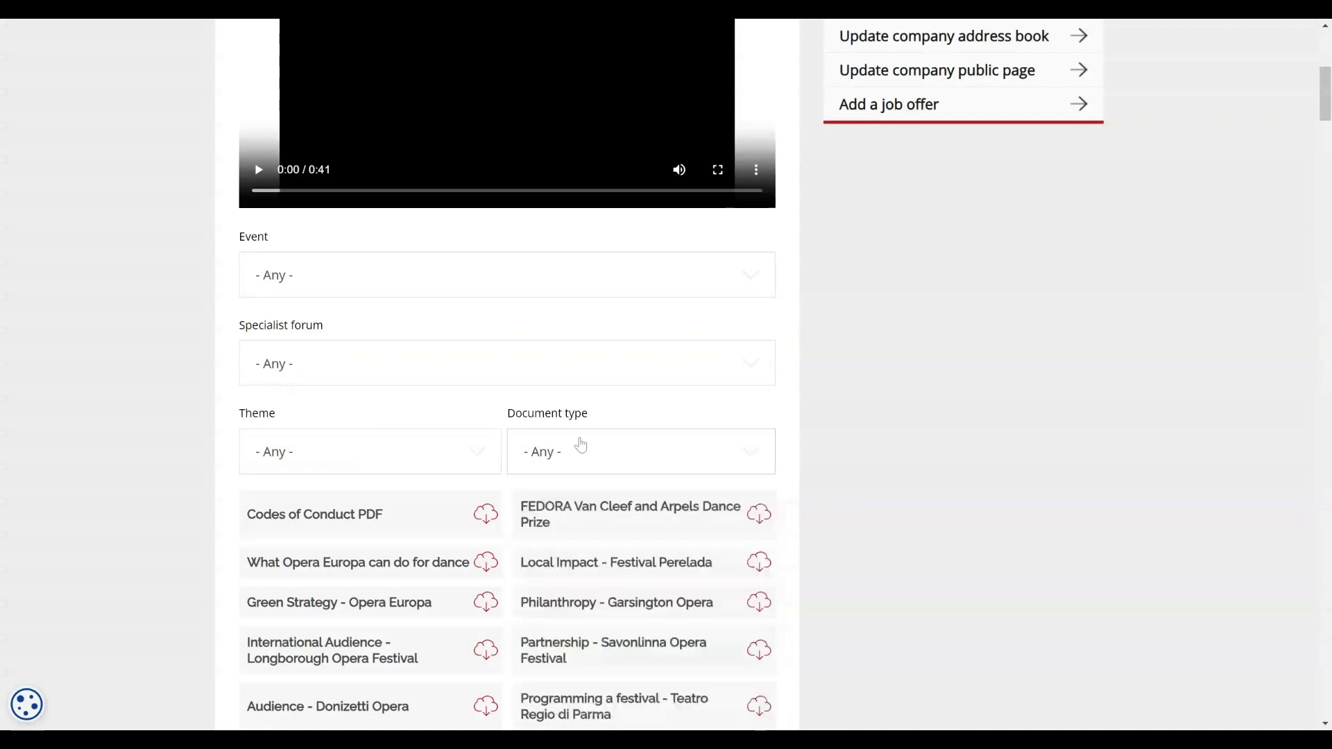
left_click(387, 281)
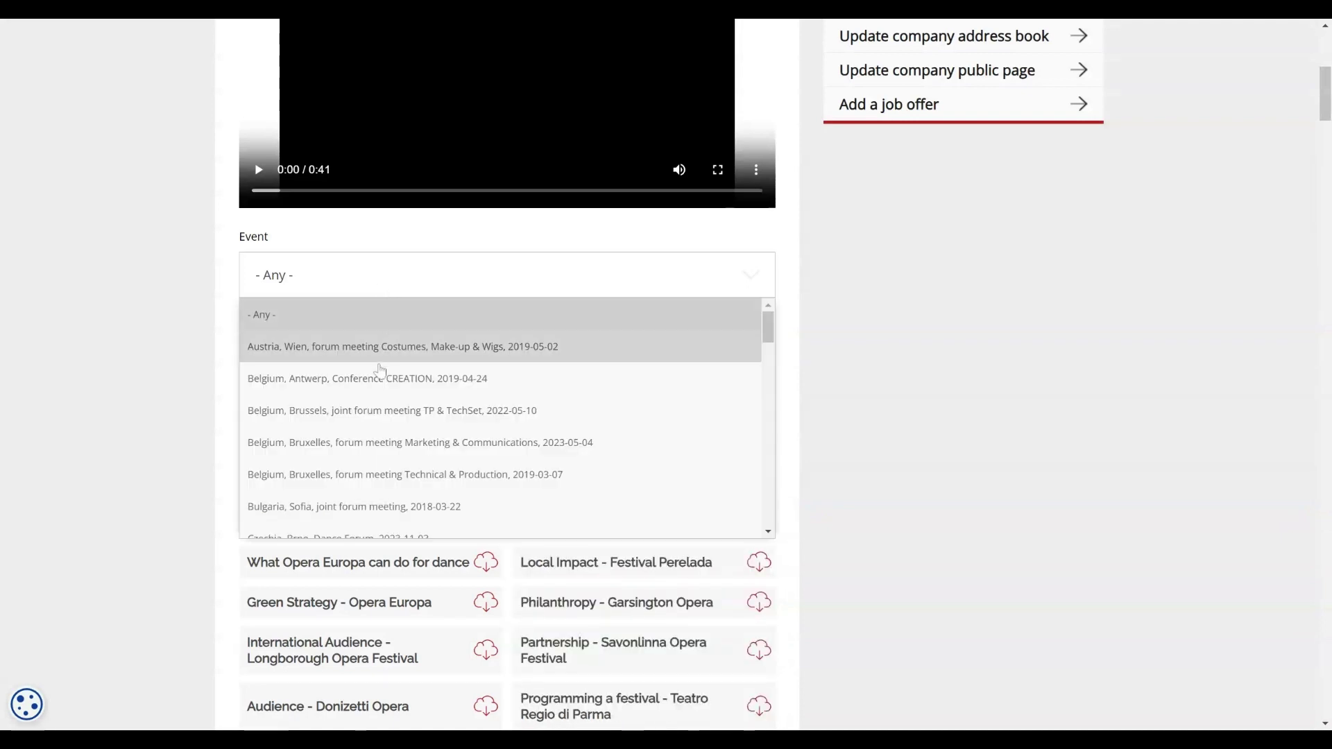
scroll(380, 364, "down", 2)
scroll(380, 374, "down", 2)
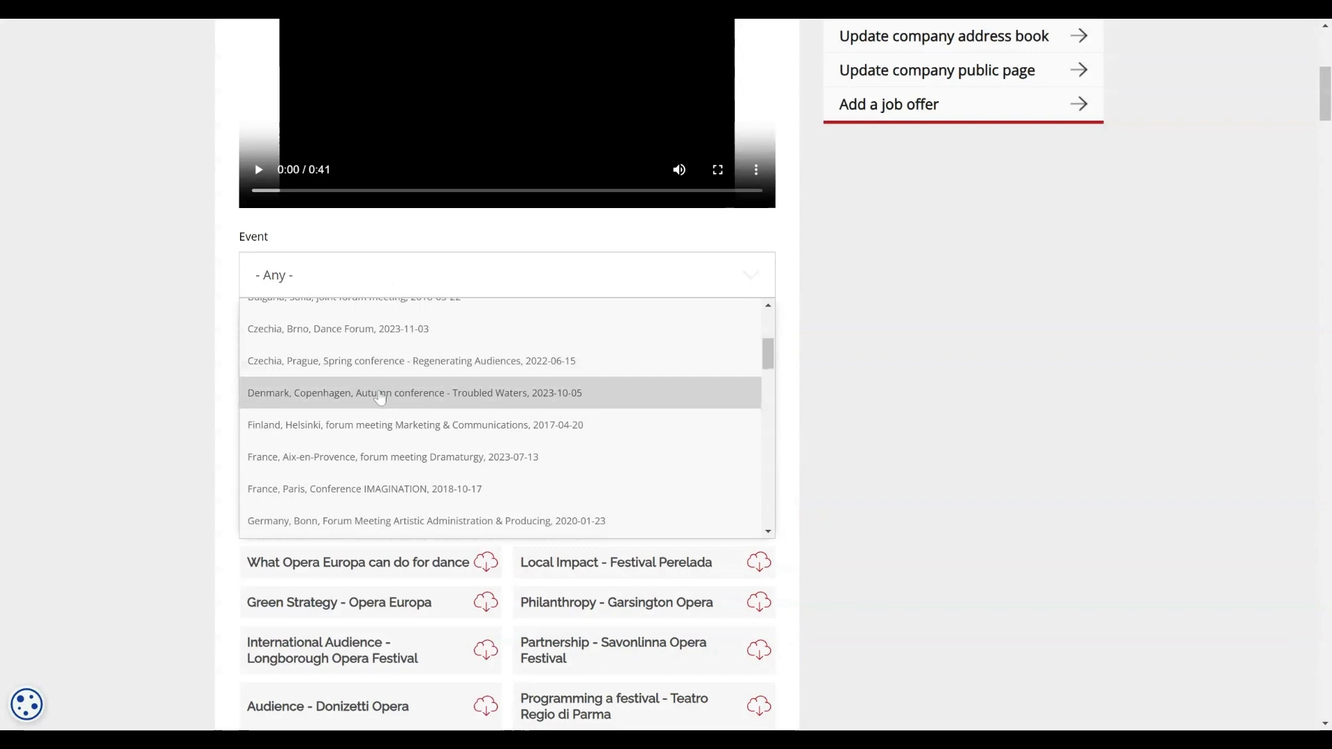
left_click(380, 392)
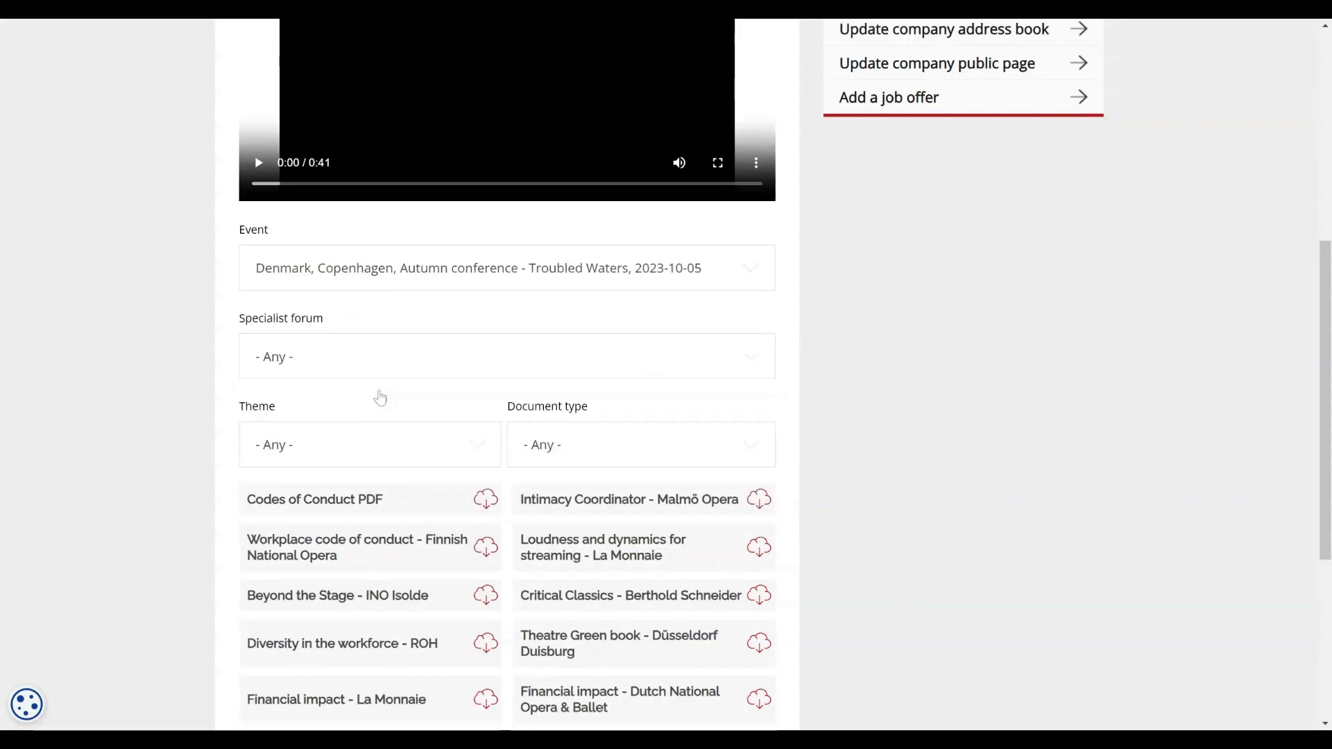
scroll(381, 398, "down", 3)
scroll(380, 398, "down", 3)
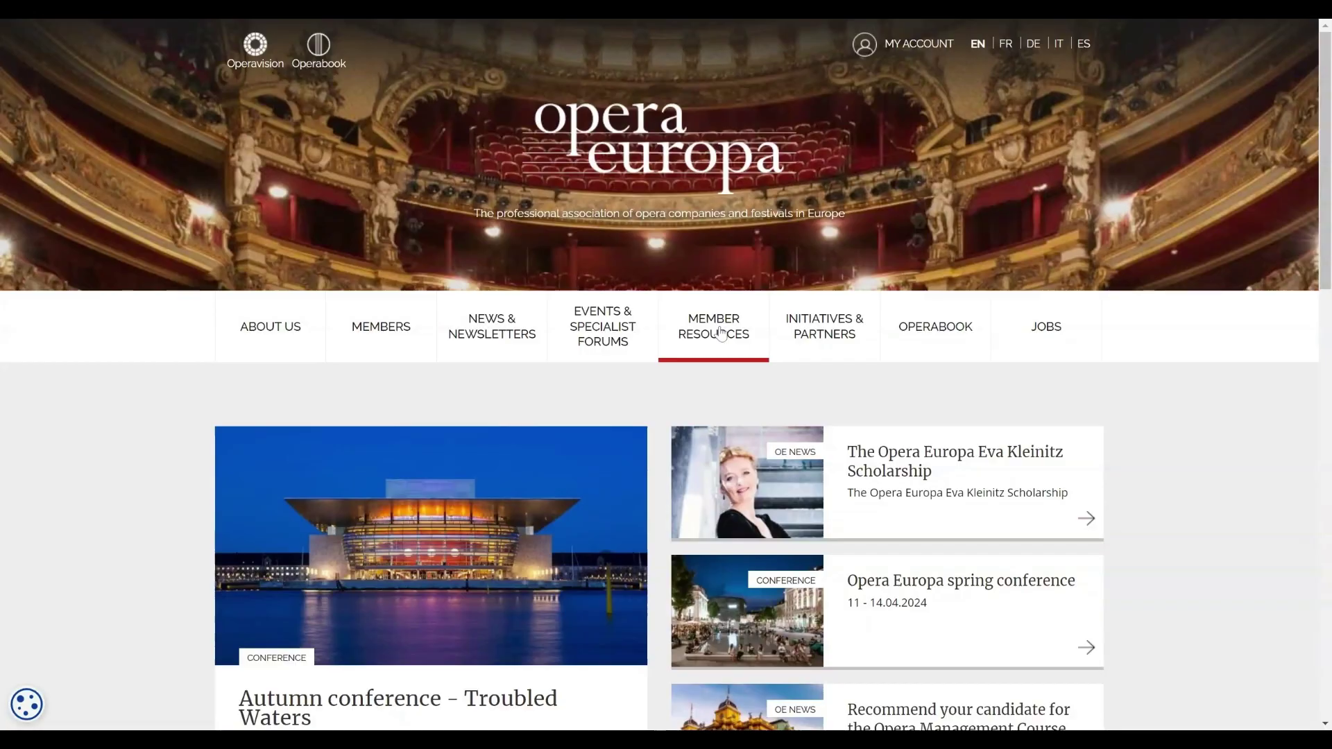
- Submit a La Monnaie / De Munt job offer 'New job title' closing 12/21/2023
left_click(720, 333)
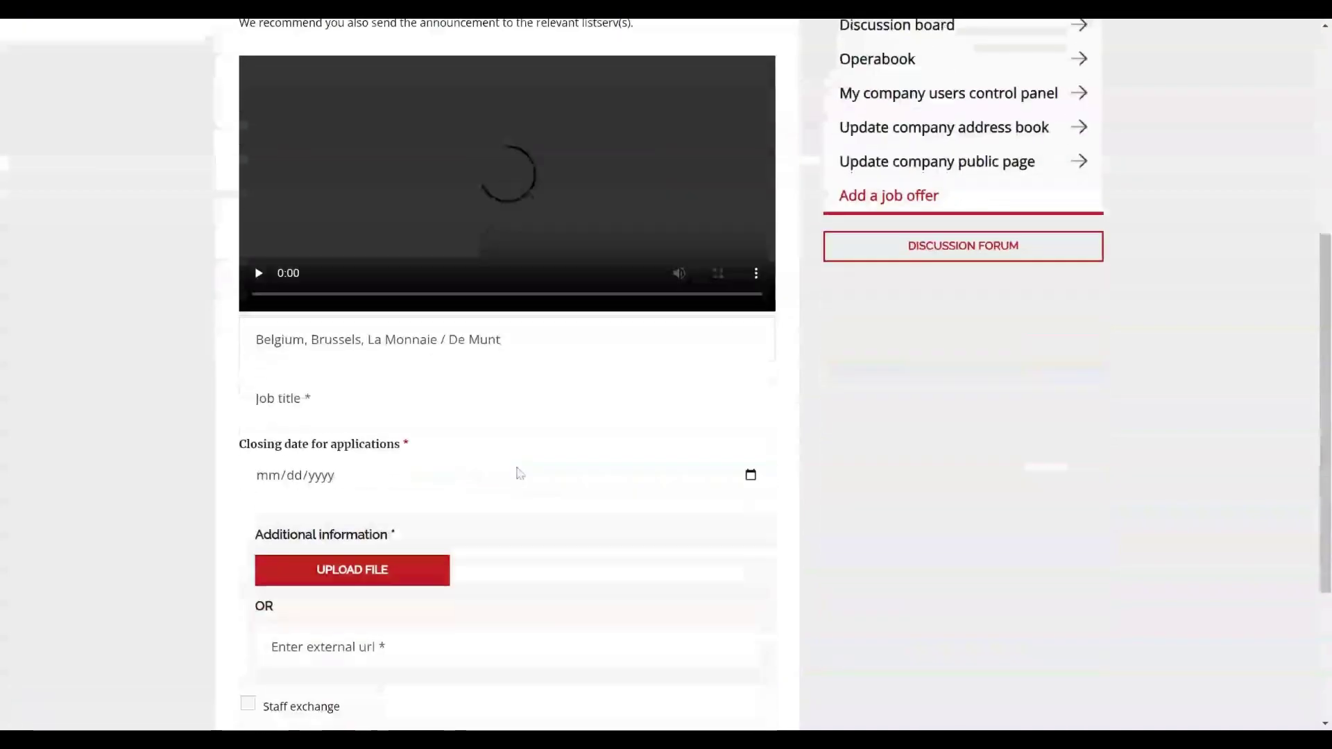
scroll(518, 474, "down", 1)
left_click(491, 250)
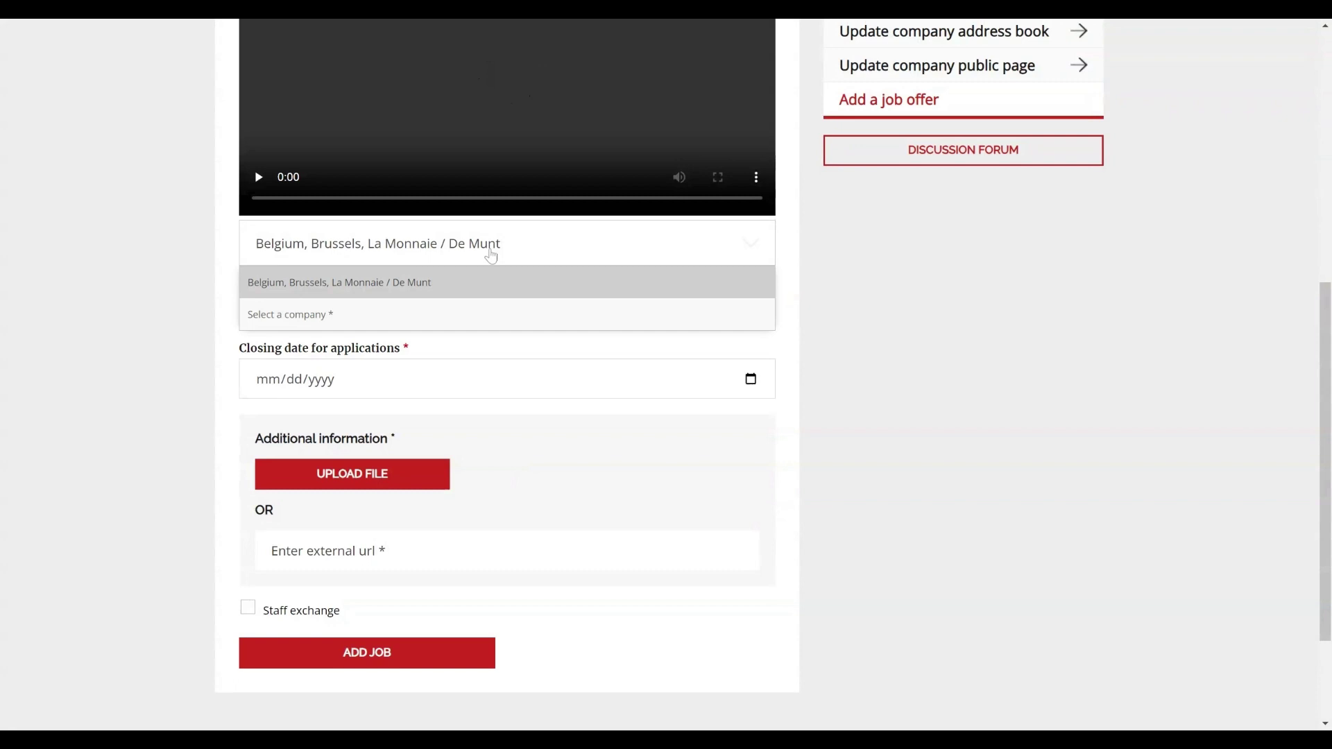
left_click(491, 251)
left_click(507, 302)
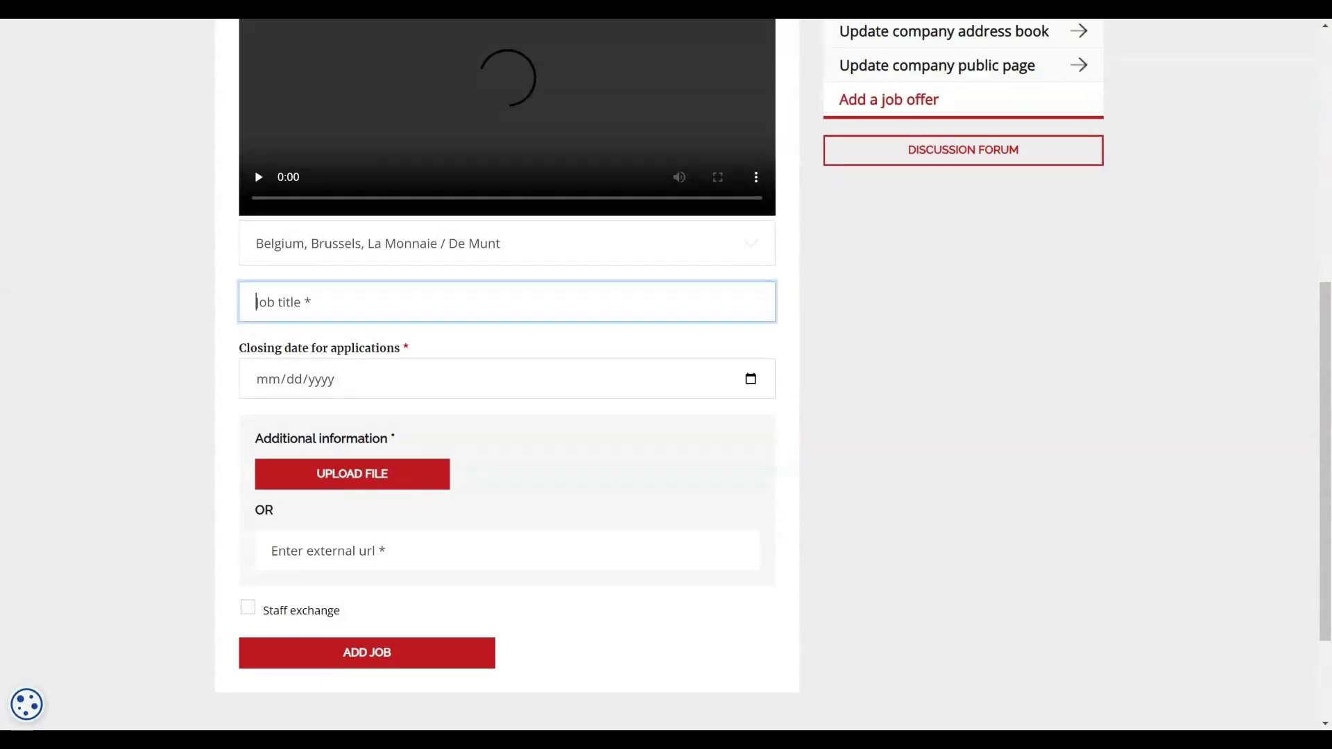
type("New ")
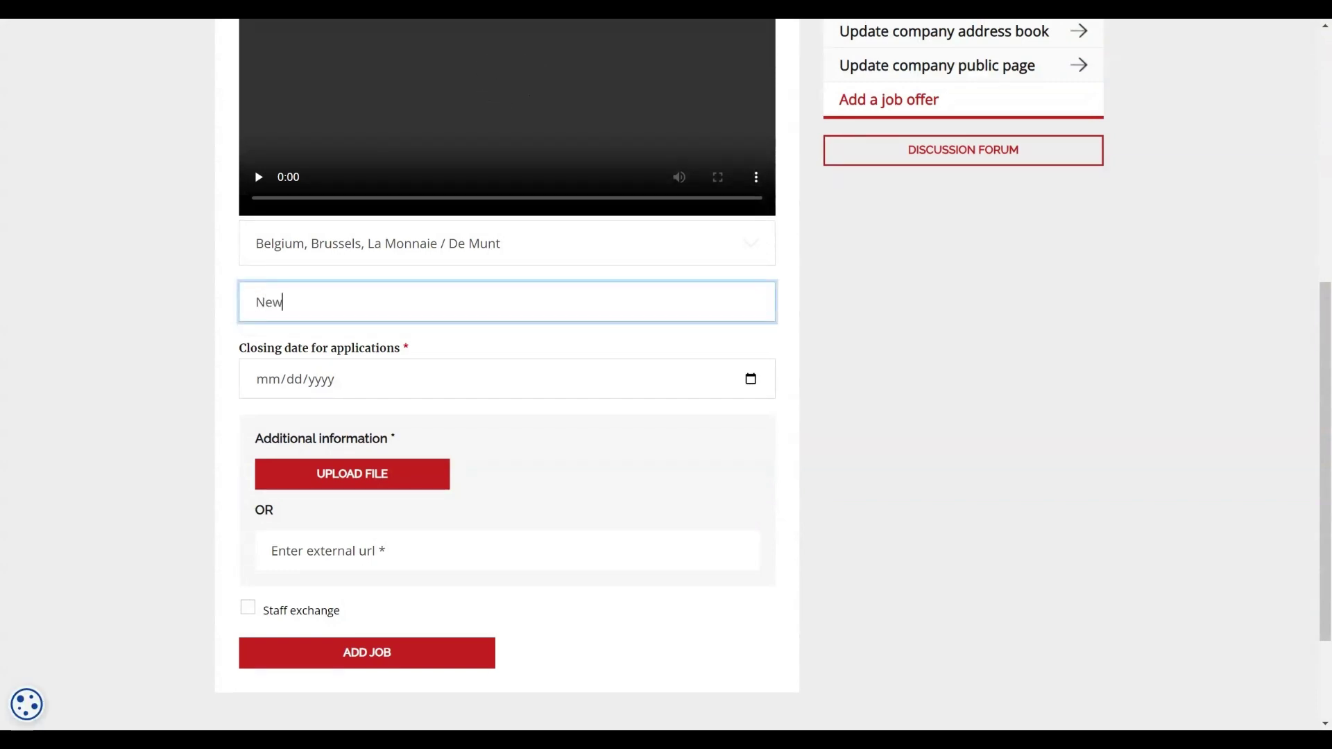
type("job title")
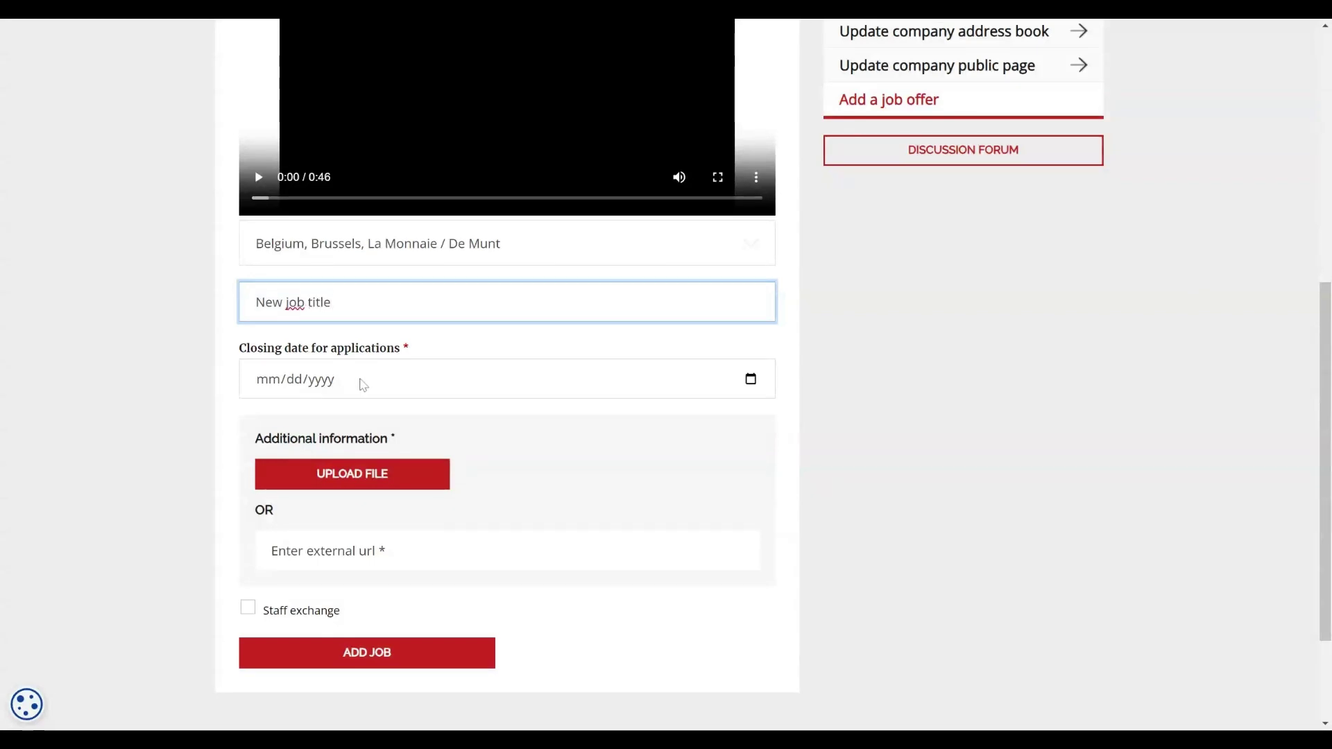
left_click(362, 385)
left_click(750, 380)
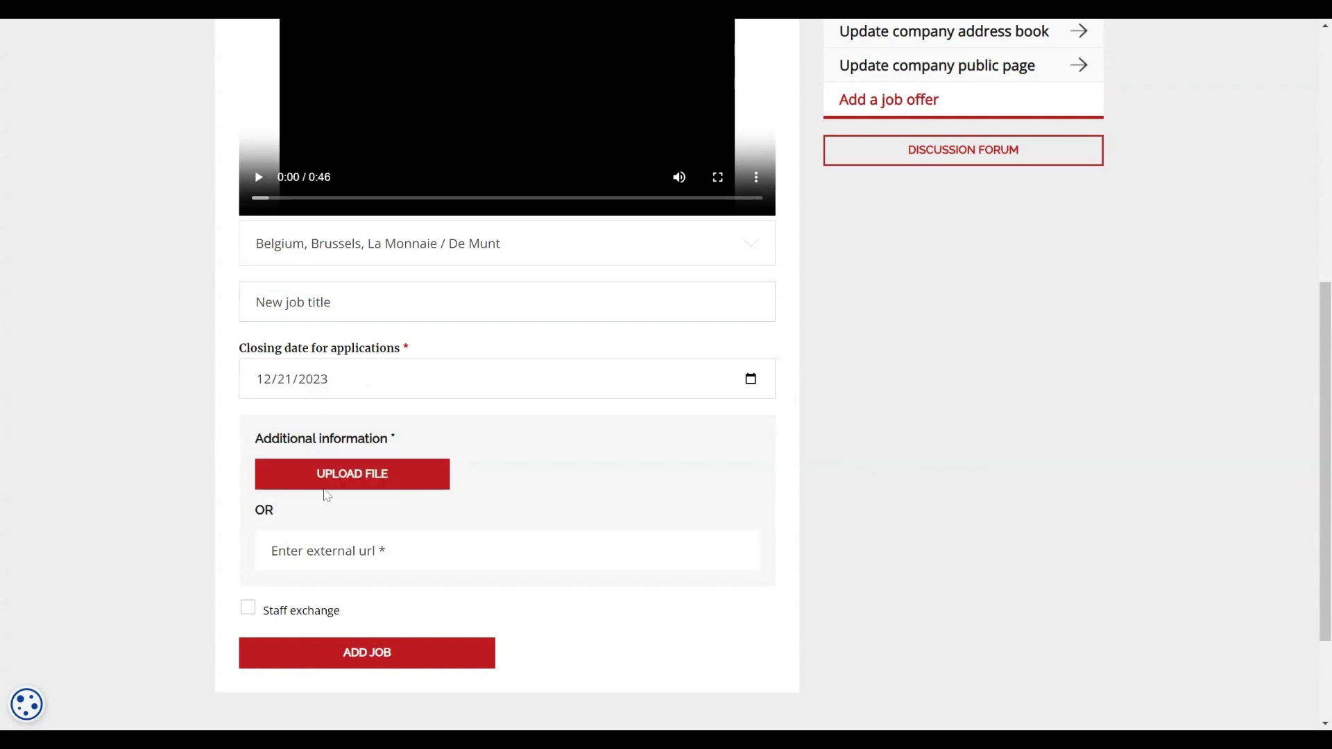
scroll(344, 521, "down", 2)
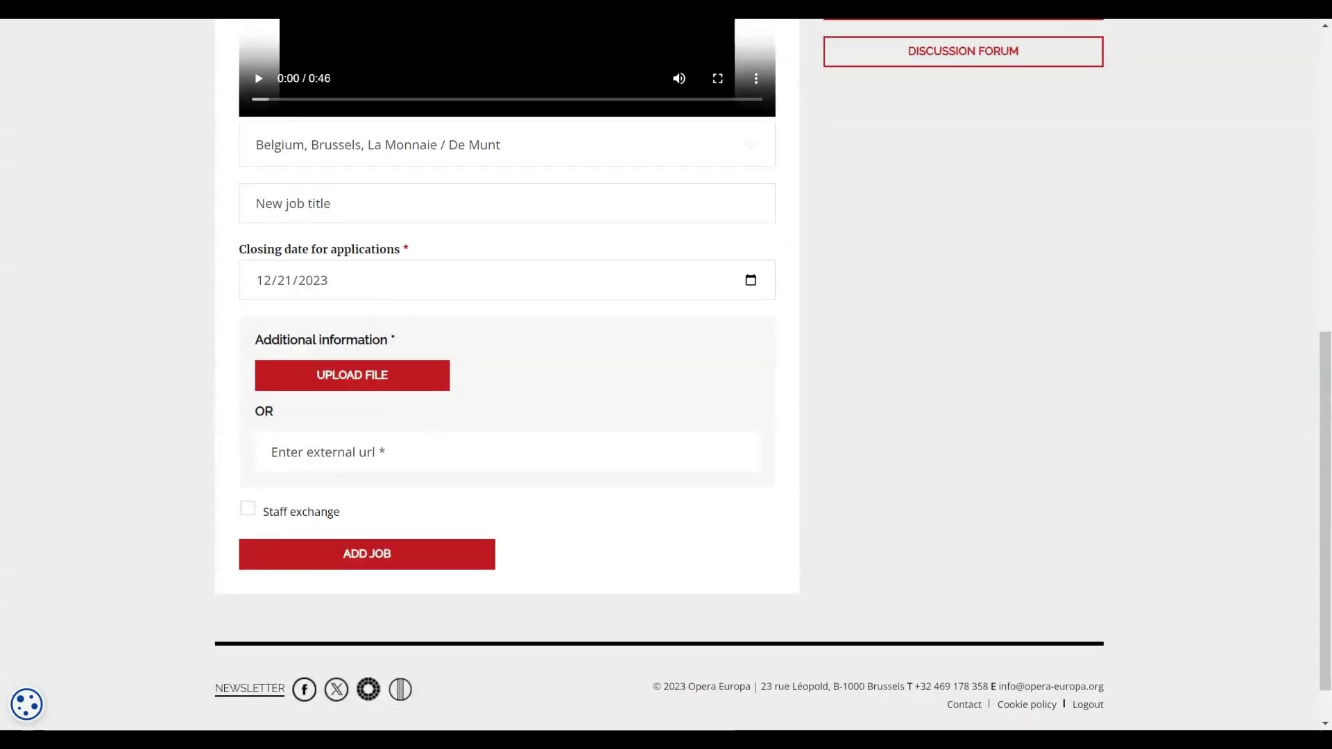
left_click(417, 452)
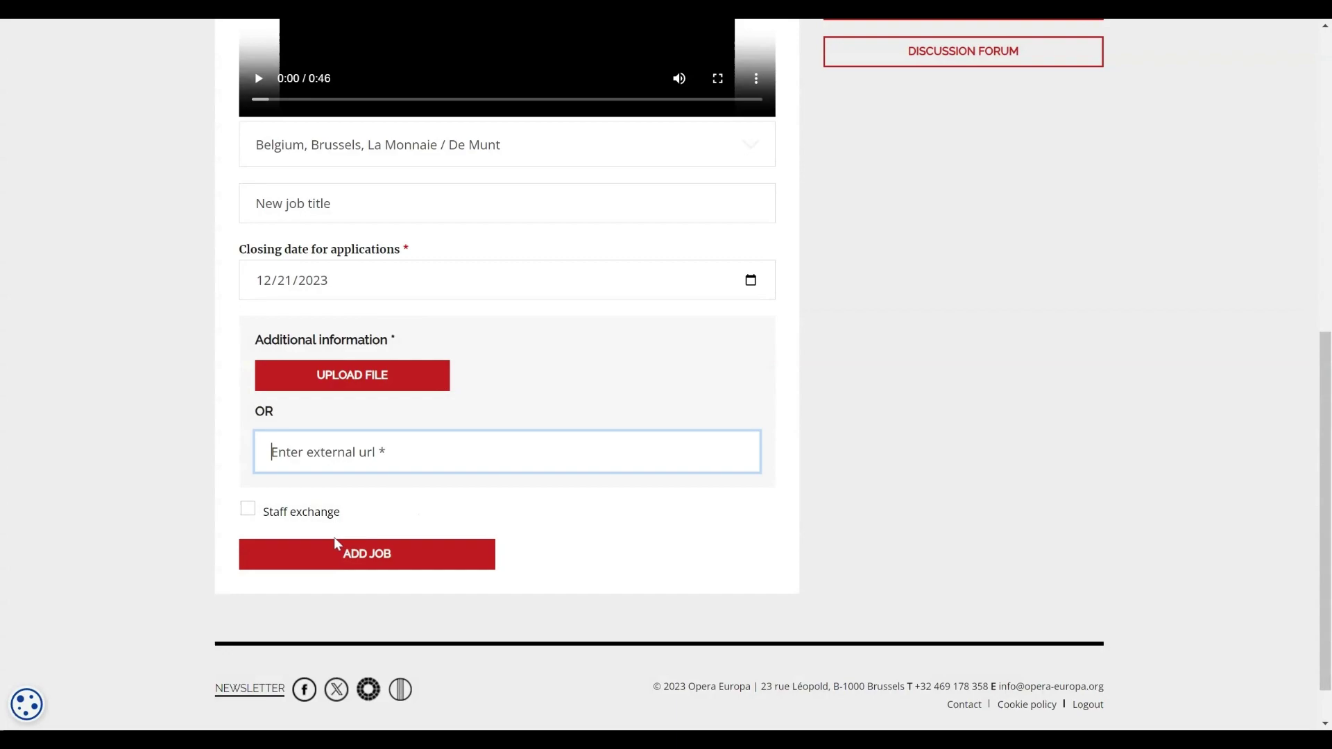
left_click(335, 560)
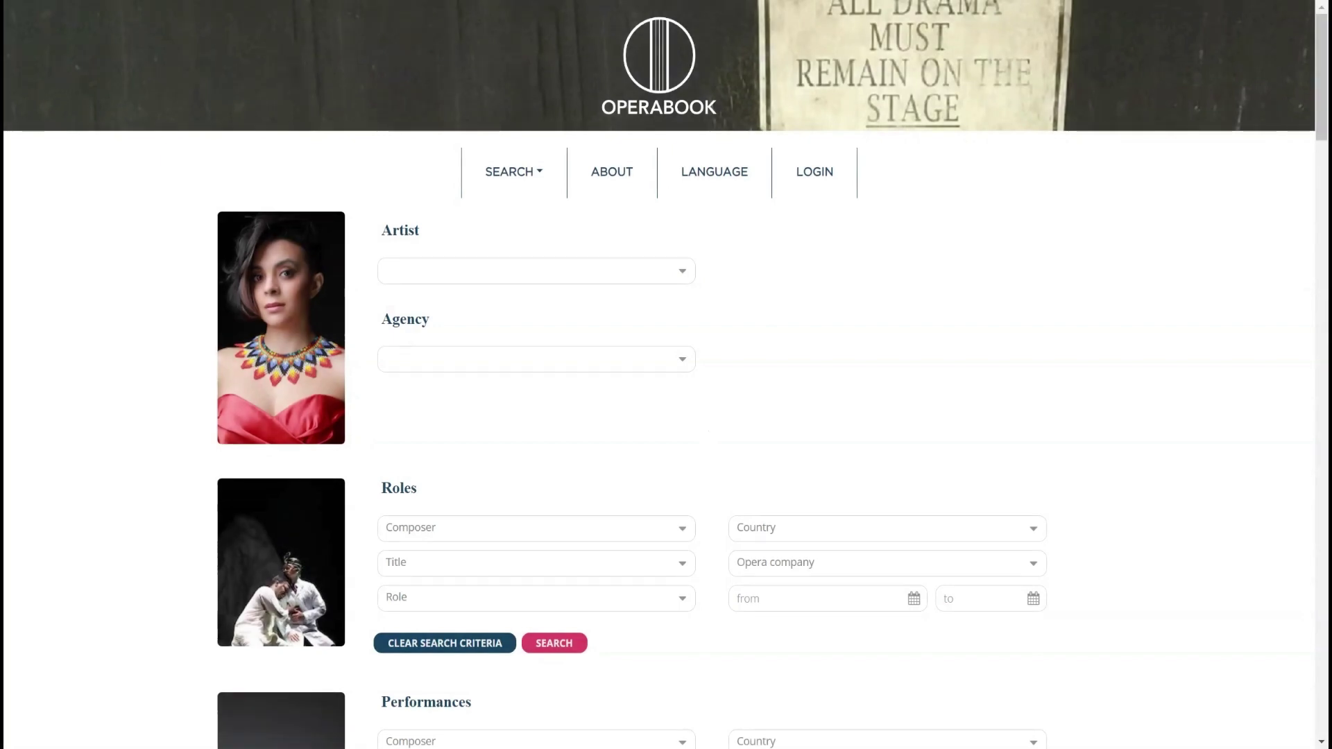
- Log in to Operabook with the account email and password
left_click(815, 172)
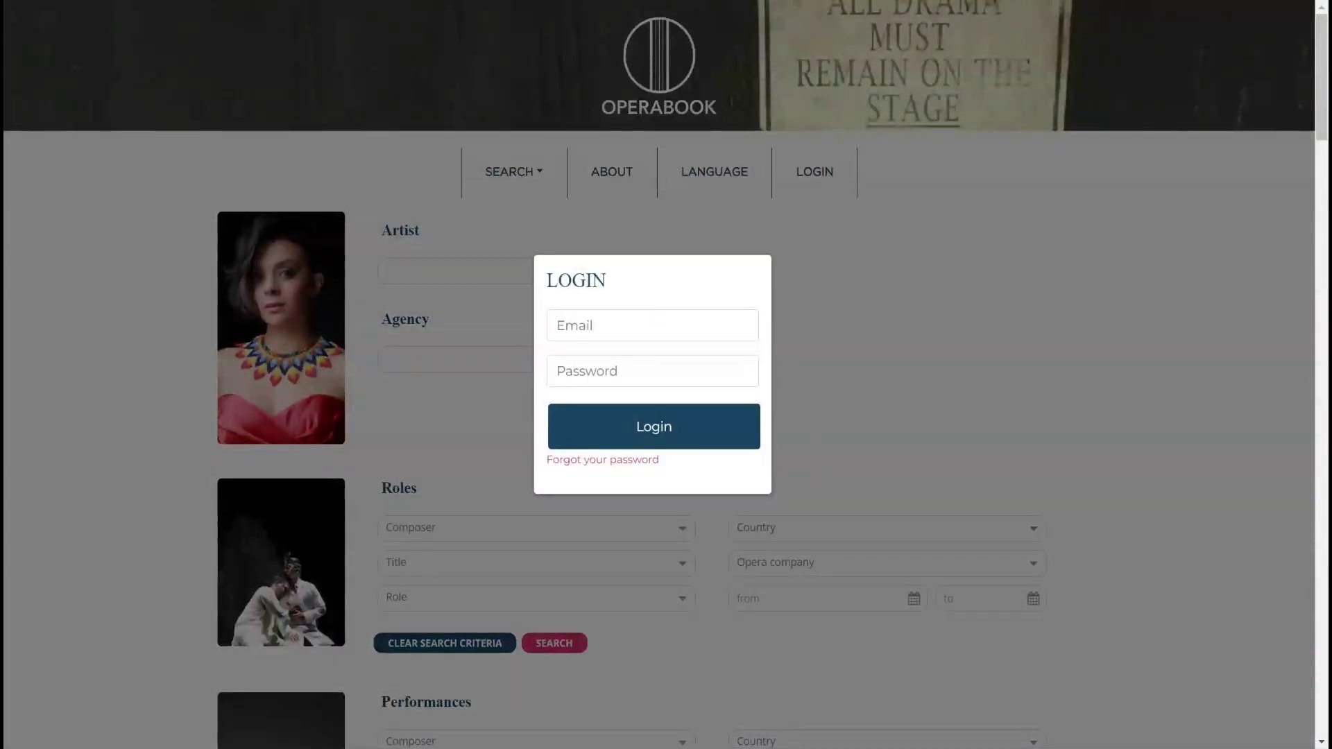
left_click(661, 318)
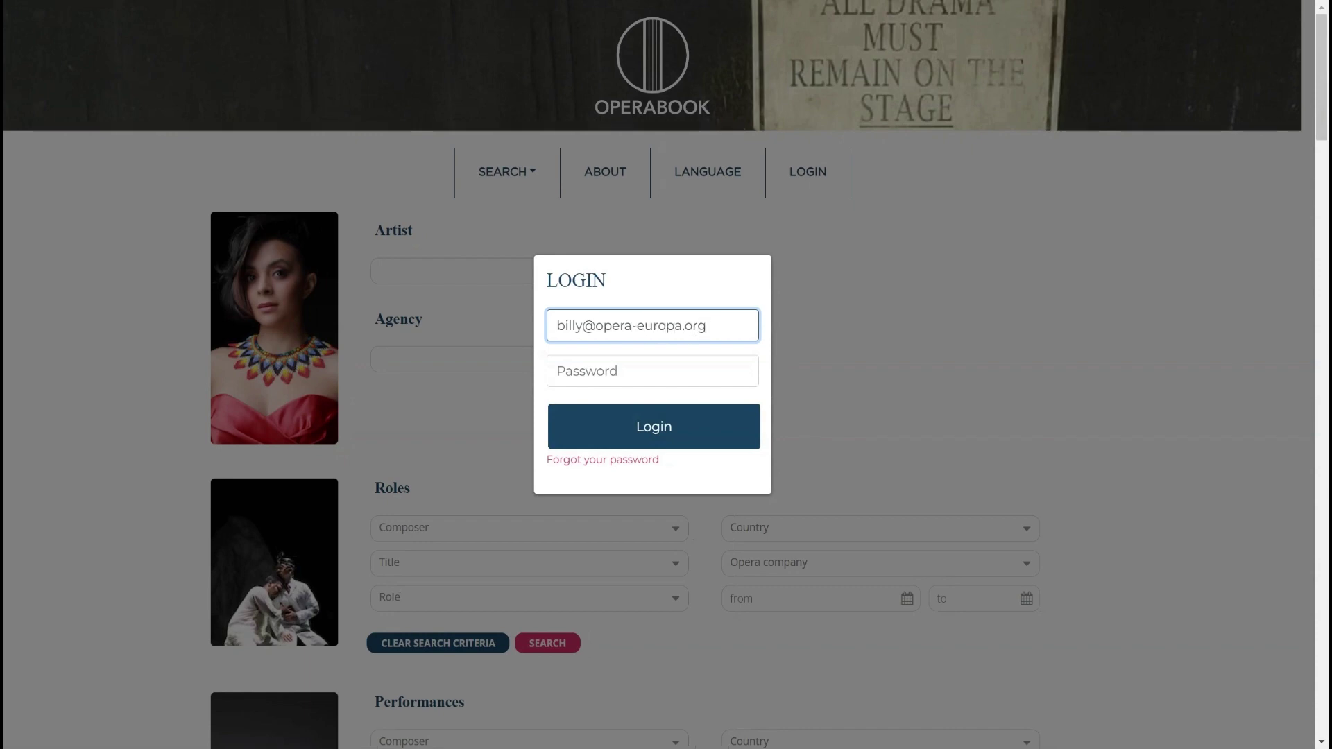
key("Tab")
type("••")
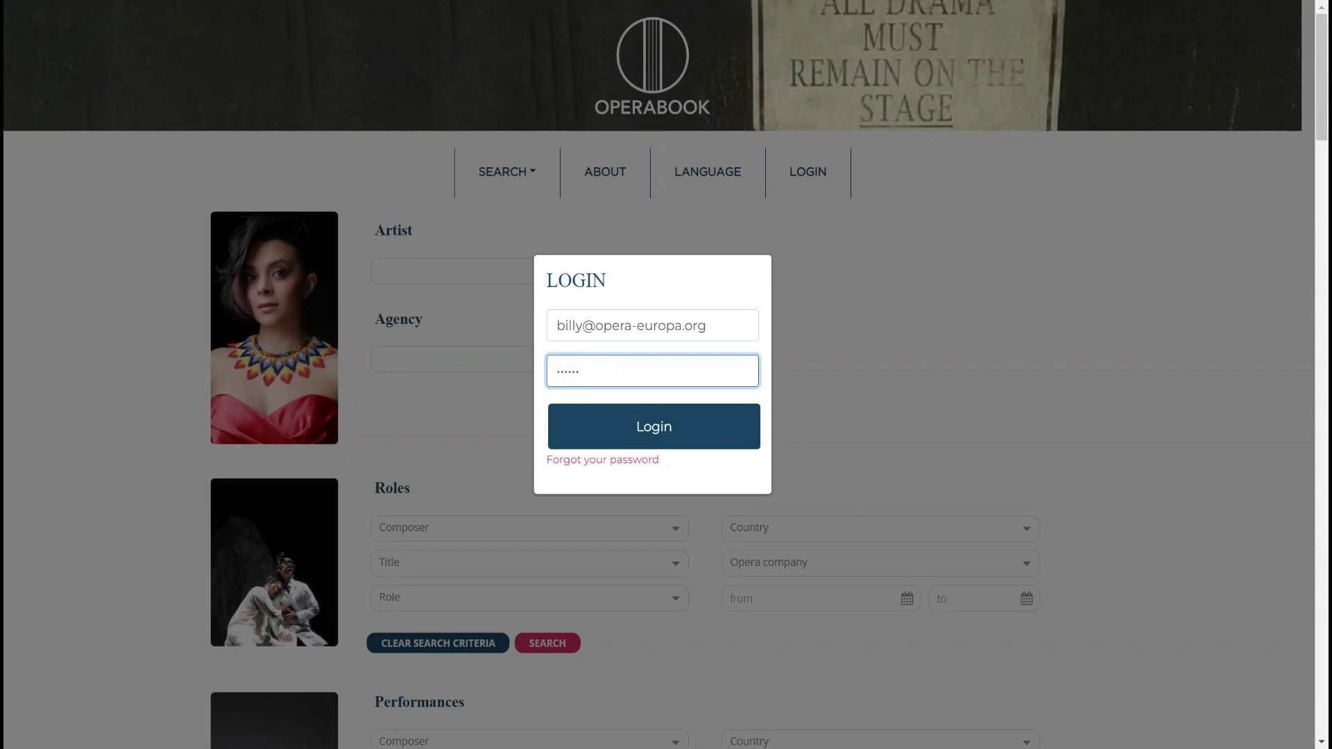
key("Return")
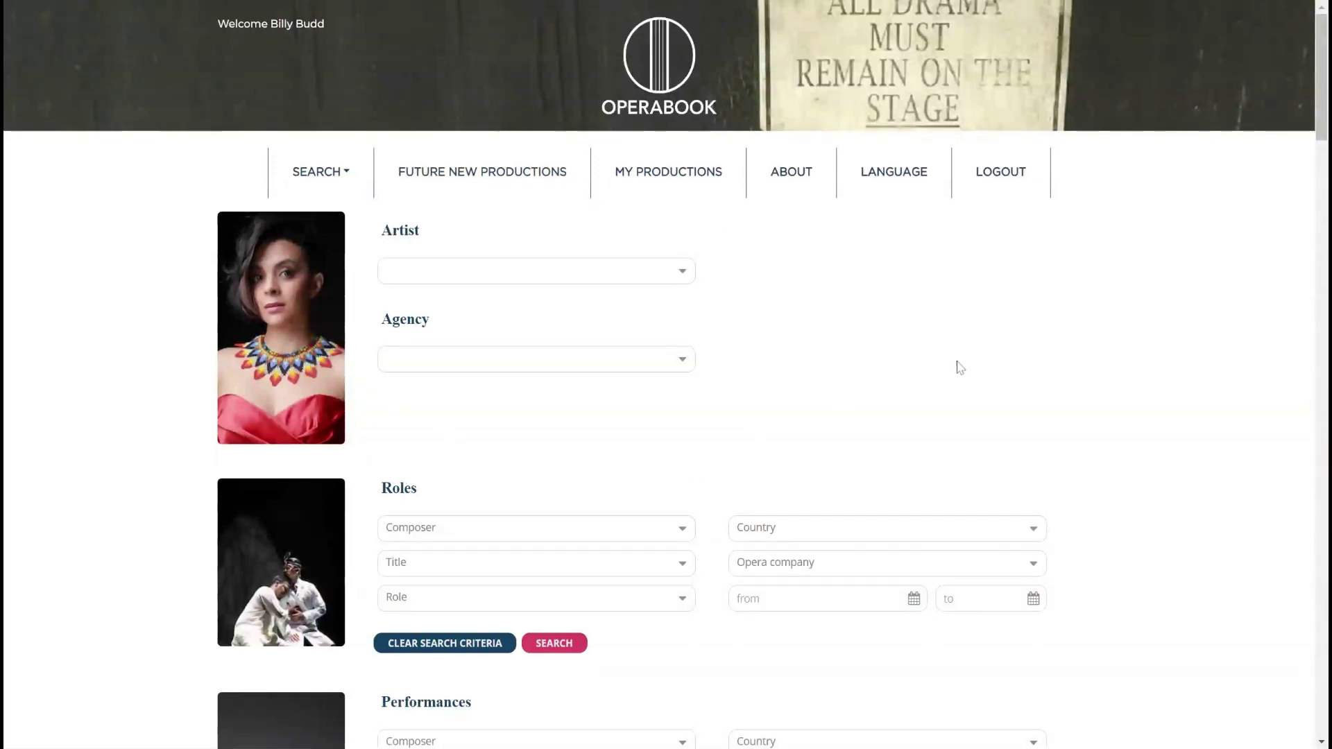
scroll(666, 417, "down", 3)
scroll(667, 416, "down", 1)
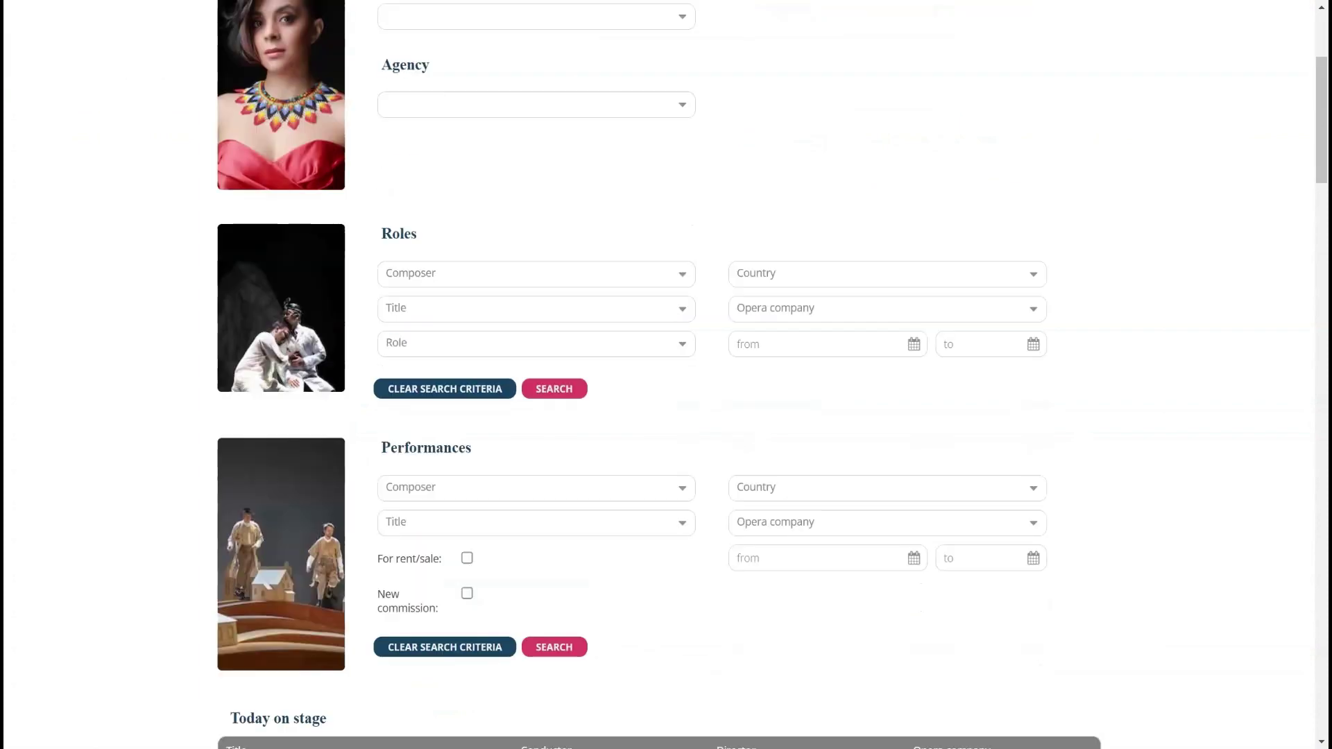
scroll(666, 416, "down", 1)
scroll(738, 388, "up", 2)
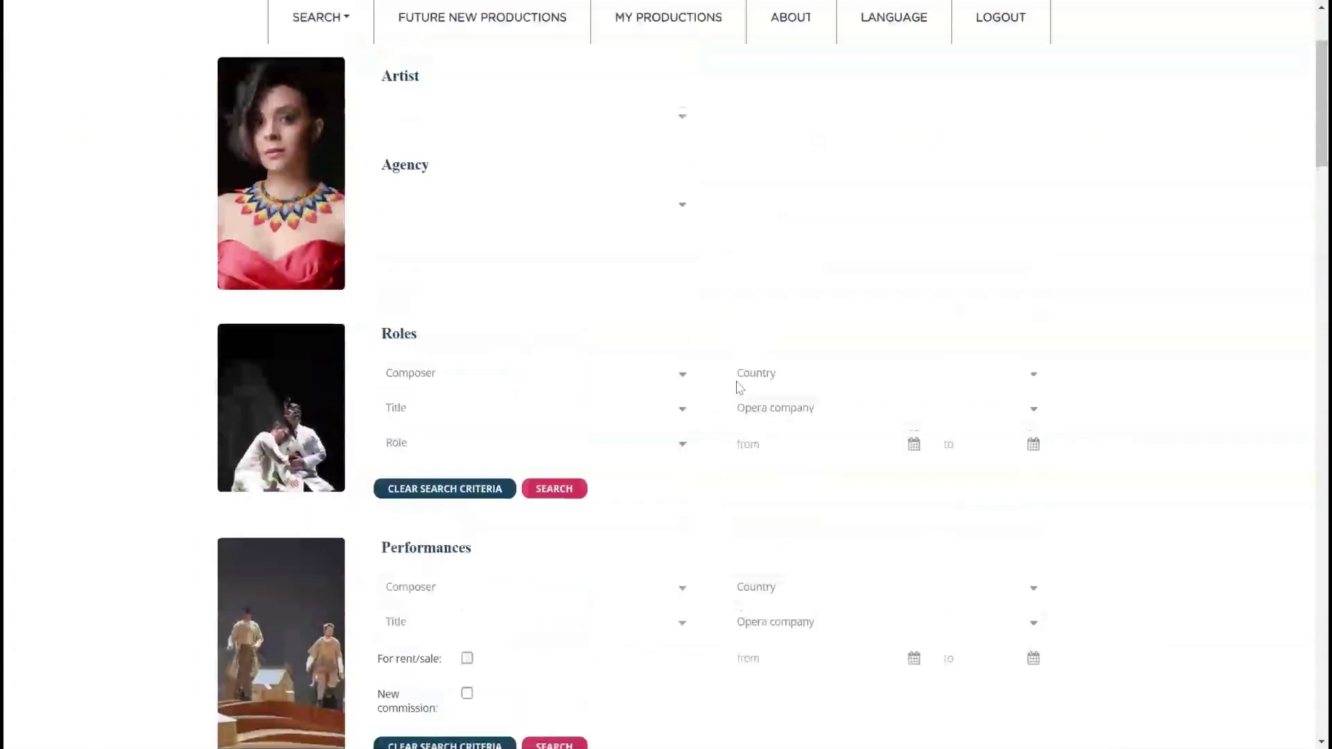
scroll(738, 387, "up", 2)
scroll(738, 387, "up", 1)
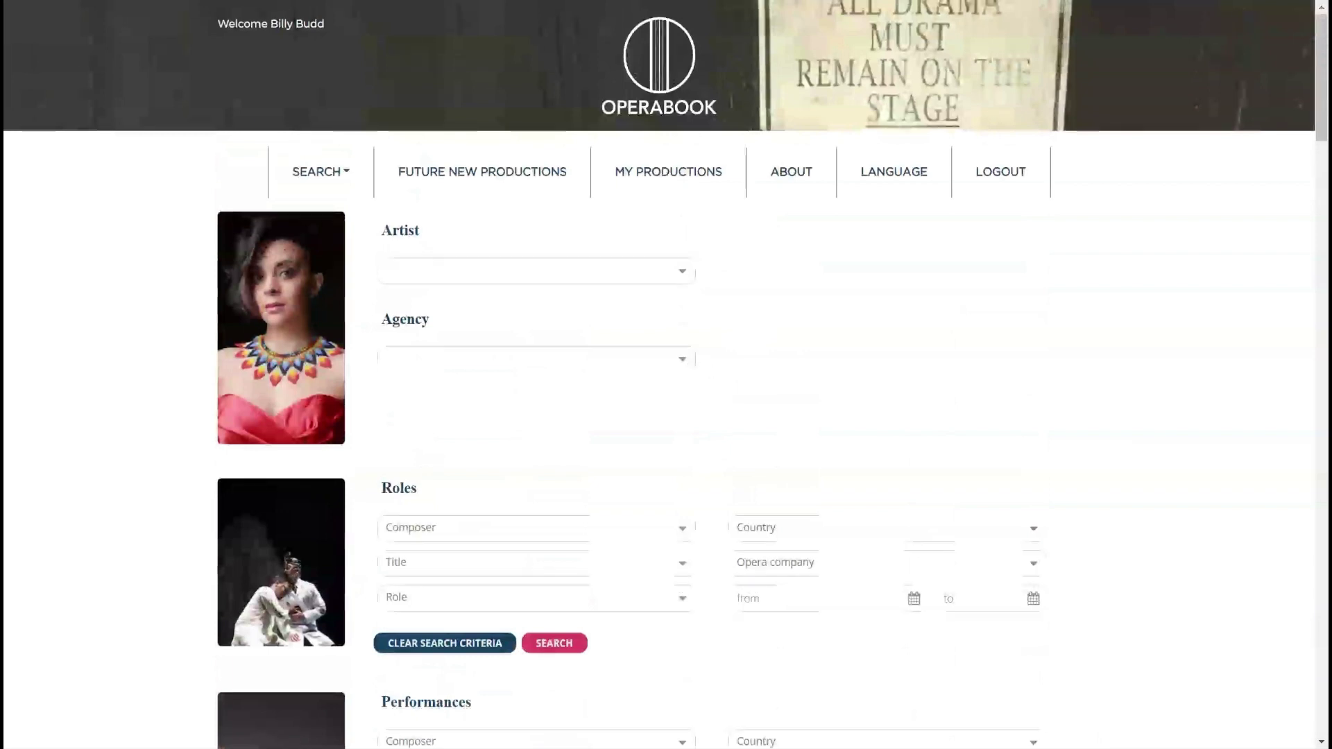
type("v")
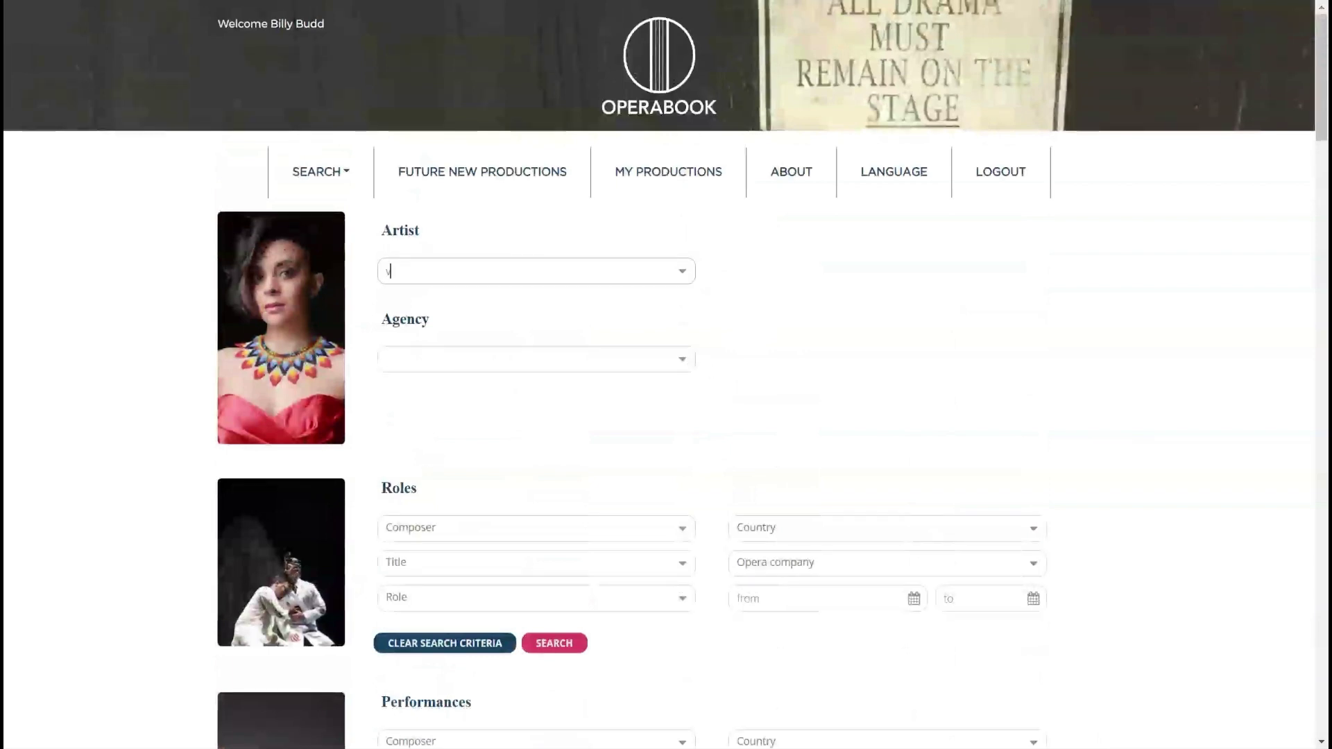
type("ttorio")
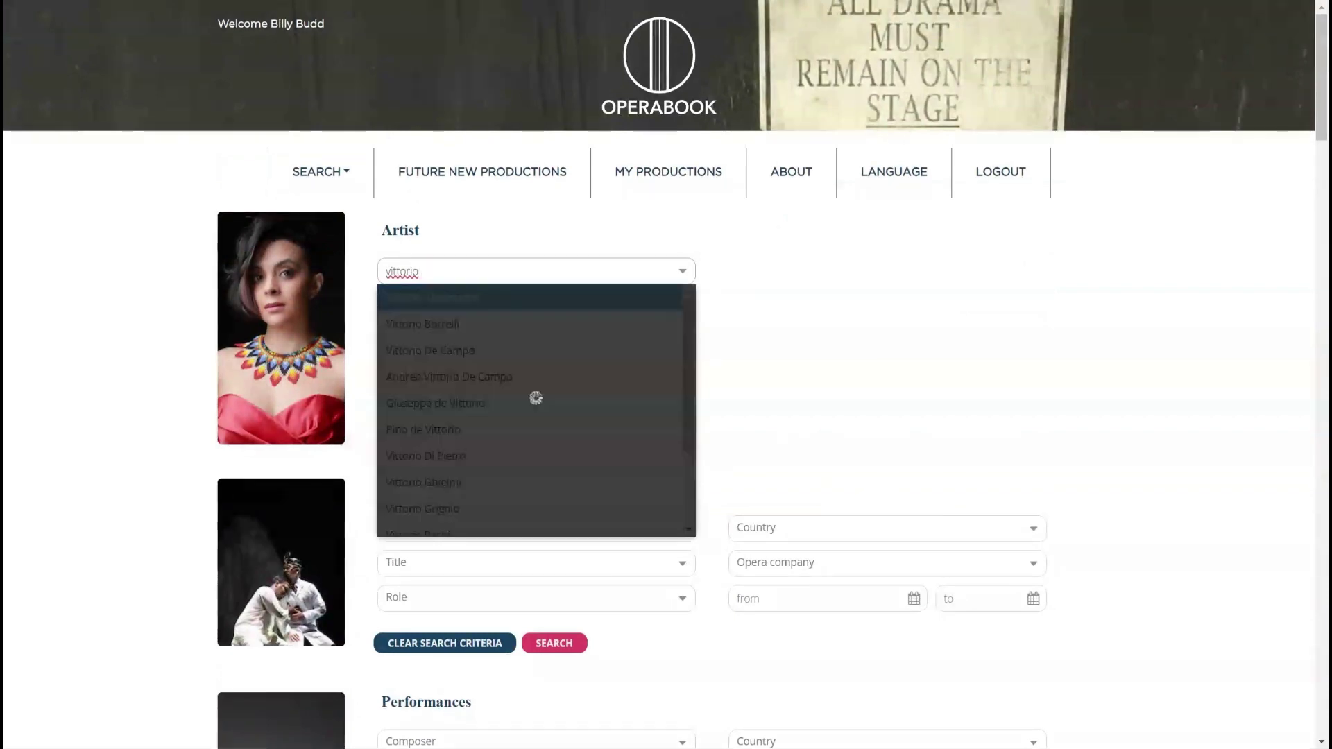
type(" prato")
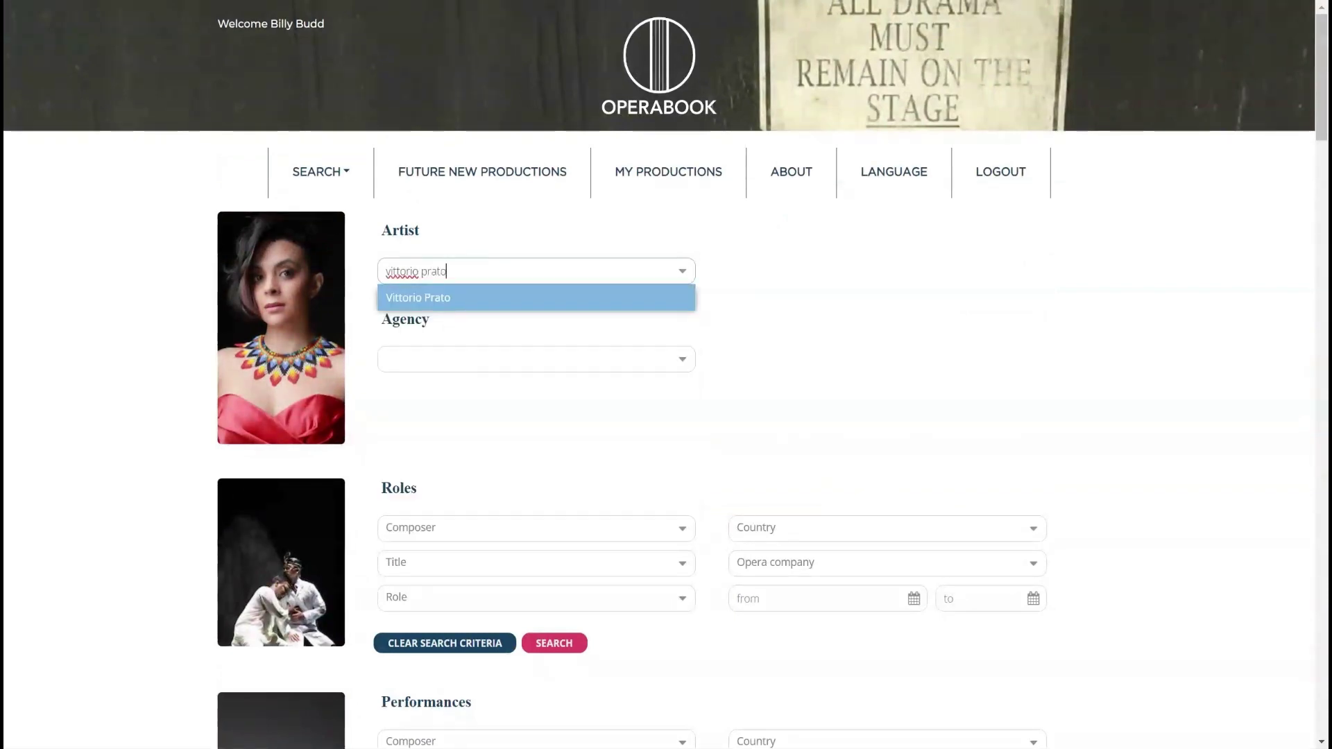
left_click(572, 299)
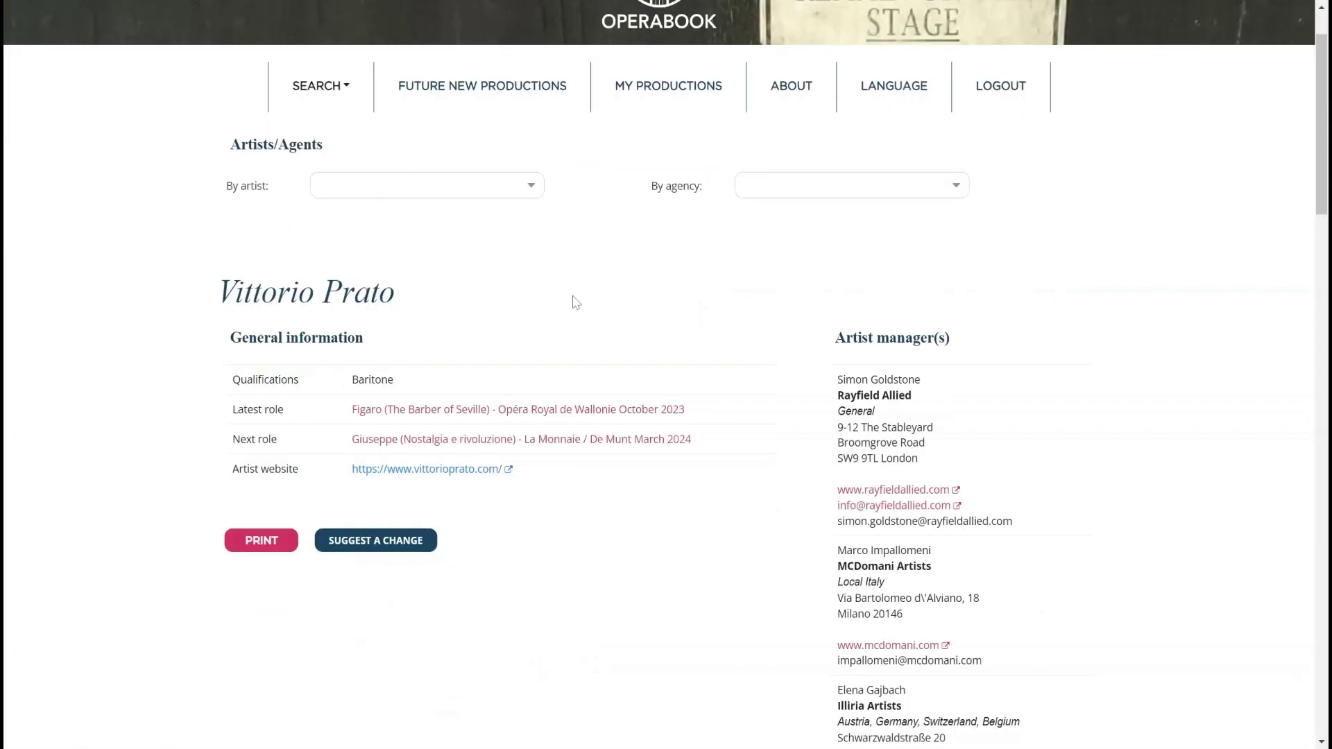
scroll(572, 301, "down", 3)
scroll(572, 301, "down", 3)
scroll(573, 301, "down", 3)
scroll(572, 301, "down", 3)
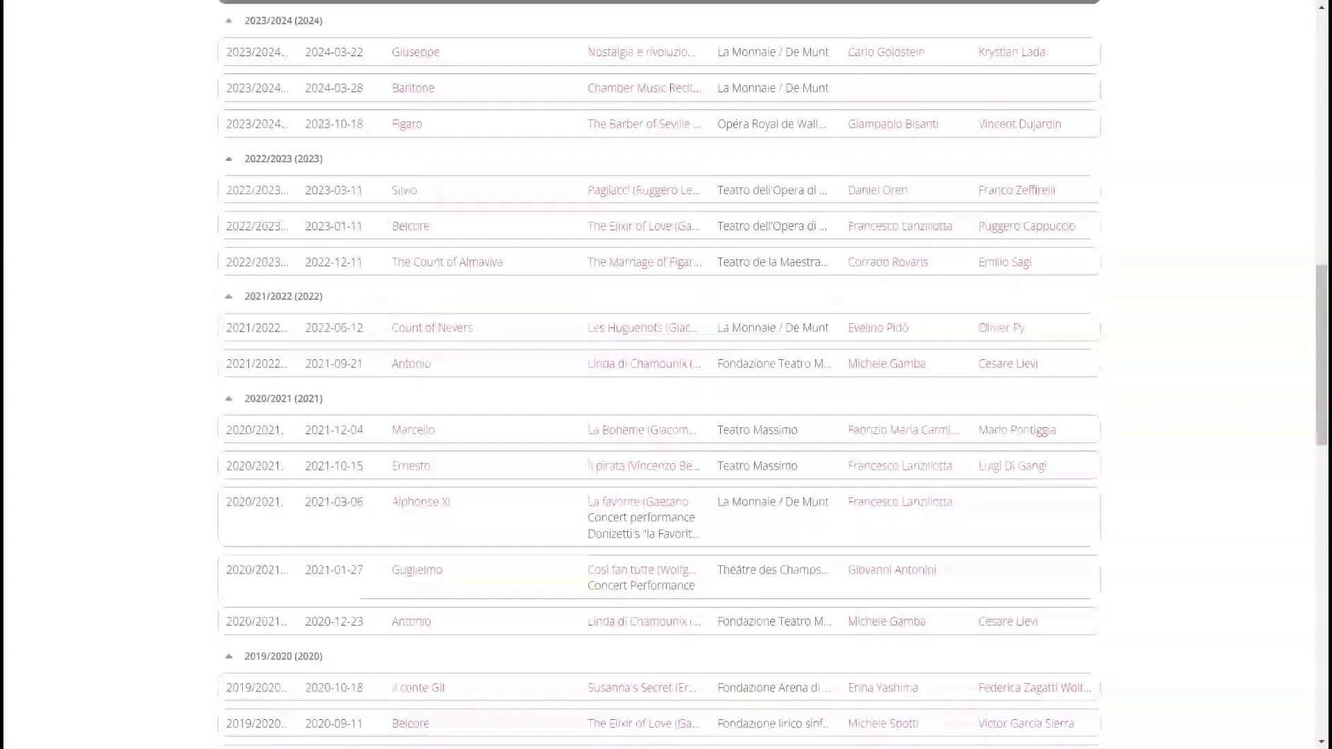
scroll(574, 301, "down", 2)
scroll(807, 250, "up", 4)
scroll(656, 219, "up", 4)
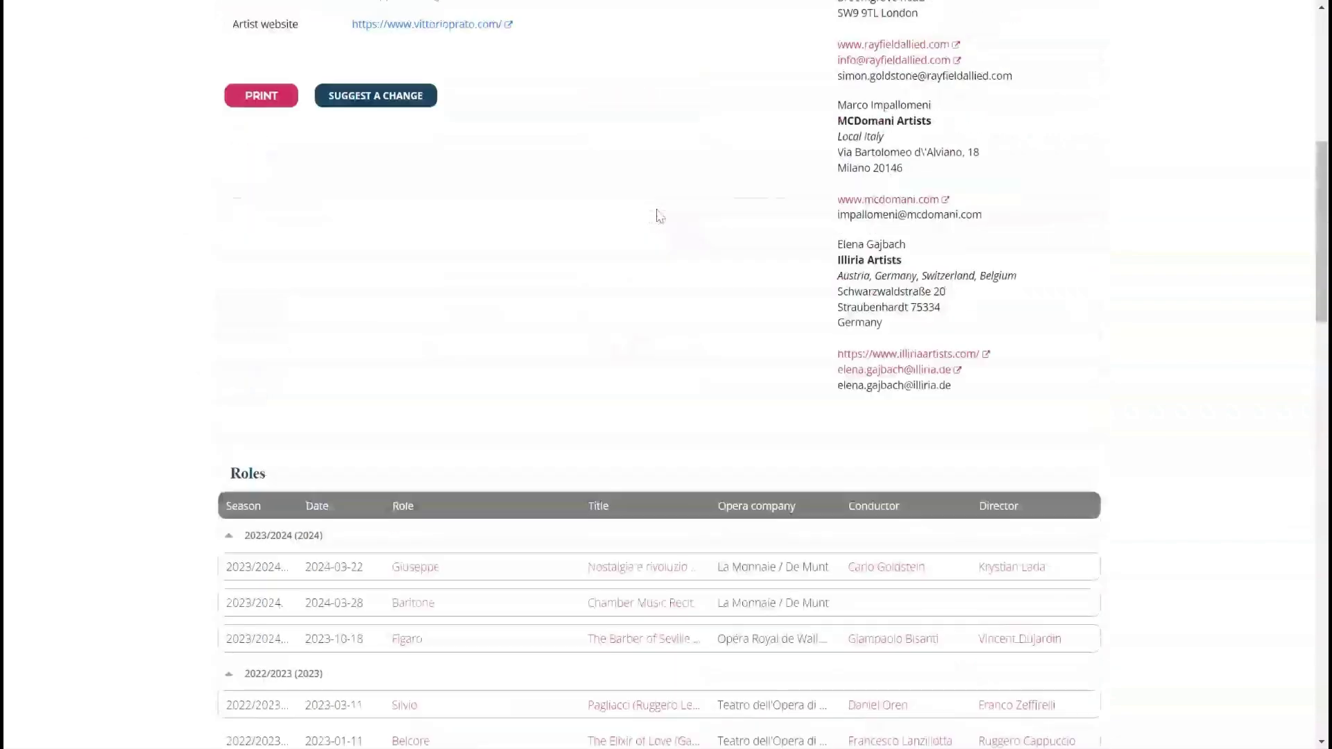
scroll(656, 218, "up", 2)
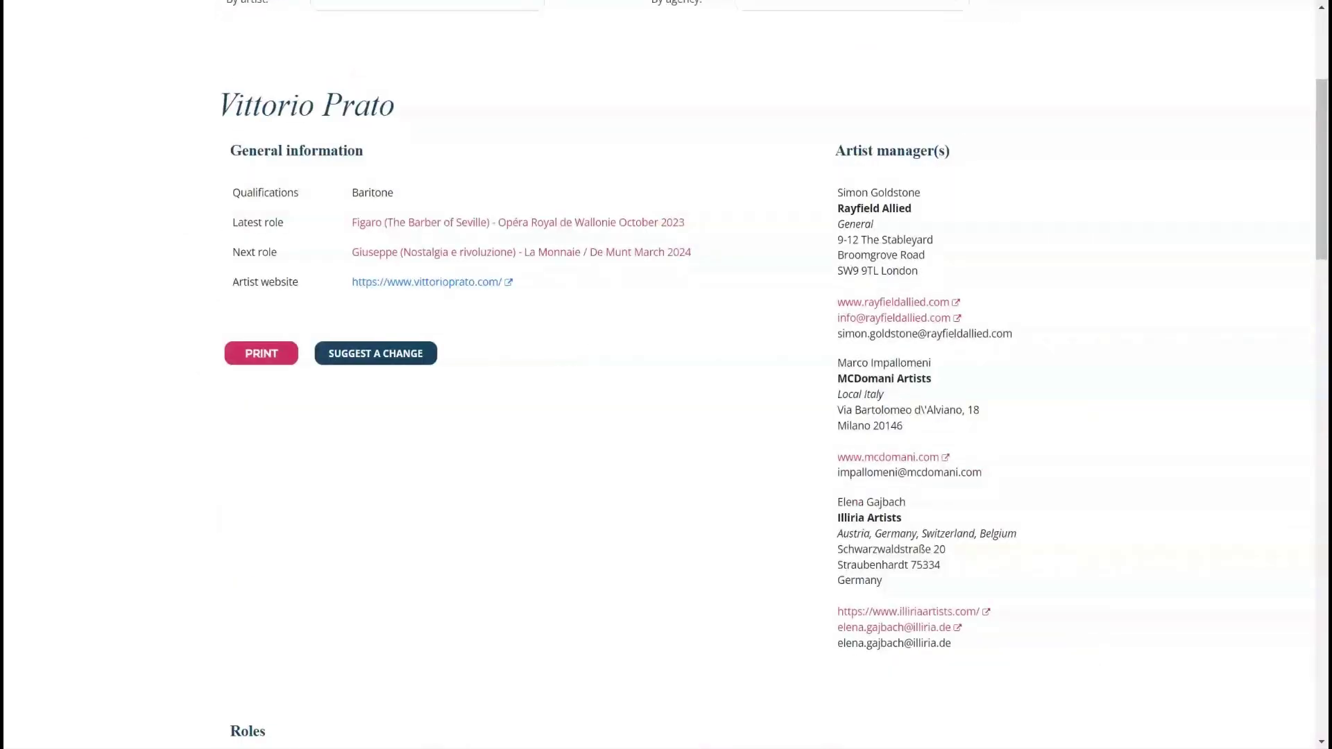
scroll(666, 375, "down", 2)
scroll(666, 374, "down", 2)
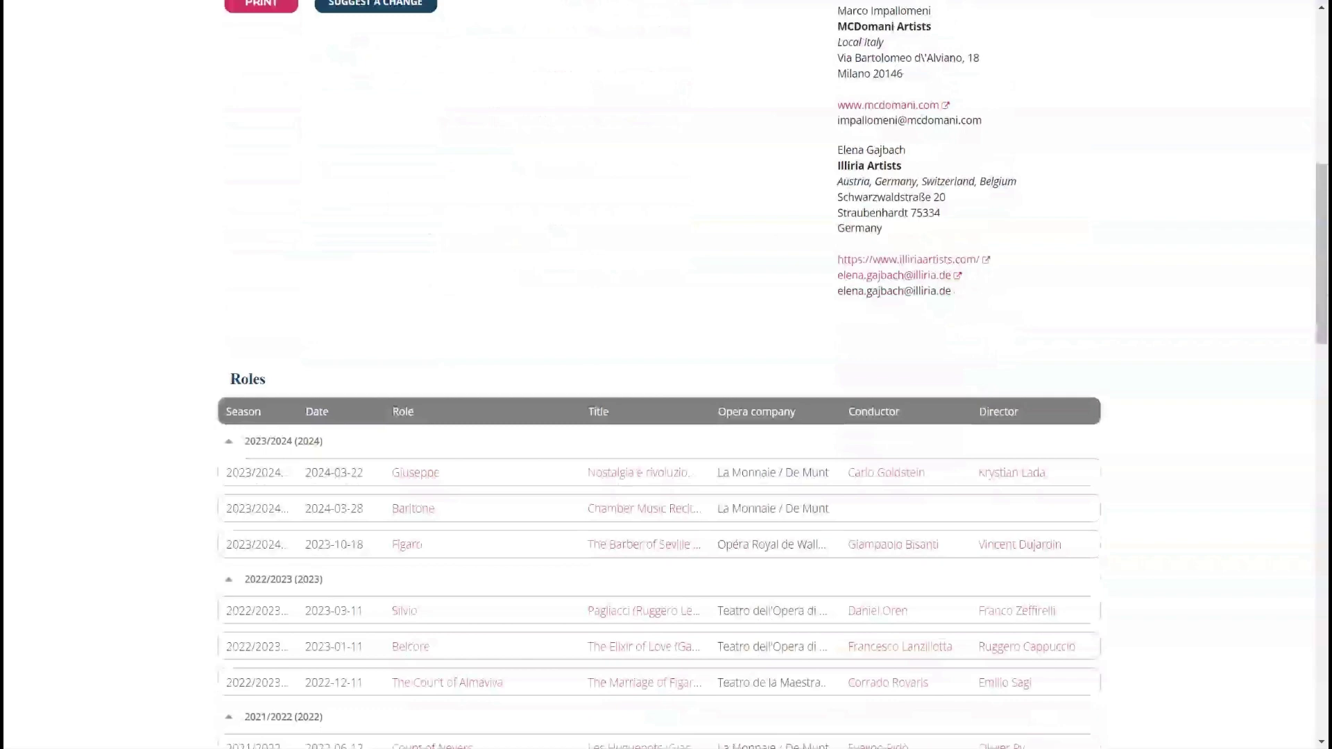
scroll(666, 375, "down", 2)
scroll(667, 375, "down", 1)
scroll(905, 260, "down", 1)
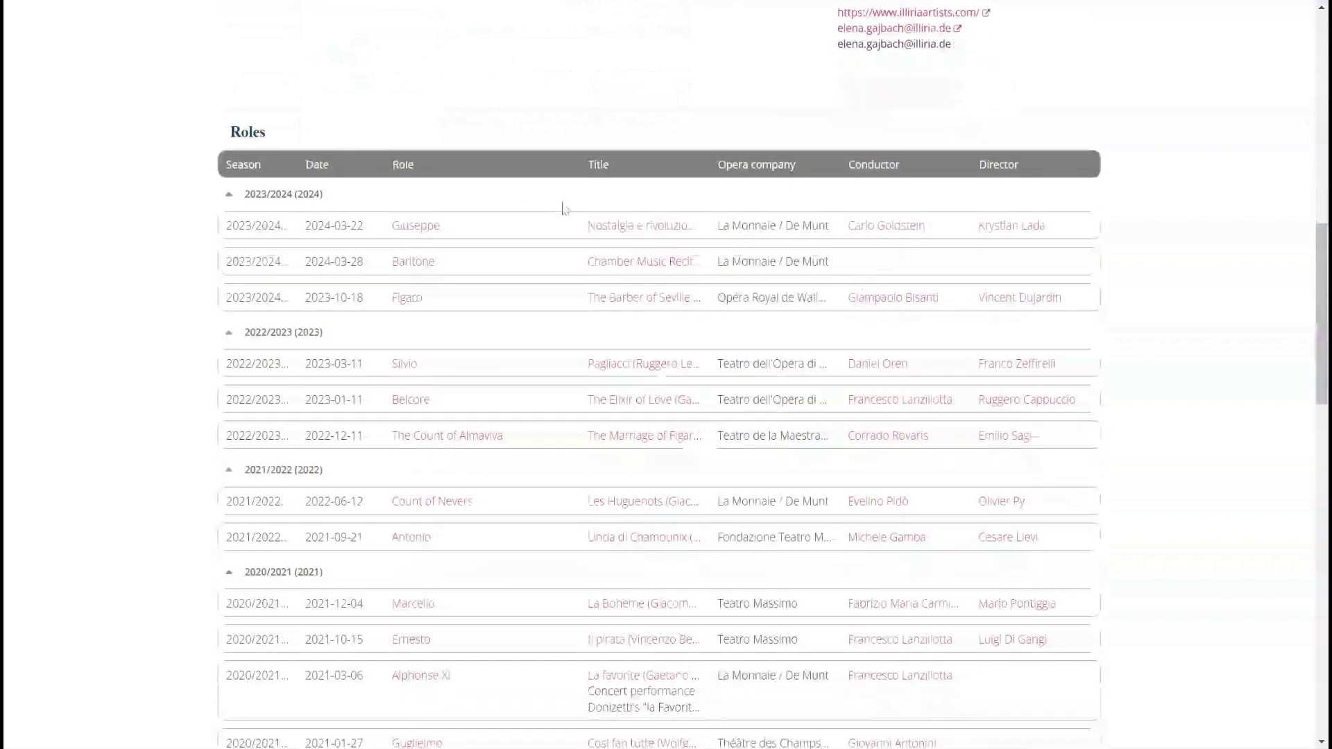
mouse_move(479, 411)
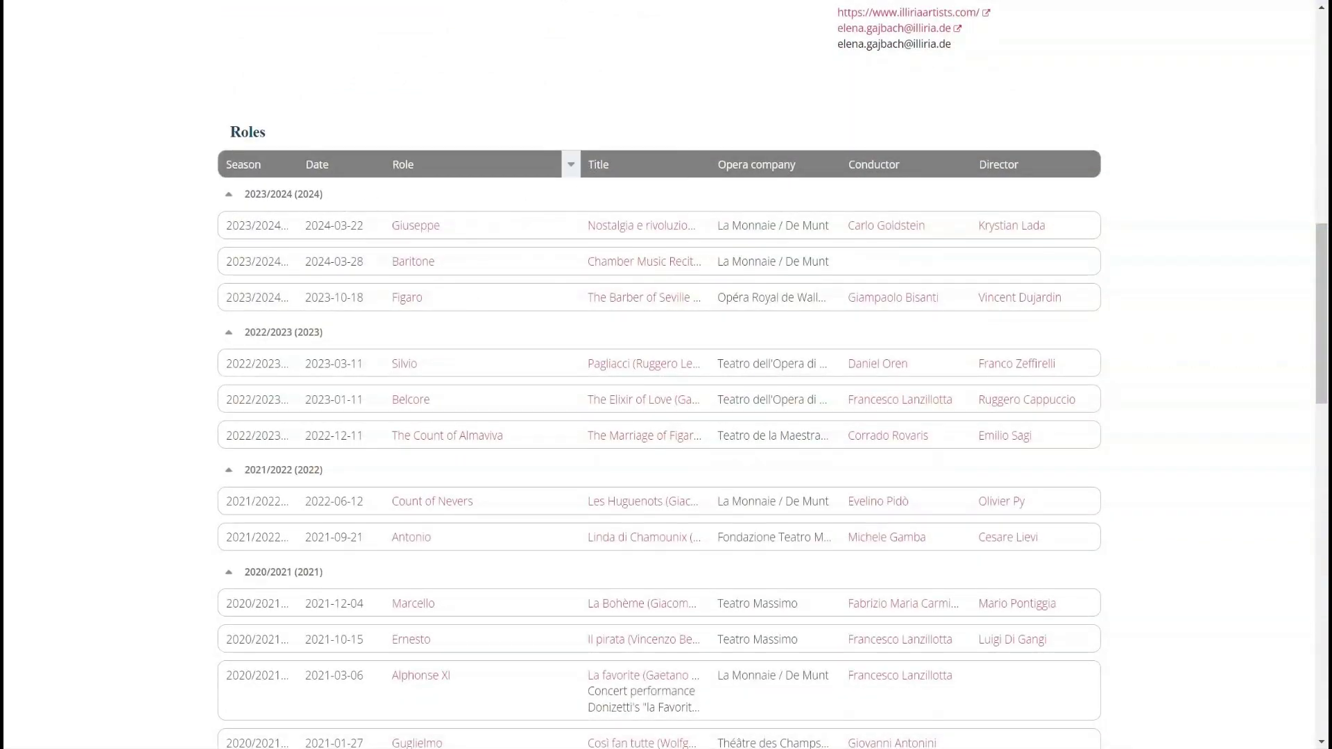
left_click_drag(498, 163, 666, 172)
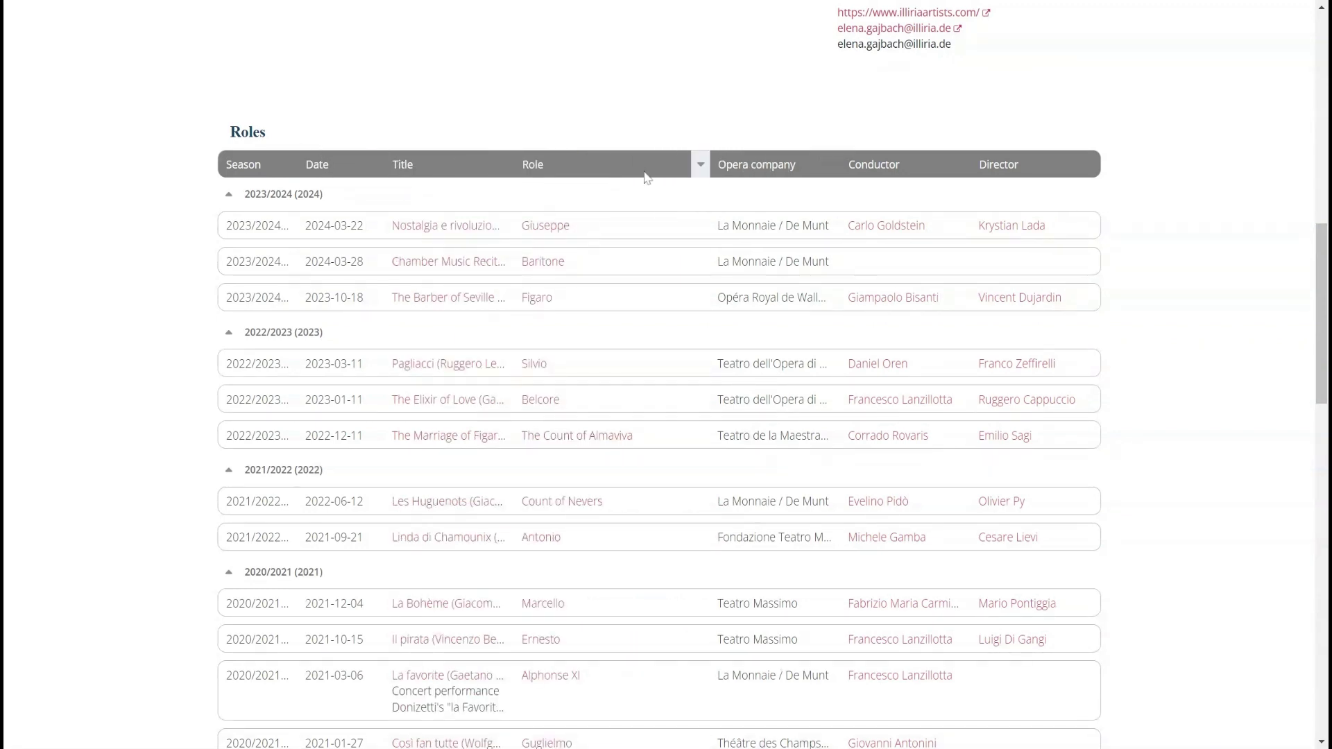
left_click_drag(755, 164, 333, 166)
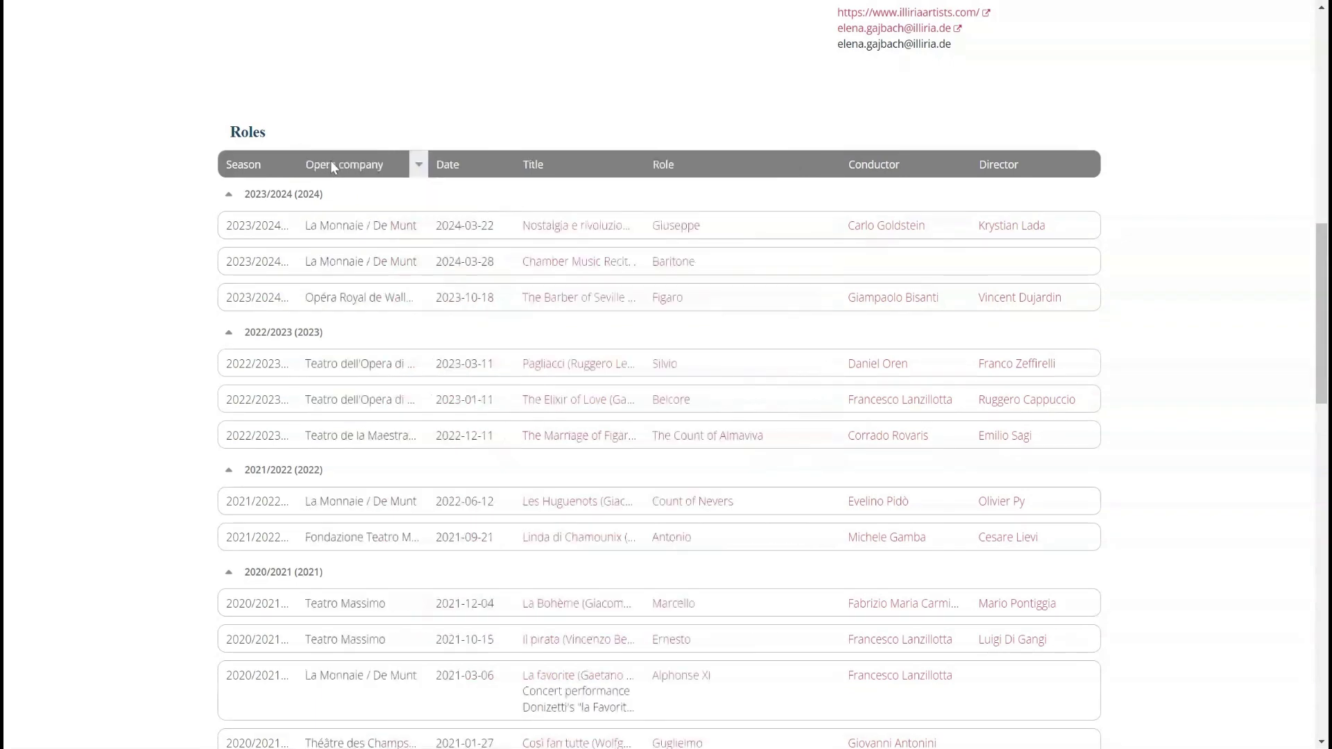
left_click(458, 165)
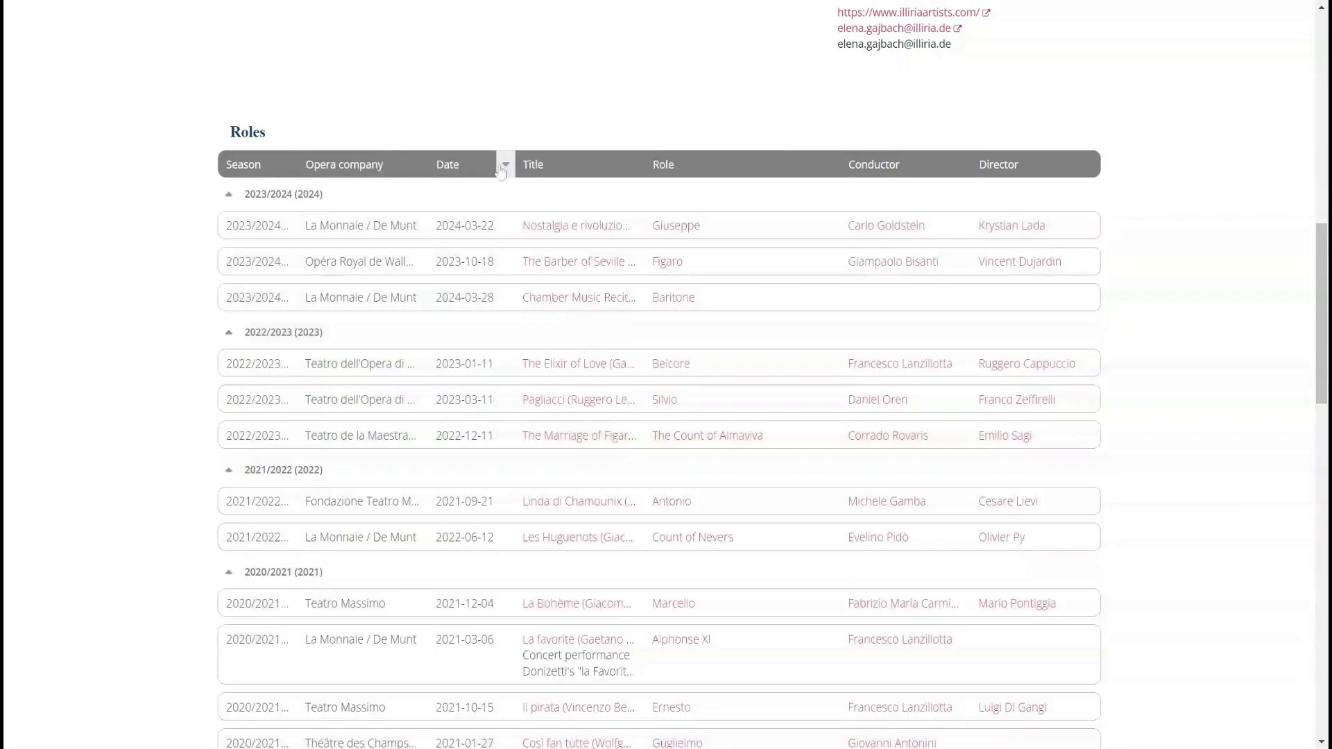
left_click(502, 166)
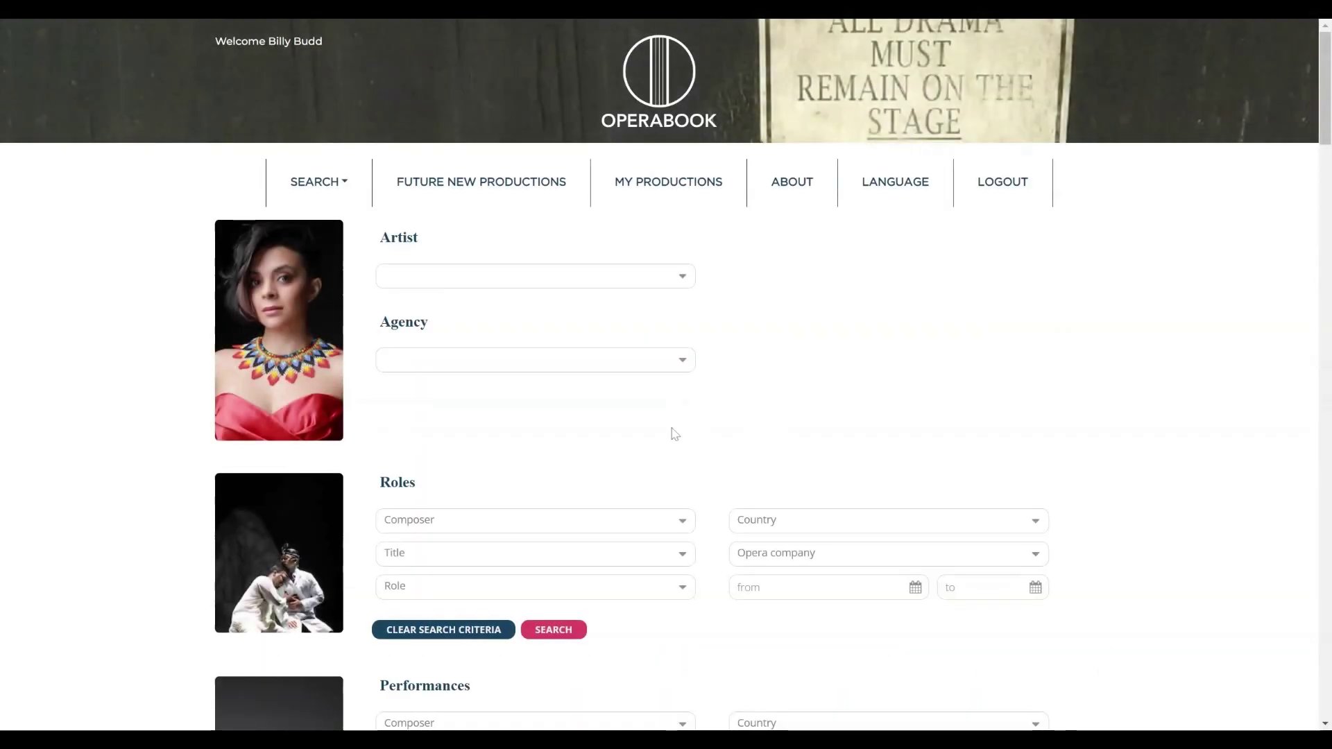
- List the artists represented by Allegorica Opera Management through the Agency search
left_click(682, 360)
left_click(682, 362)
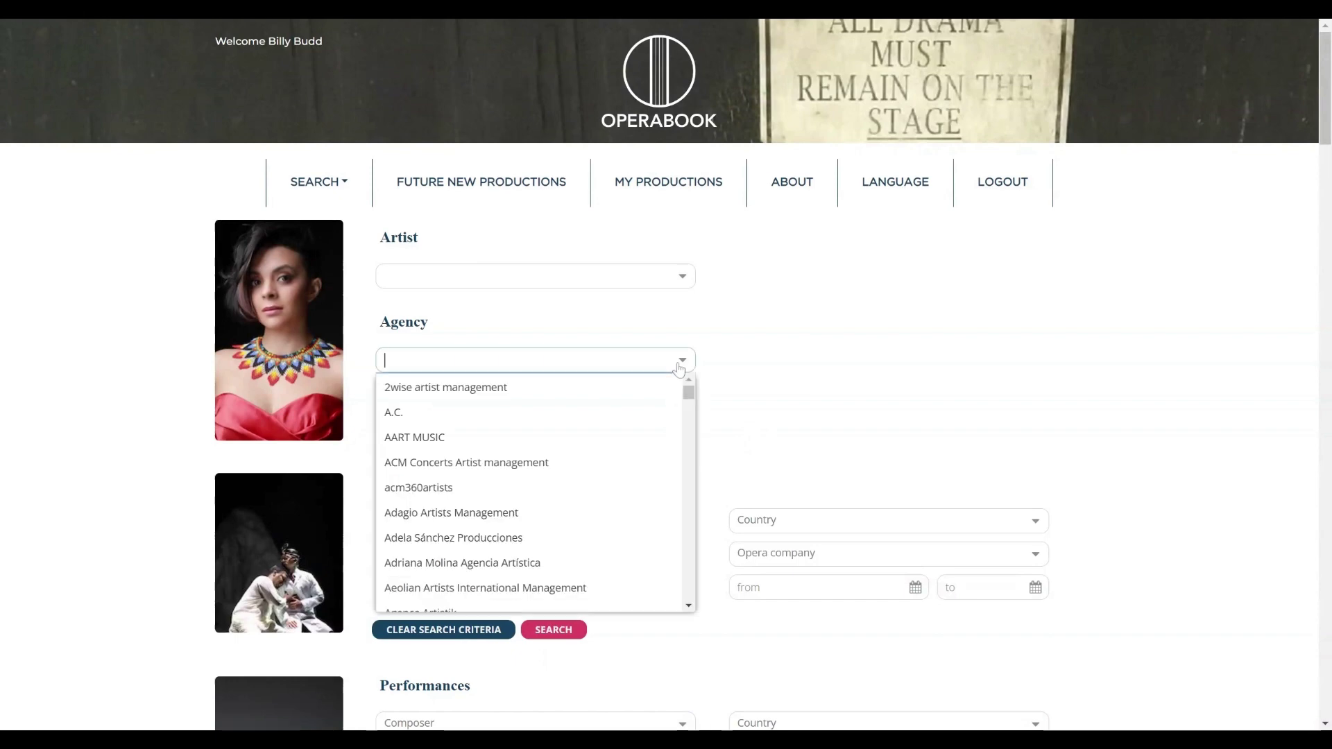
scroll(642, 403, "down", 4)
scroll(643, 403, "down", 3)
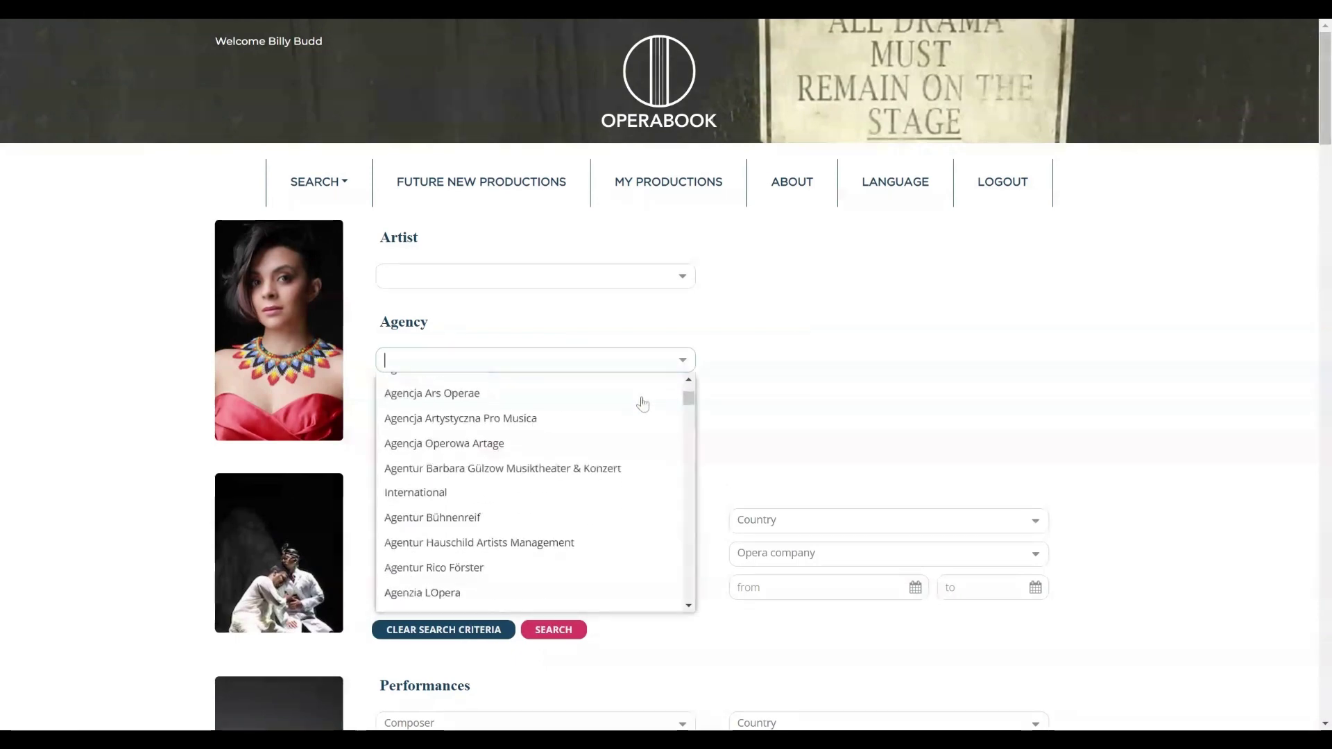
scroll(642, 403, "down", 3)
scroll(643, 403, "down", 2)
scroll(642, 402, "down", 2)
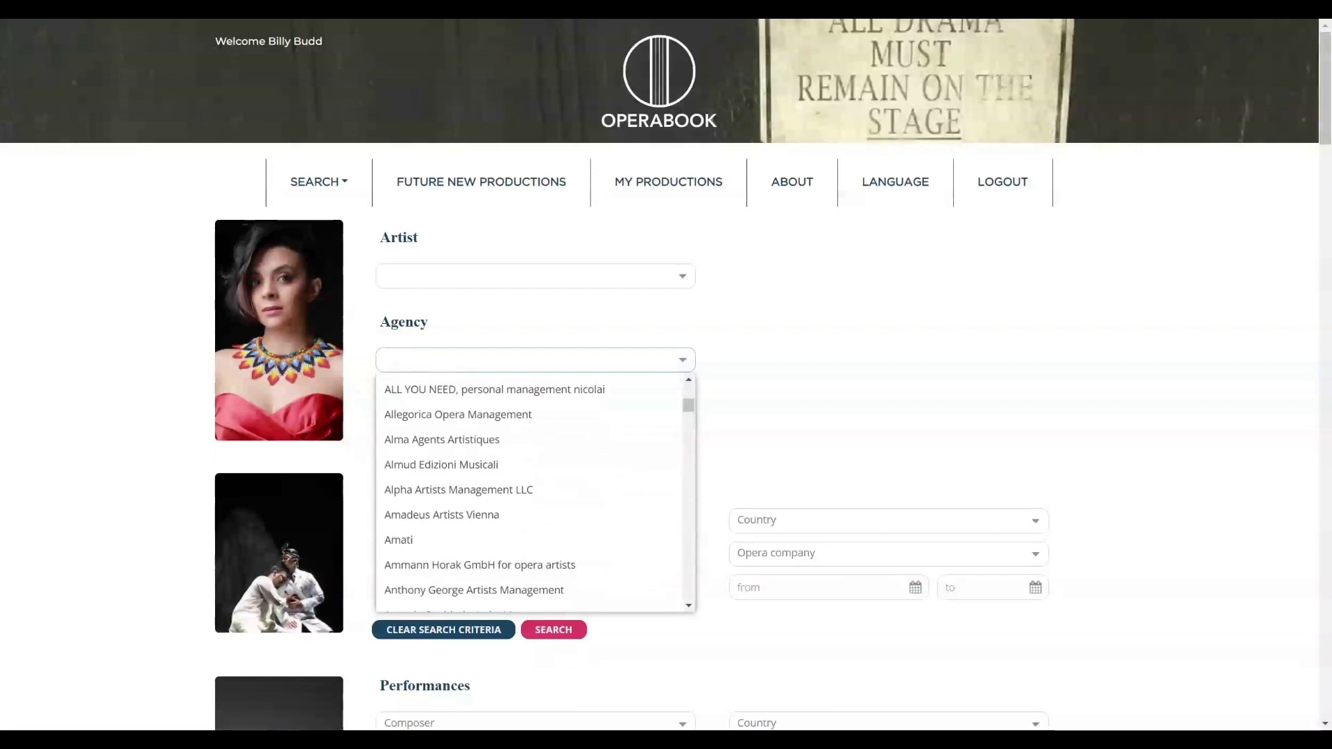
left_click(628, 414)
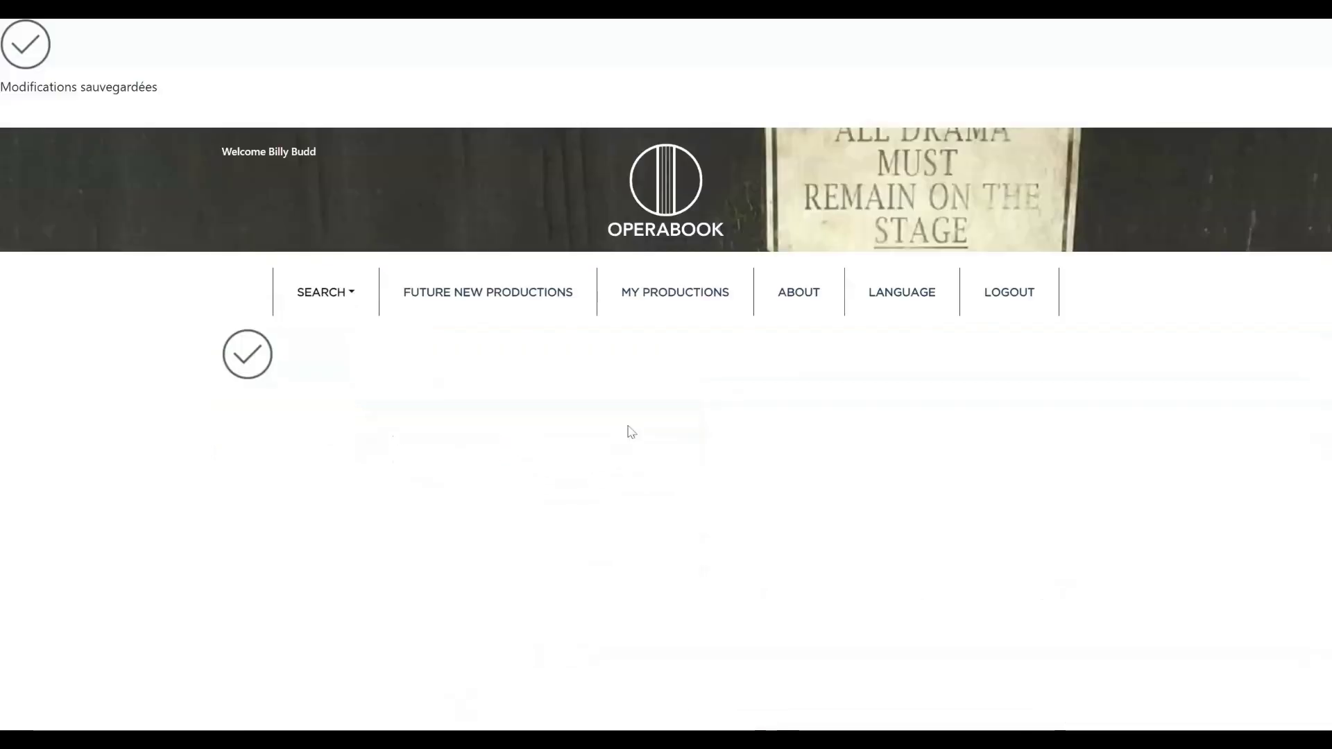
scroll(629, 431, "down", 2)
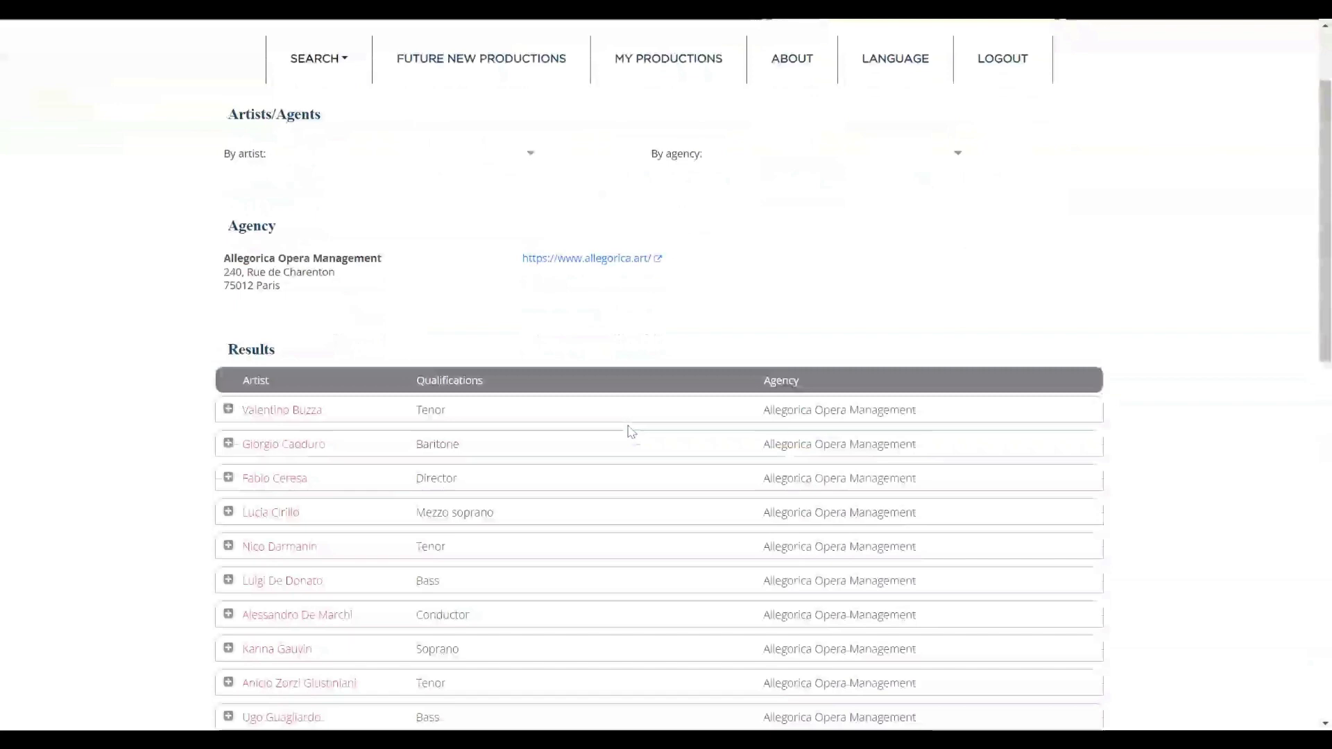
scroll(629, 431, "down", 2)
scroll(629, 431, "down", 2)
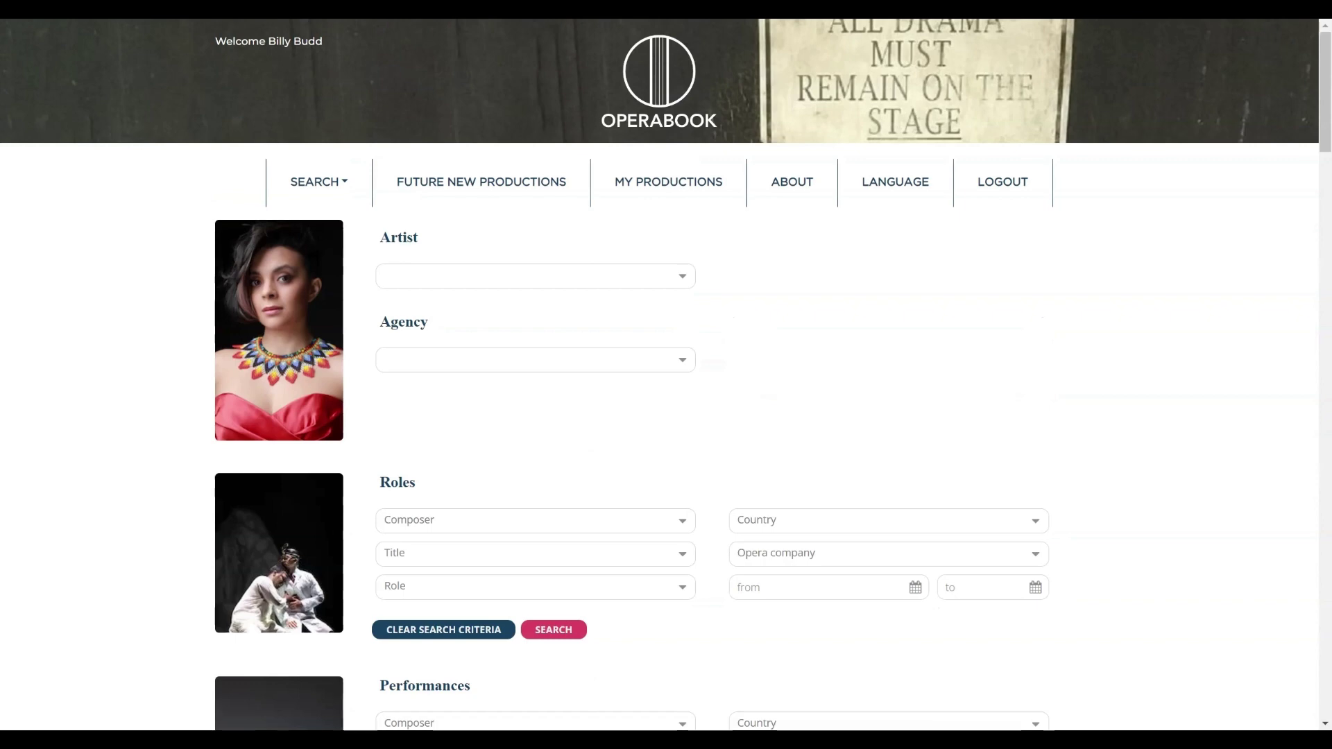
scroll(666, 375, "down", 3)
scroll(666, 375, "down", 1)
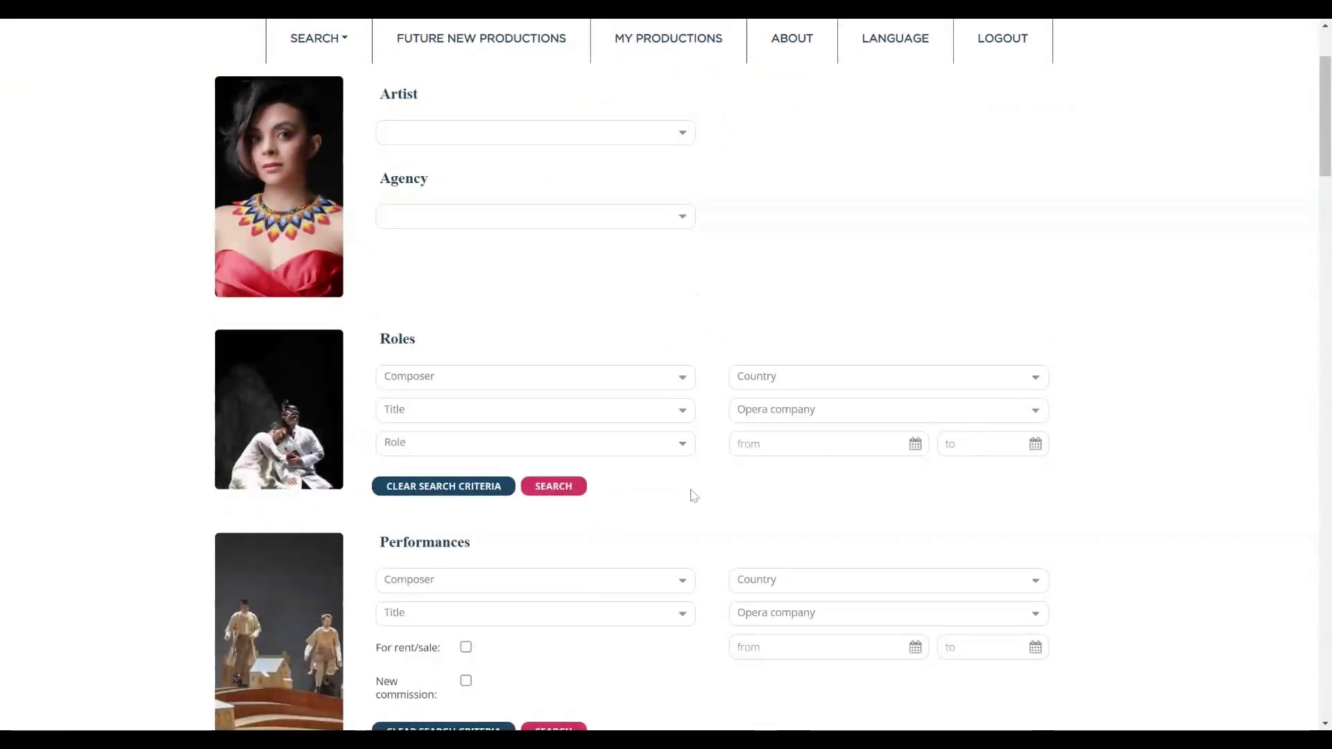
- Search roles for Zerlina (Don Giovanni - Mozart) starting 1 September 2021
left_click(650, 442)
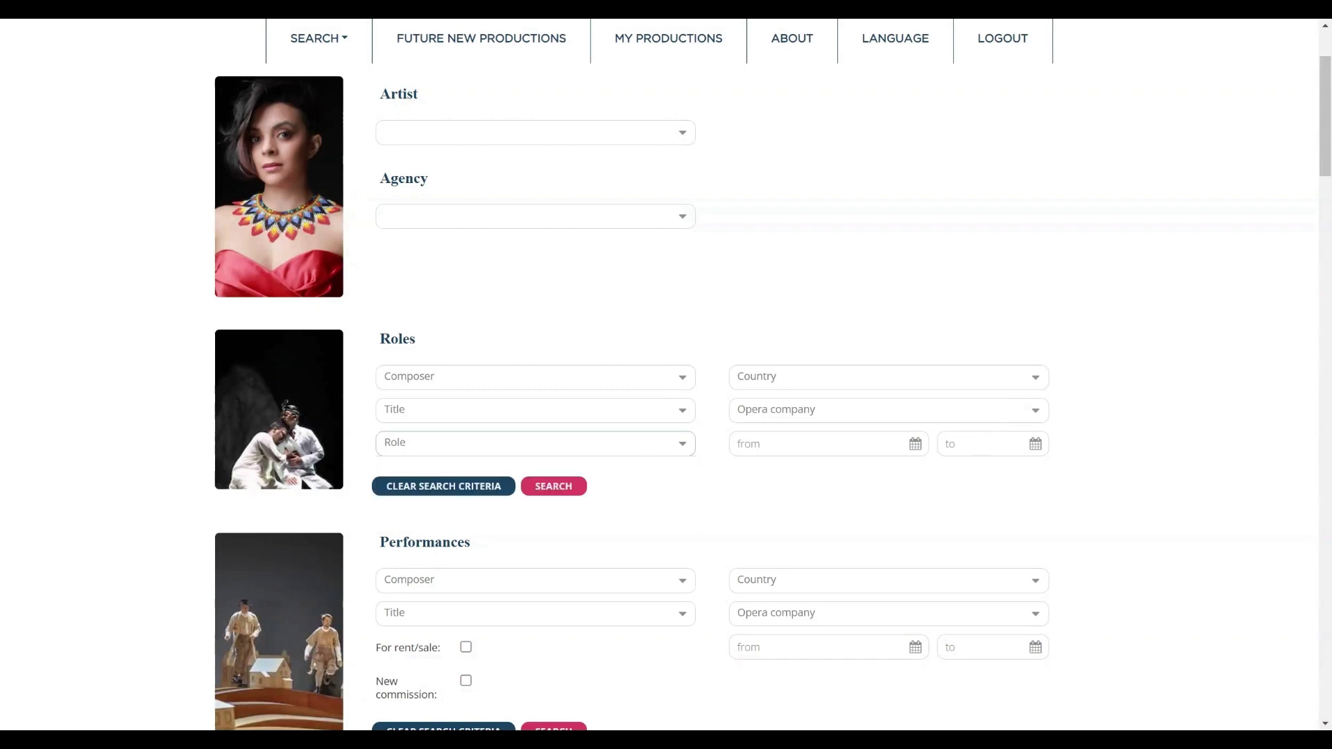
type("lina")
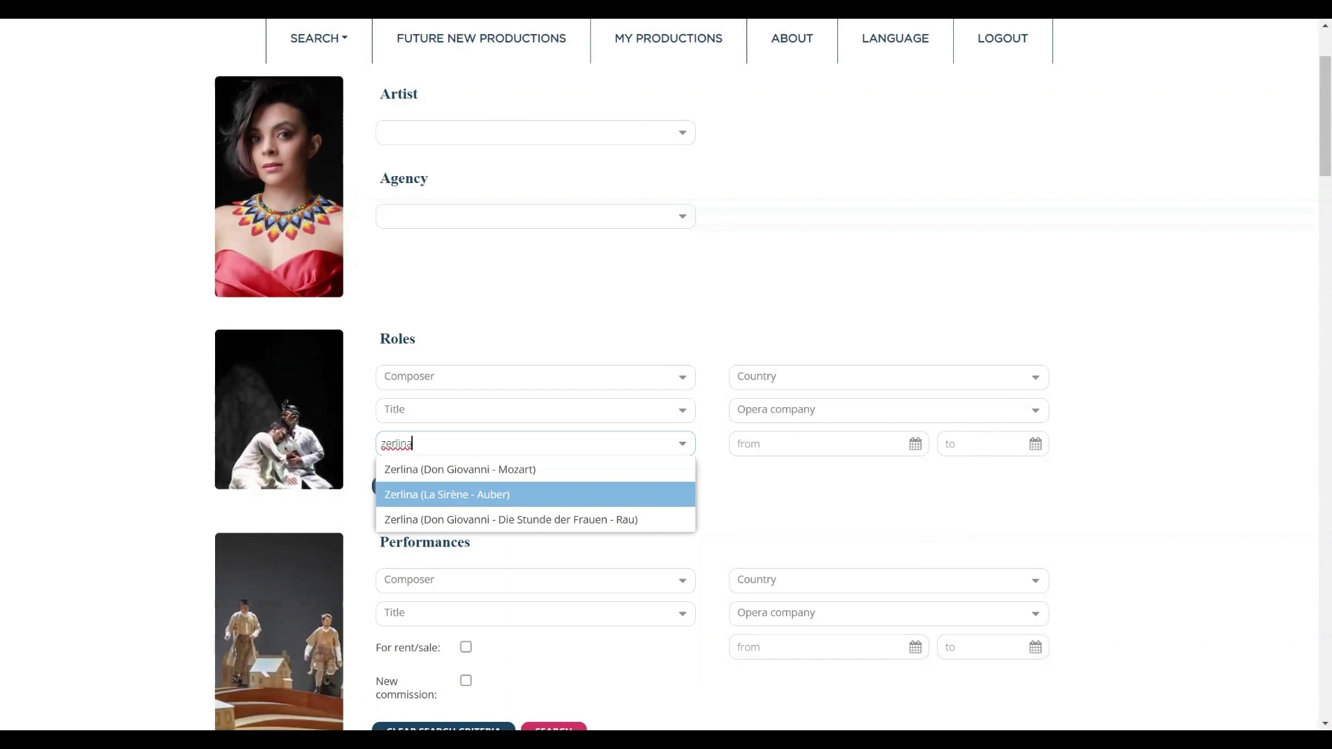
left_click(581, 474)
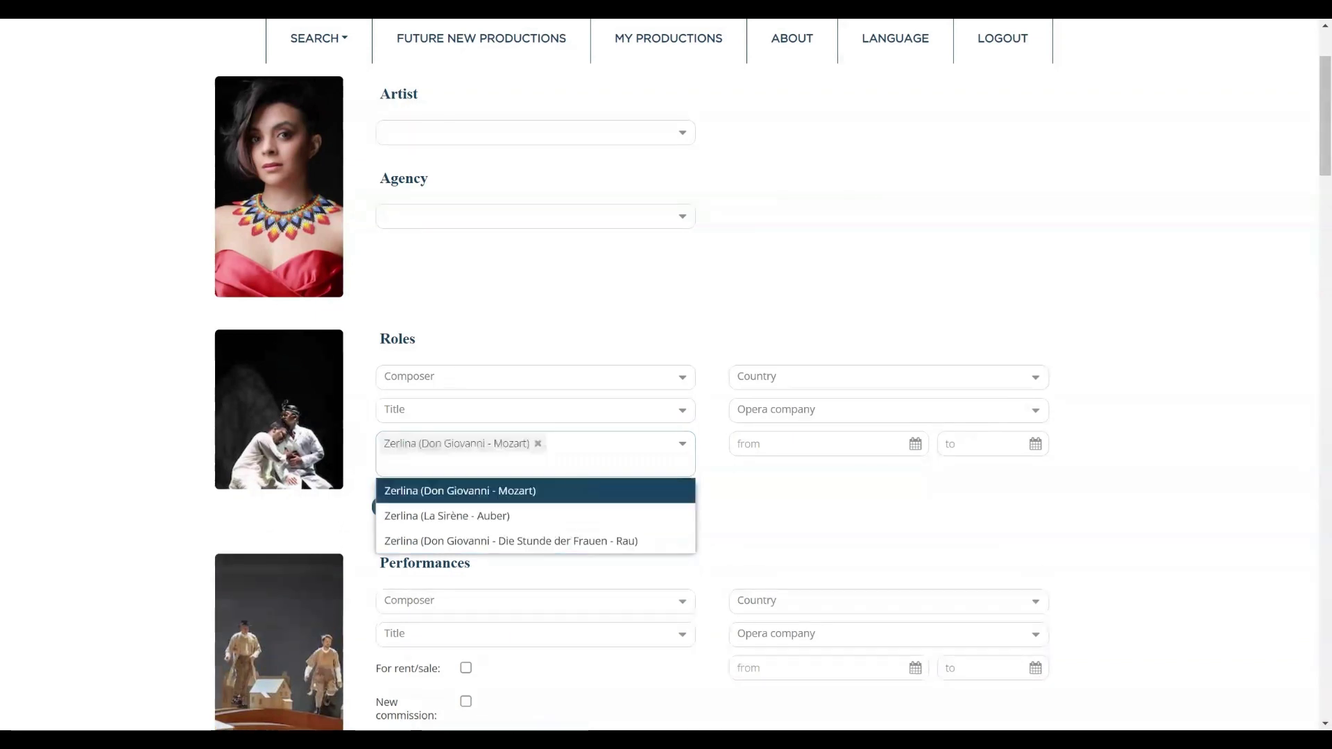
left_click(822, 444)
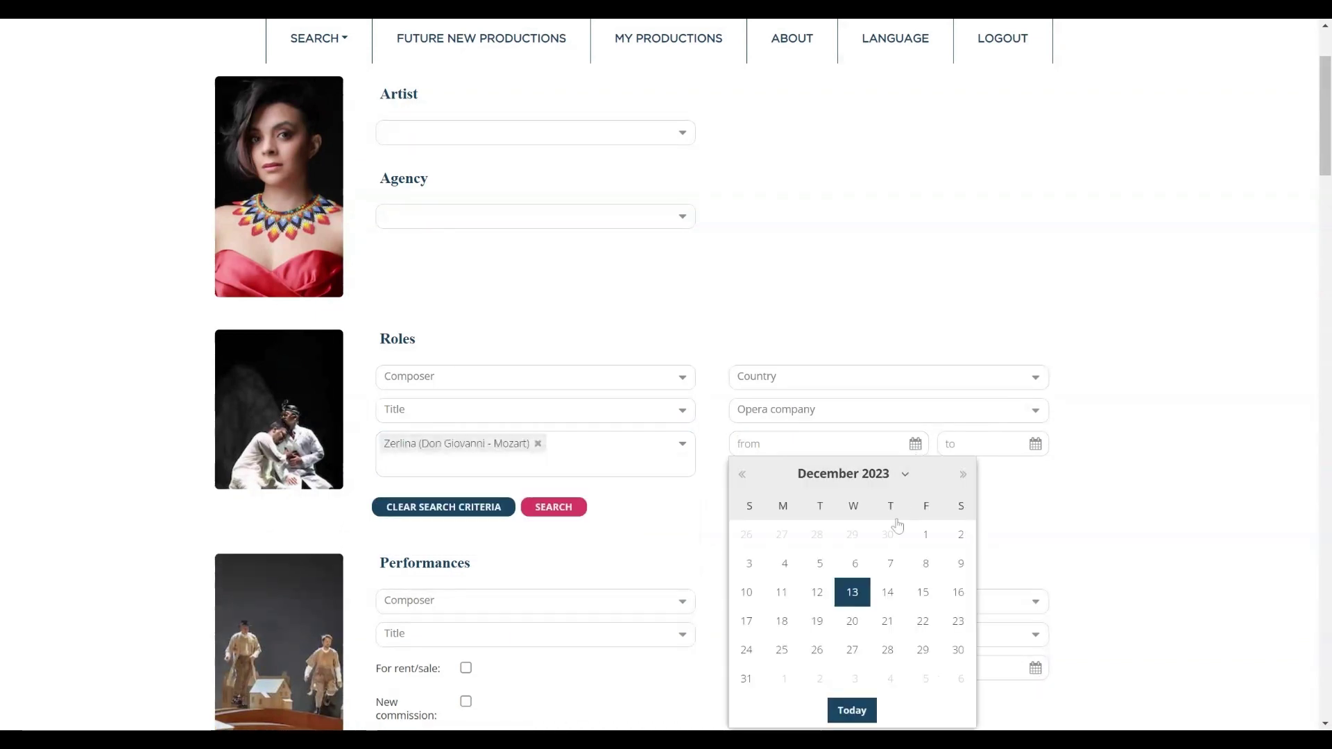
left_click(843, 474)
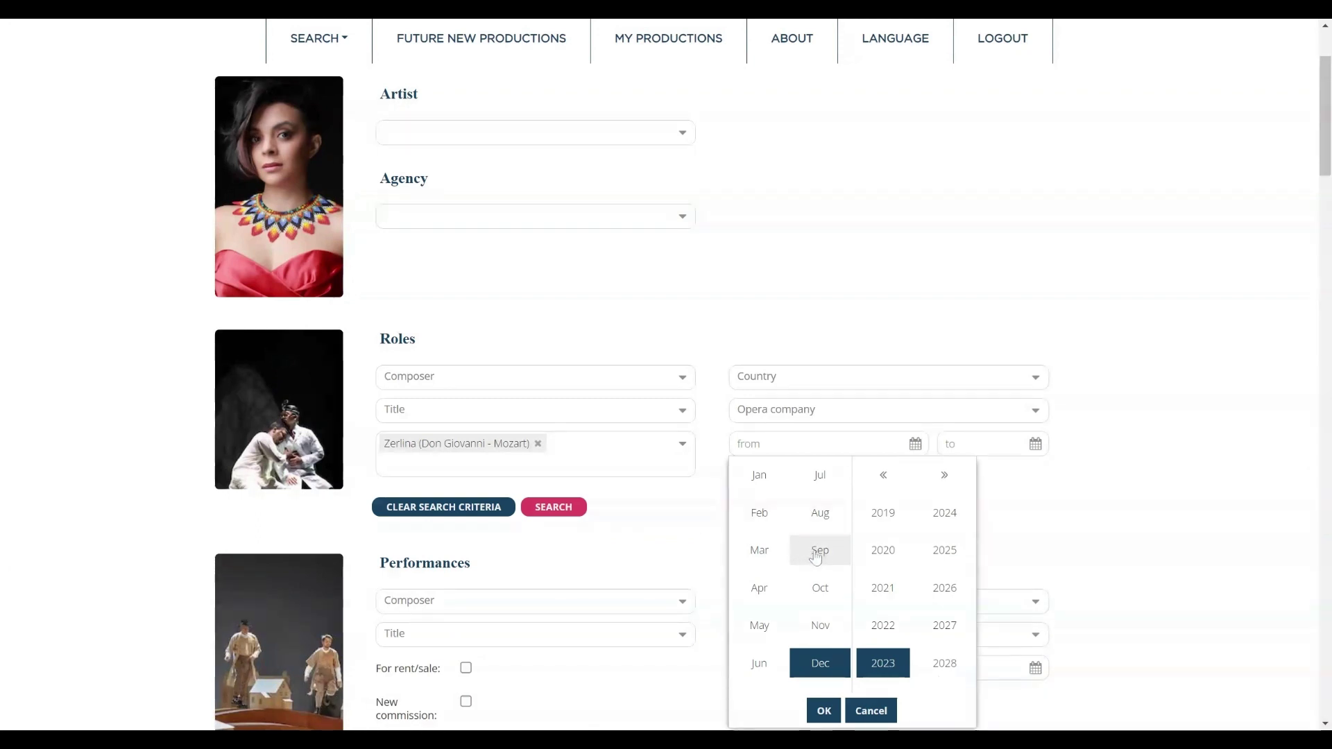
left_click(819, 552)
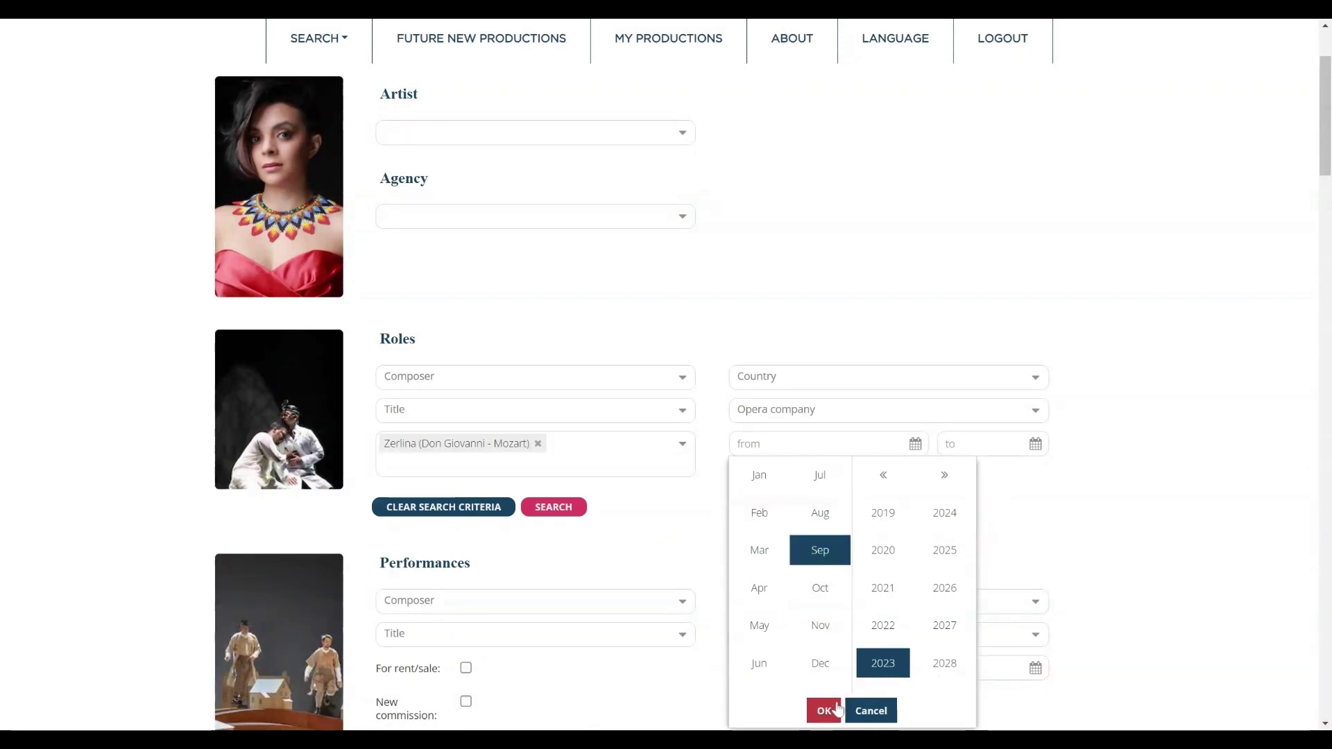
left_click(882, 588)
left_click(824, 711)
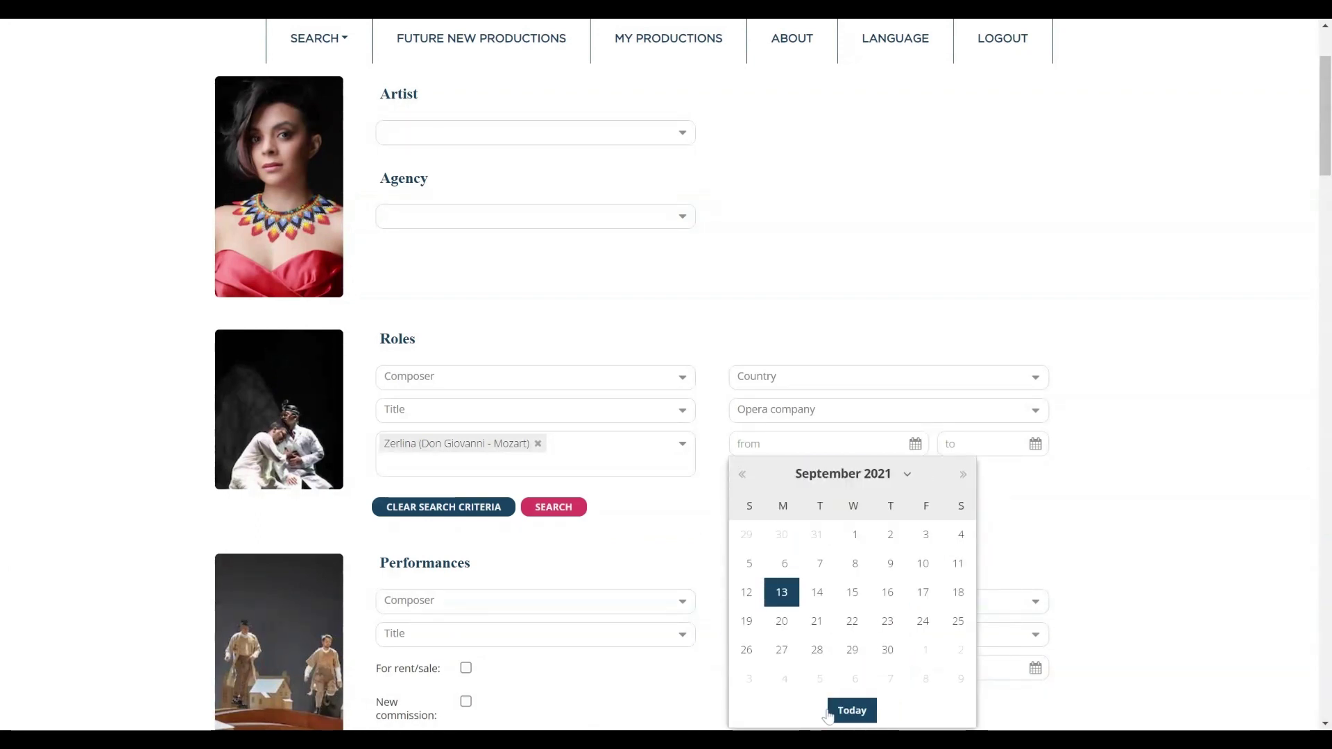
left_click(854, 534)
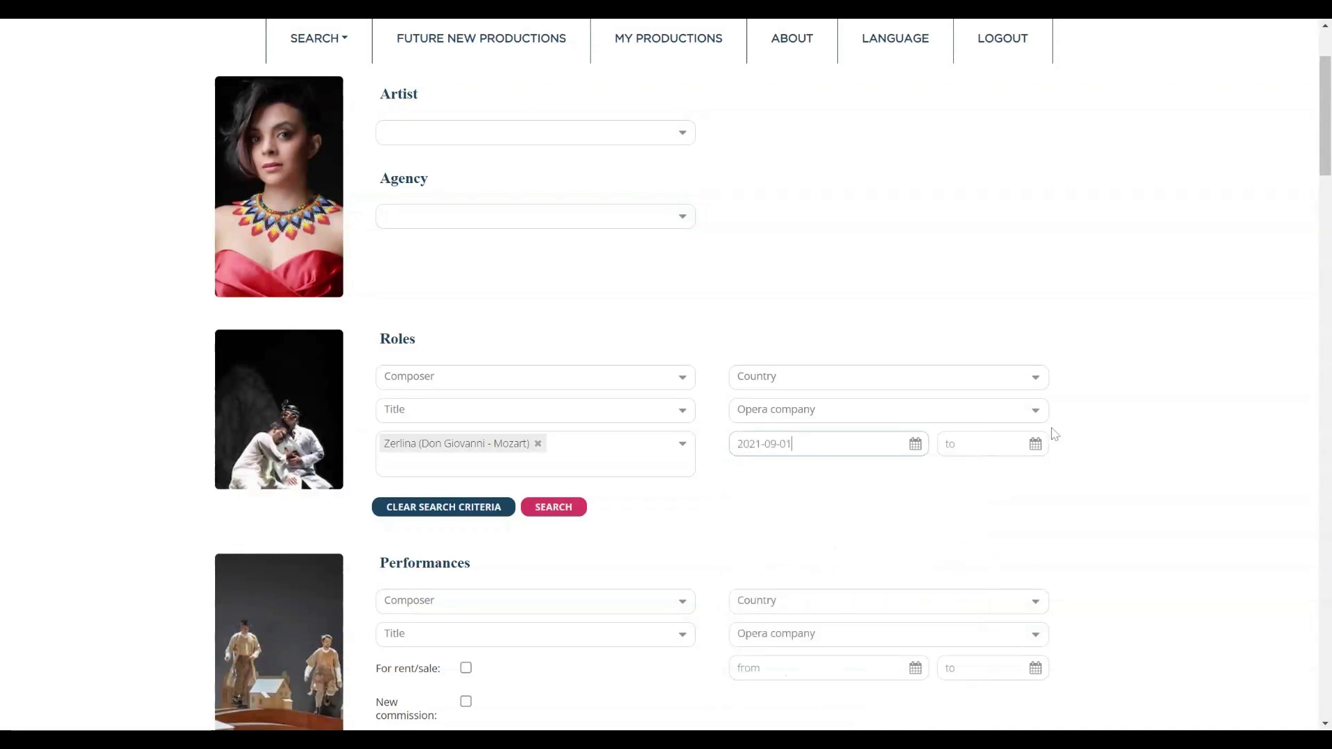
- Set the end date to 30 June 2023 and run the role search
left_click(989, 444)
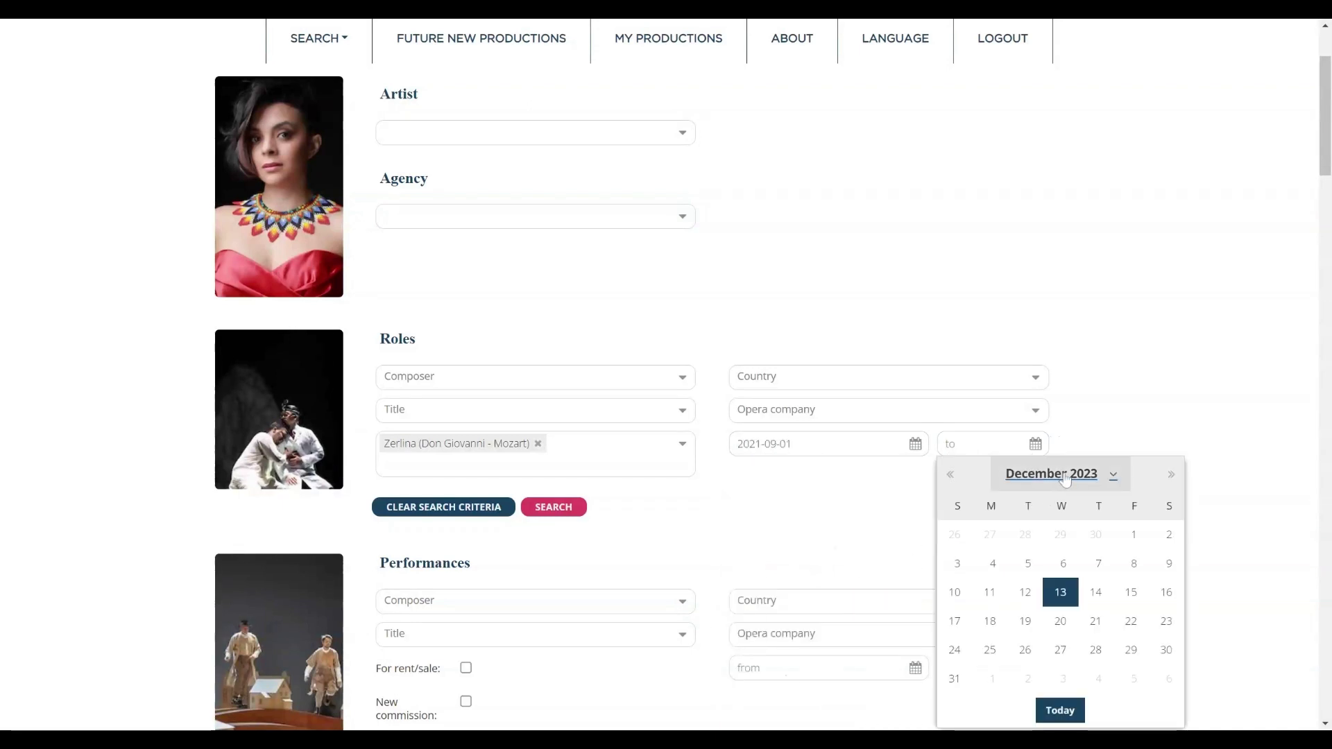
left_click(1062, 474)
left_click(967, 662)
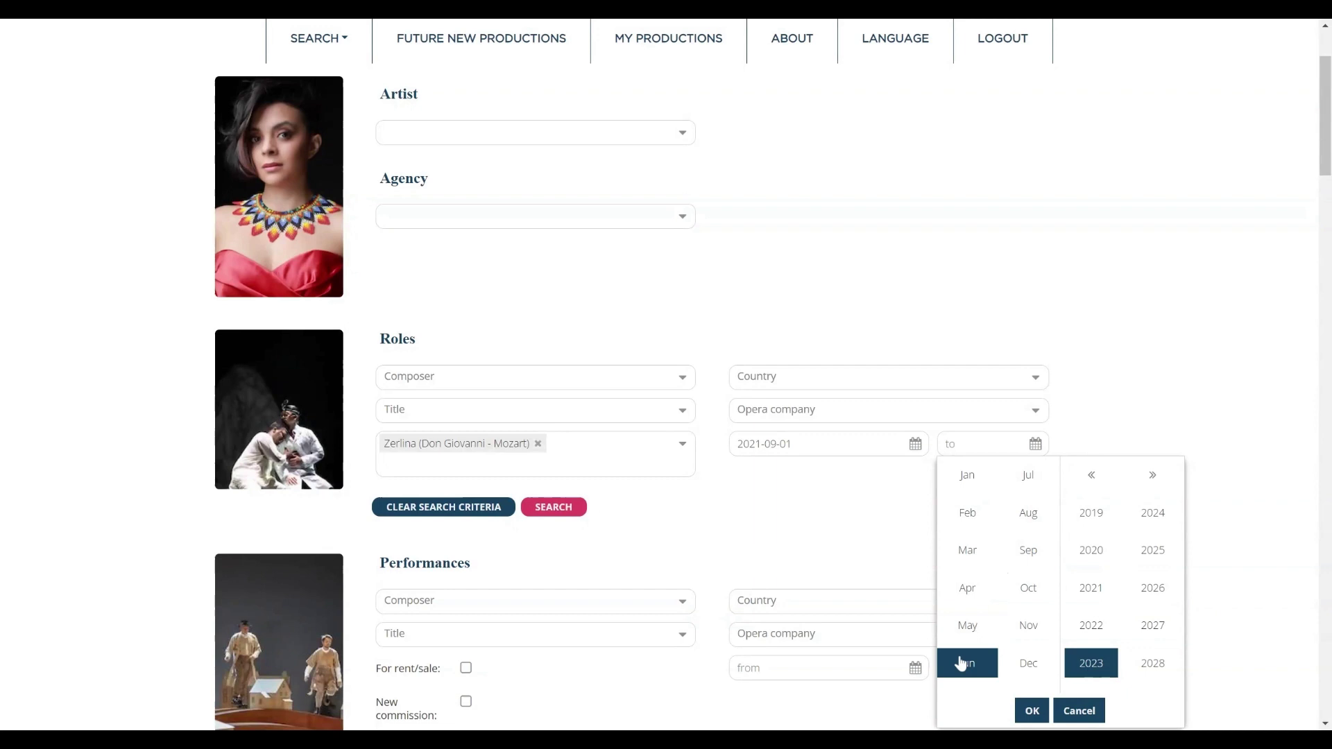
left_click(1032, 710)
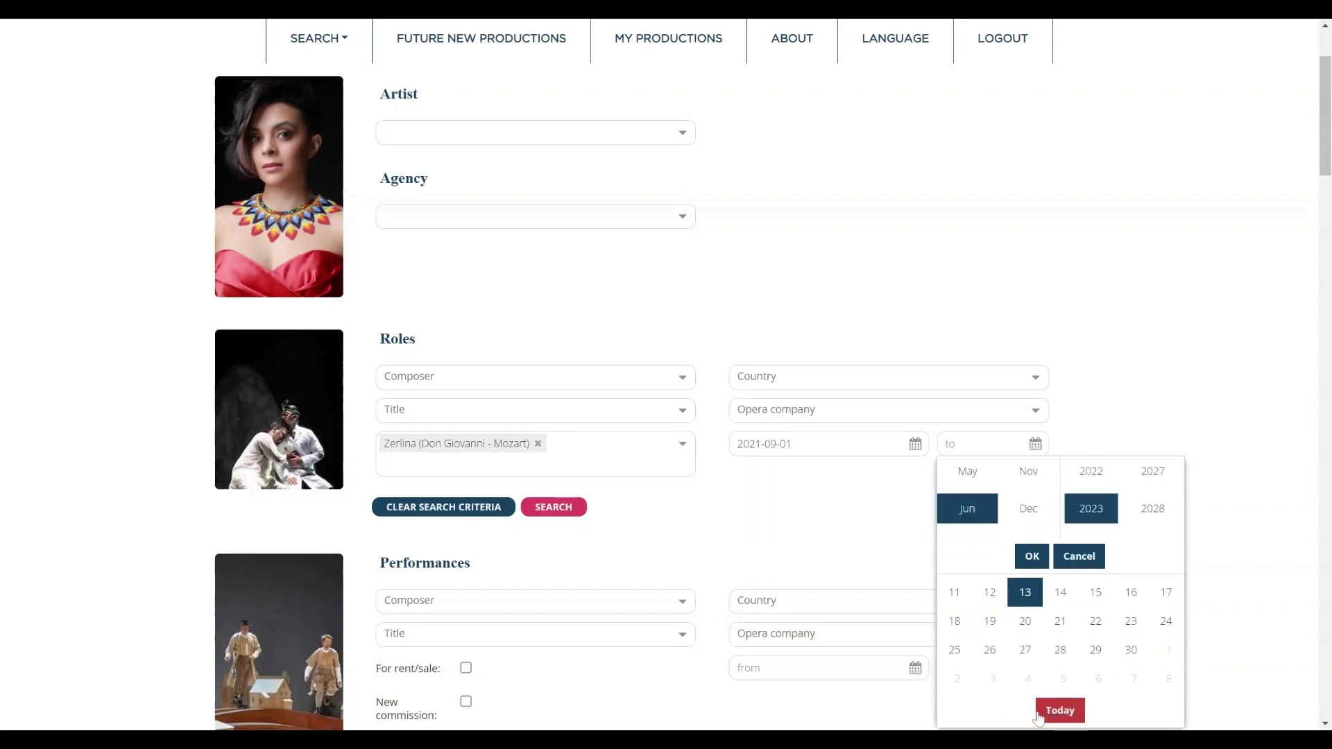
left_click(1130, 650)
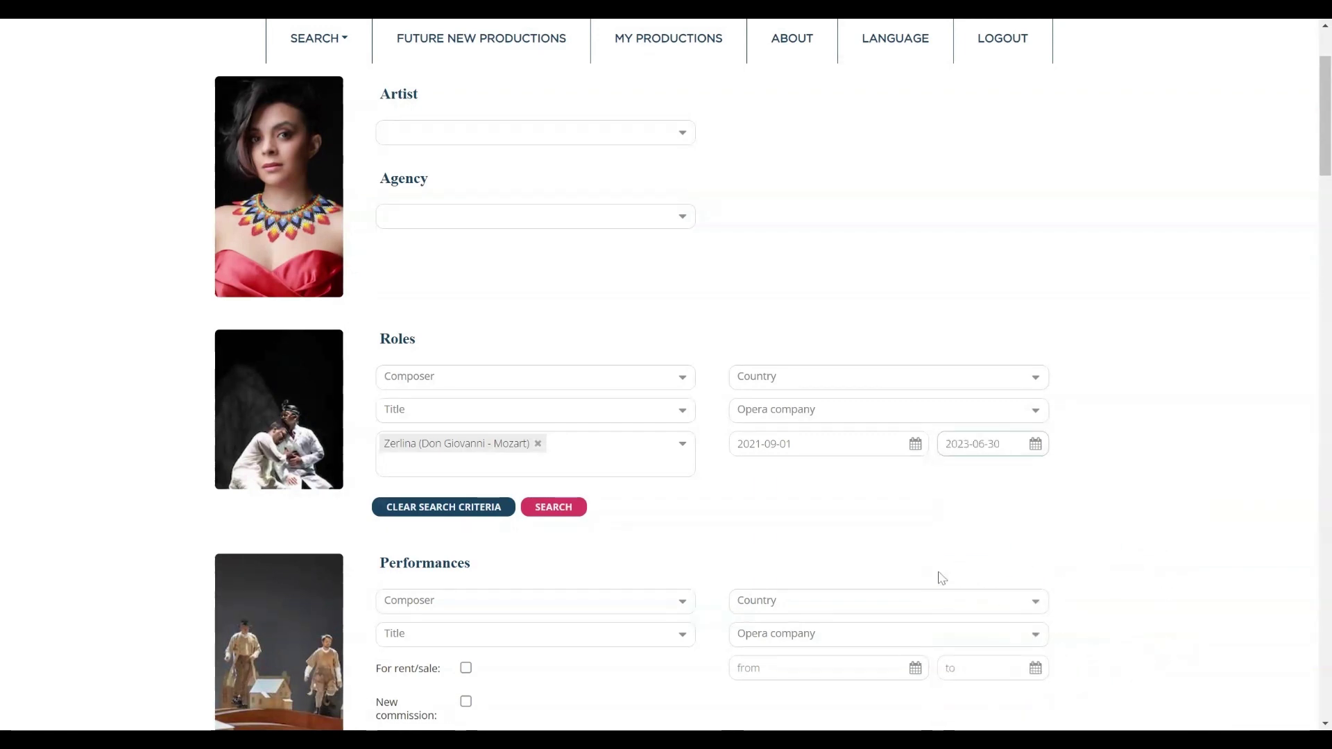
left_click(553, 507)
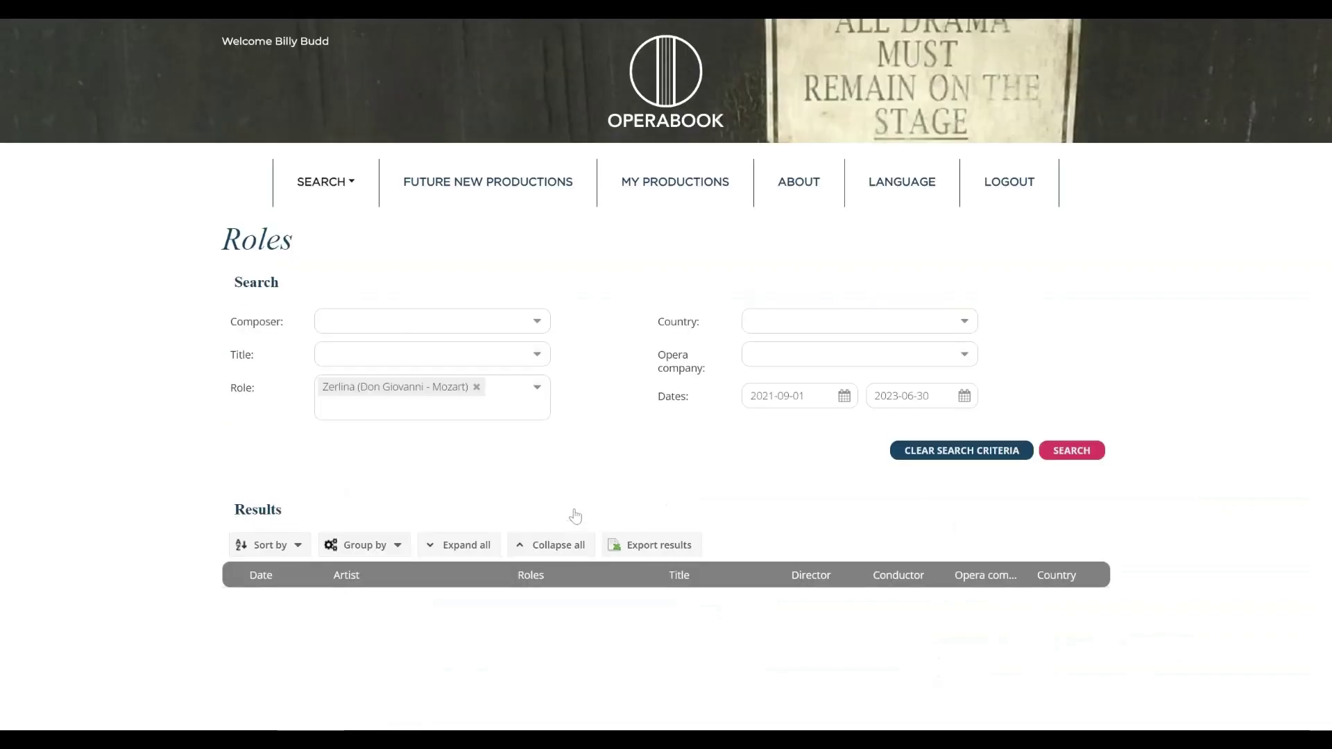
scroll(575, 515, "down", 3)
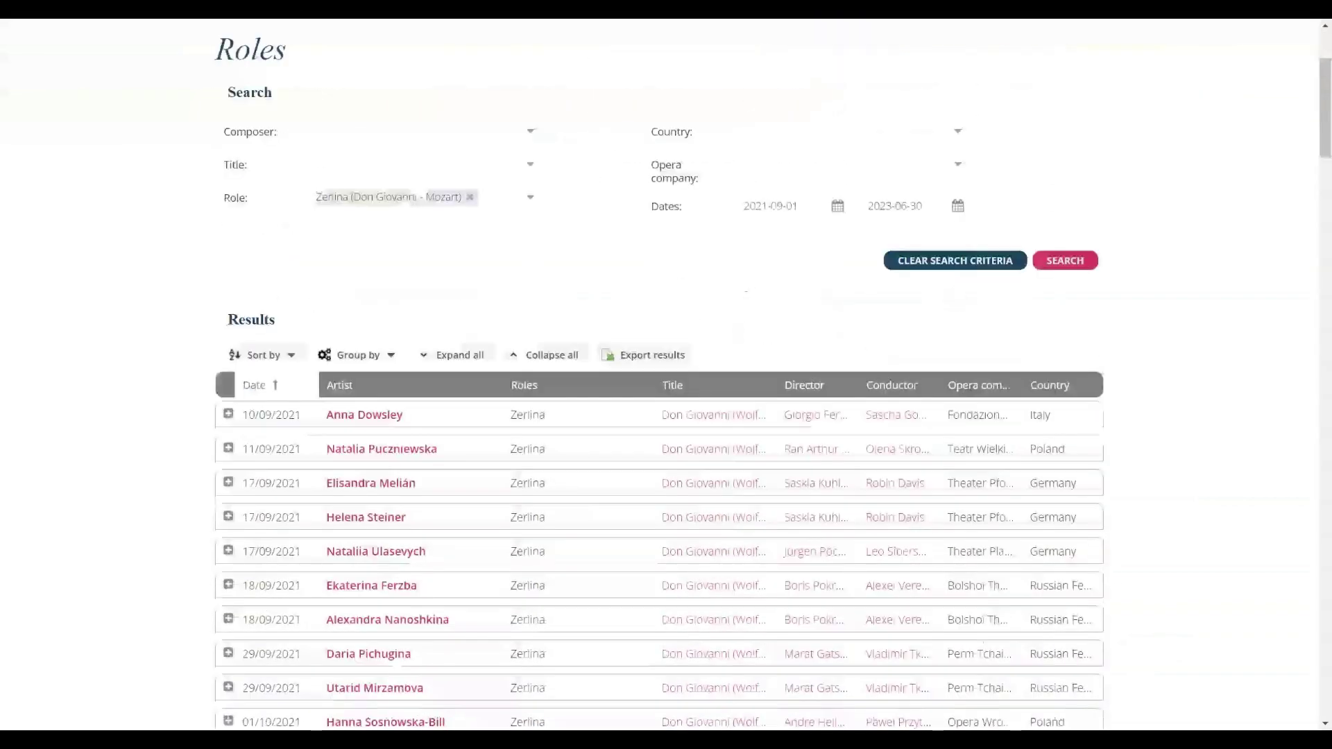
scroll(575, 514, "down", 3)
scroll(574, 514, "down", 2)
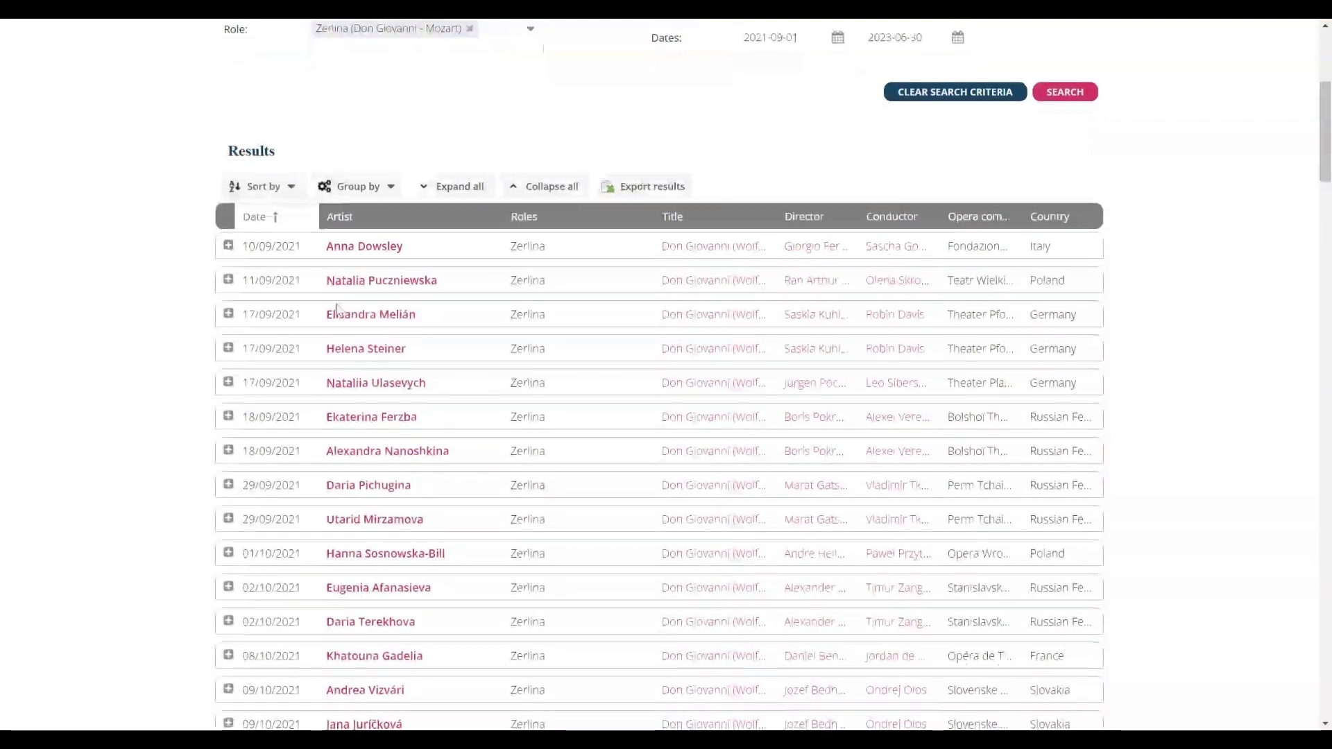
- Sort the Zerlina role results by Country
left_click(289, 187)
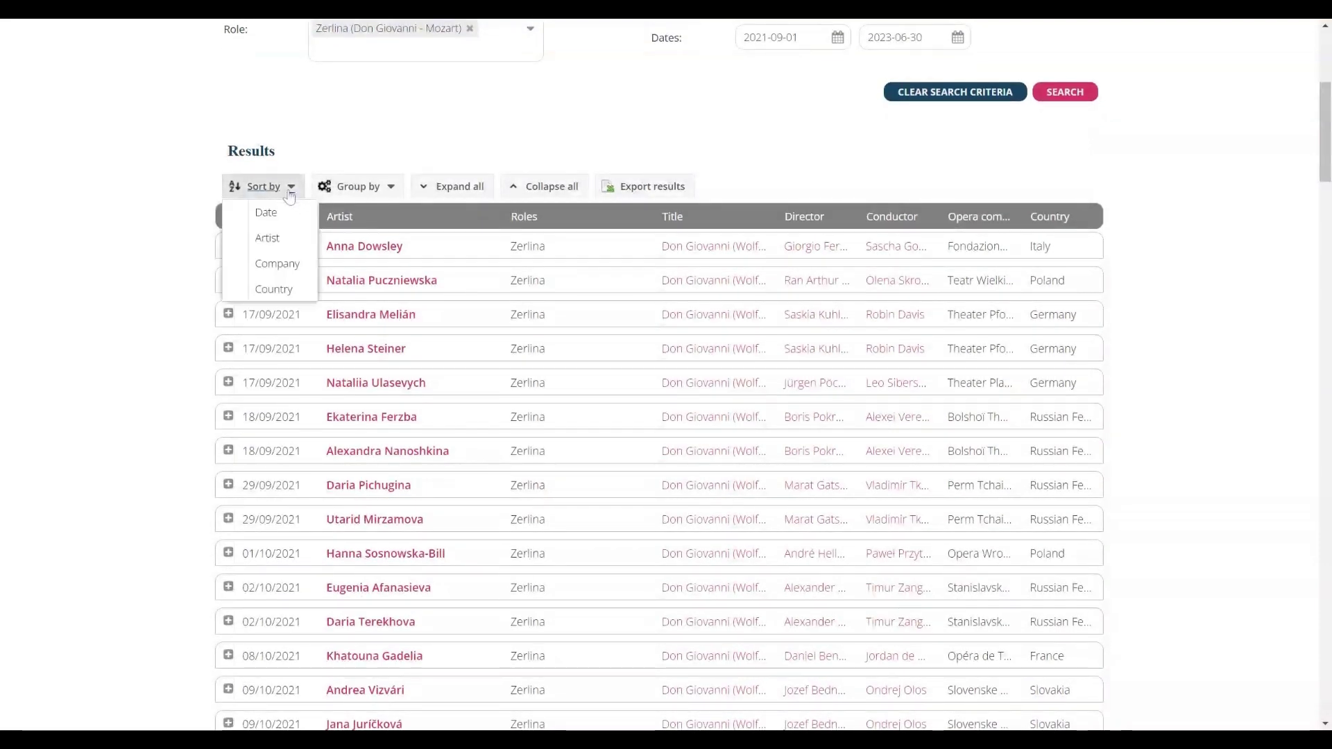
left_click(272, 289)
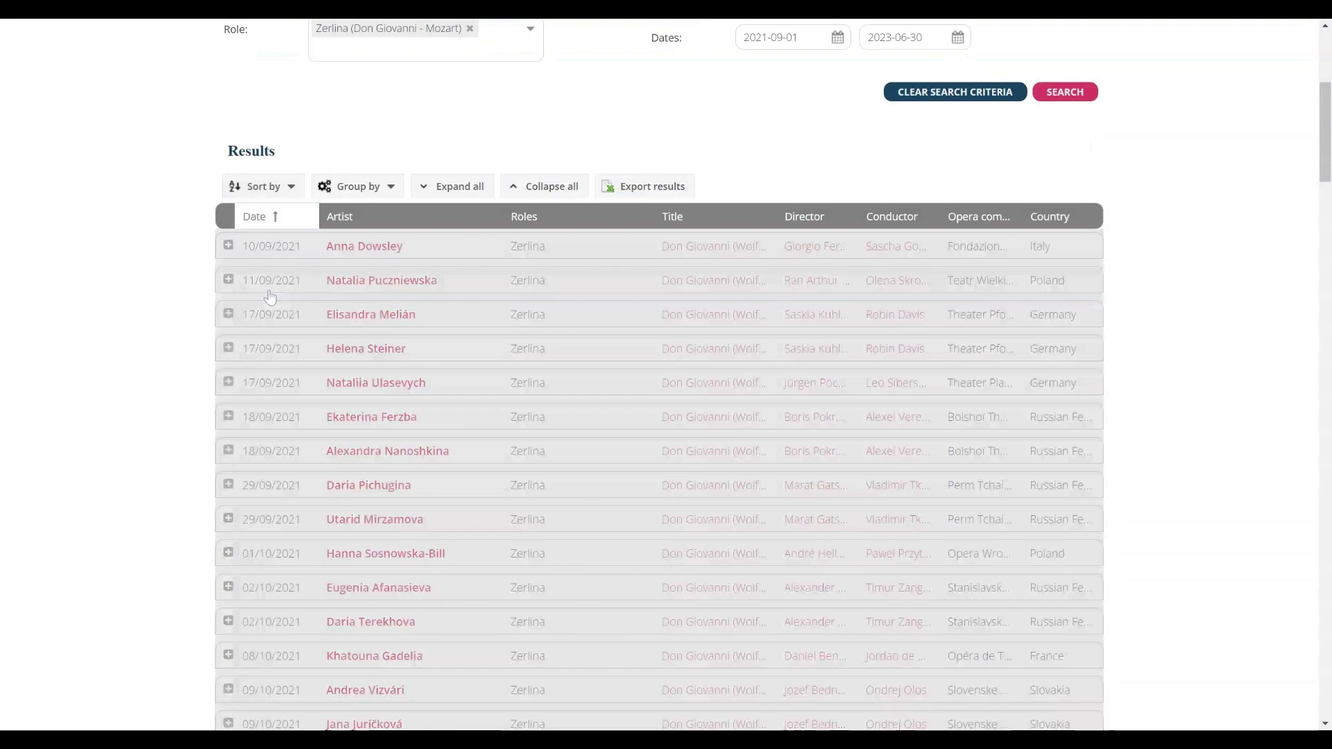
scroll(1064, 279, "down", 4)
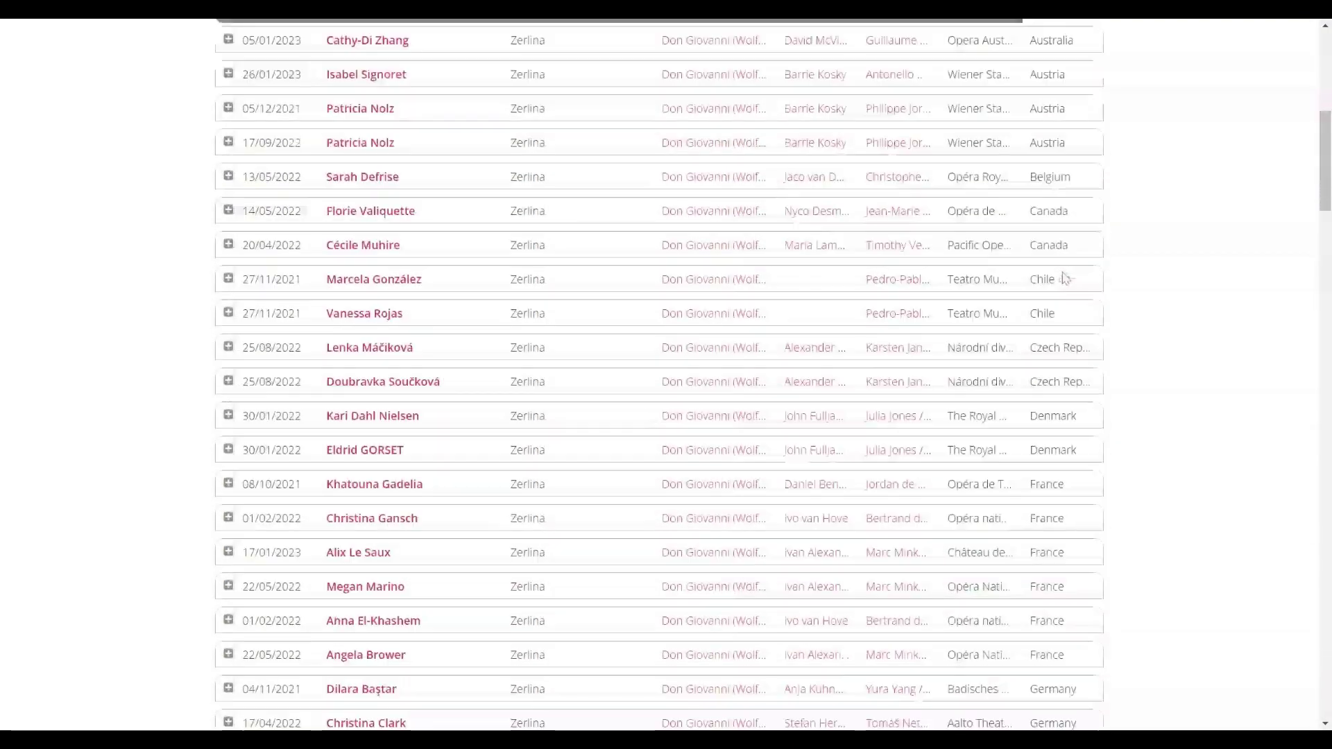
scroll(1065, 280, "down", 3)
scroll(1065, 280, "down", 3)
scroll(1064, 278, "down", 3)
scroll(1064, 279, "down", 3)
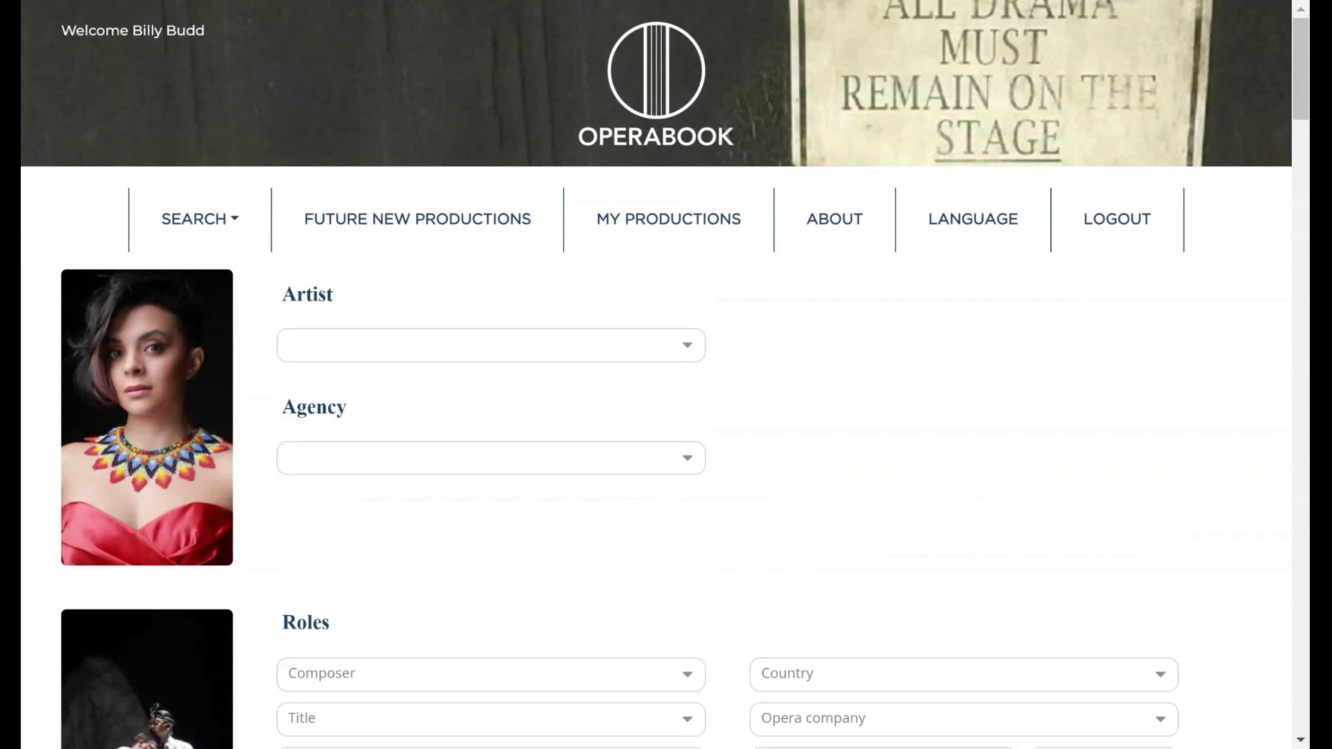
scroll(667, 416, "down", 2)
scroll(667, 416, "down", 5)
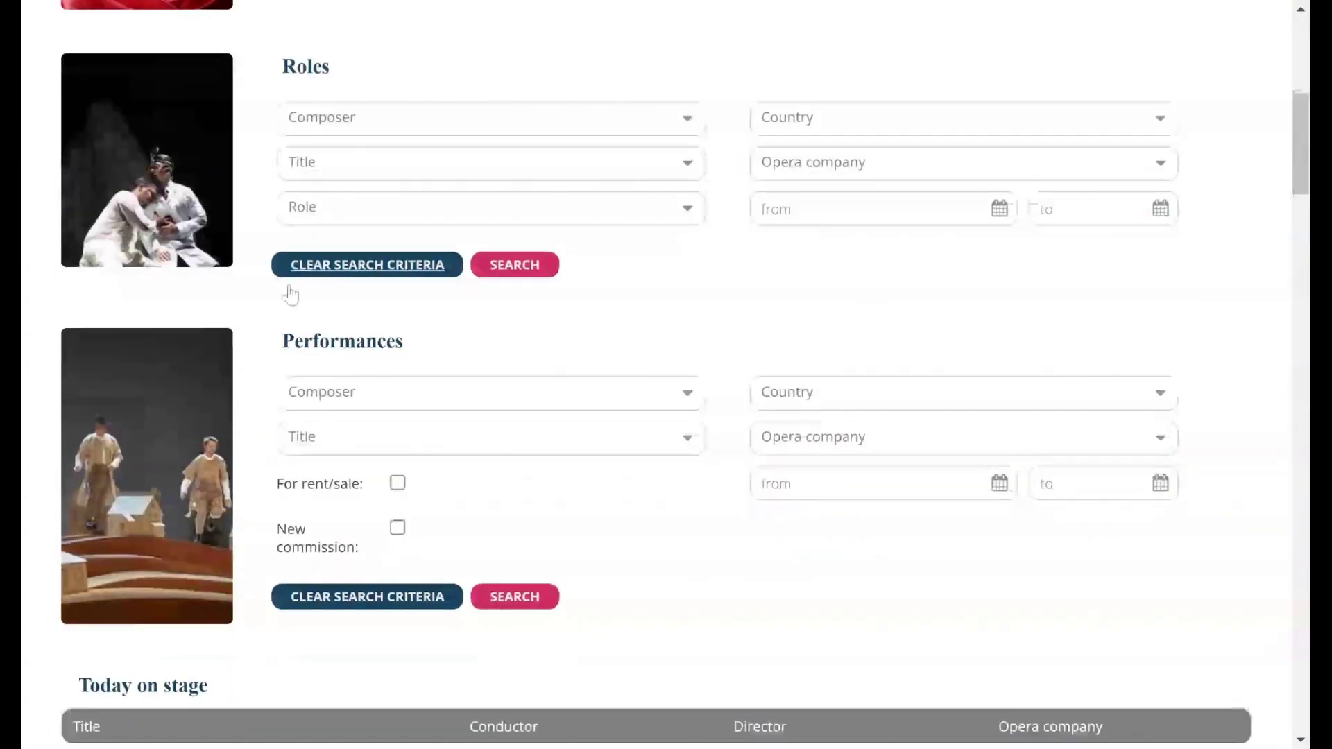
scroll(473, 286, "down", 1)
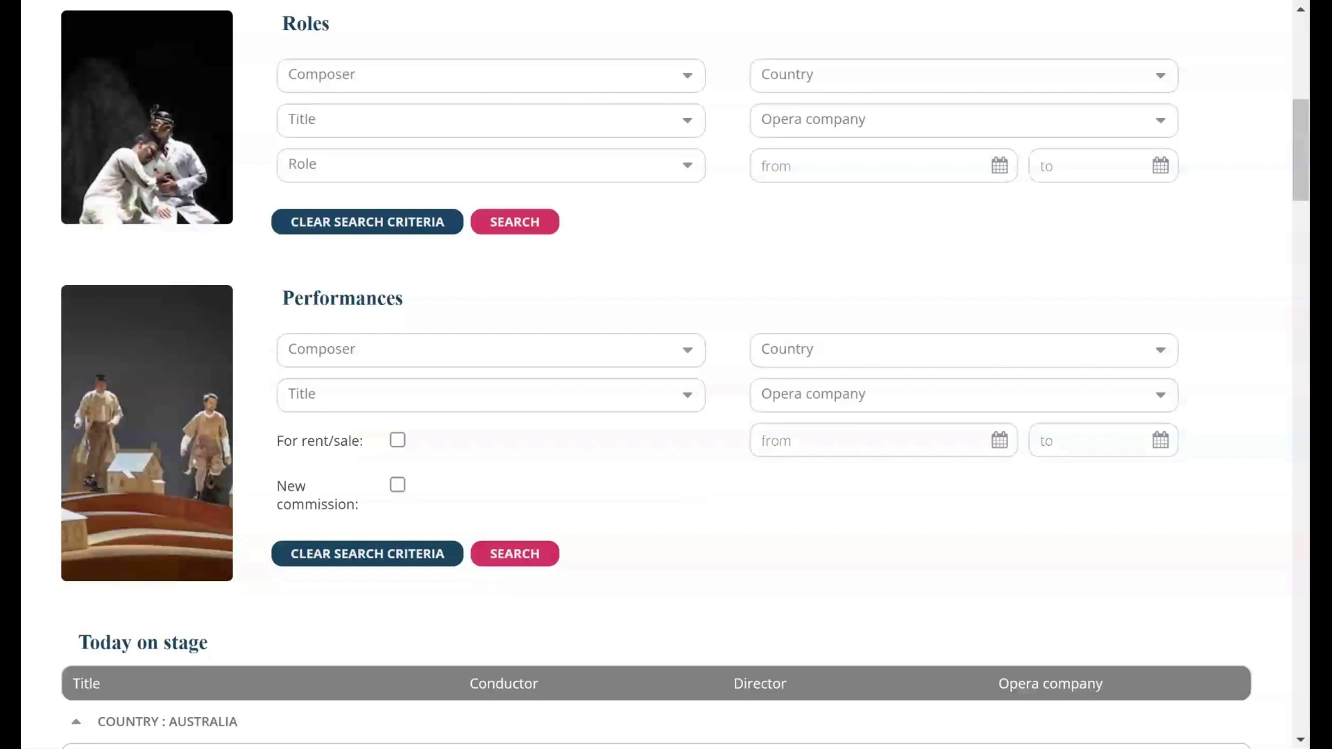
- Search performances of Das Rheingold (Richard Wagner) in Switzerland
key("Tab")
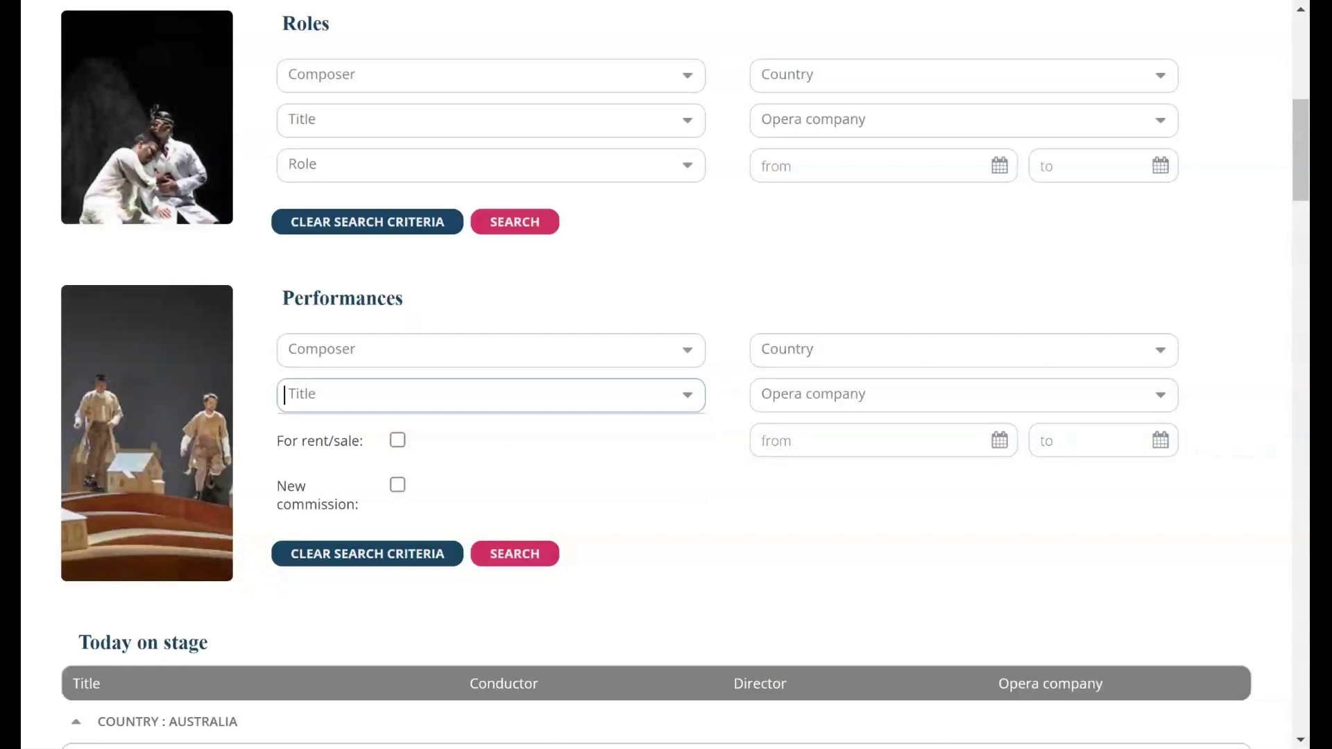
type("rhein")
type("gold")
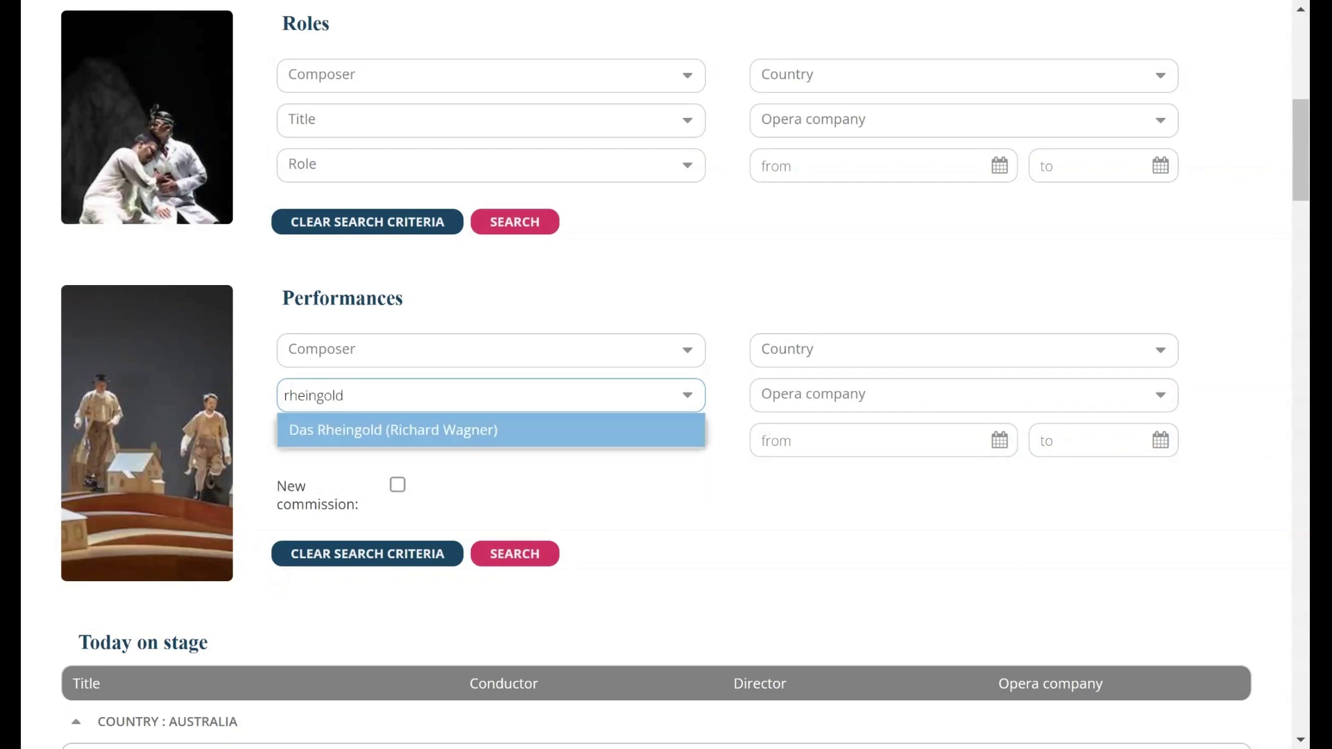
left_click(481, 430)
left_click(963, 349)
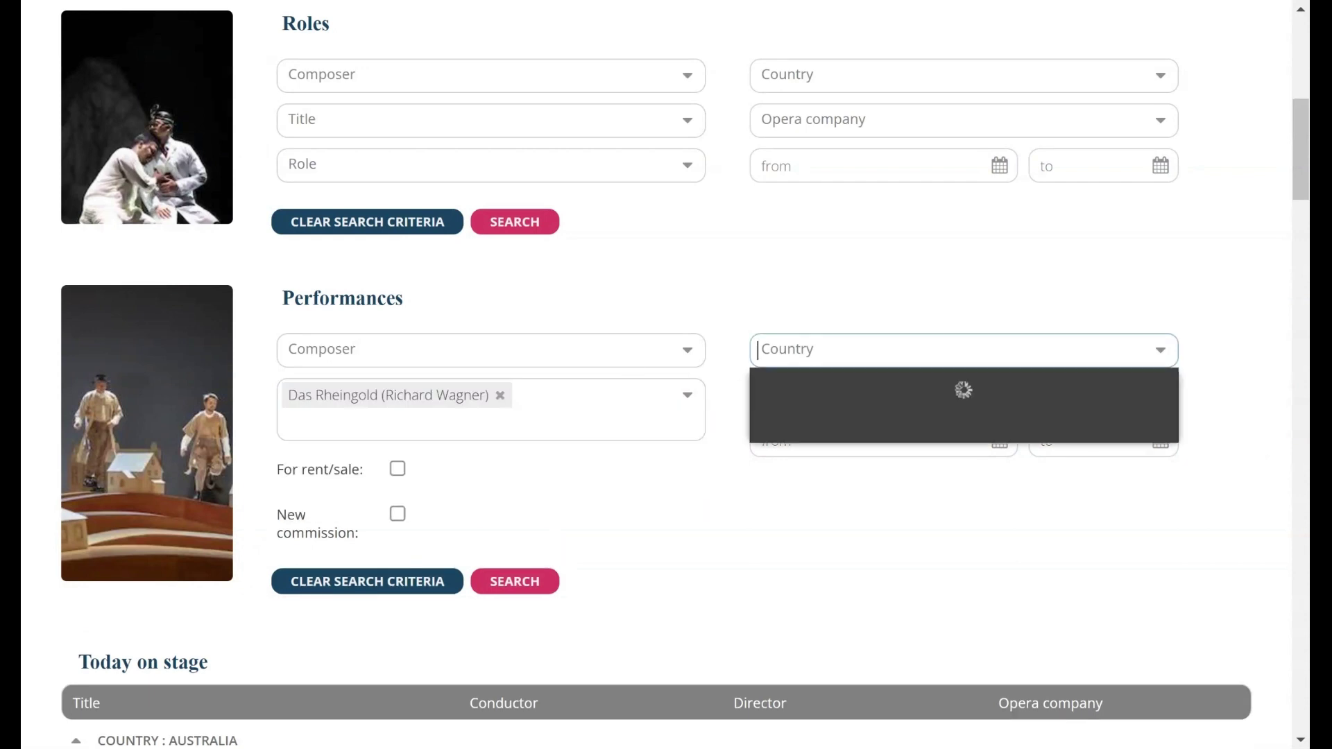
type("sw")
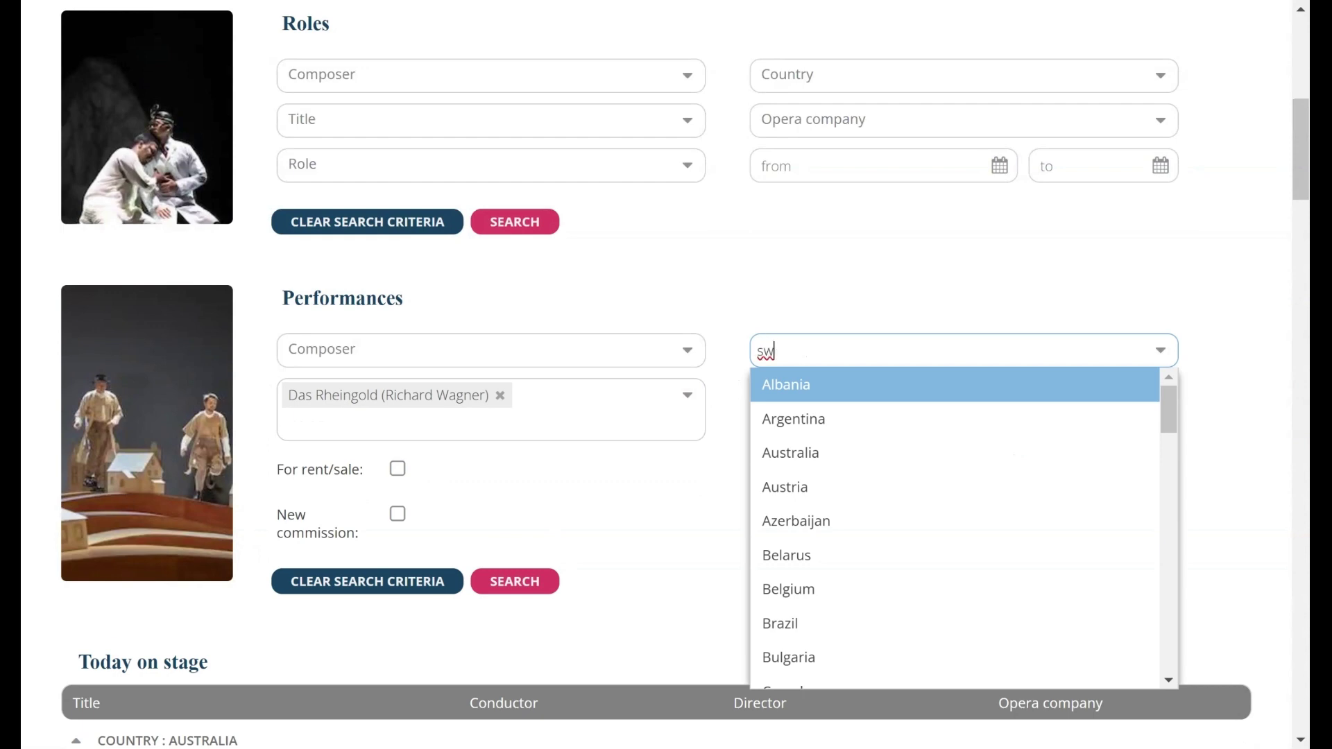
type("i")
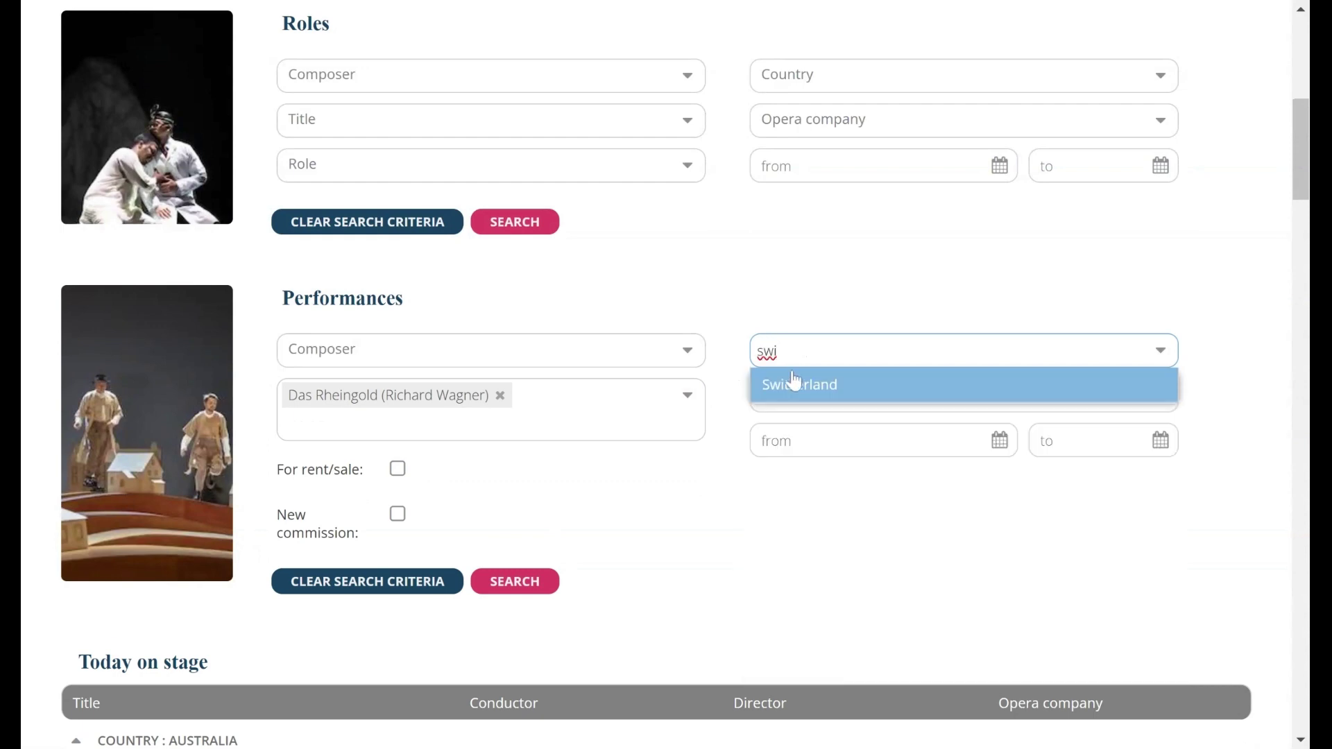
left_click(794, 383)
left_click(521, 581)
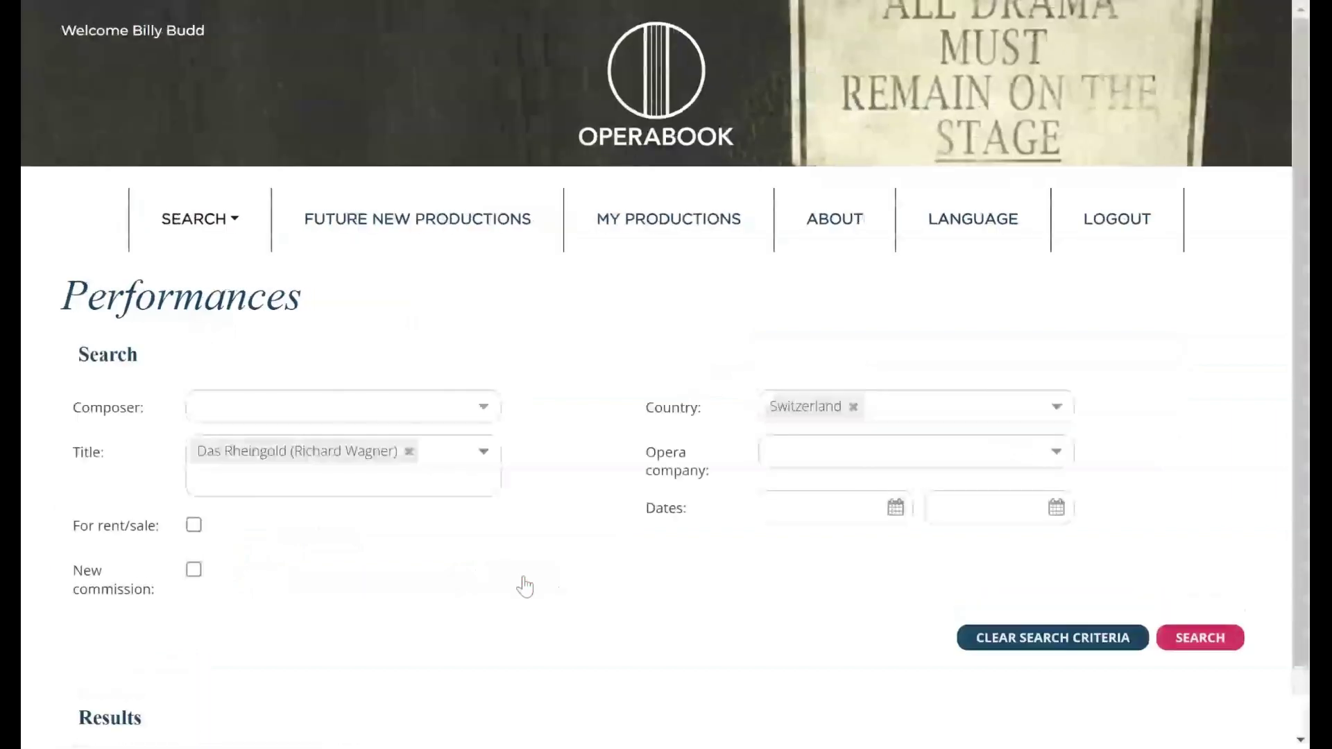
scroll(525, 586, "down", 5)
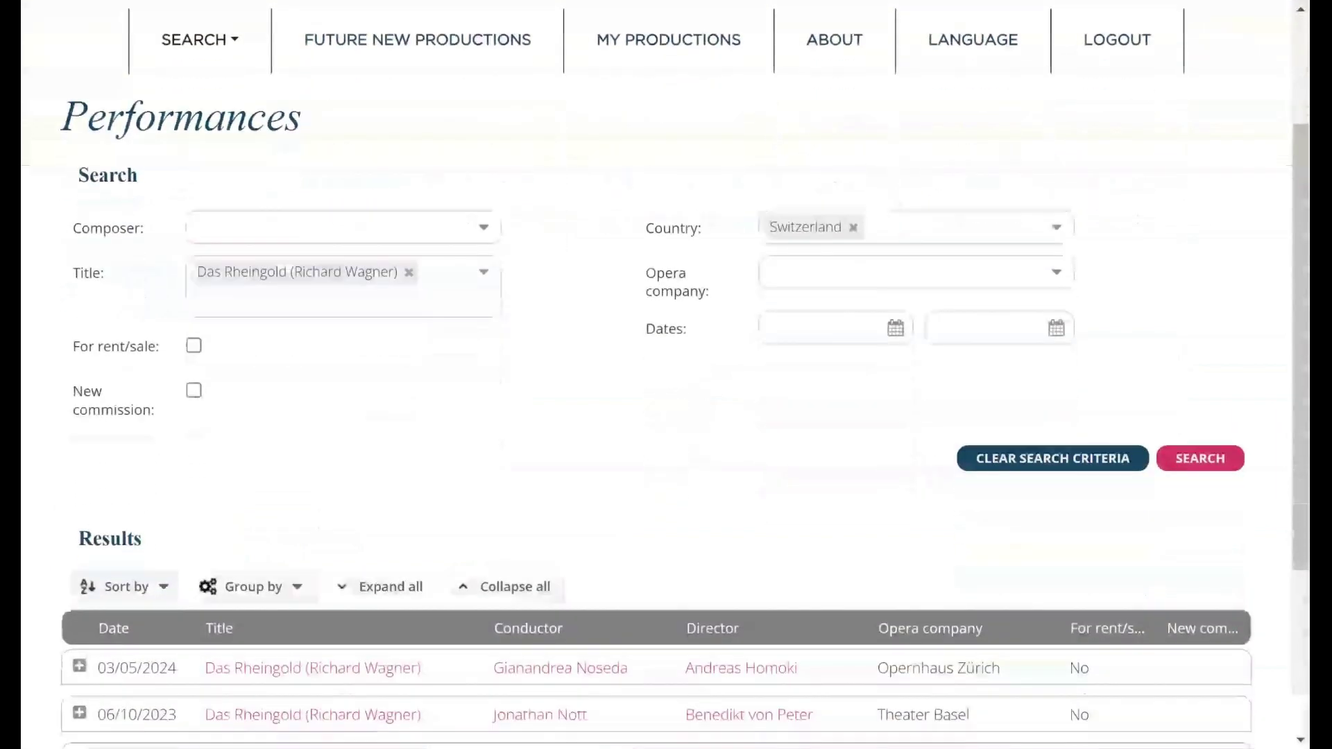
scroll(416, 470, "down", 2)
scroll(416, 470, "down", 2)
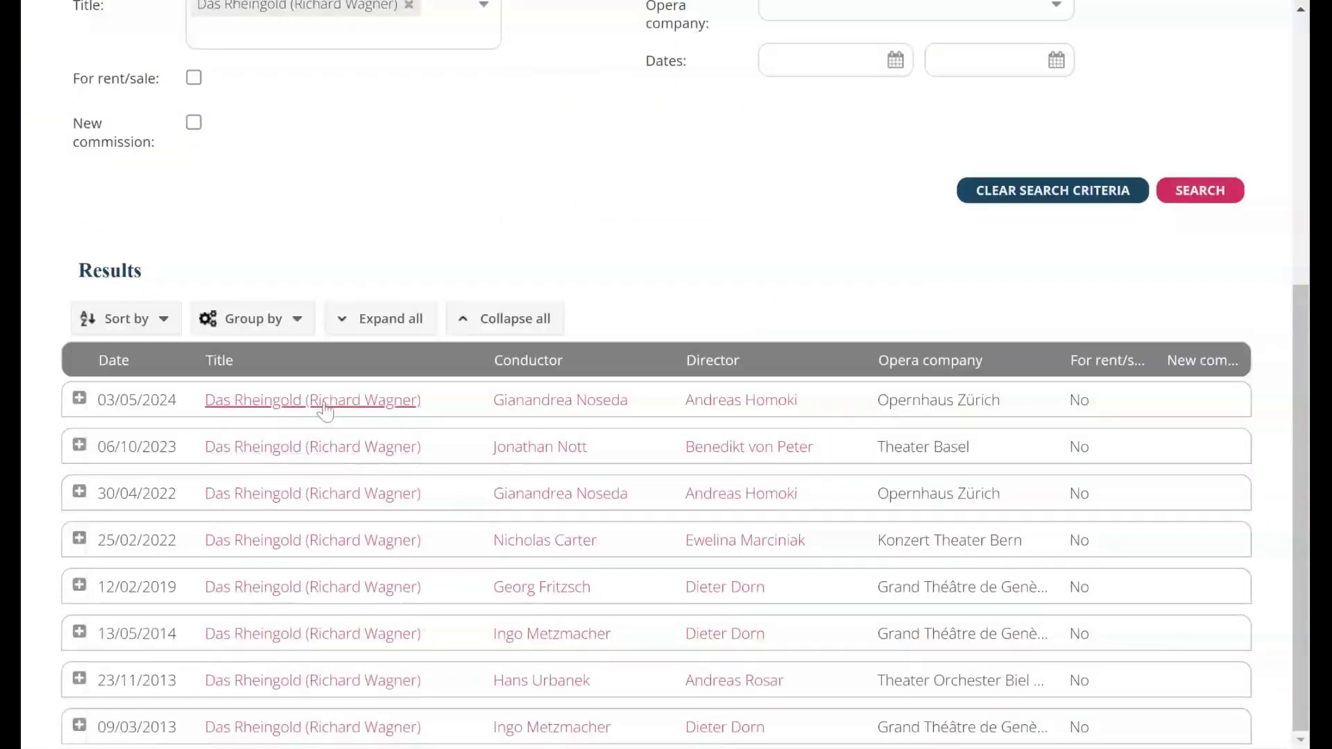
- Open Theater Basel's Das Rheingold production page
left_click(318, 450)
scroll(321, 450, "down", 3)
scroll(320, 450, "down", 3)
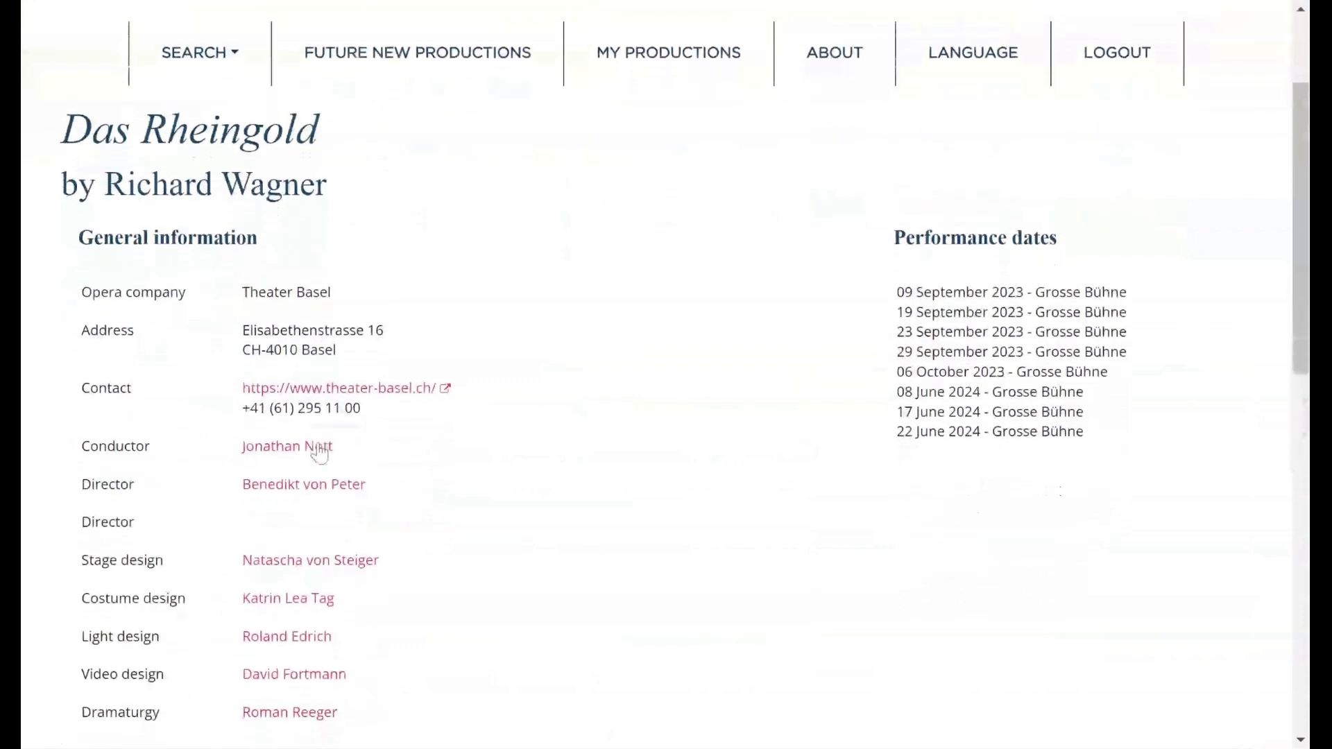
scroll(320, 450, "down", 2)
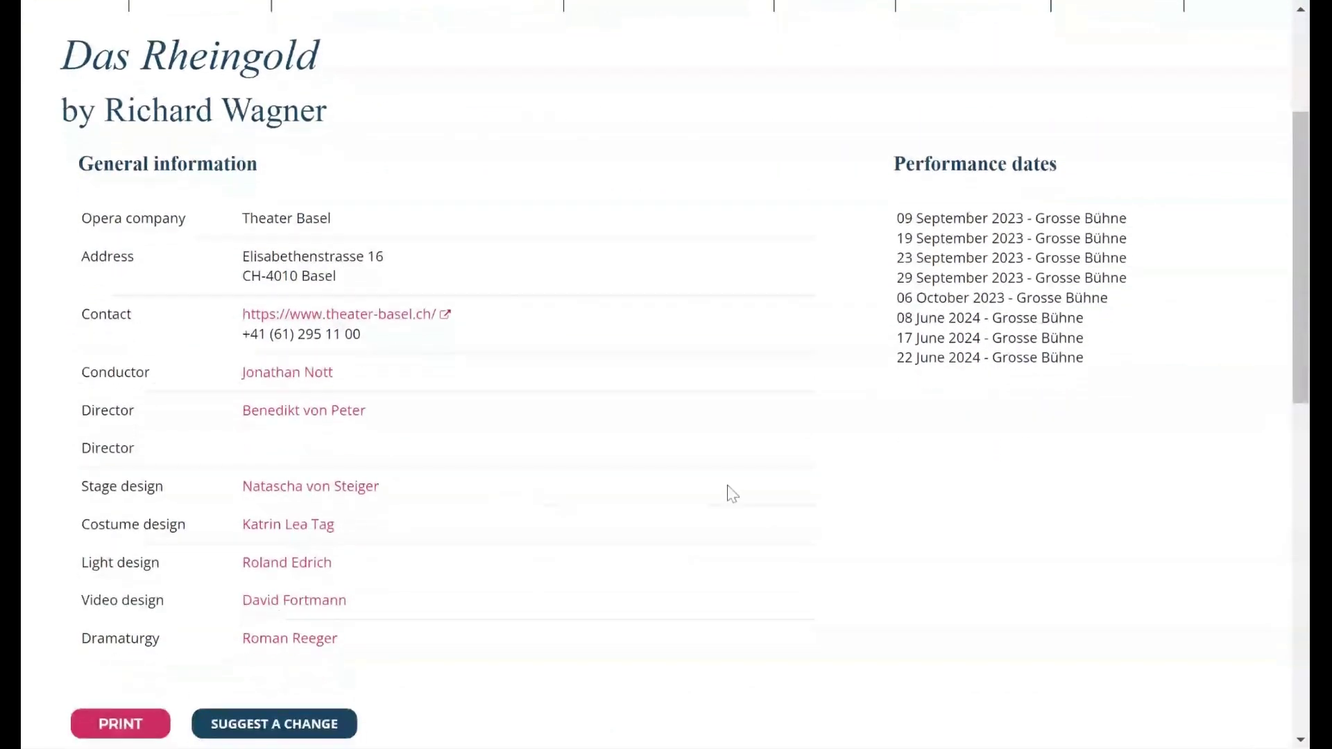
scroll(704, 397, "down", 2)
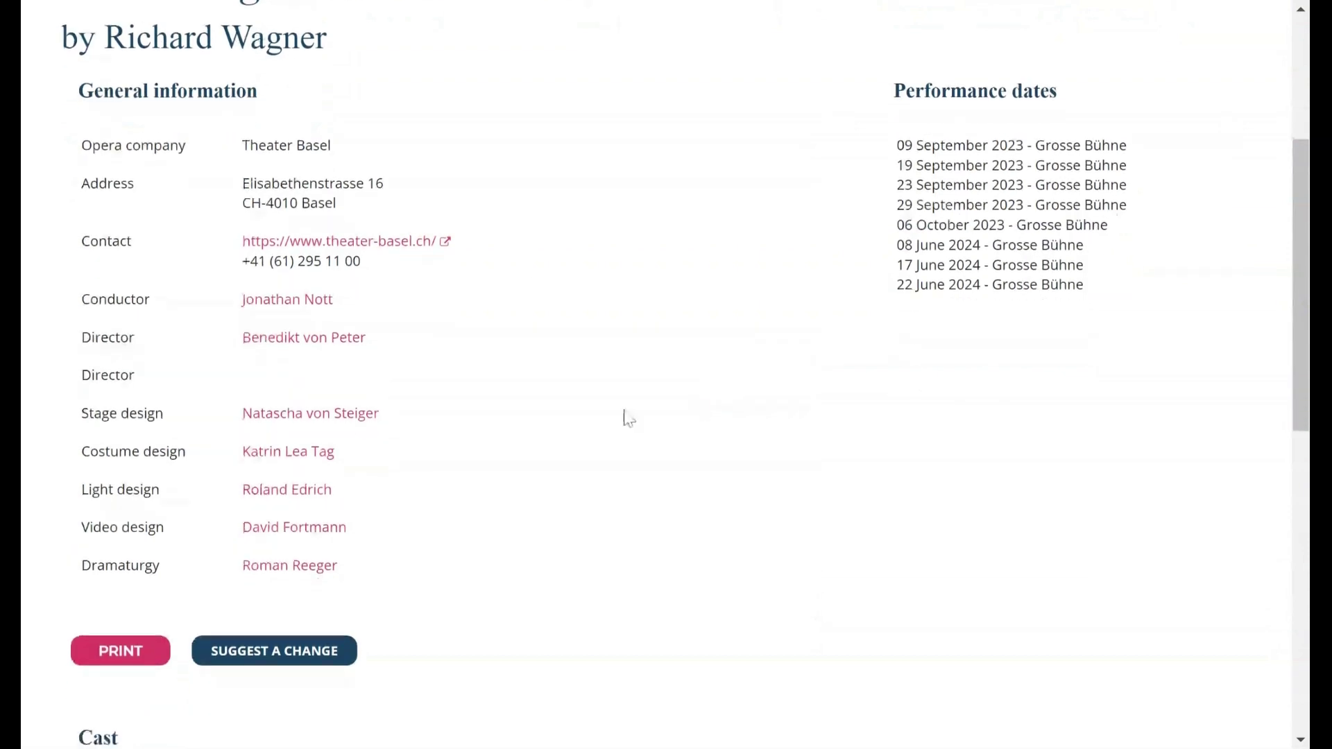
scroll(449, 183, "down", 5)
scroll(449, 183, "down", 5)
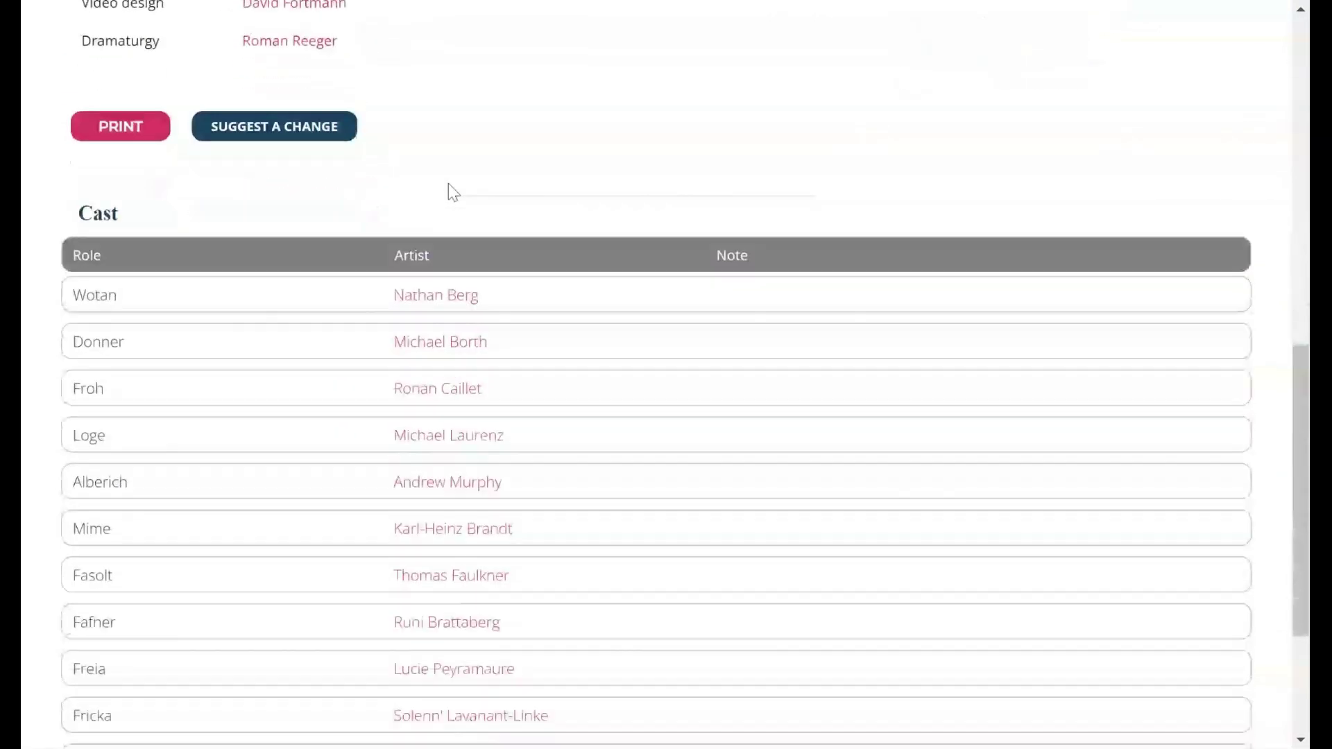
scroll(449, 184, "down", 2)
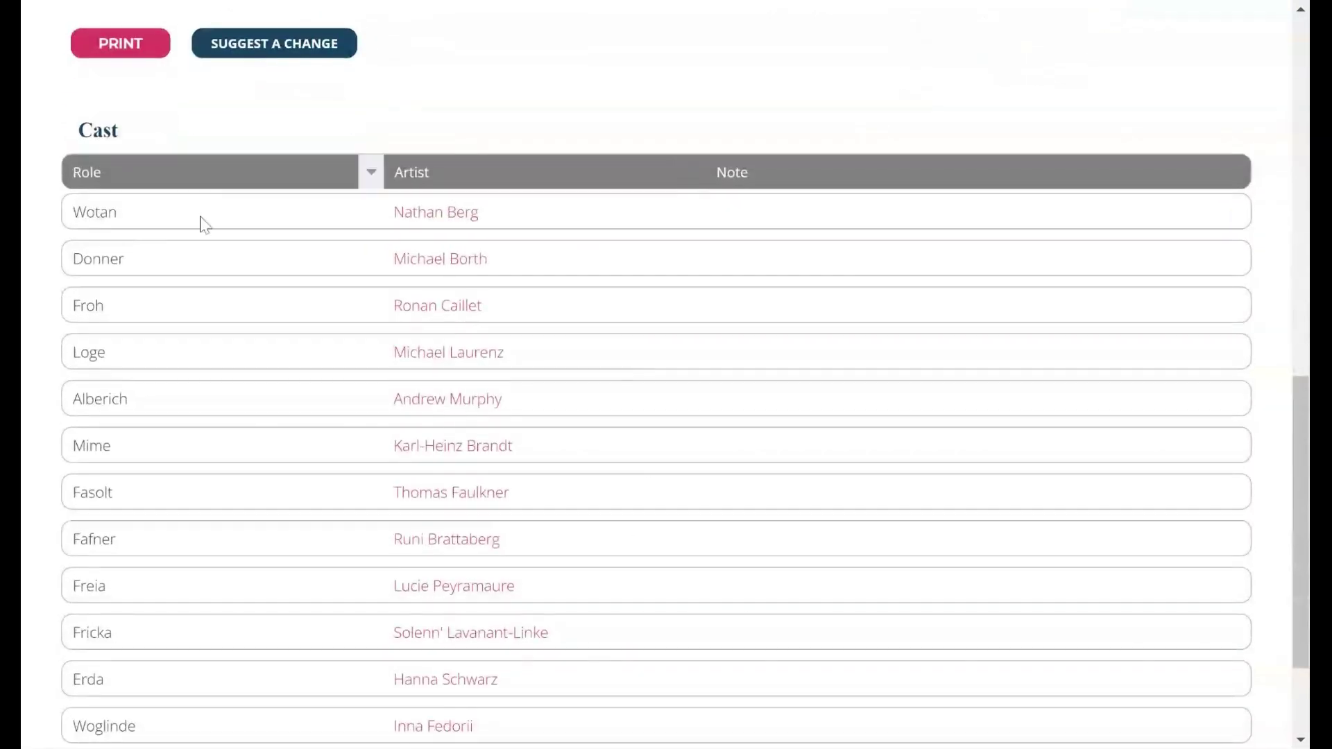
mouse_move(512, 172)
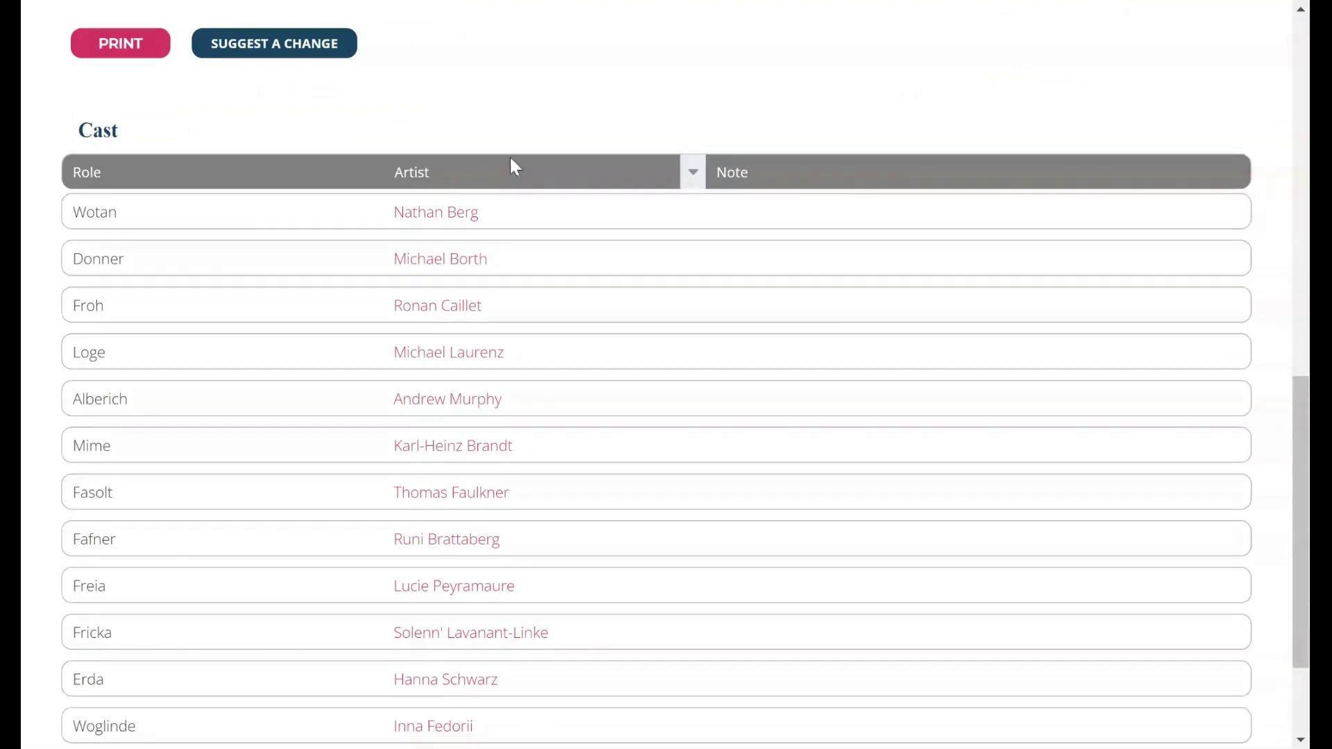
scroll(509, 155, "up", 1)
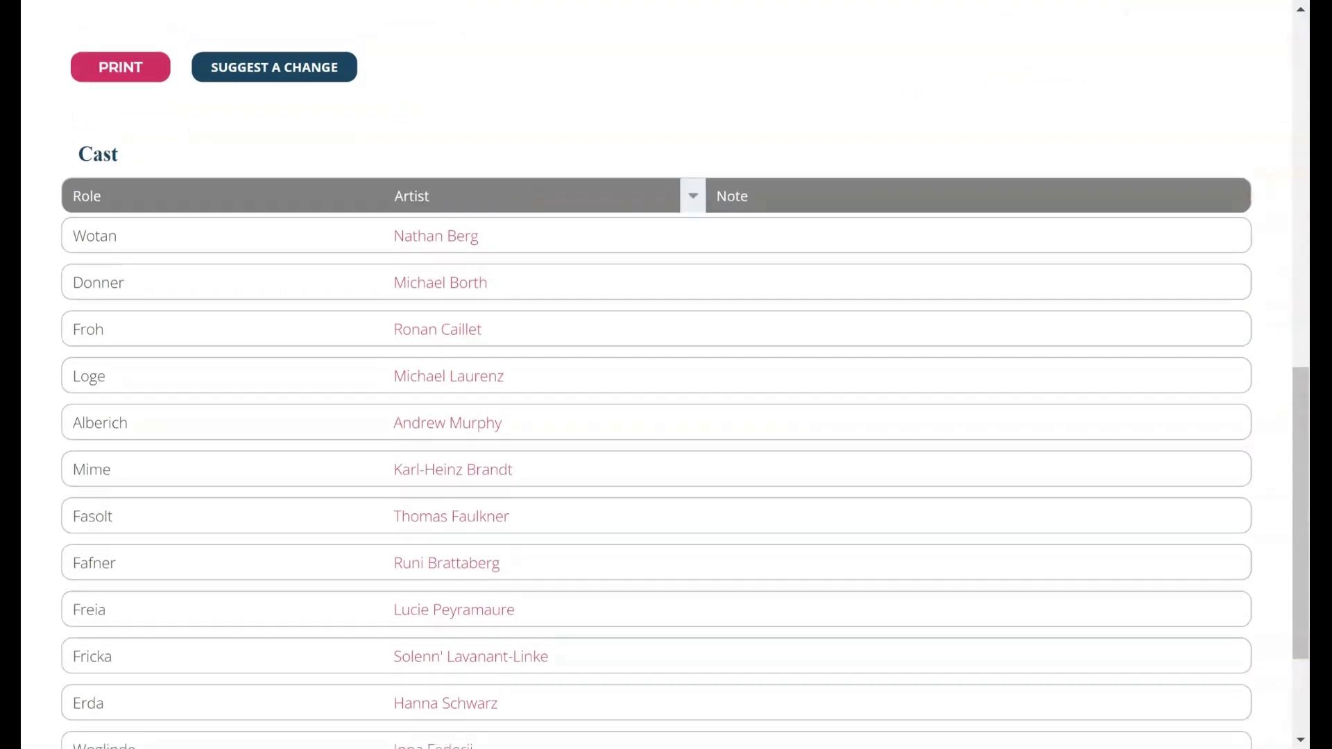
scroll(509, 154, "up", 4)
scroll(509, 156, "up", 3)
scroll(509, 155, "up", 2)
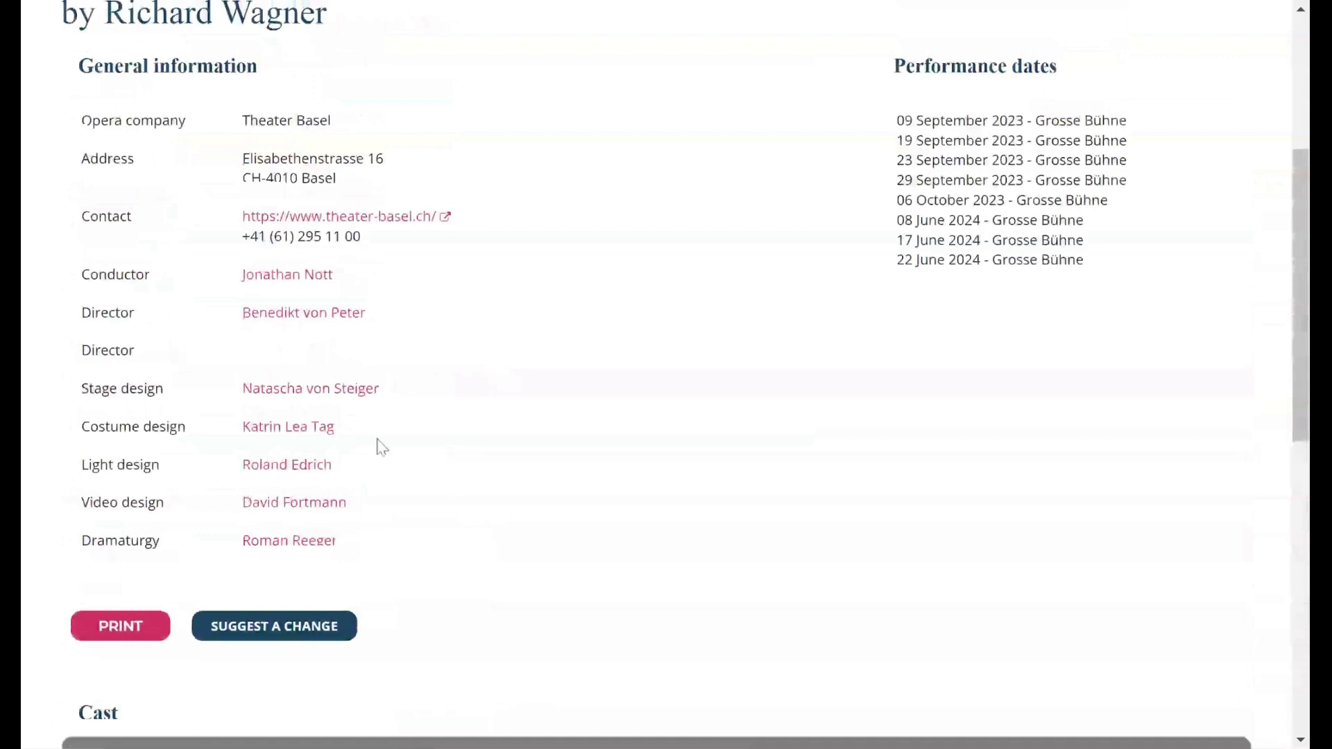
- Write and send the 'Cast change!!' suggestion for Theater Basel's Das Rheingold
left_click(274, 626)
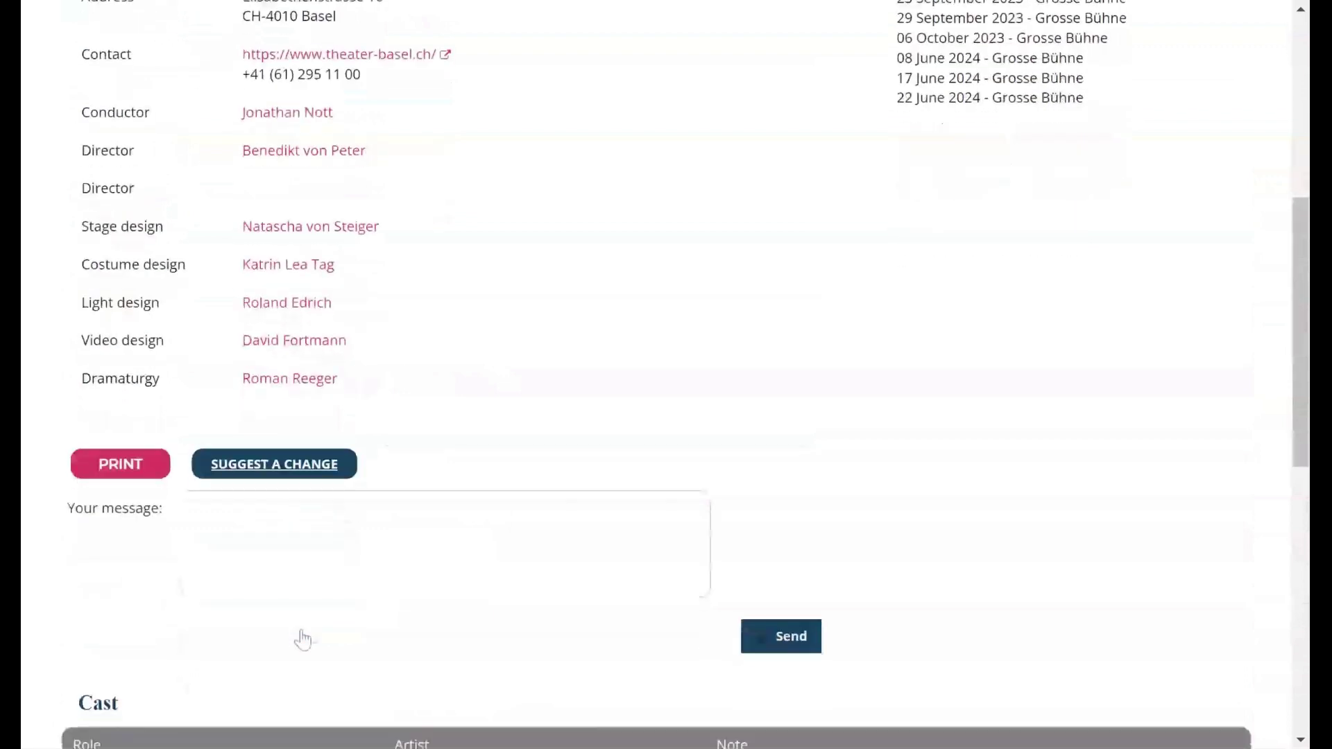
left_click(447, 521)
type("Ca")
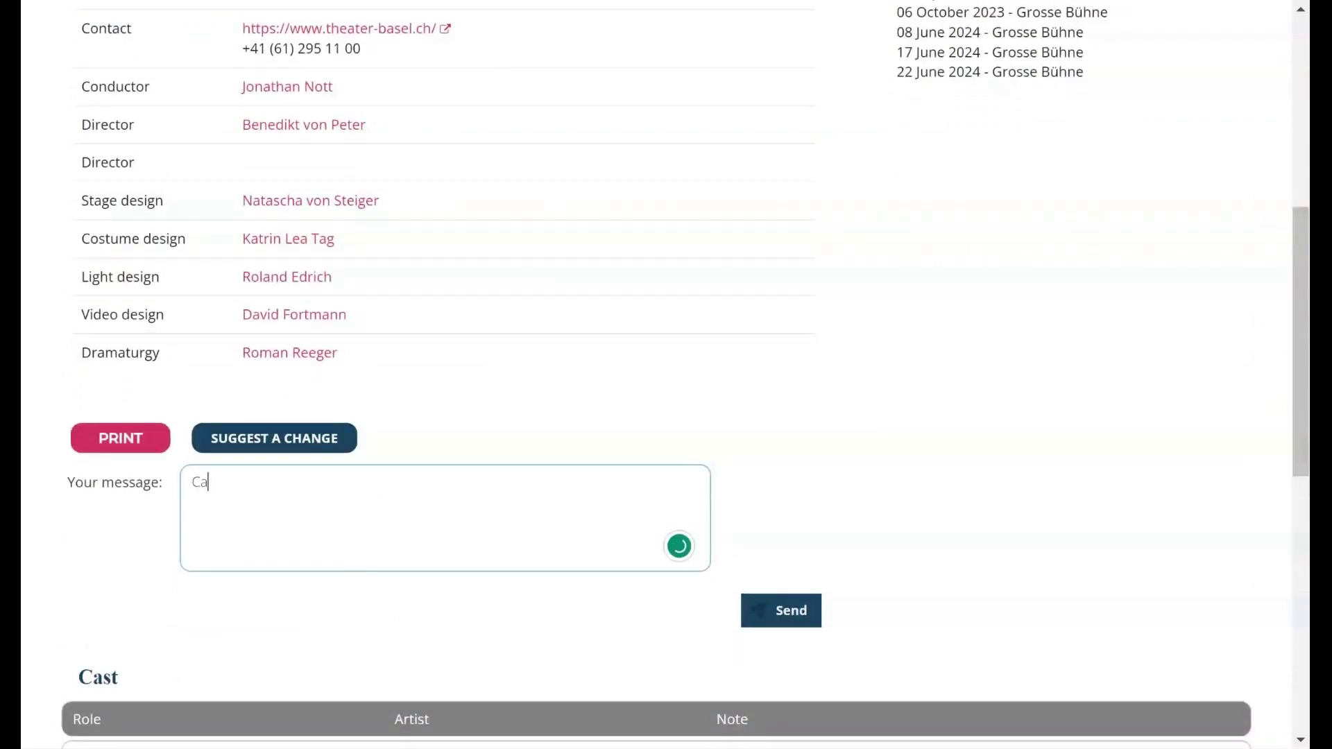
type("st change")
type("!!!")
left_click(792, 610)
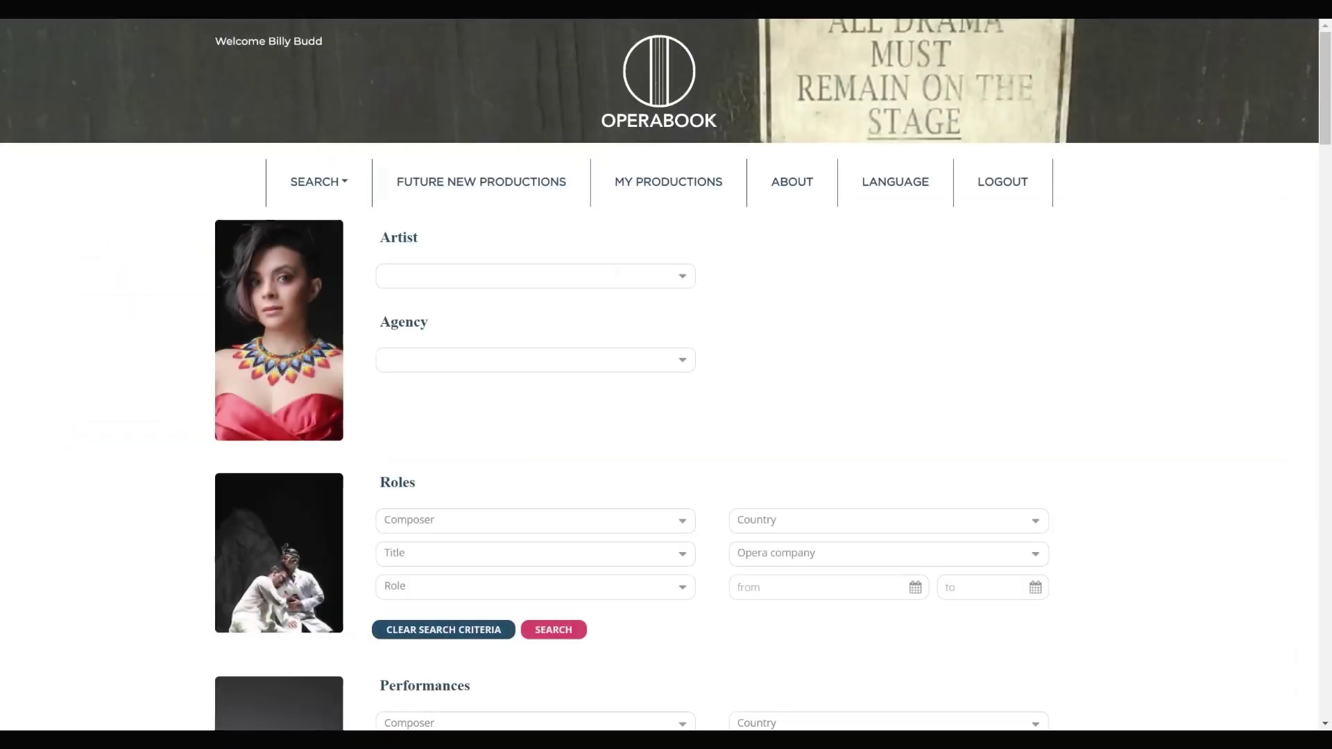
scroll(667, 417, "down", 5)
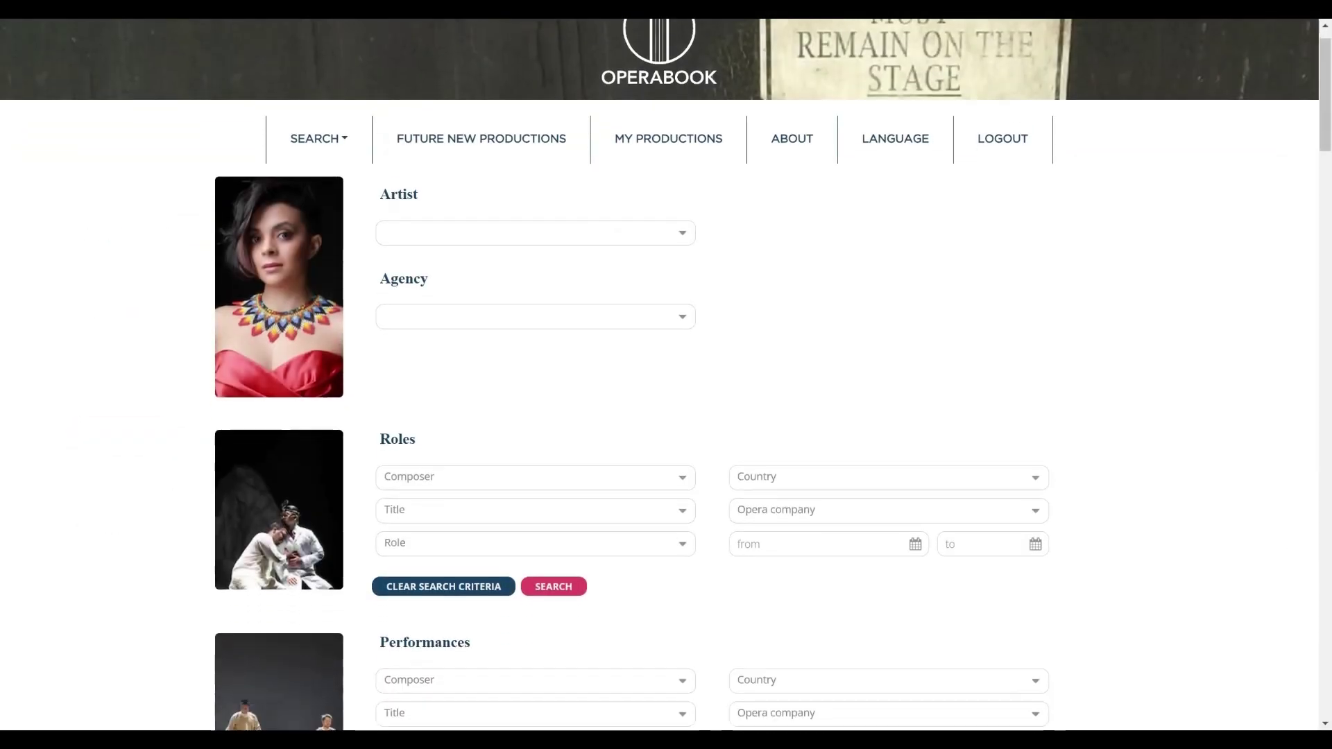
scroll(667, 417, "down", 1)
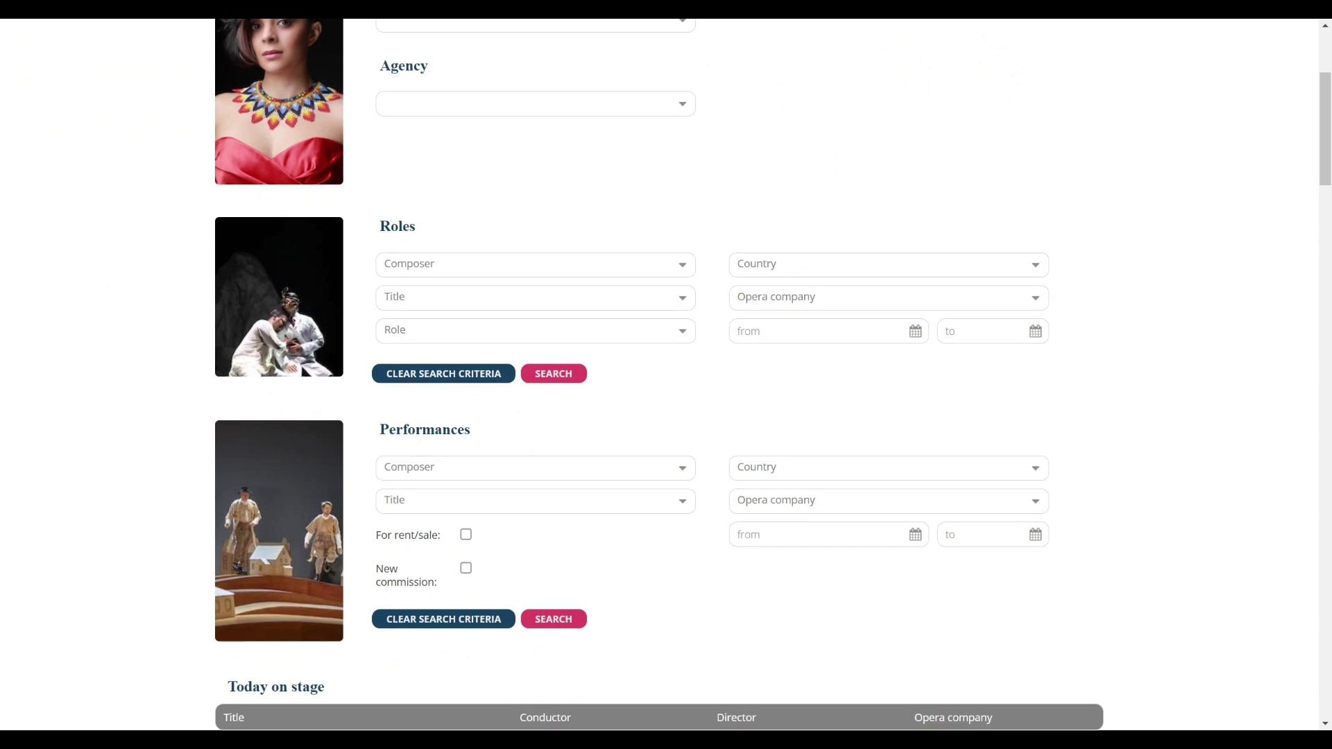
- Search performances for Aida (Giuseppe Verdi), limited to productions for rent or sale
left_click(535, 479)
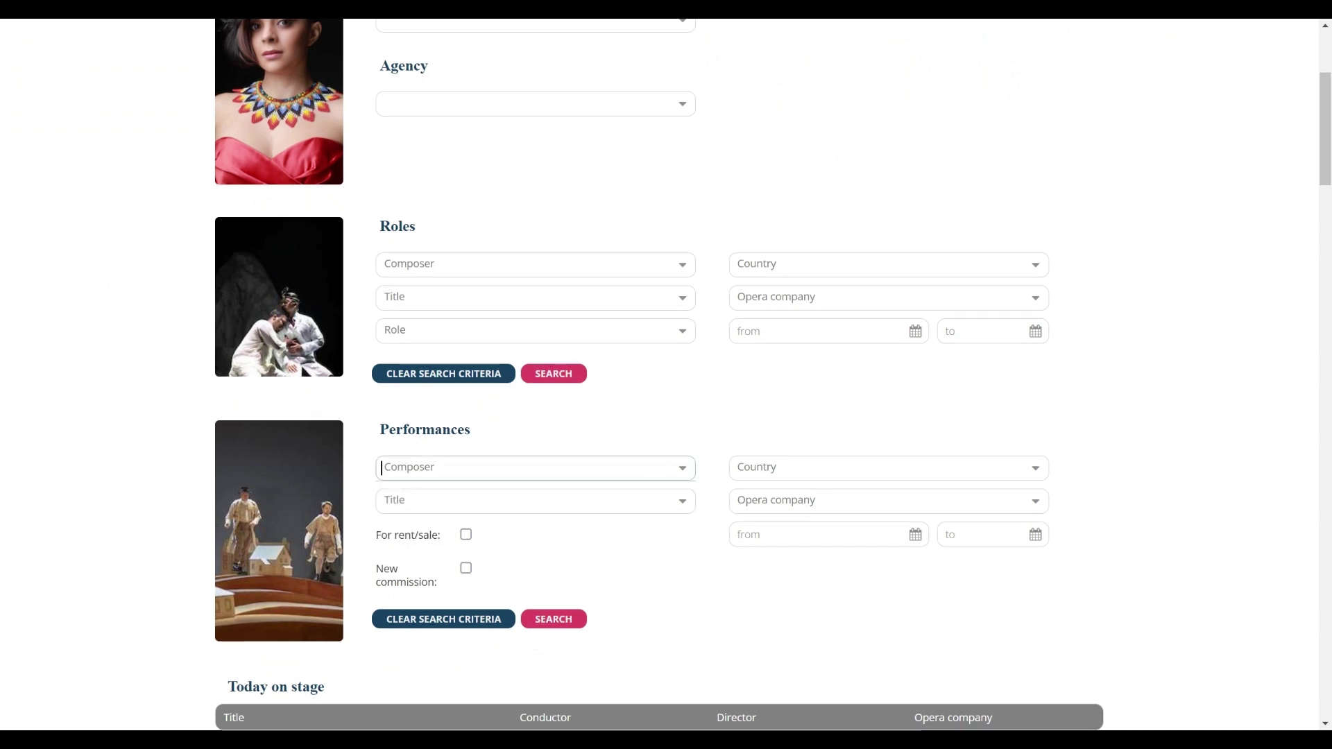
key("Tab")
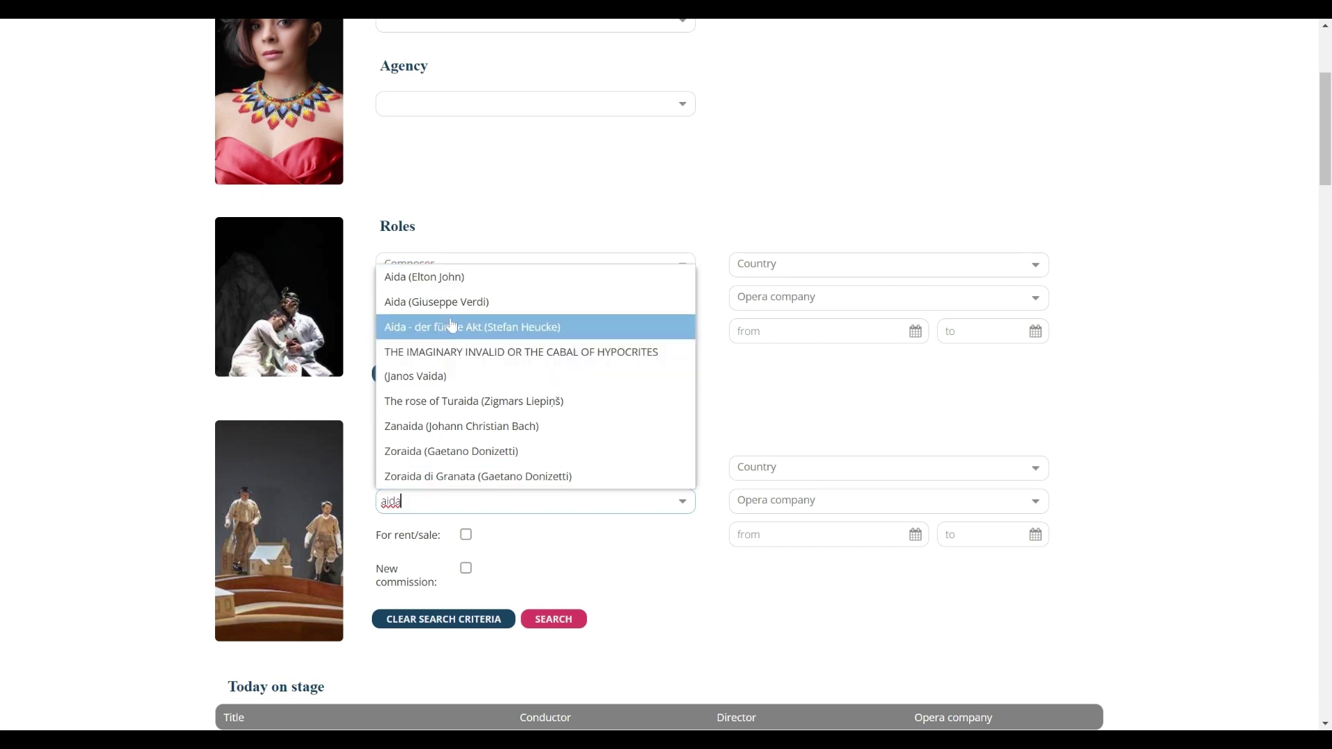
left_click(451, 302)
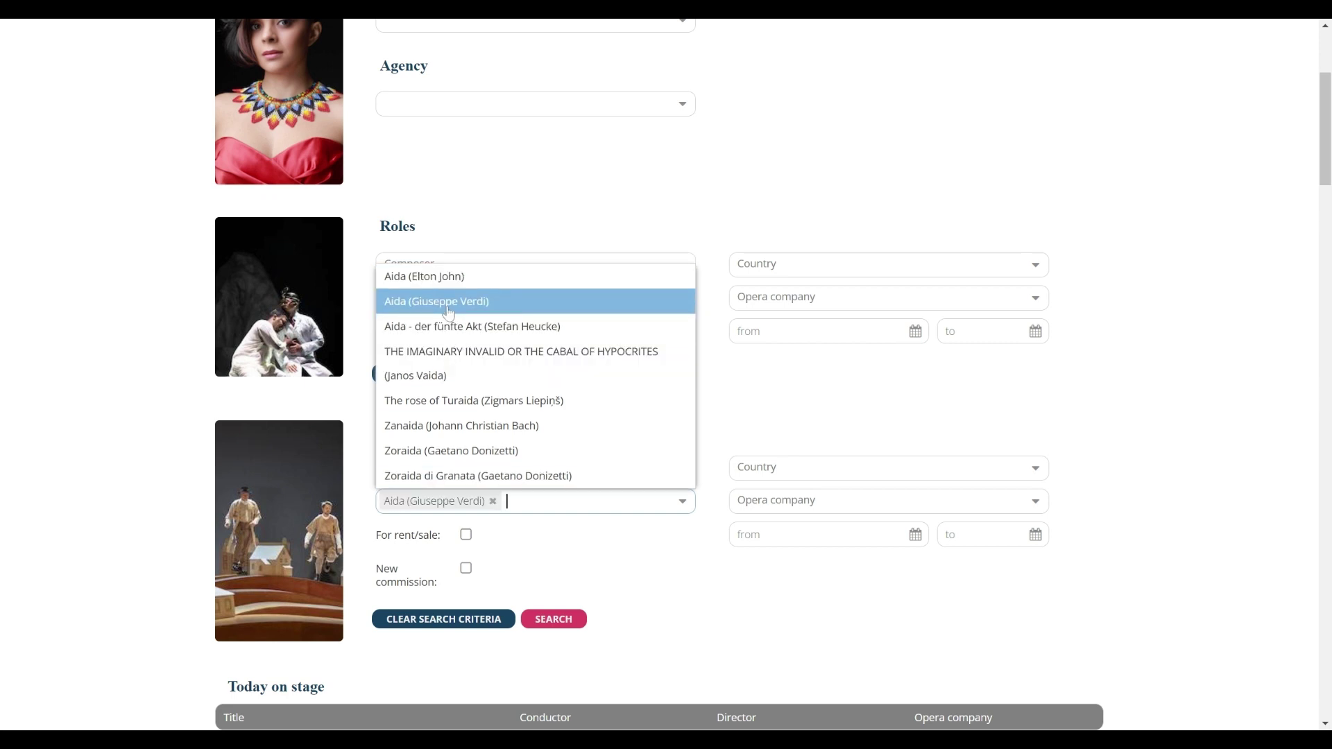
left_click(467, 535)
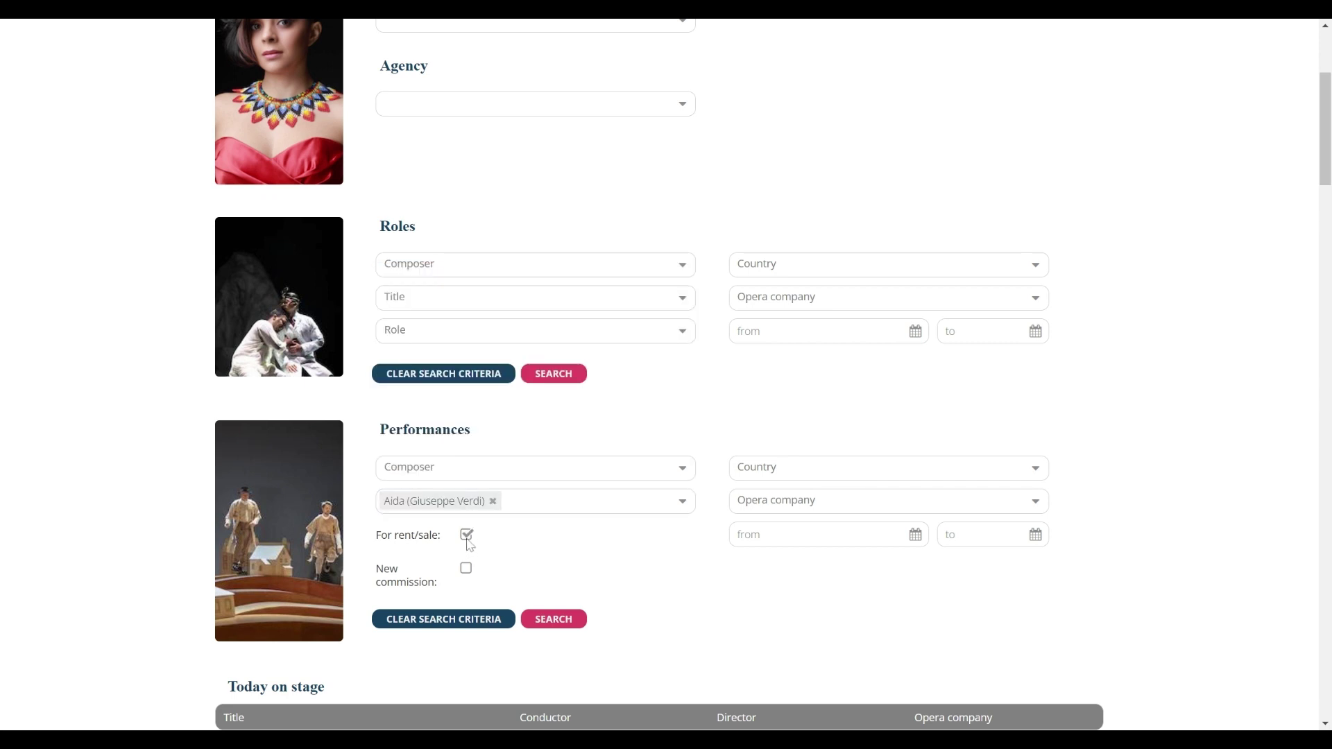
left_click(553, 620)
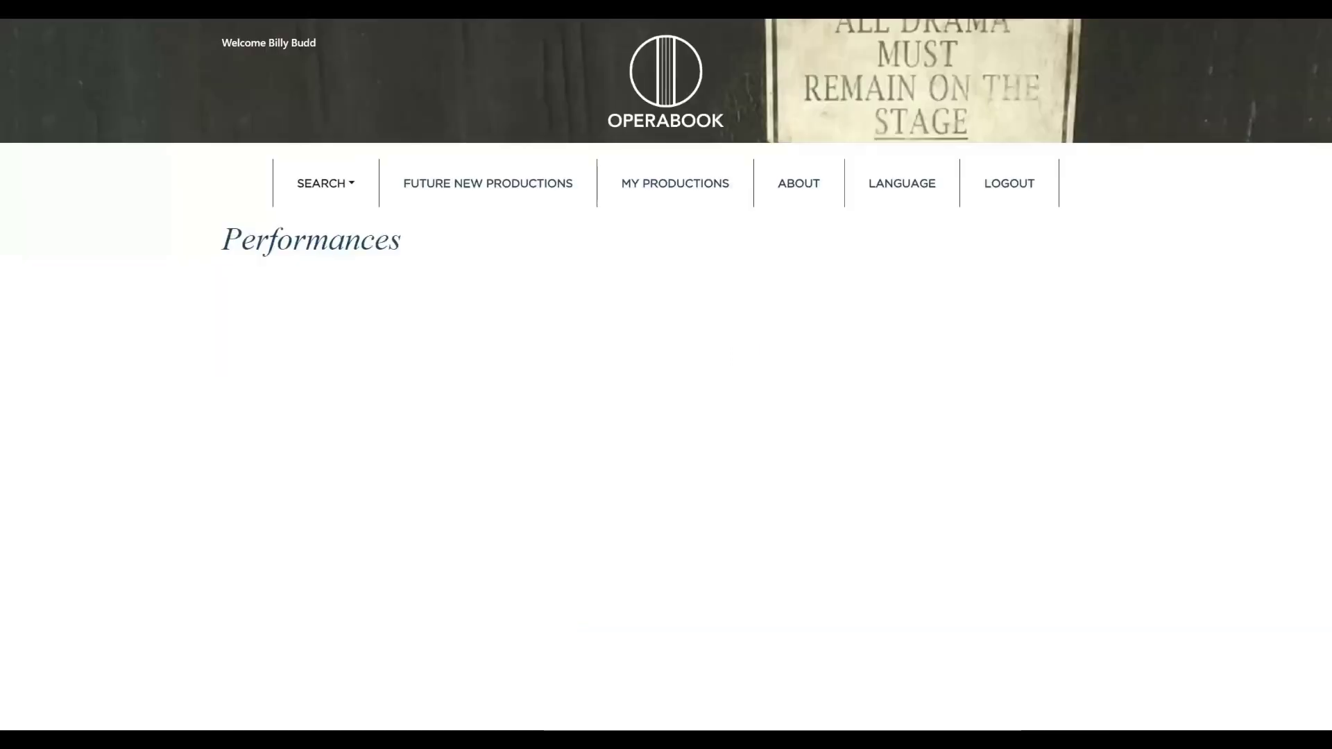
scroll(666, 417, "down", 5)
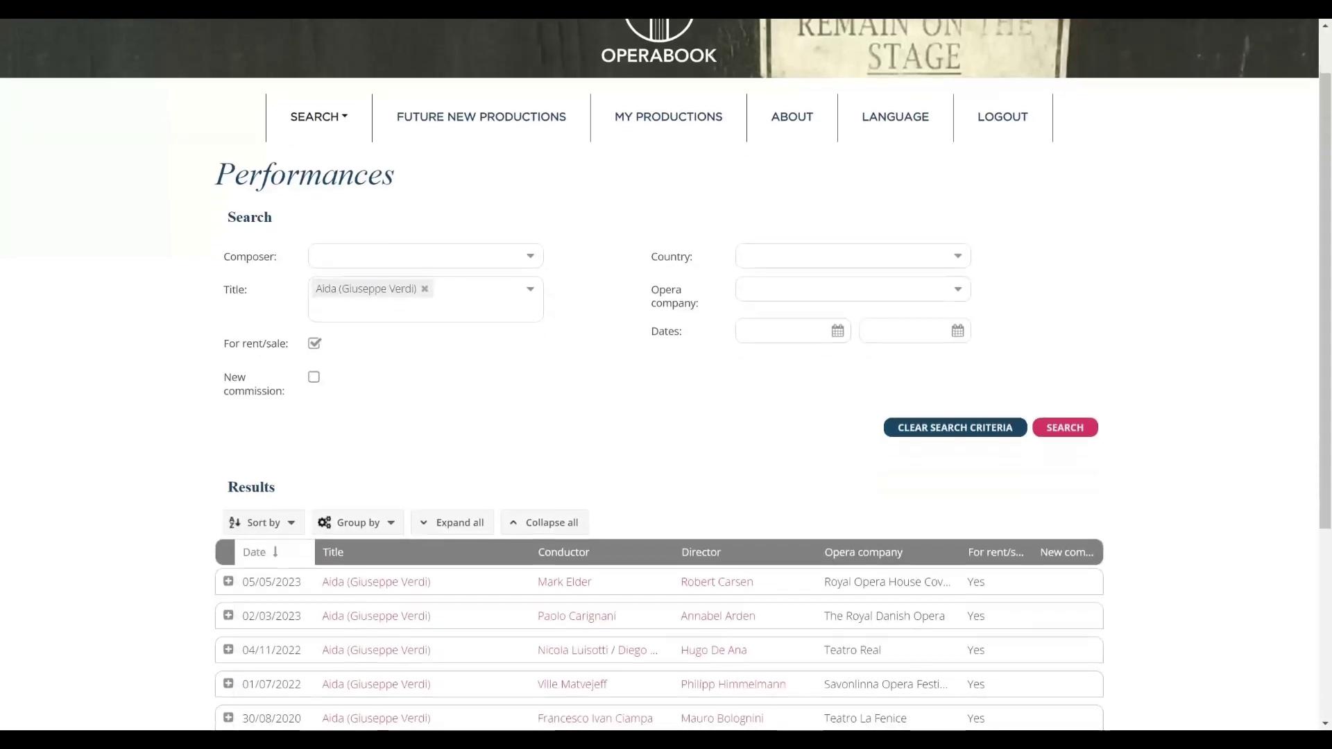
scroll(666, 416, "down", 3)
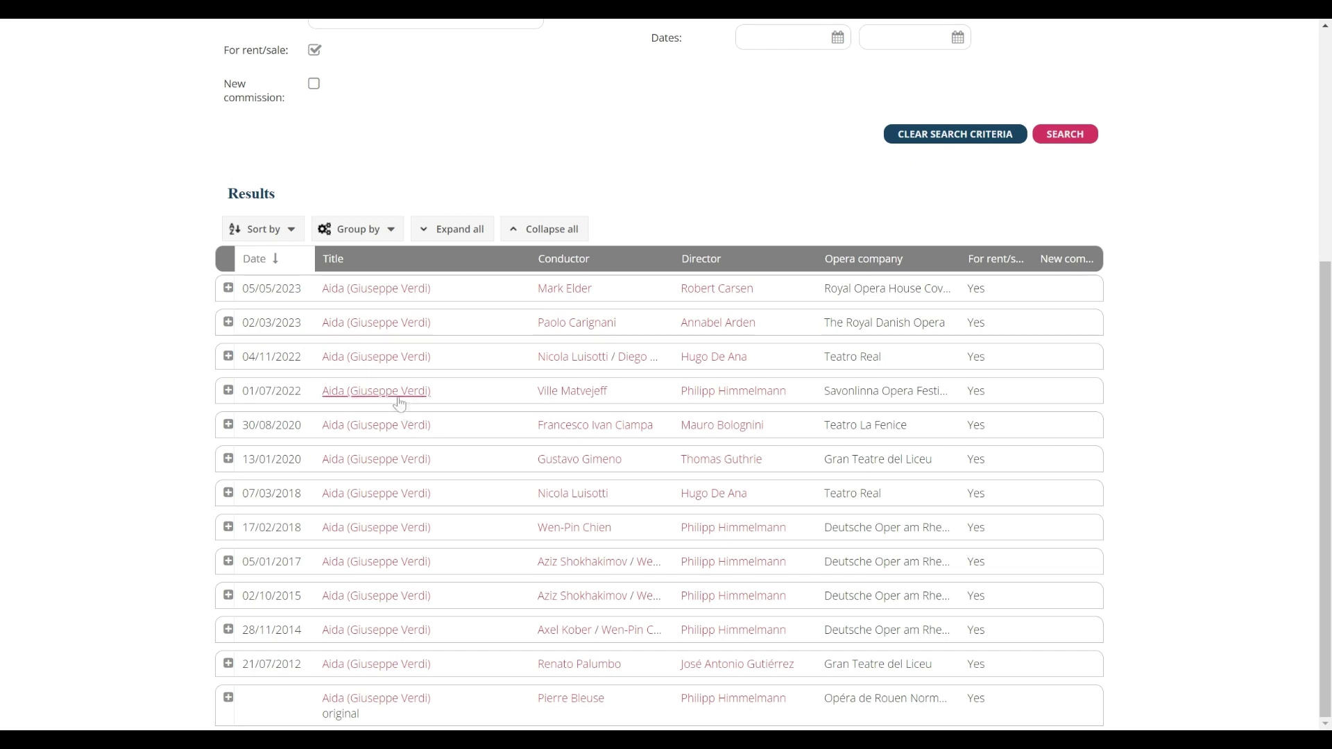
- Review the Savonlinna Opera Festival 2022 Aida production details and enlarge its photo
left_click(376, 390)
scroll(399, 400, "down", 3)
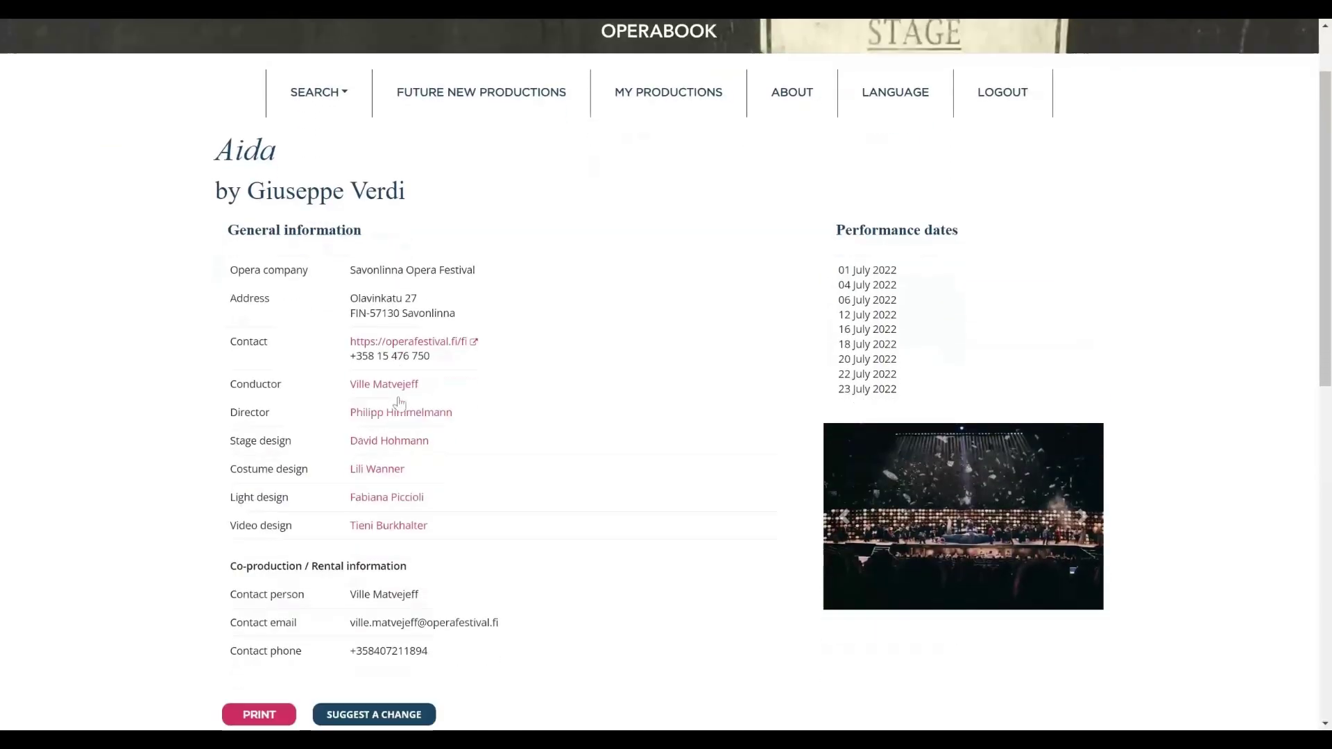
scroll(398, 401, "down", 3)
scroll(398, 401, "down", 2)
scroll(399, 401, "down", 2)
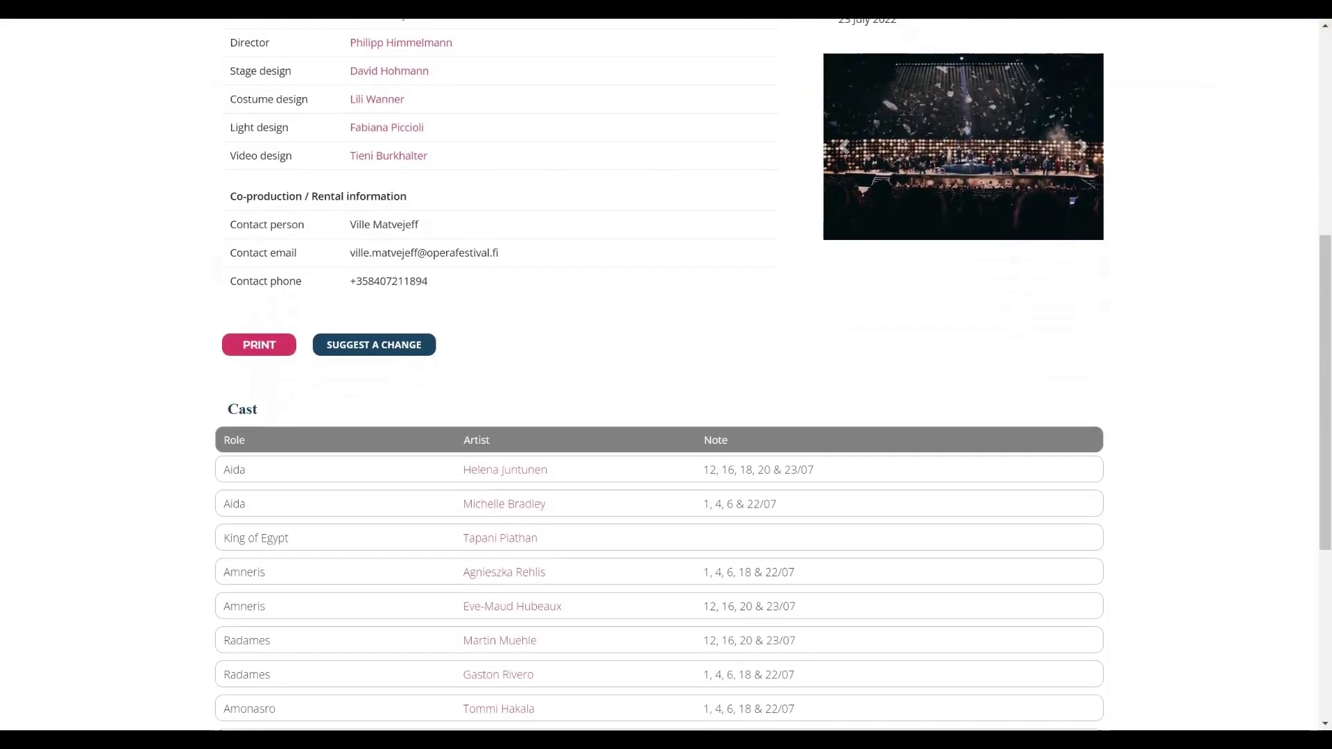
scroll(399, 400, "down", 3)
scroll(398, 401, "down", 2)
scroll(399, 401, "down", 1)
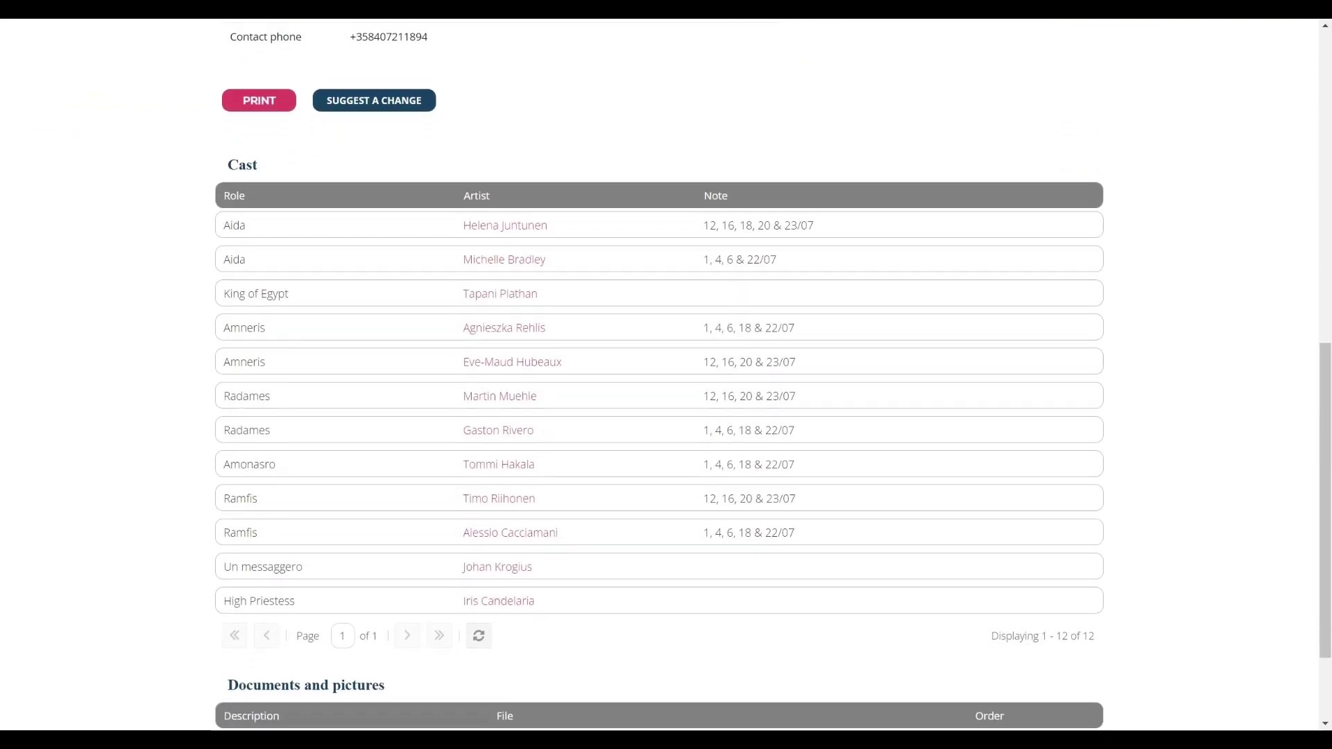
scroll(399, 401, "down", 2)
scroll(399, 400, "down", 2)
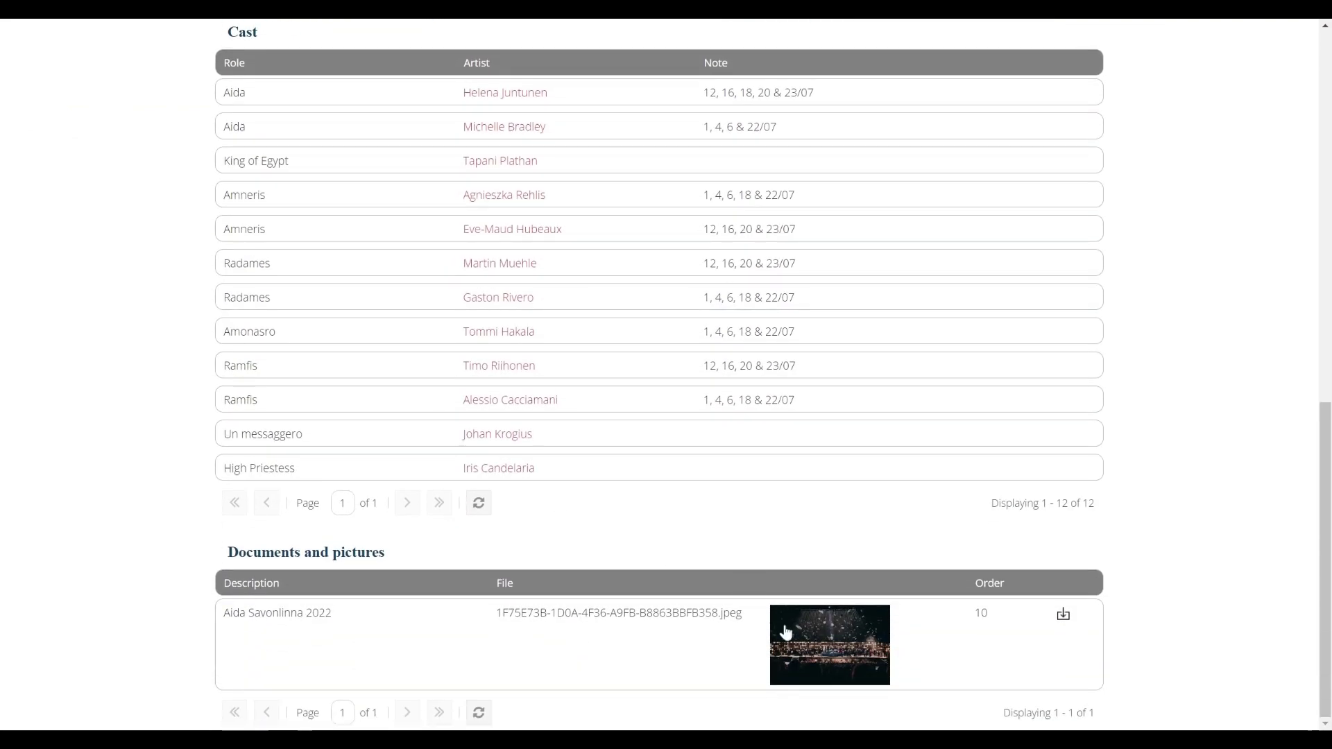
left_click(814, 645)
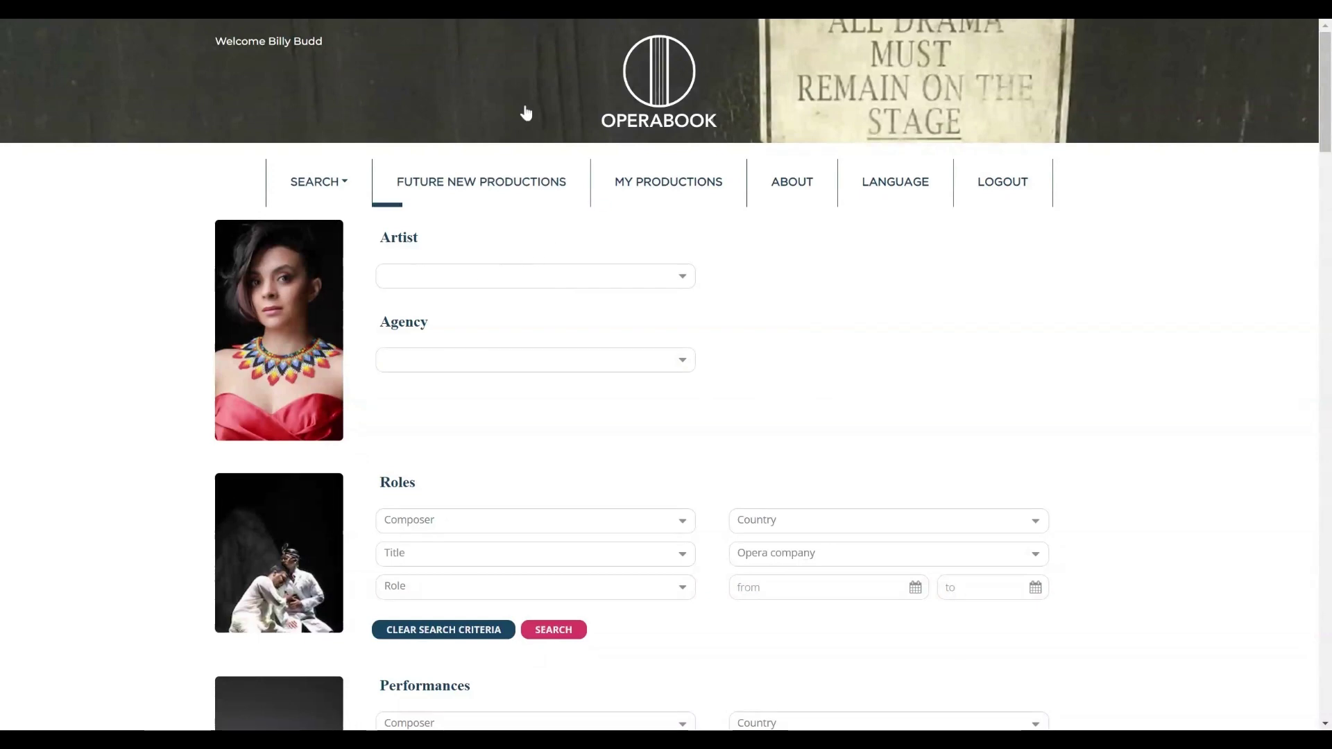
left_click(465, 186)
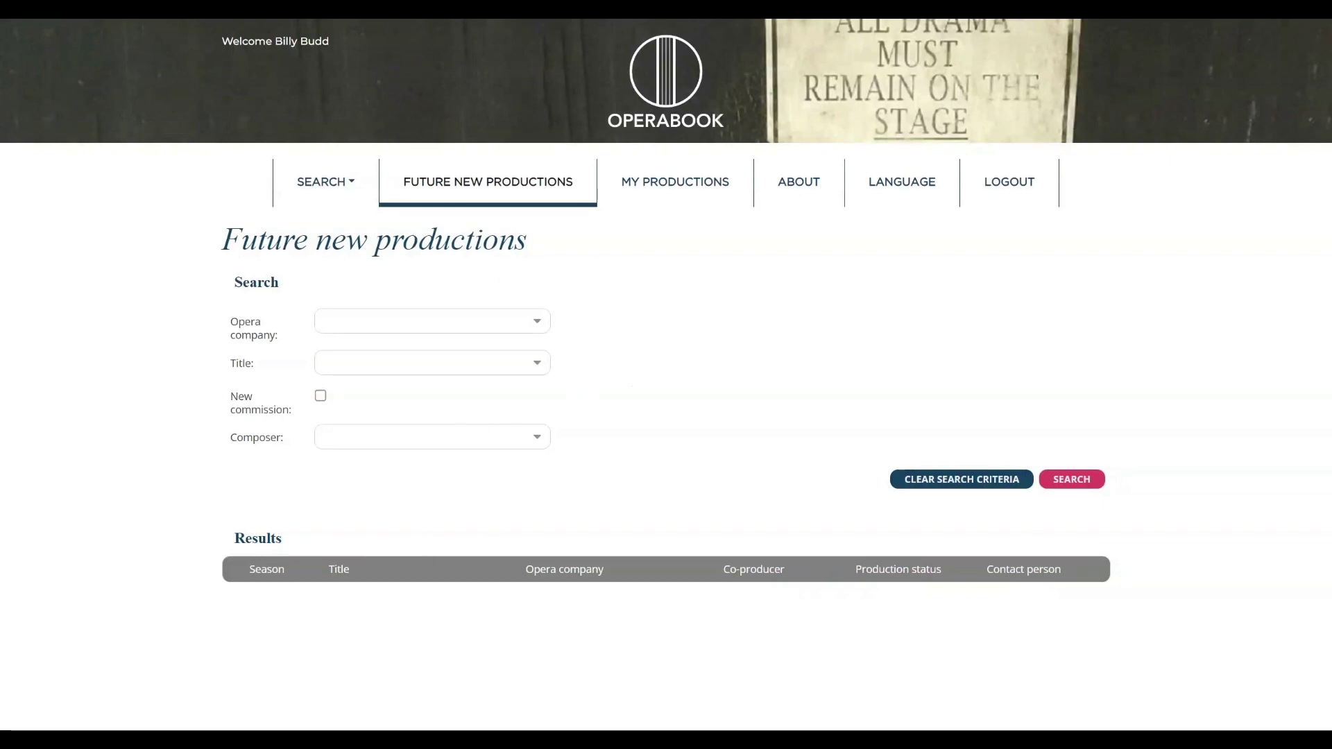
left_click(427, 437)
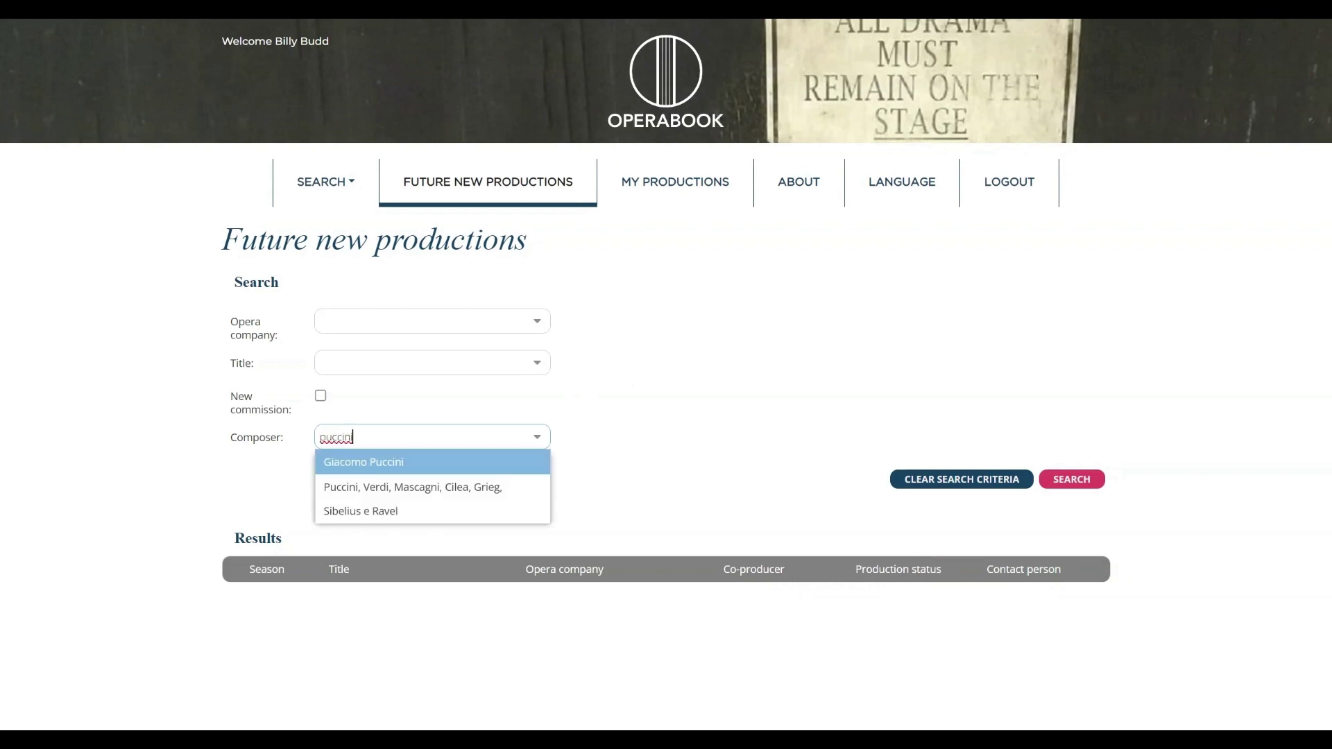
left_click(441, 463)
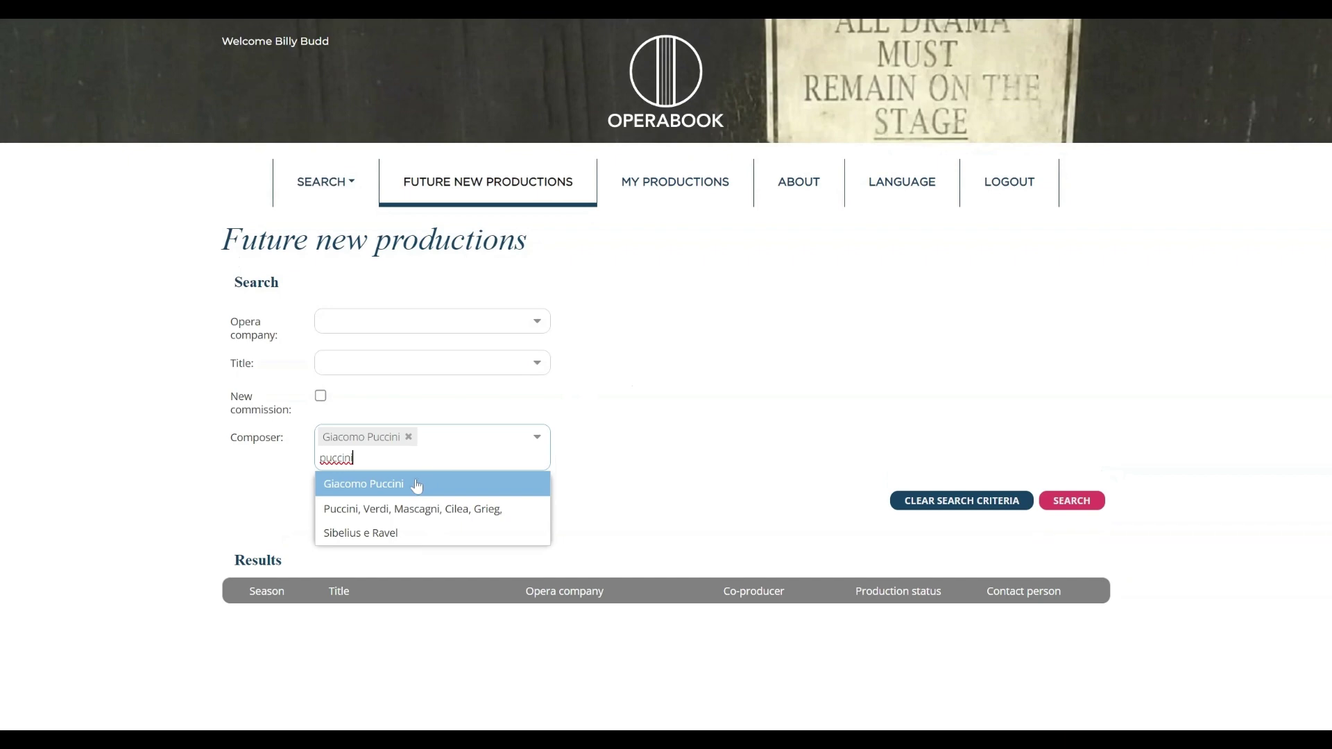
left_click(1070, 501)
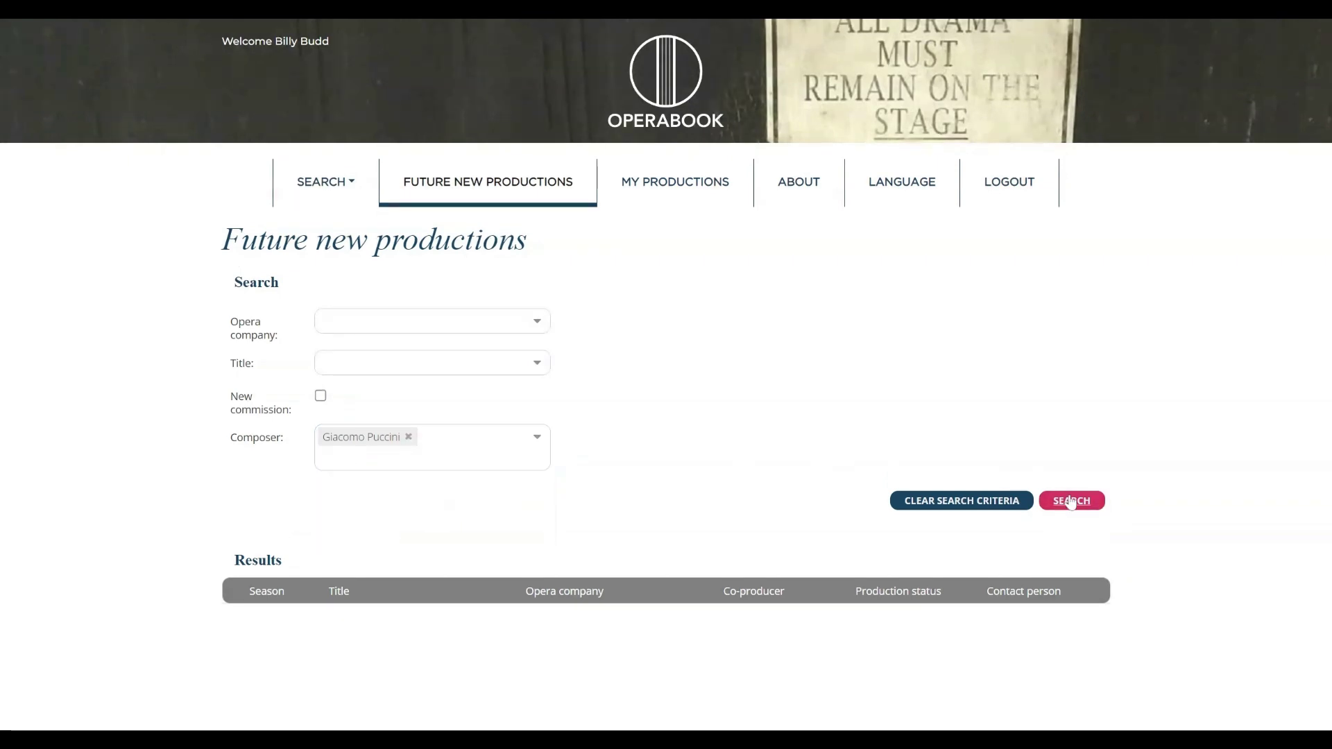
scroll(767, 485, "down", 1)
scroll(767, 487, "down", 2)
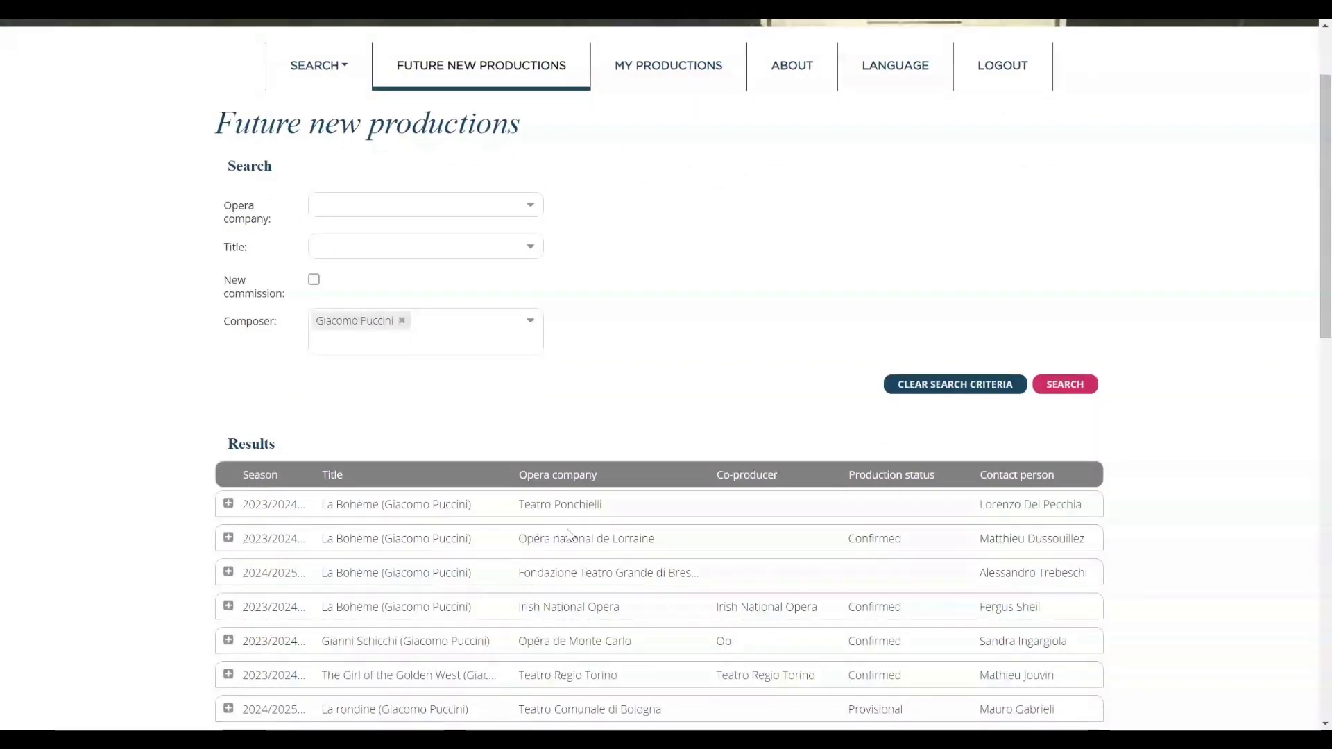
left_click(228, 606)
scroll(228, 614, "down", 1)
scroll(228, 615, "down", 2)
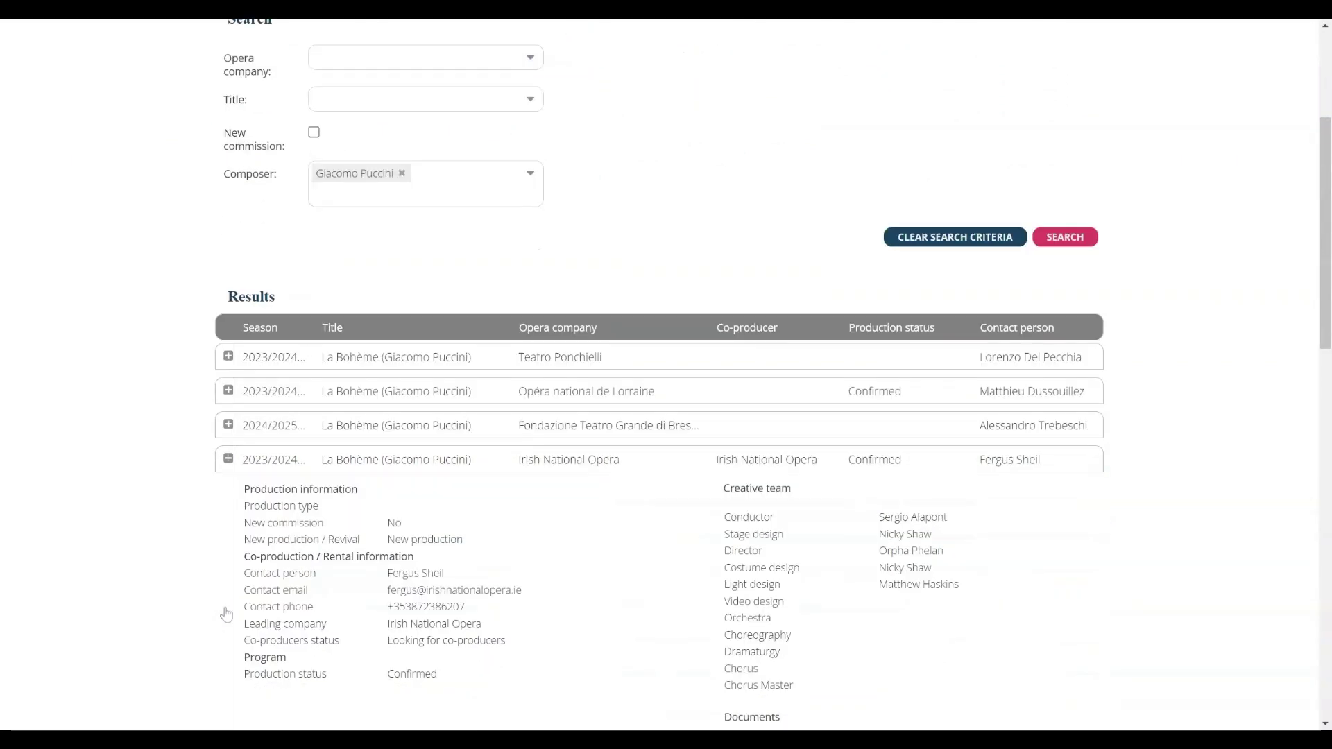
scroll(227, 614, "down", 1)
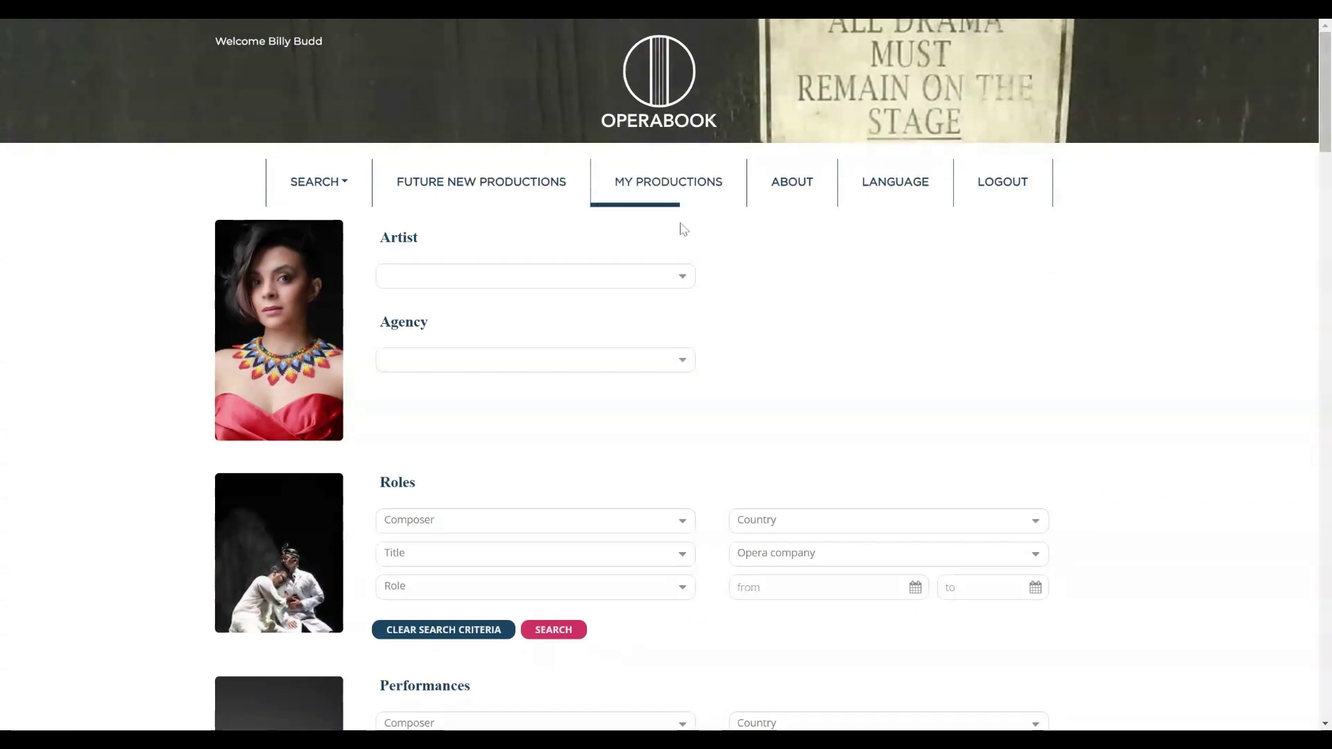
- Go from the La Monnaie / De Munt My productions list to a blank Add a production form
left_click(671, 186)
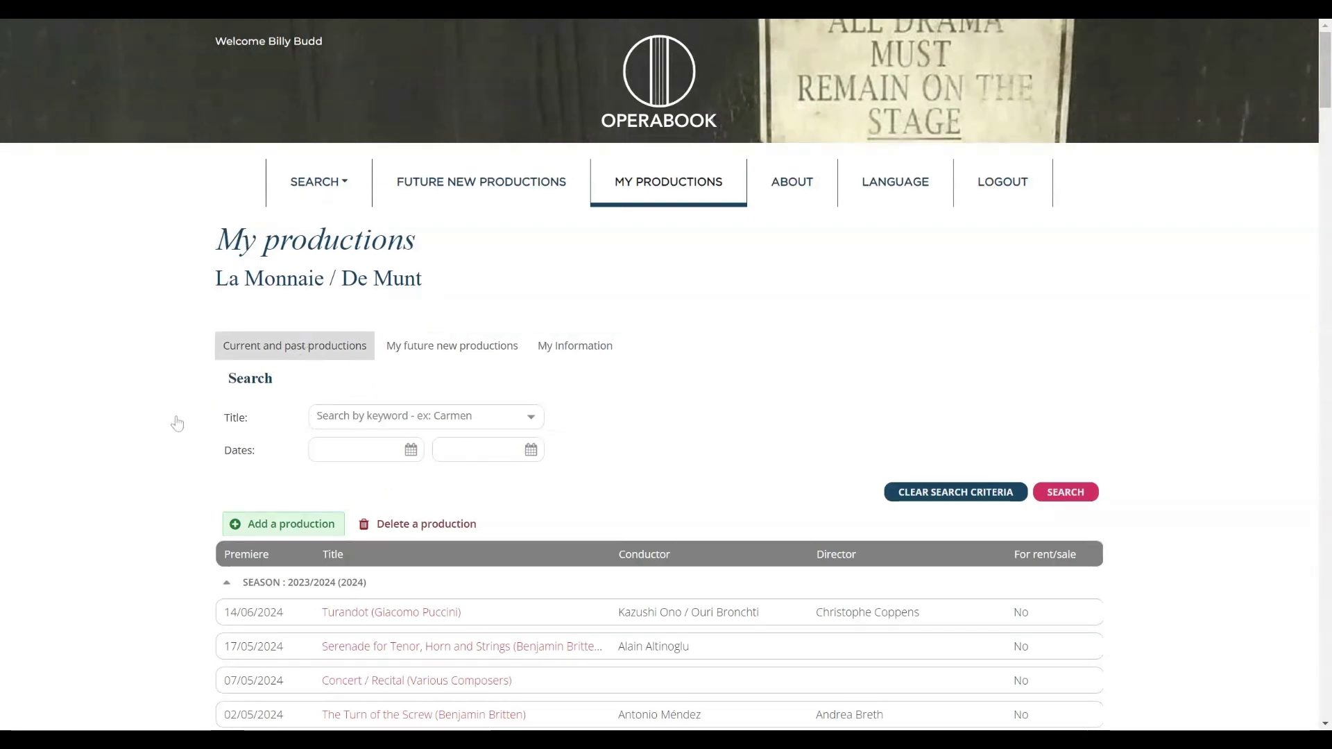
left_click(300, 531)
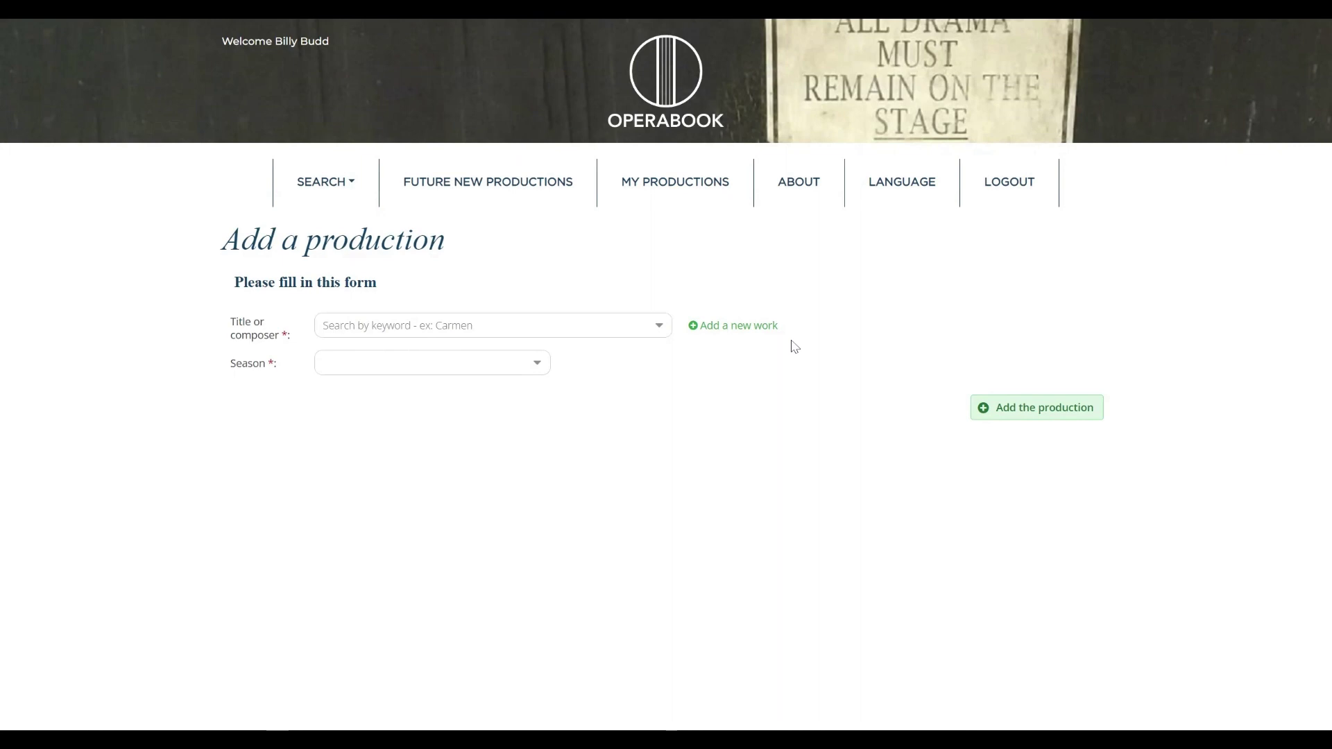
- Create a Korngold Das Wunder der Heliane production for season 2021/2022 (2022)
key("Tab")
type("d")
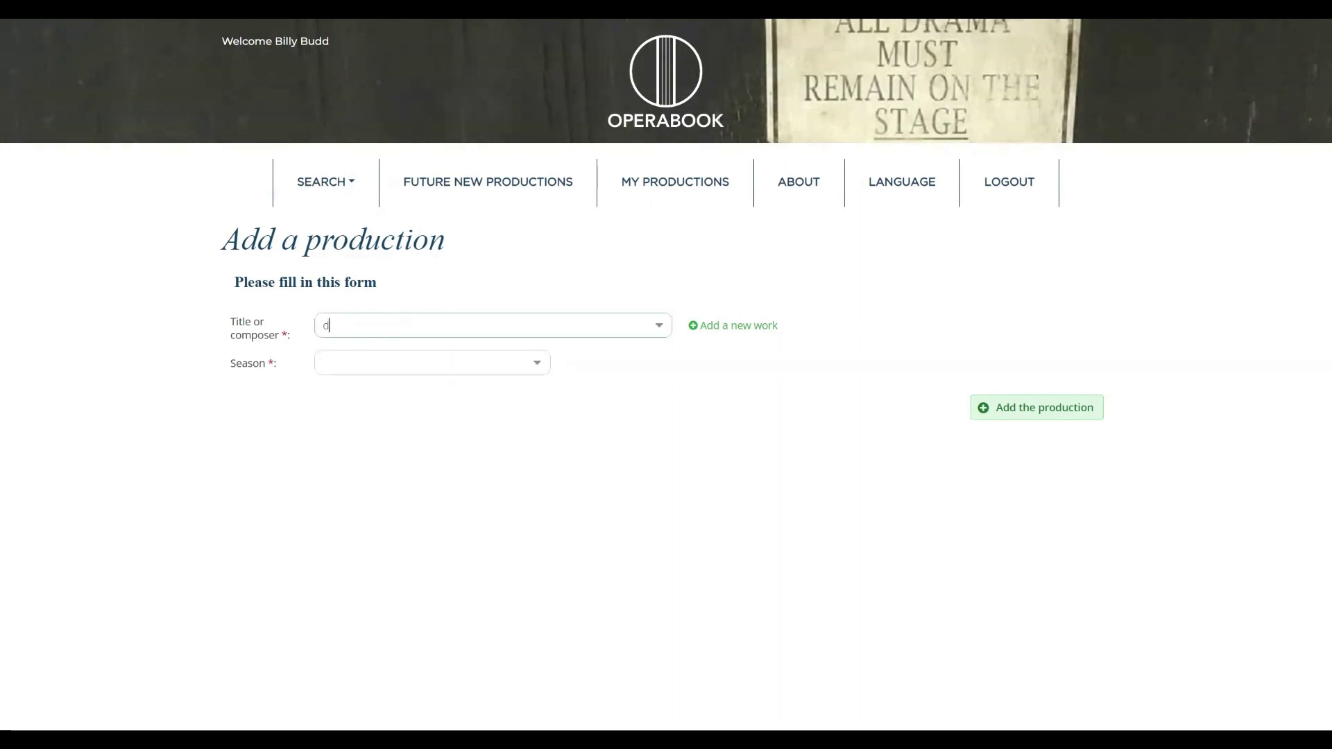
type("as wunder")
left_click(555, 354)
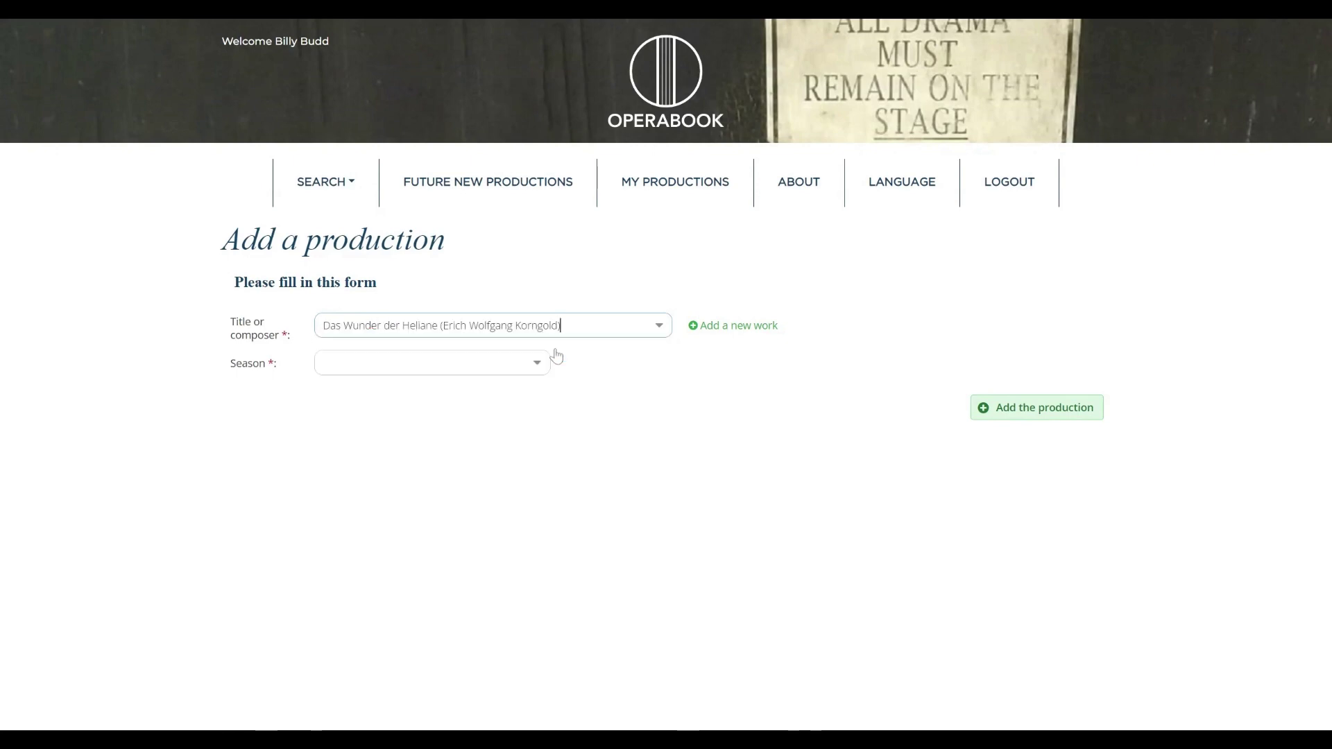
left_click(537, 362)
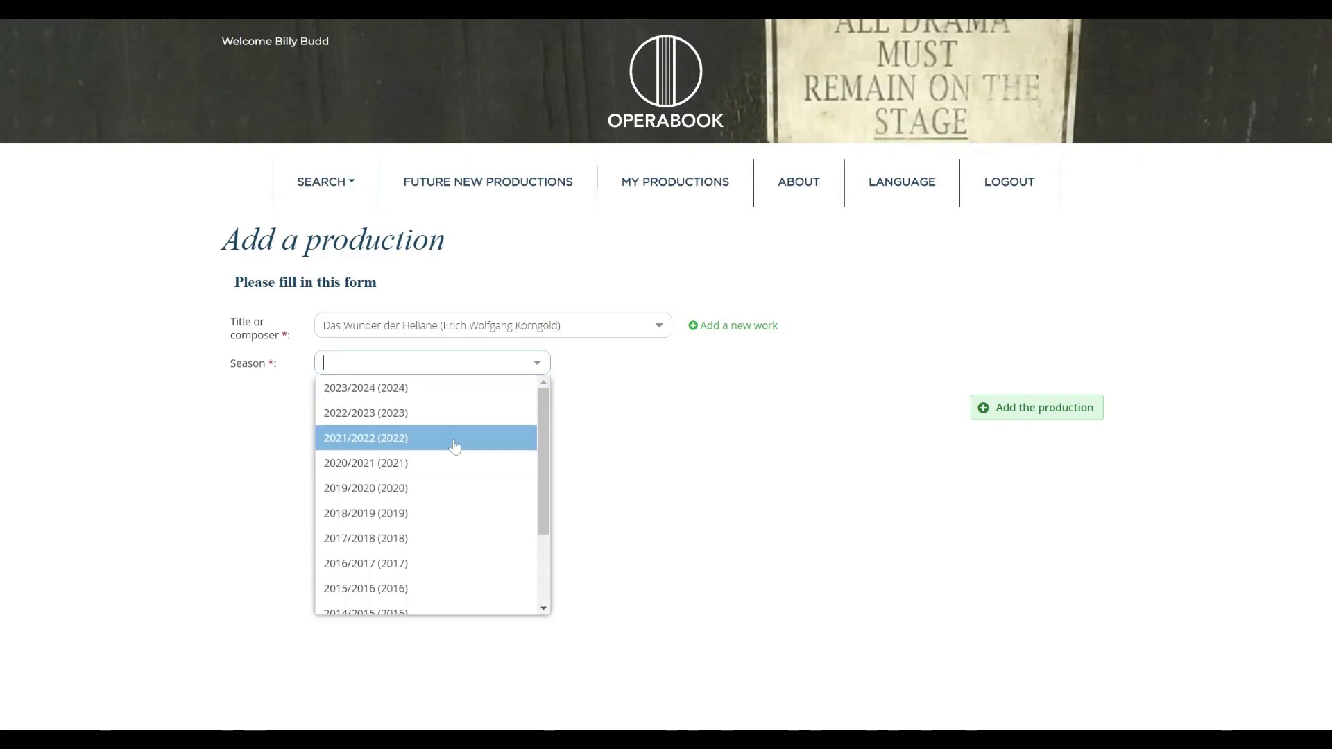
left_click(456, 438)
left_click(1036, 407)
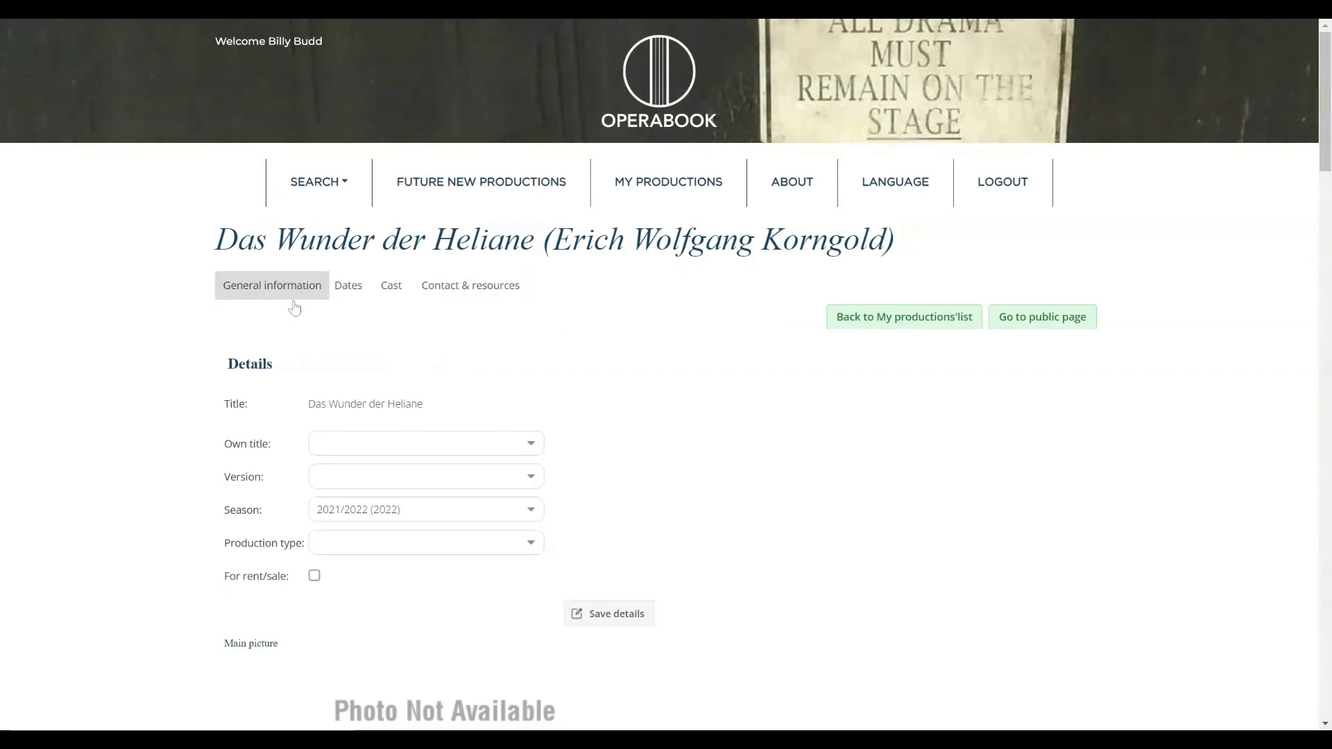
scroll(224, 344, "down", 3)
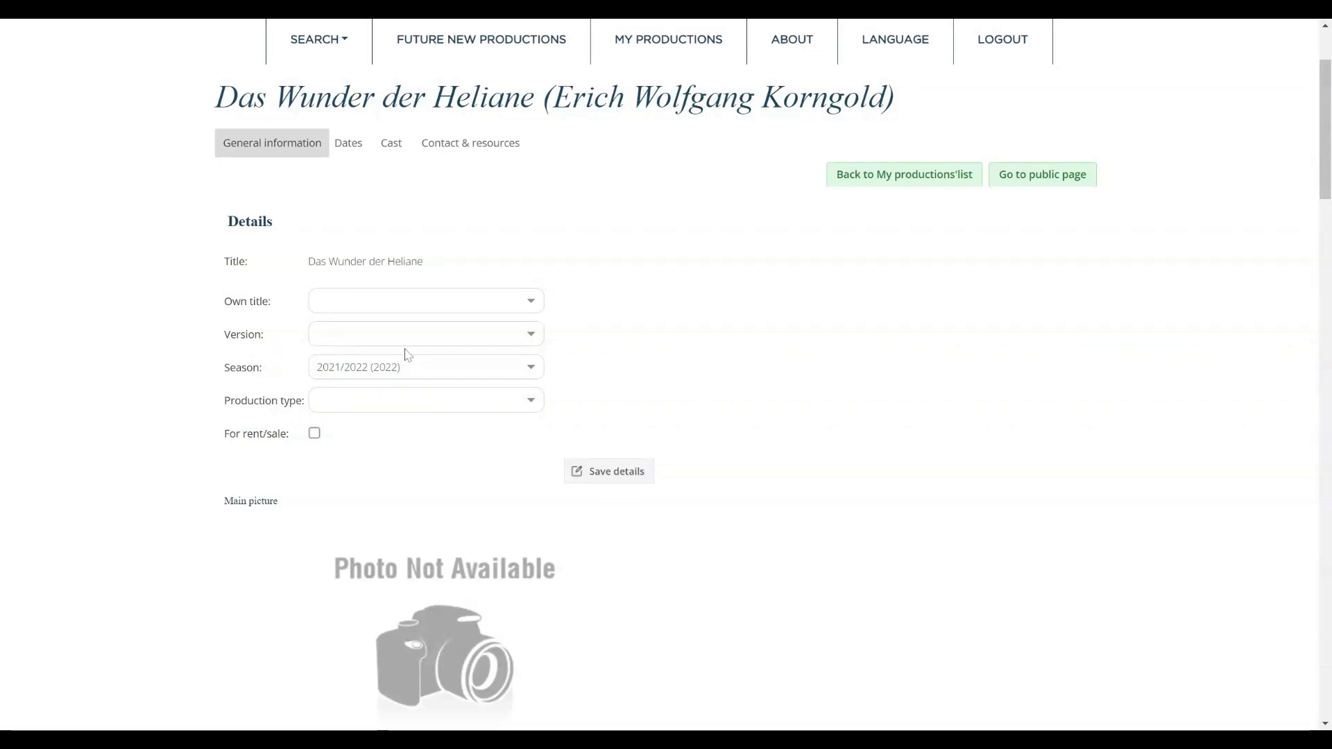
- Set Version to 'Enschede version 2023' and Production type to 'Concert version'
left_click(524, 338)
left_click(499, 361)
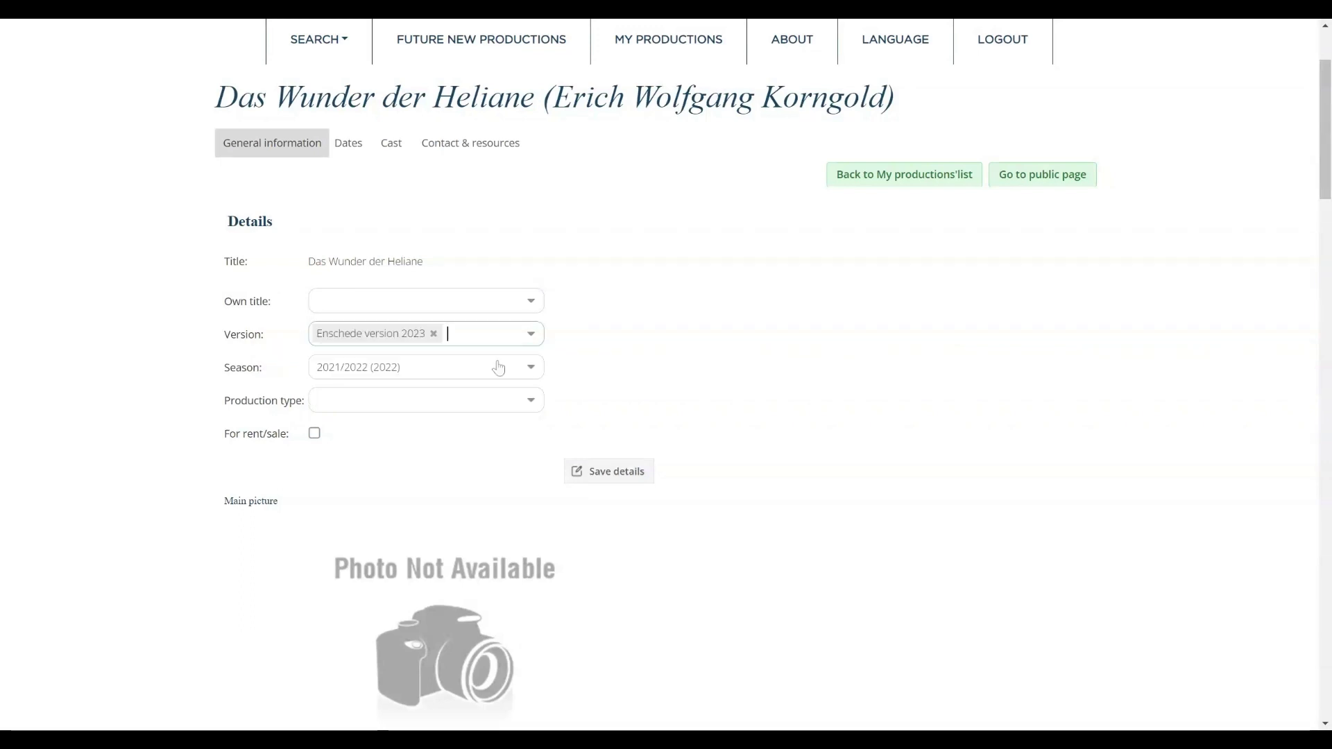
left_click(530, 402)
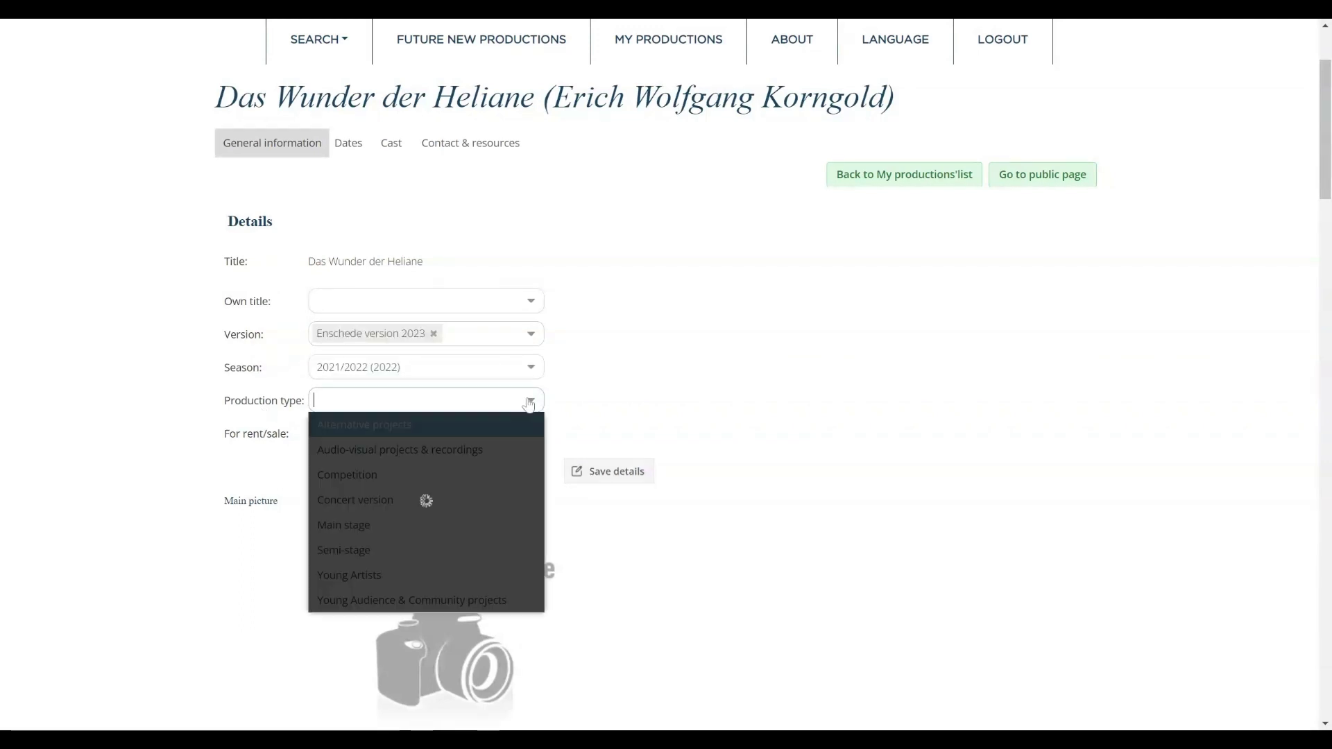
left_click(530, 402)
left_click(354, 501)
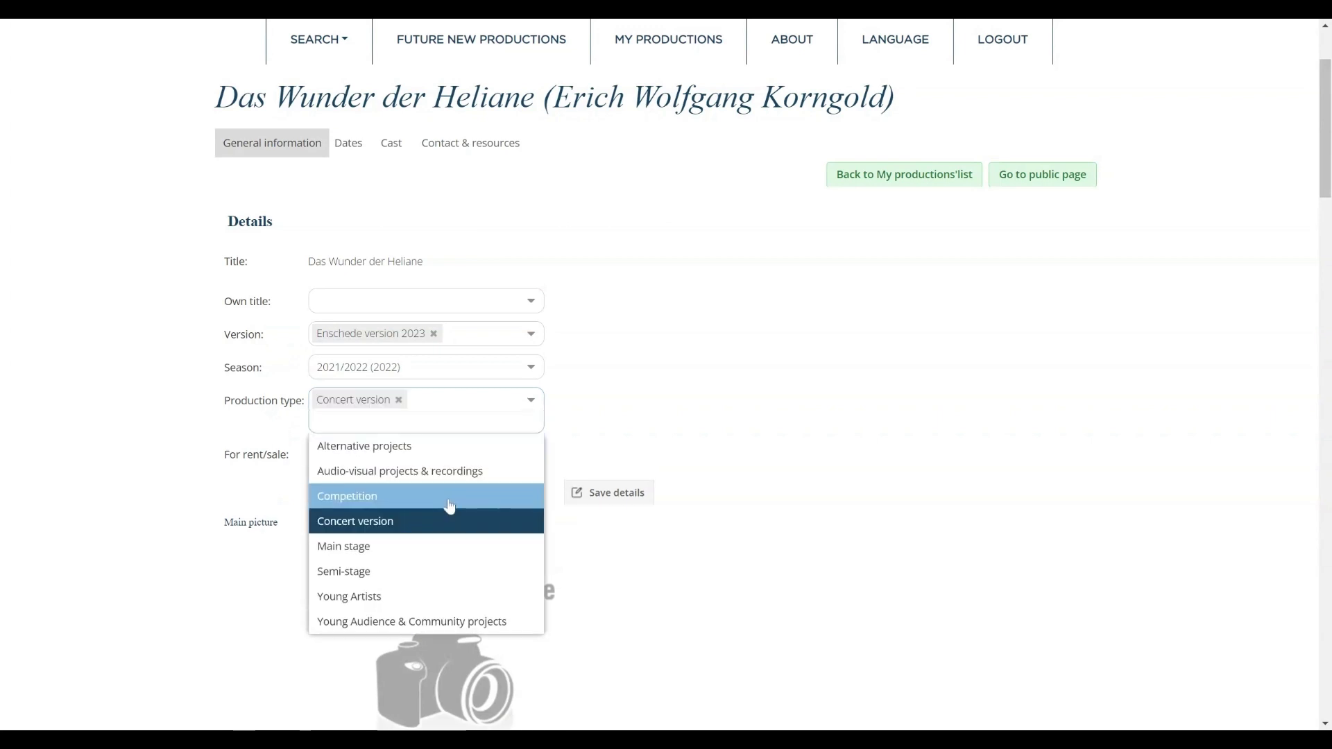
left_click(187, 442)
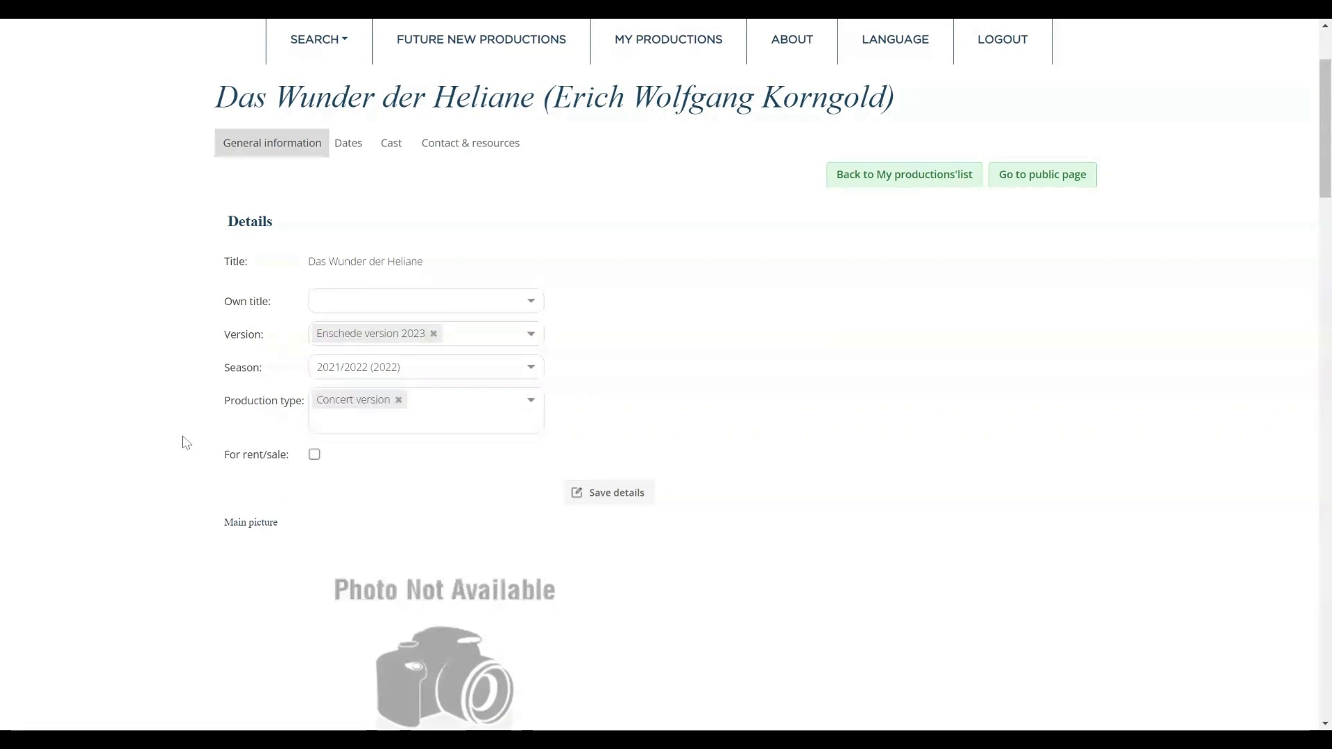
scroll(470, 490, "down", 3)
scroll(471, 489, "down", 2)
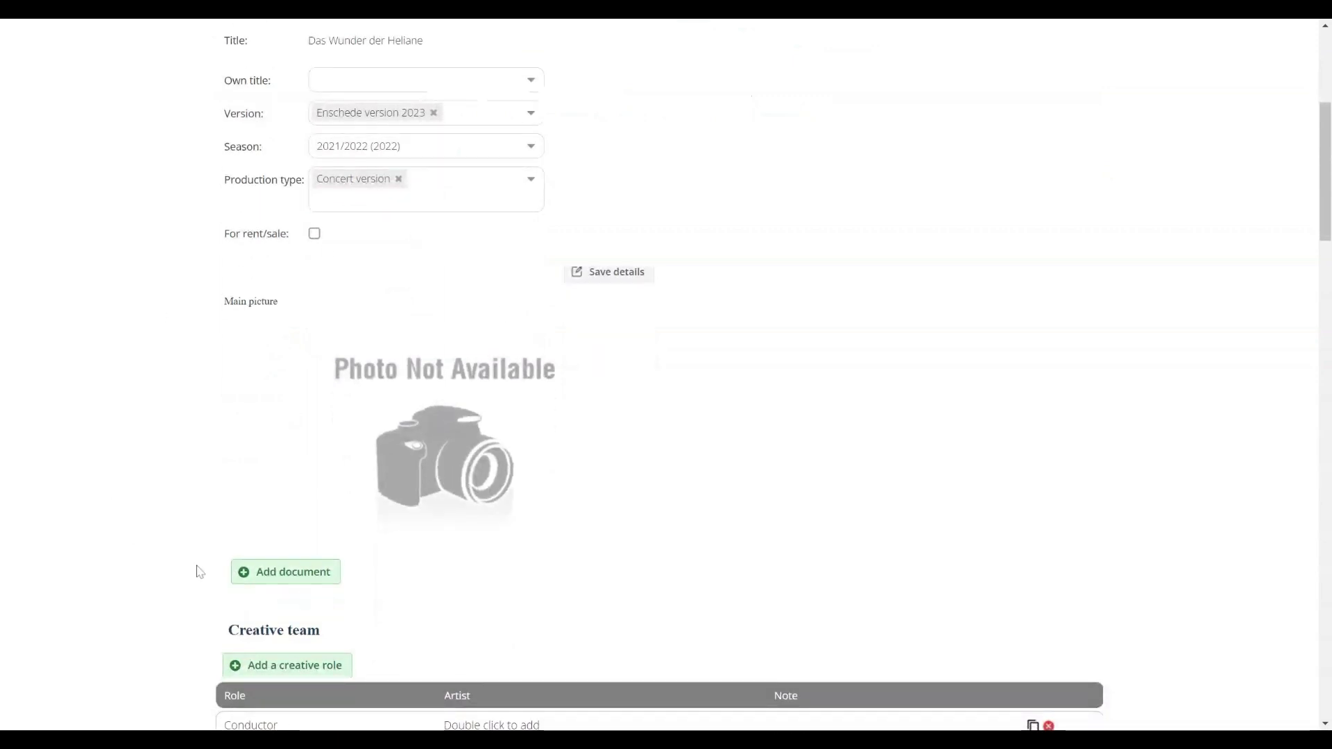
scroll(471, 489, "down", 2)
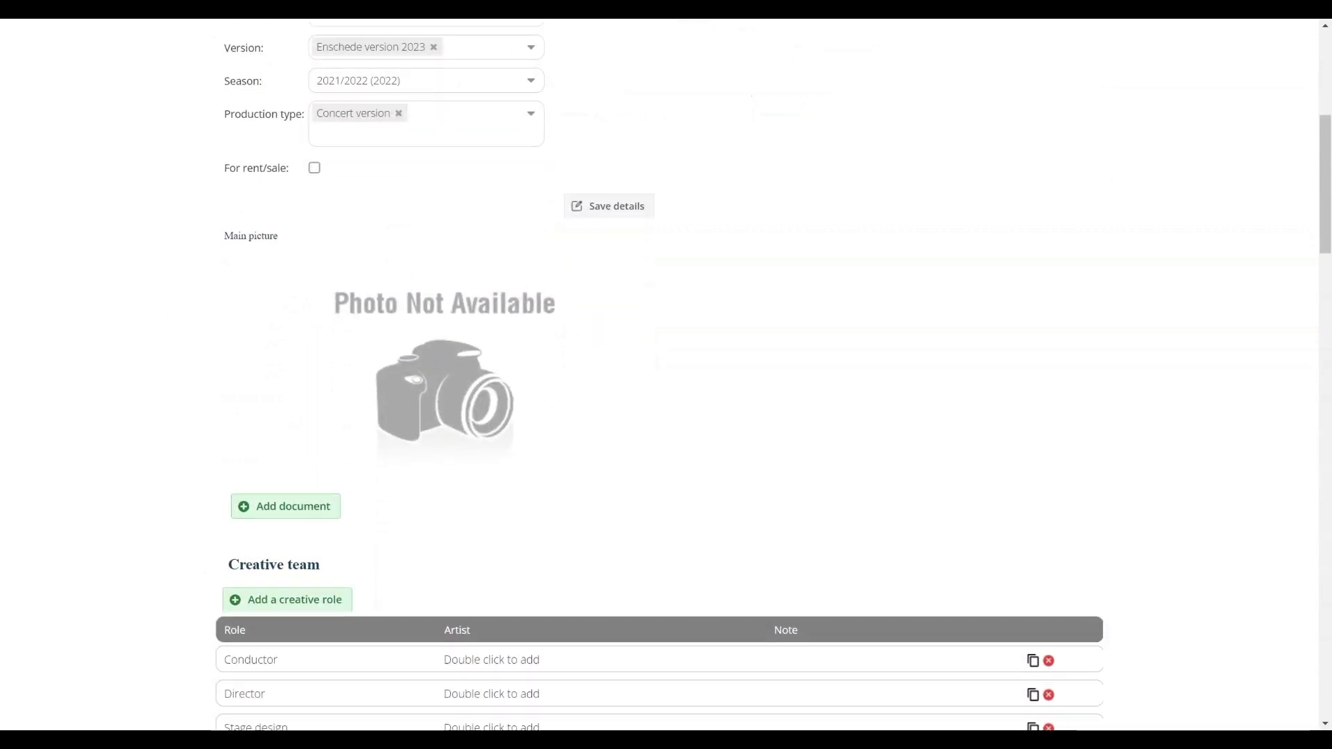
scroll(471, 490, "down", 2)
scroll(478, 416, "down", 3)
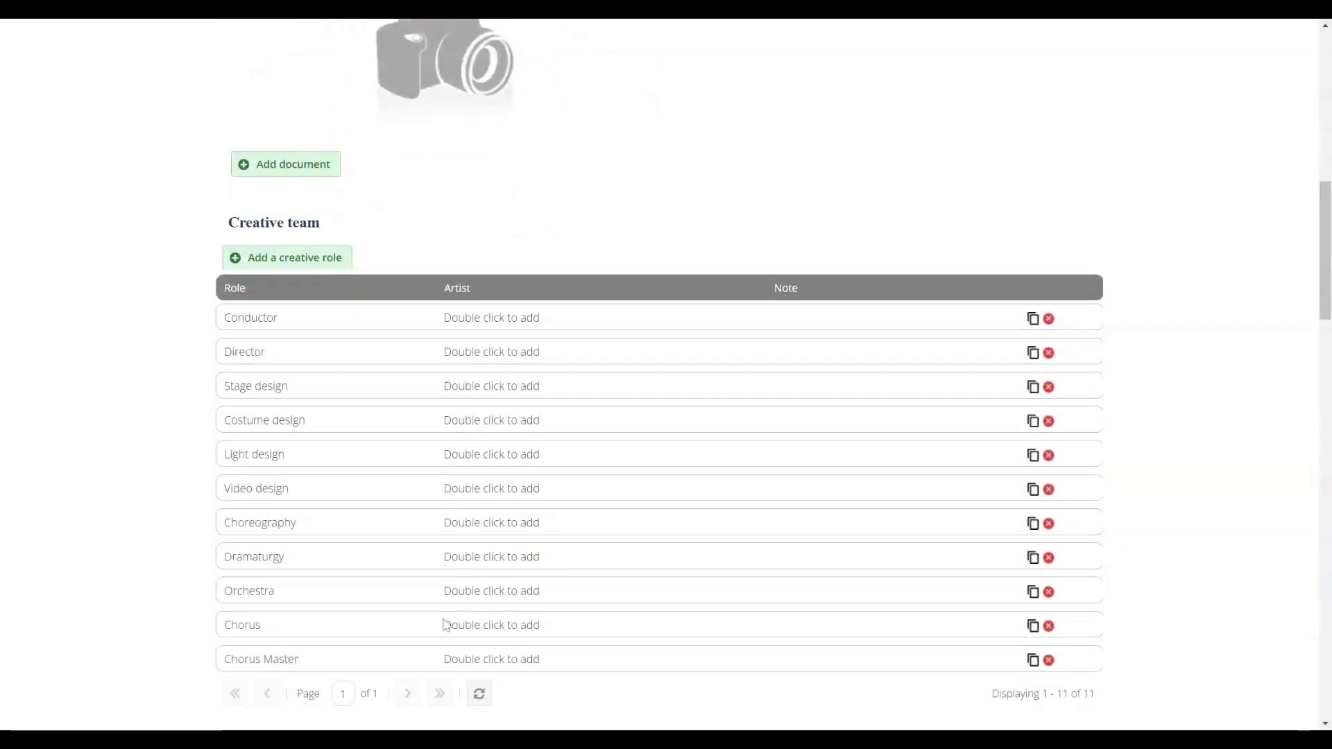
- Add a creative role labelled 'new creative role' to the creative team
left_click(312, 257)
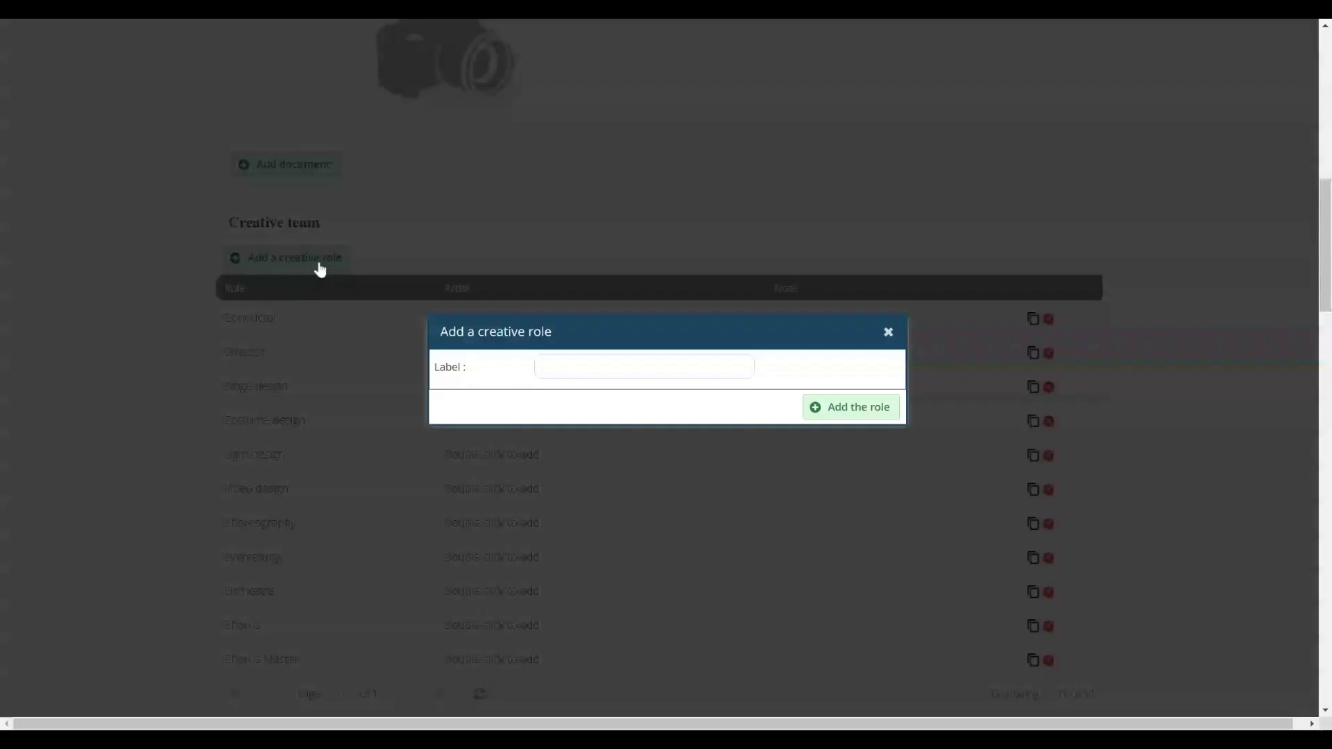
left_click(553, 369)
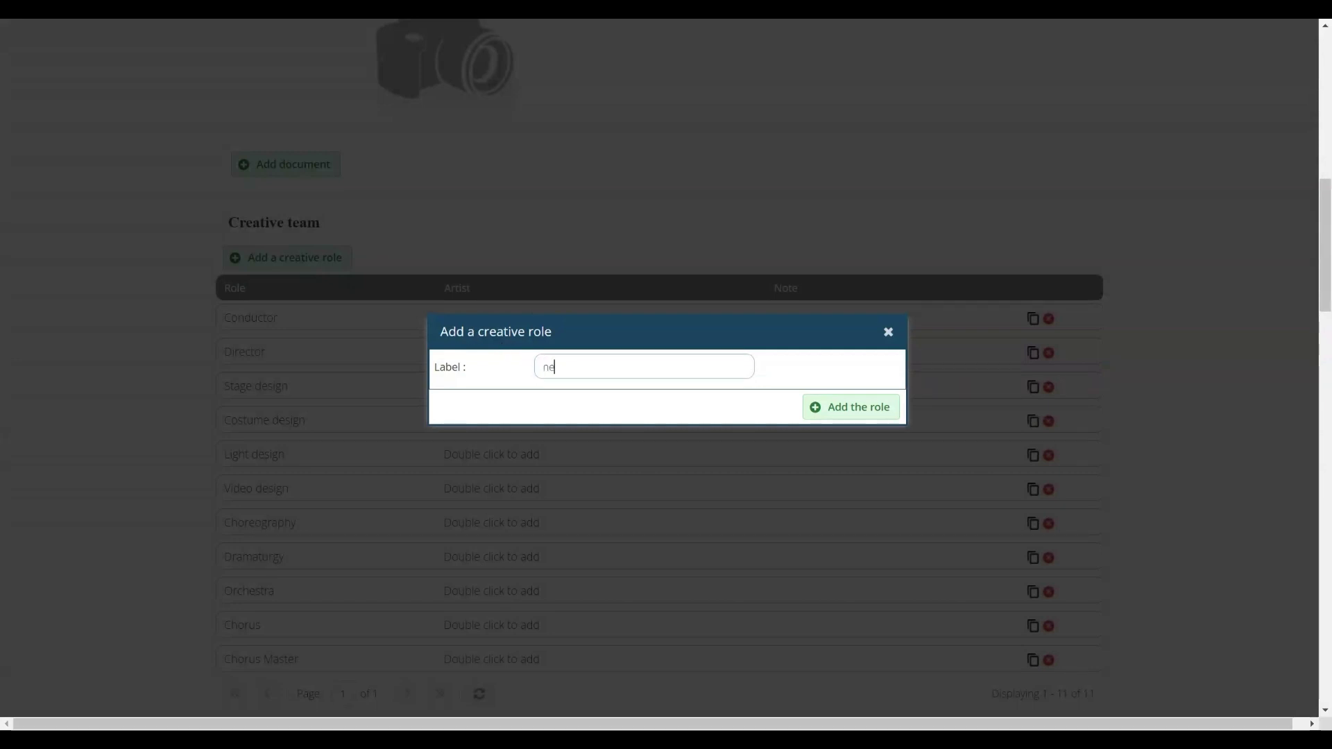
type("w creative")
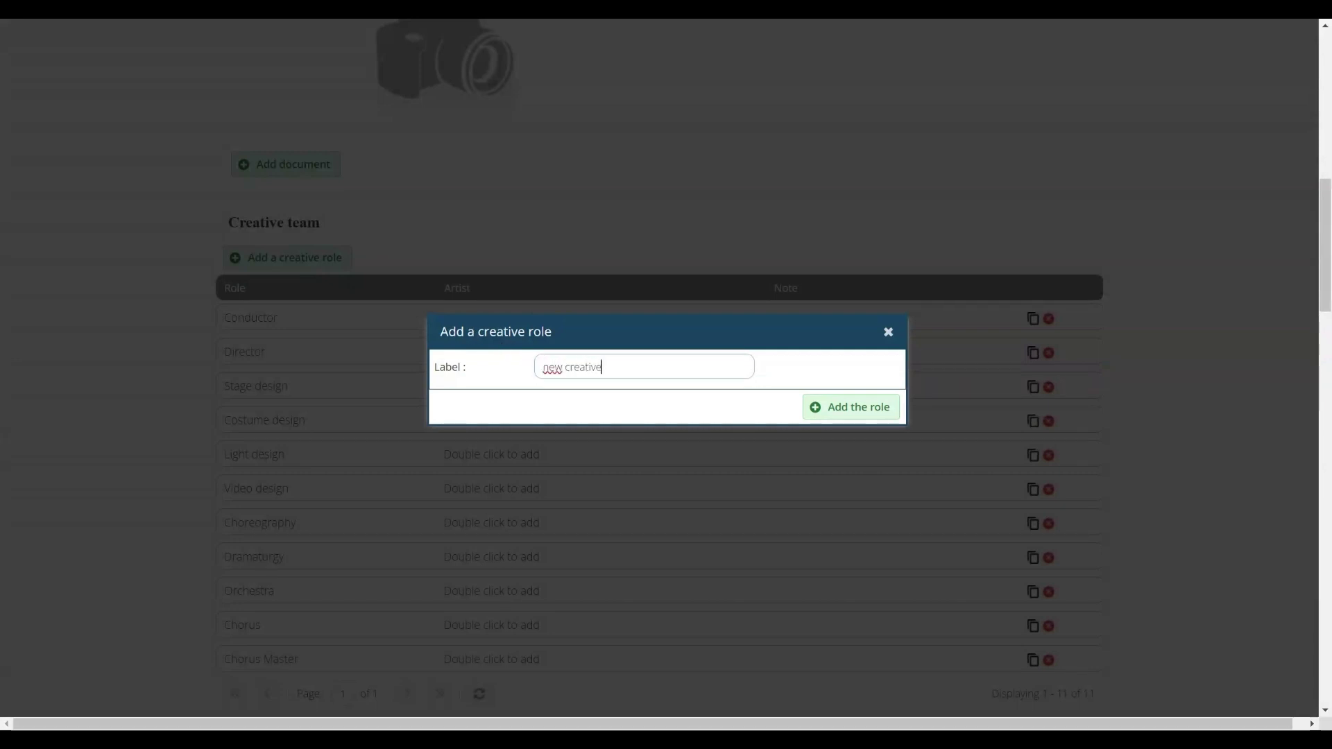
type(" role")
left_click(850, 407)
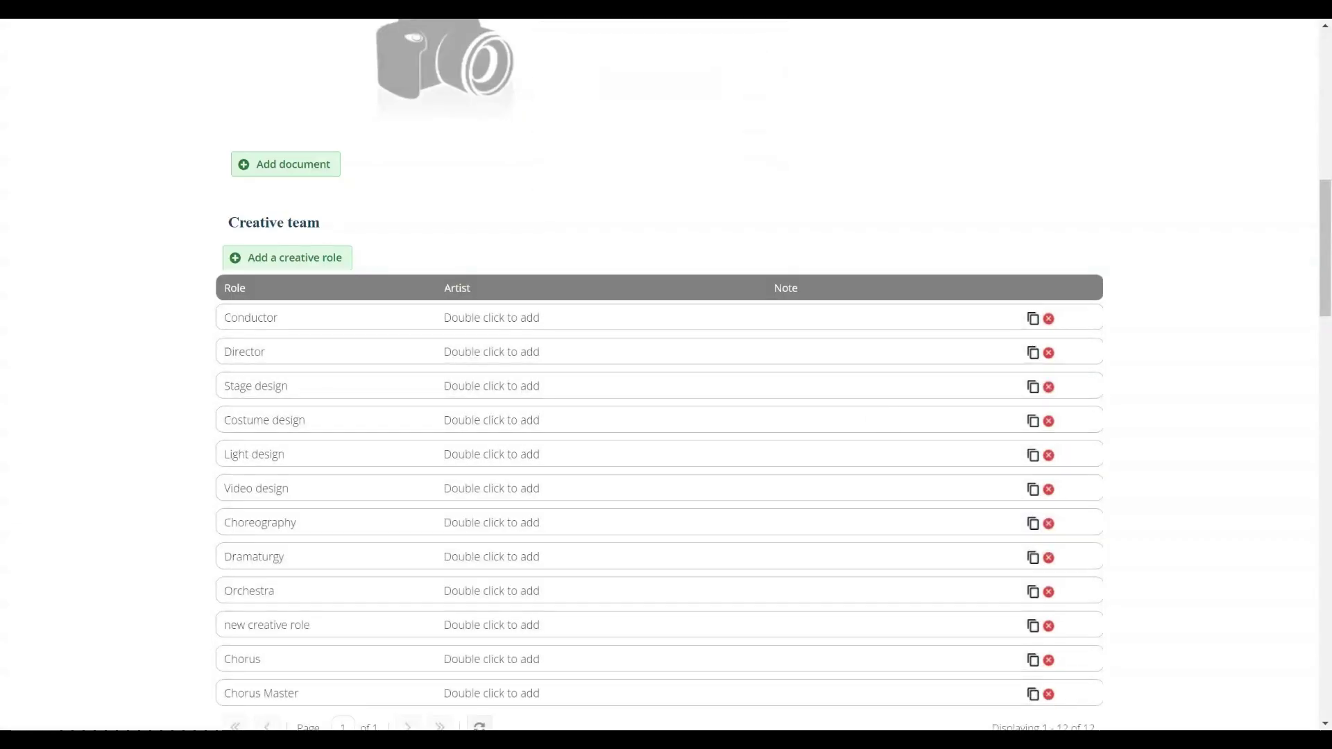
scroll(882, 416, "up", 5)
scroll(500, 416, "up", 5)
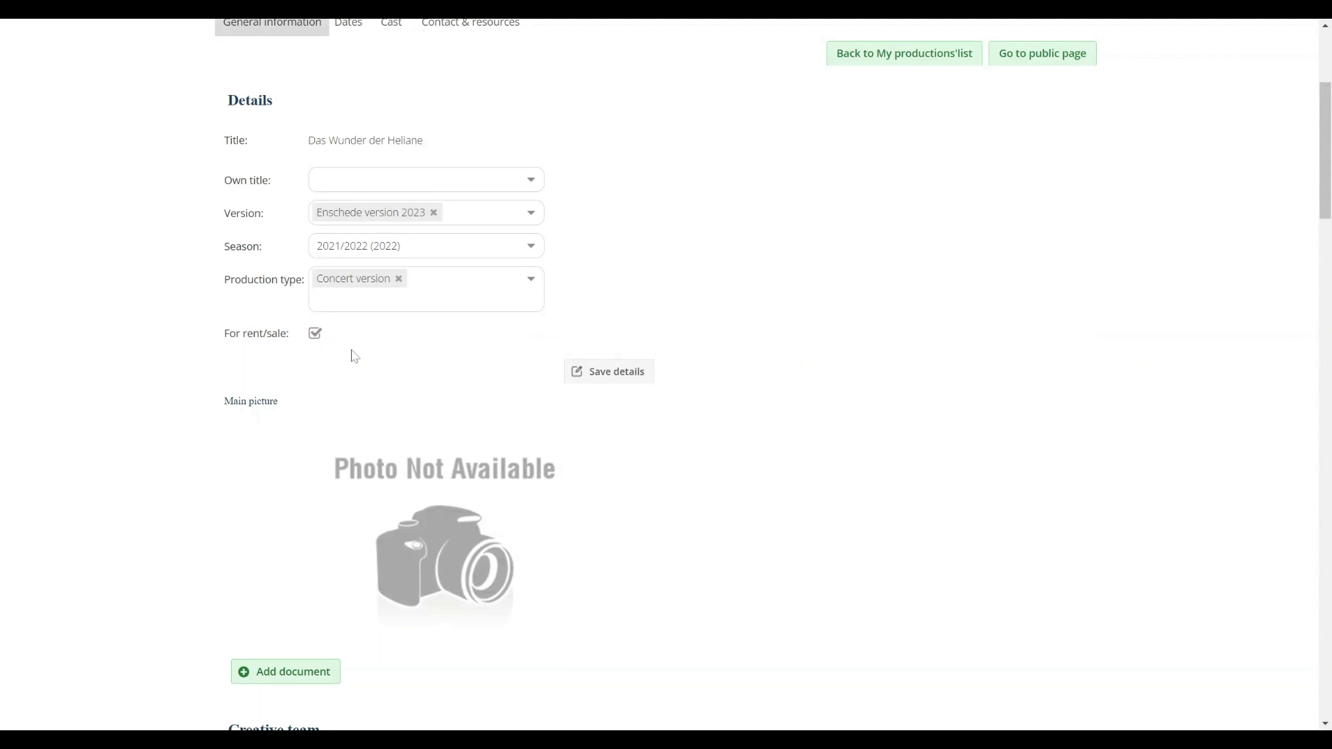
scroll(360, 358, "up", 5)
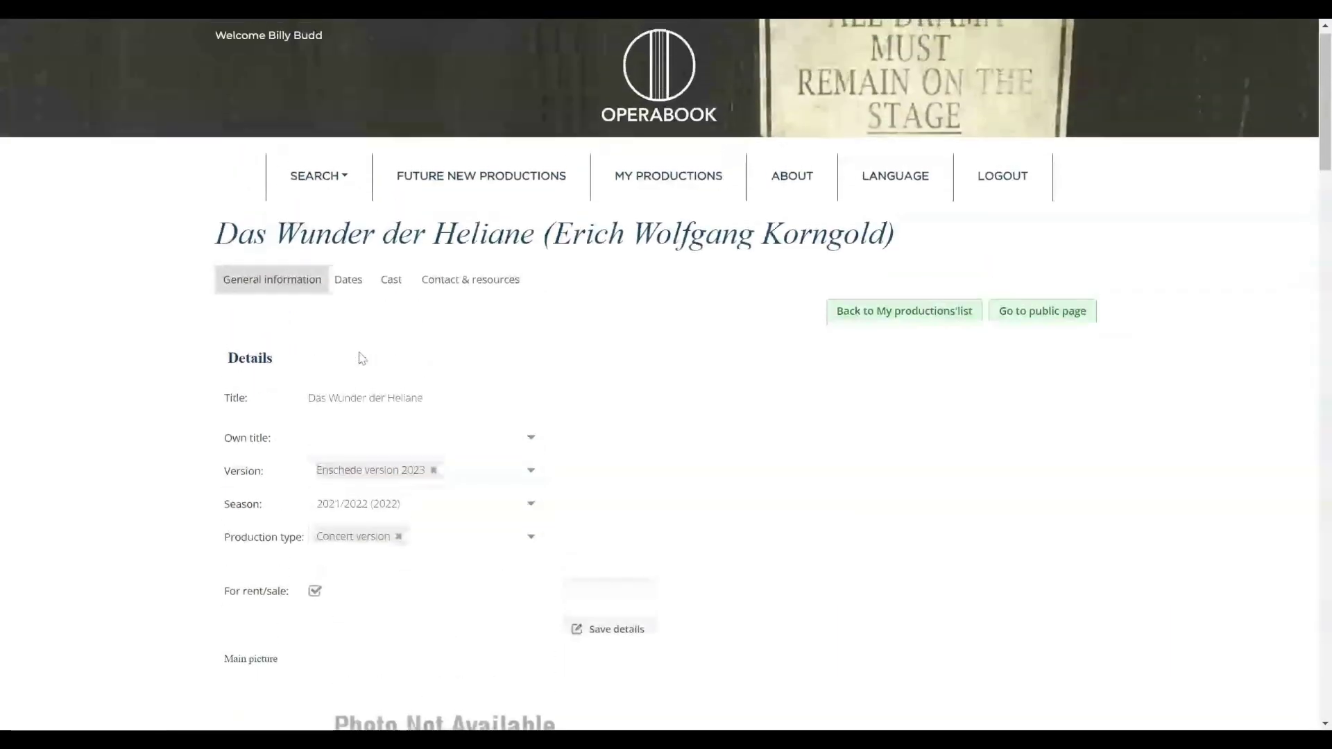
- Start a new date entry and select 21–24 December 2023 as performance days
left_click(348, 279)
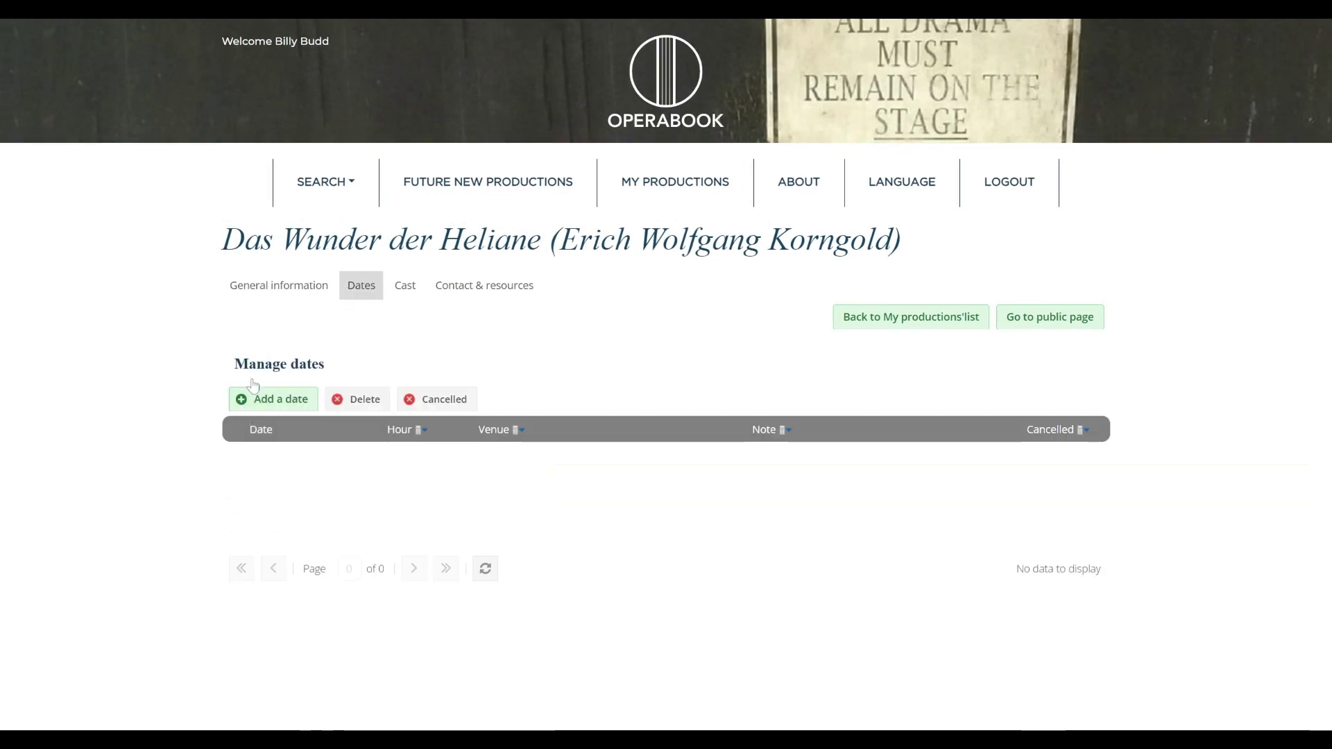
left_click(268, 402)
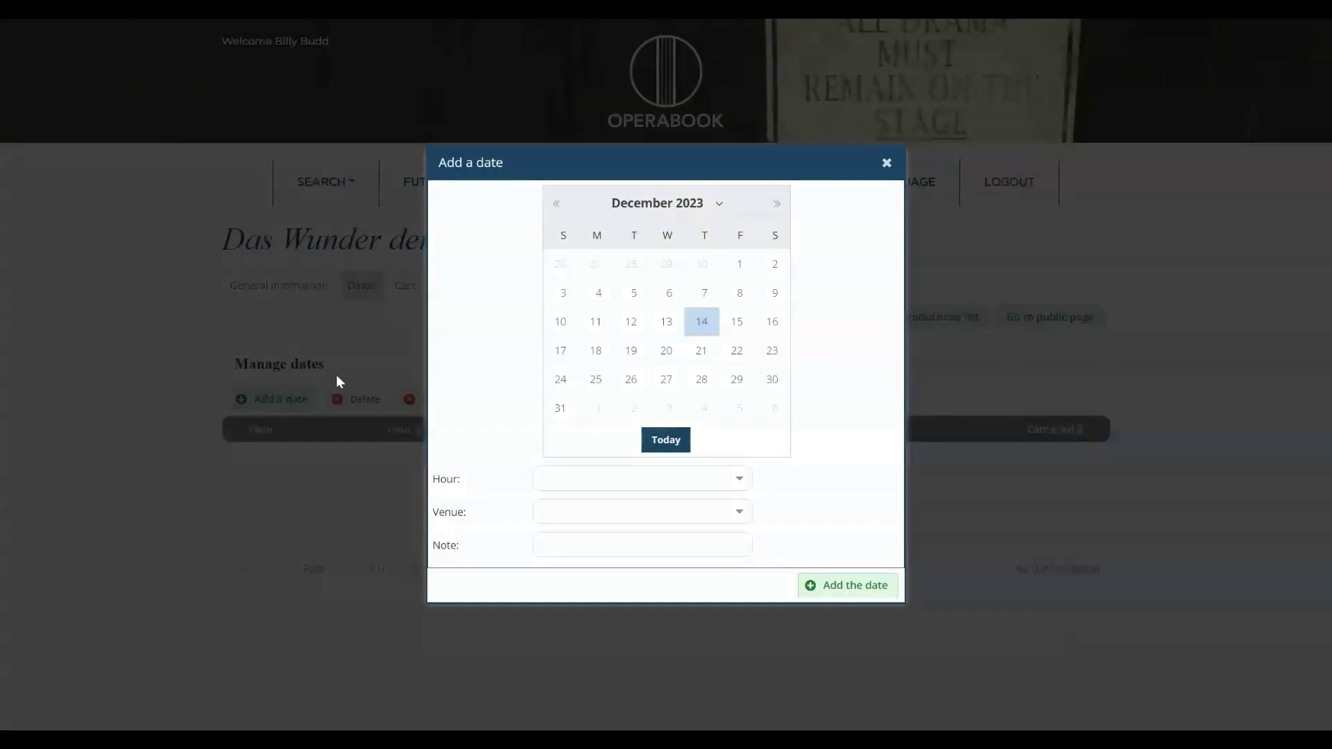
left_click(701, 351)
left_click(736, 351)
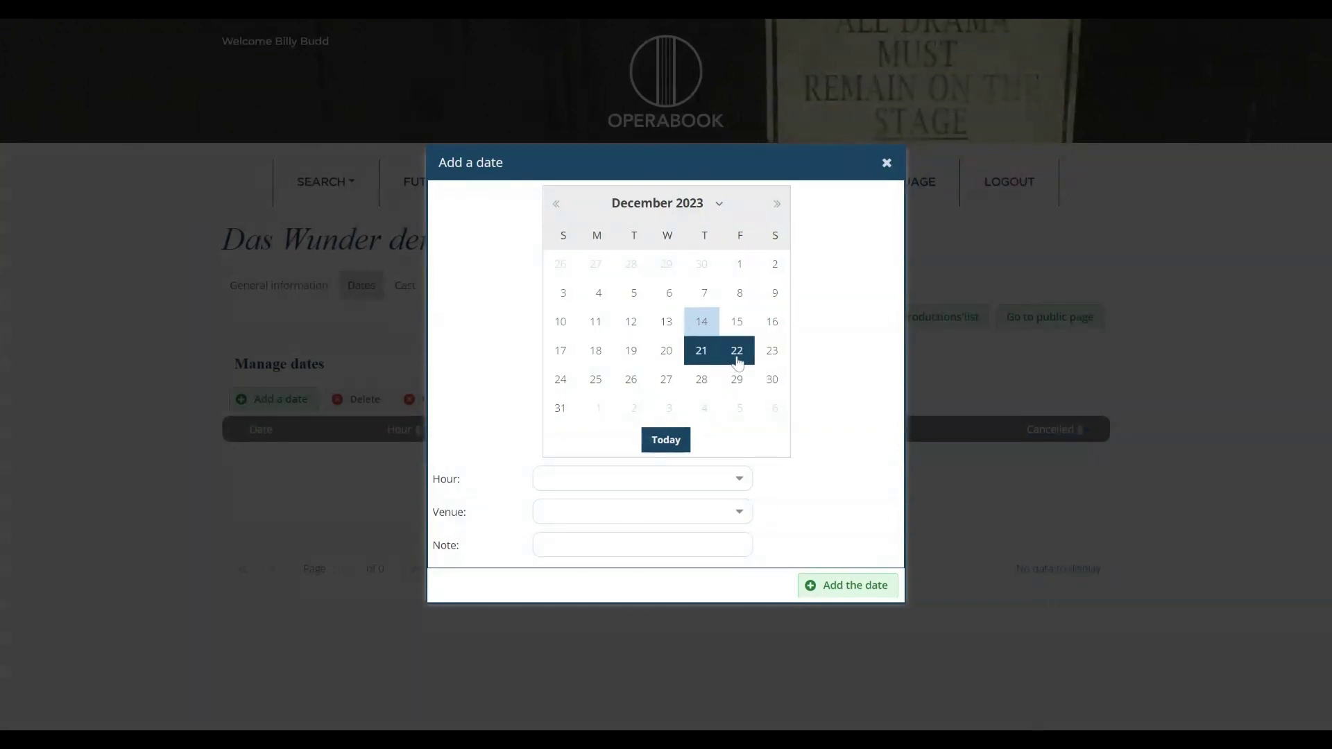
left_click(560, 379)
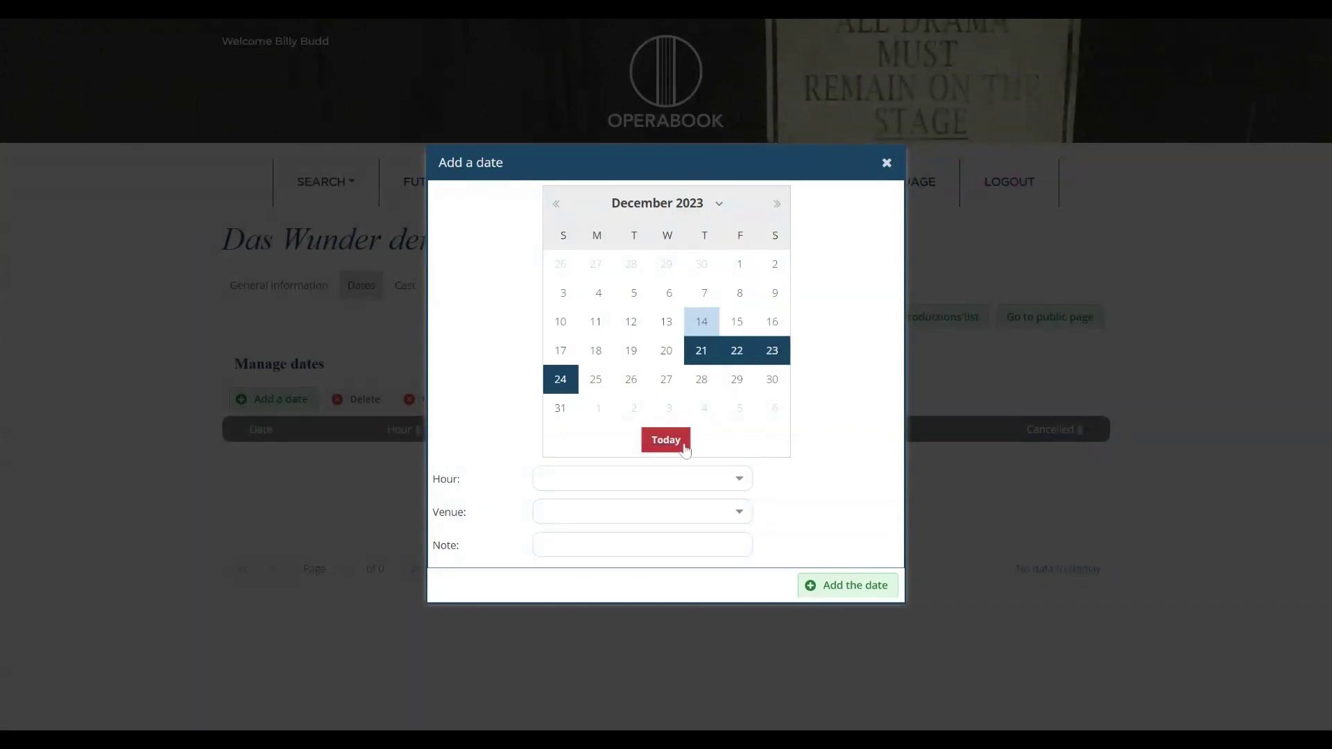
- Set the performances to 19:00 at Cirque Royal and save the four dates
left_click(640, 480)
type("19:00")
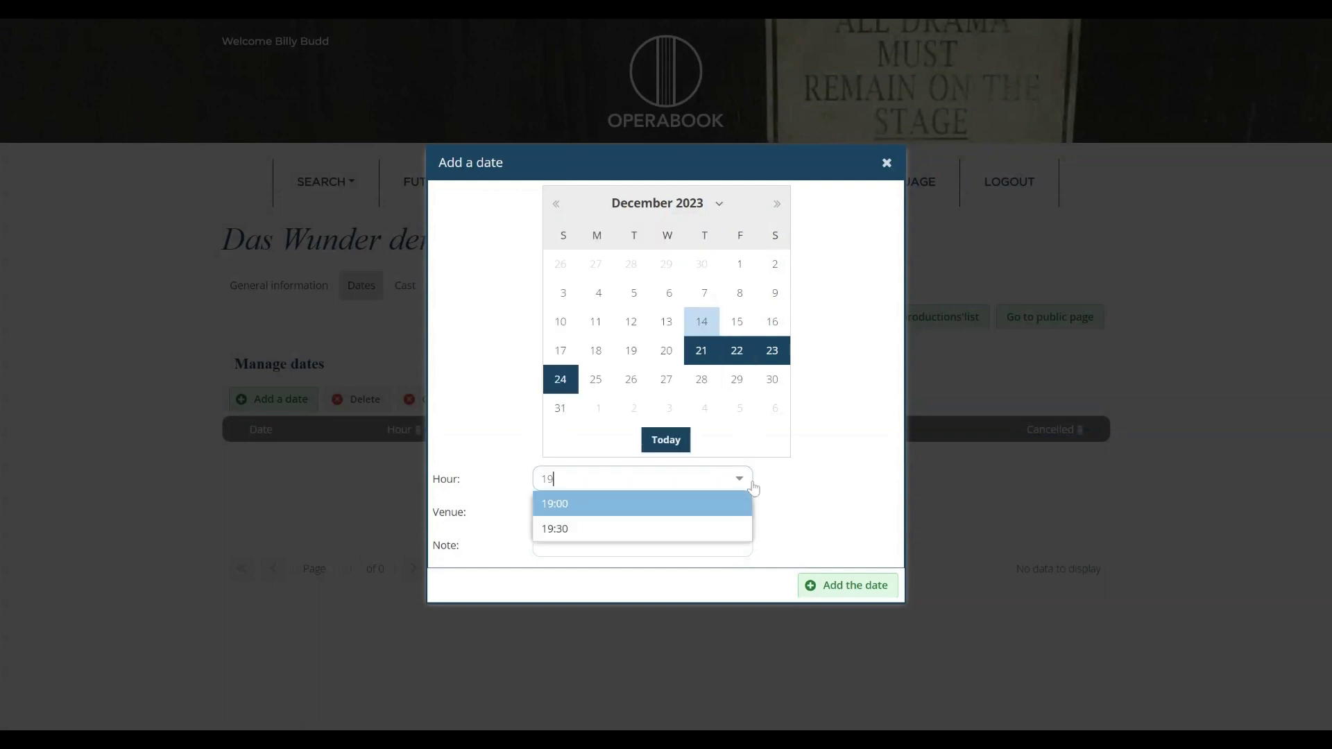
left_click(737, 507)
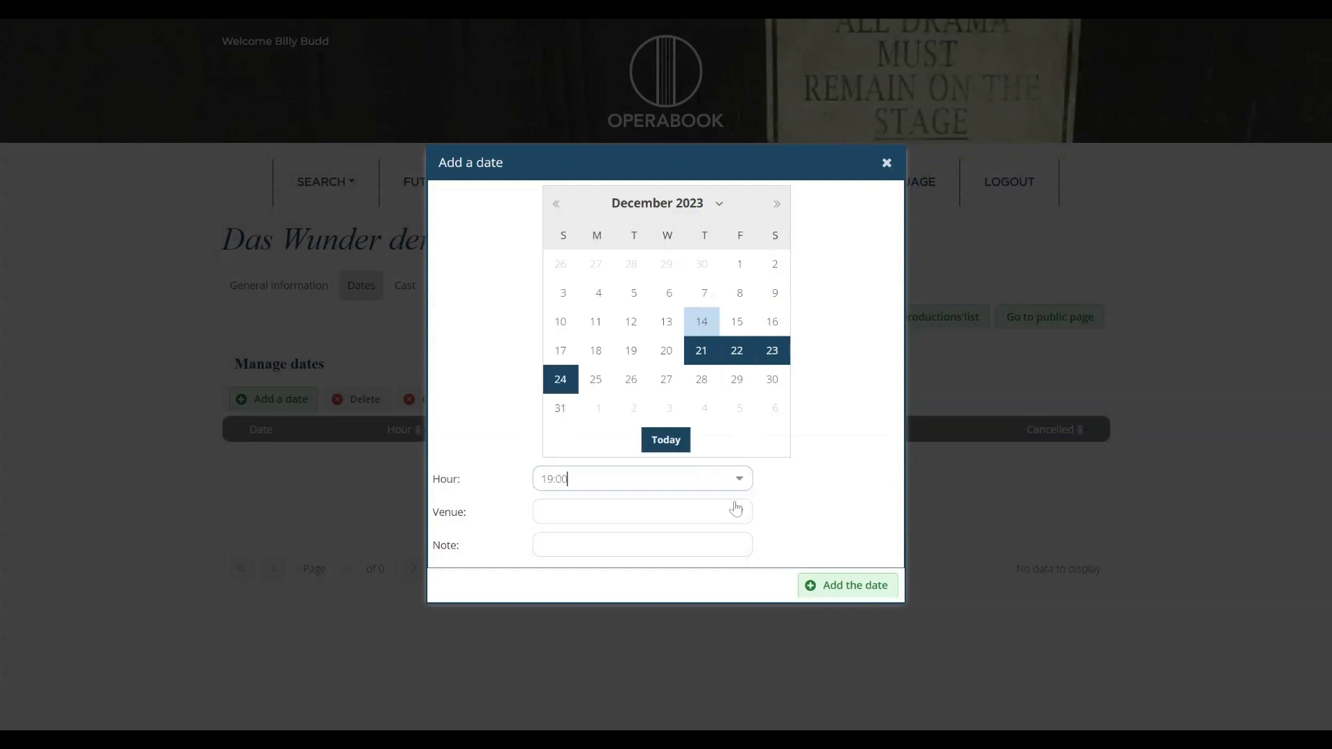
left_click(640, 512)
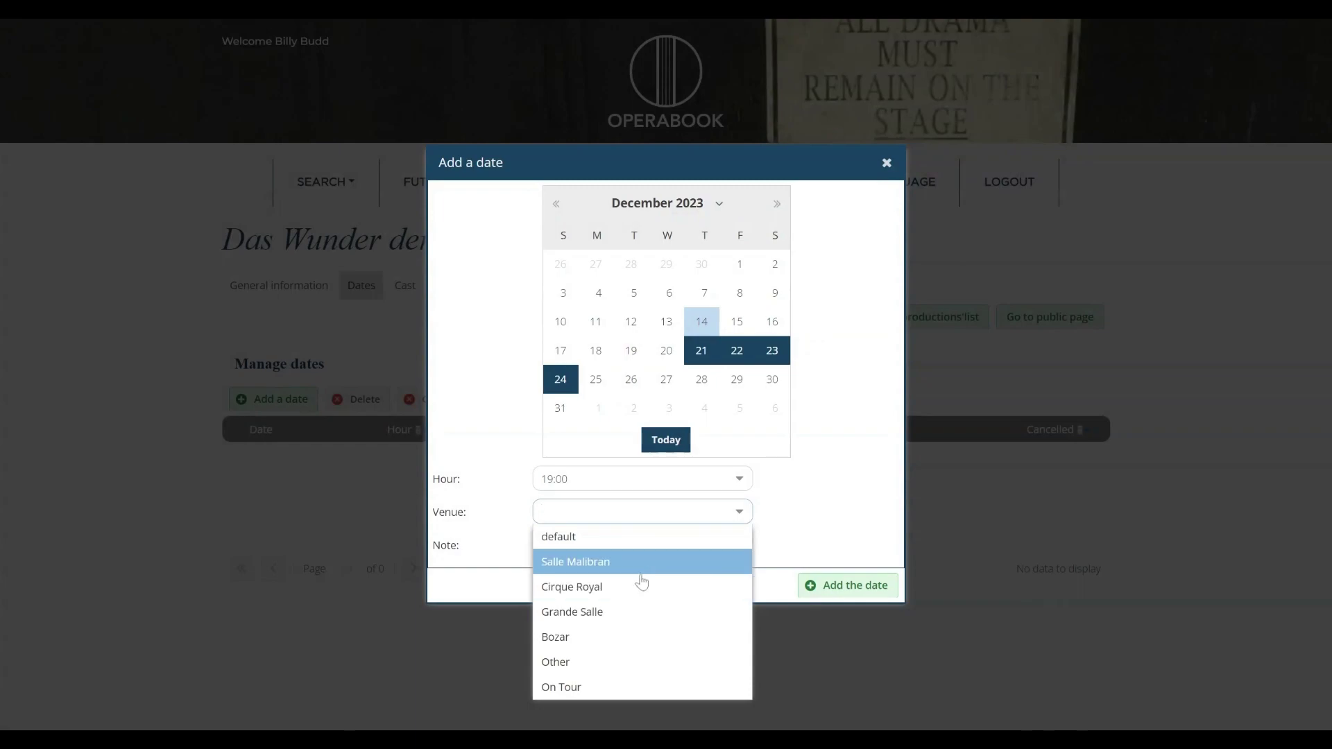
left_click(571, 586)
left_click(834, 585)
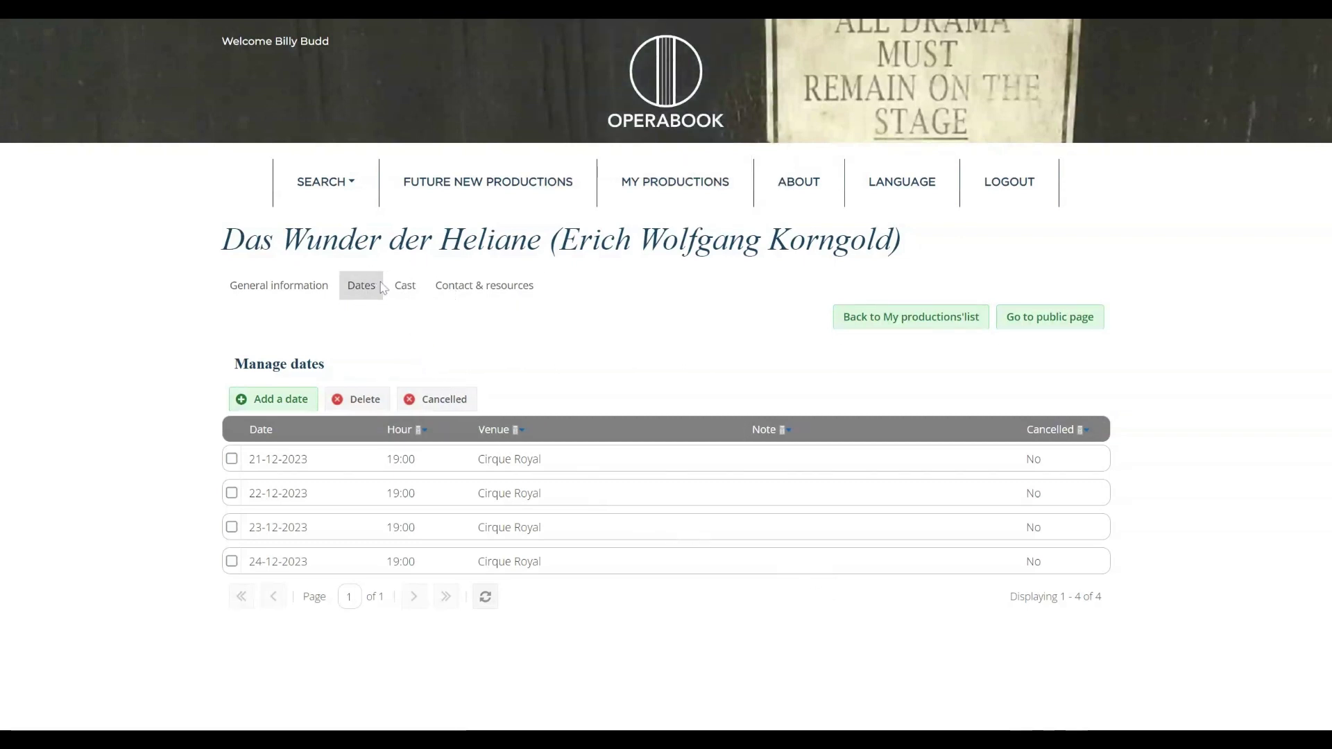
- Assign Eleonora Buratto to the Heliane role in the cast list
left_click(403, 292)
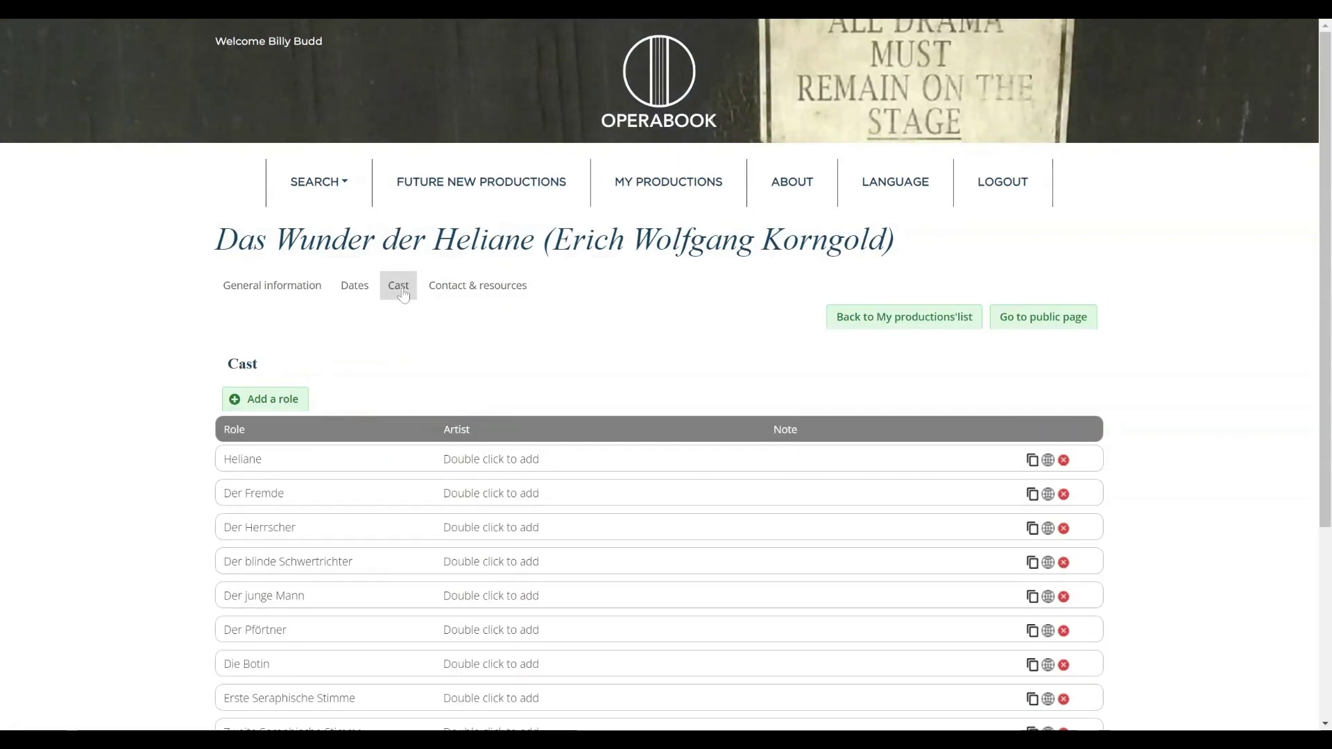
scroll(395, 344, "down", 5)
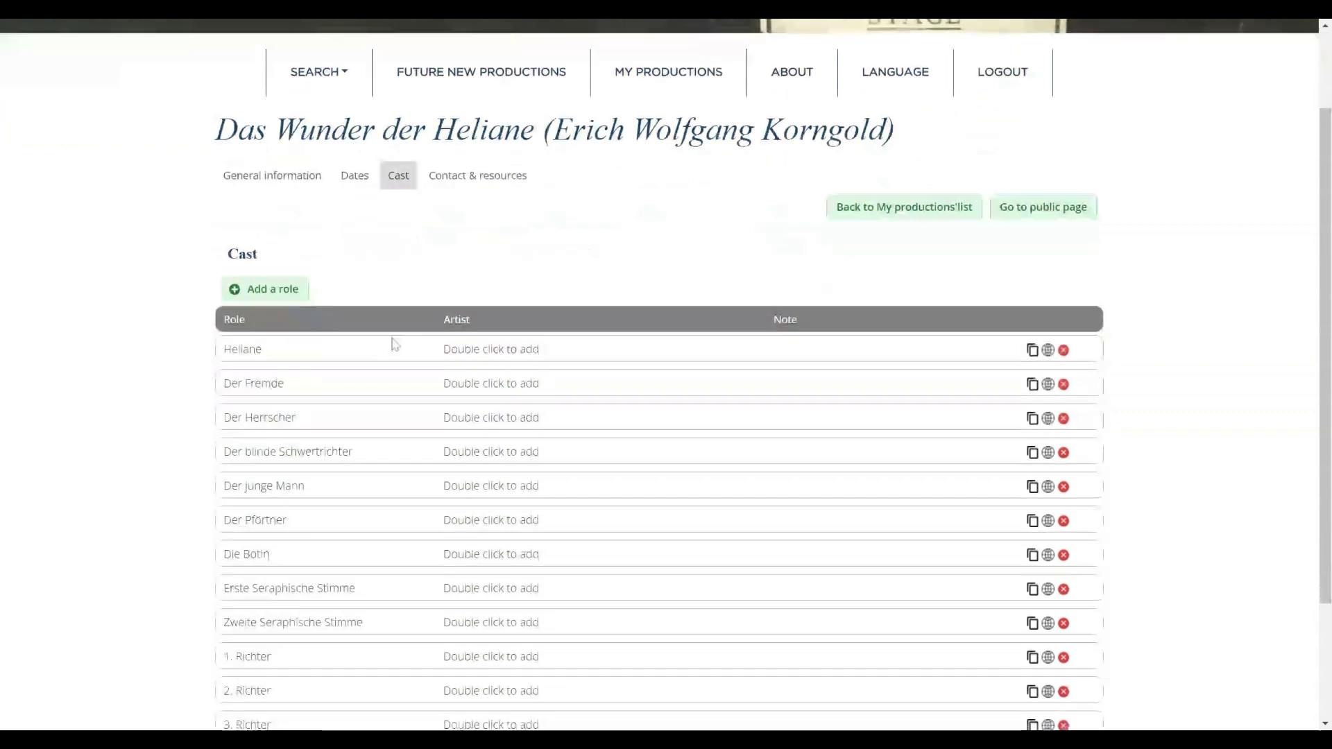
scroll(394, 344, "down", 5)
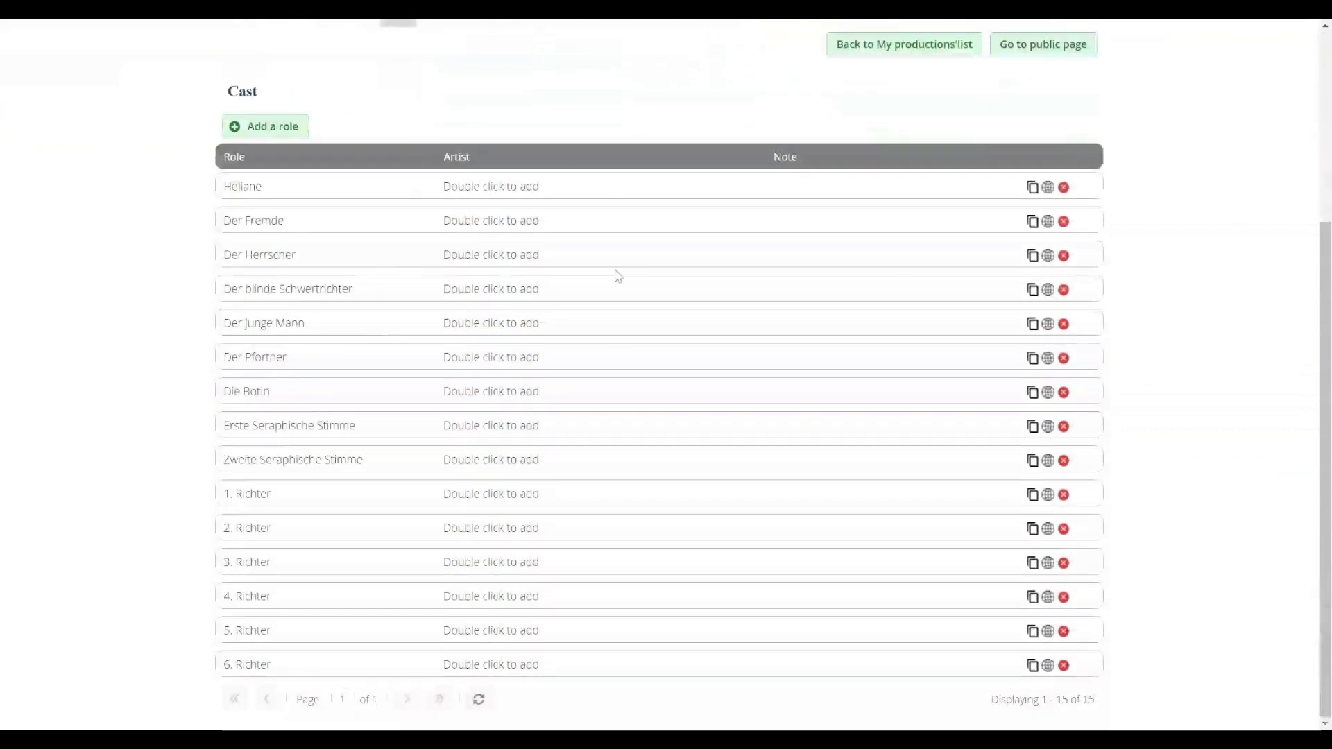
double_click(452, 191)
type("e")
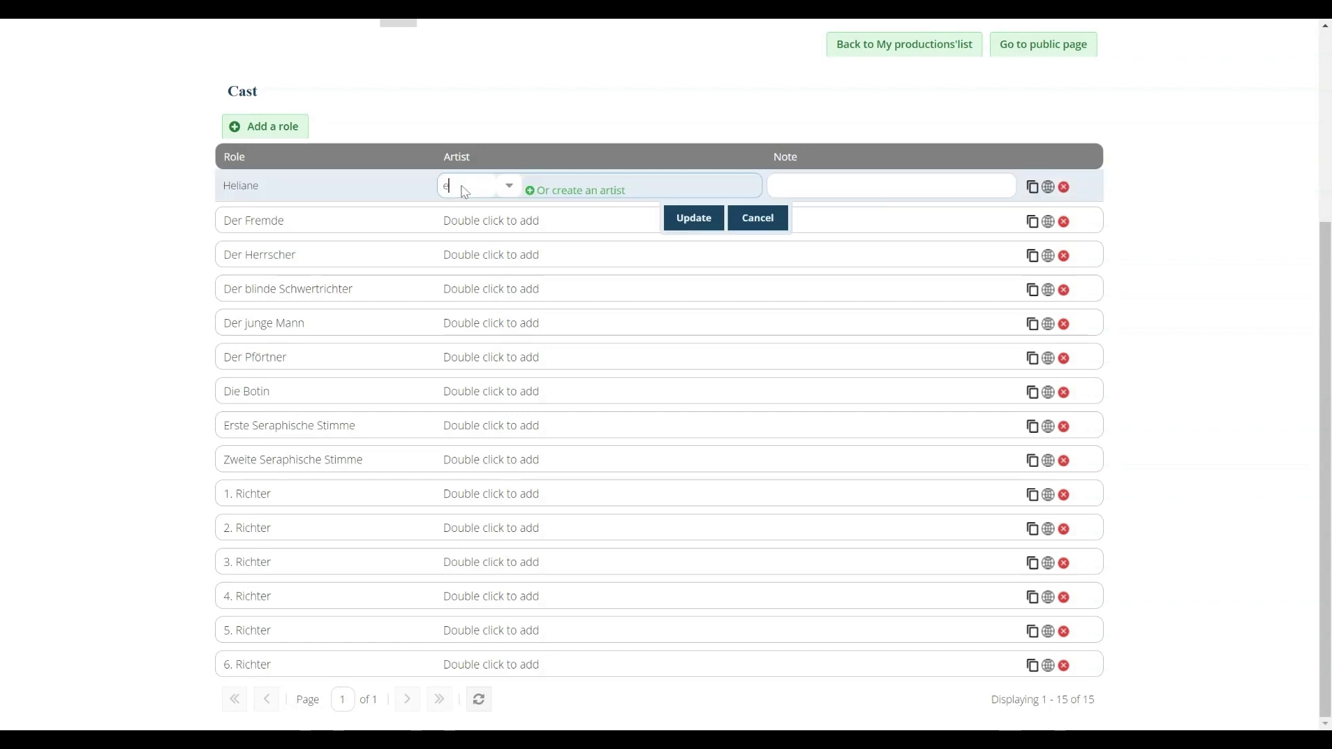
type("leon")
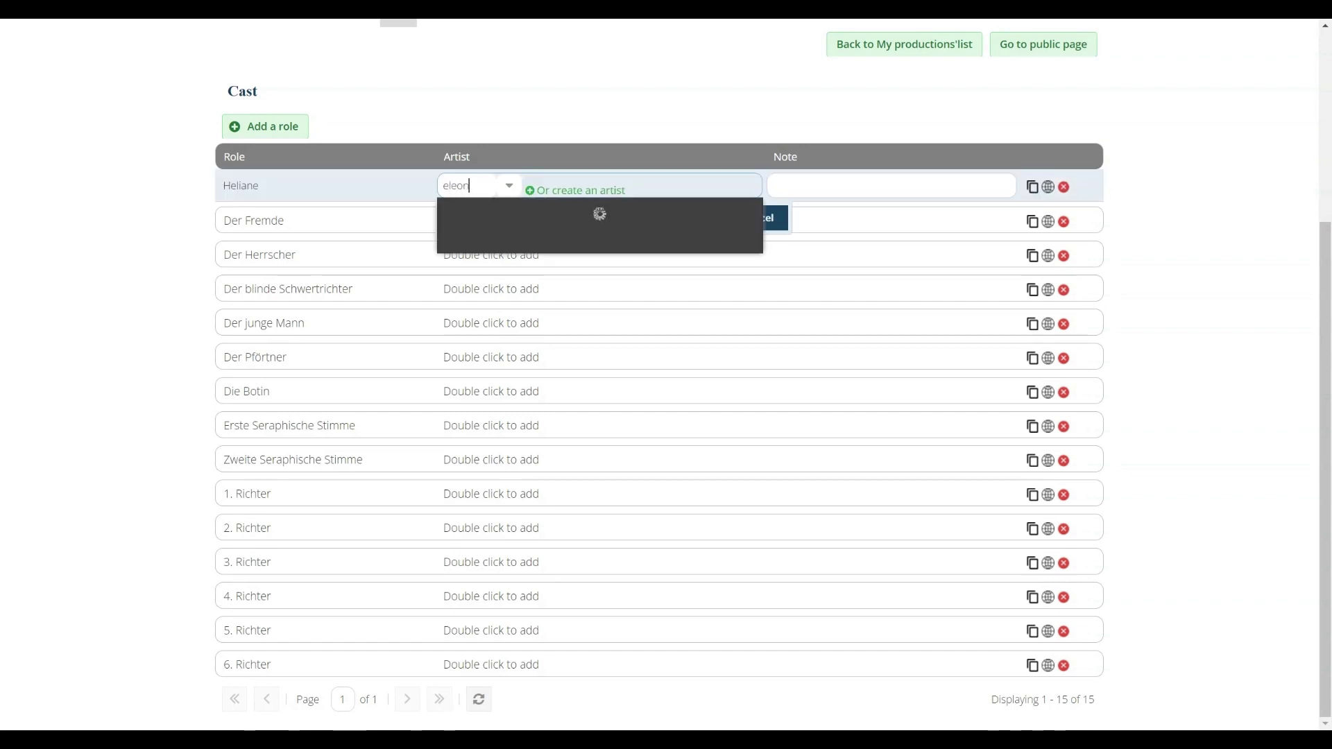
type("ora")
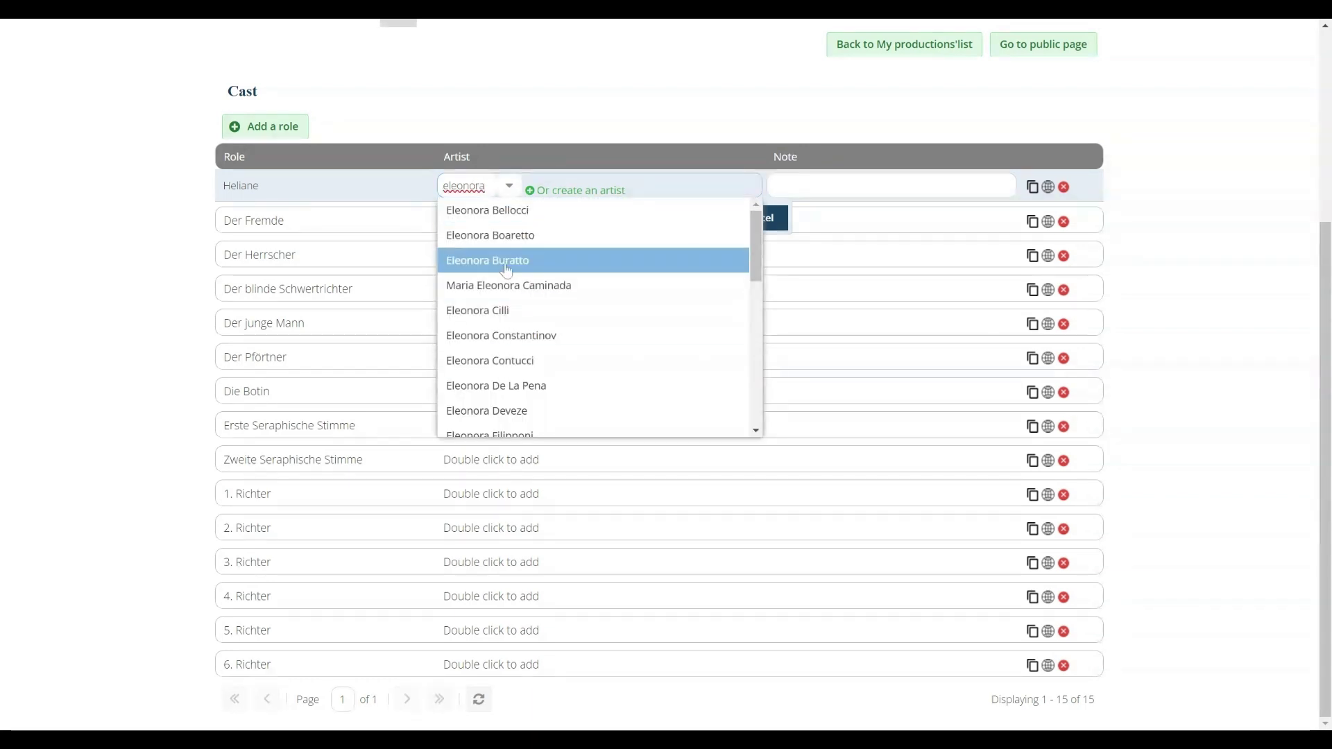
left_click(508, 261)
left_click(694, 218)
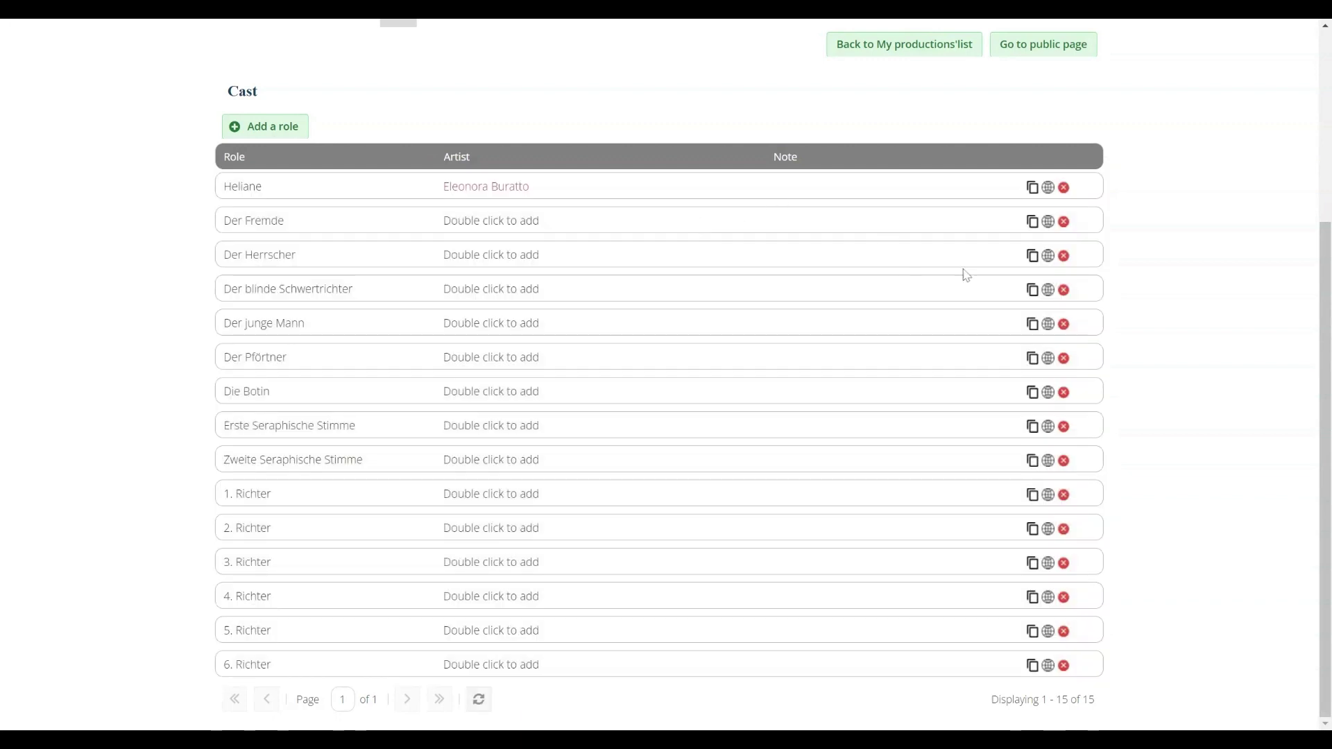
- Duplicate the Heliane role and assign Sondra Radvanovsky to the copy
left_click(1033, 188)
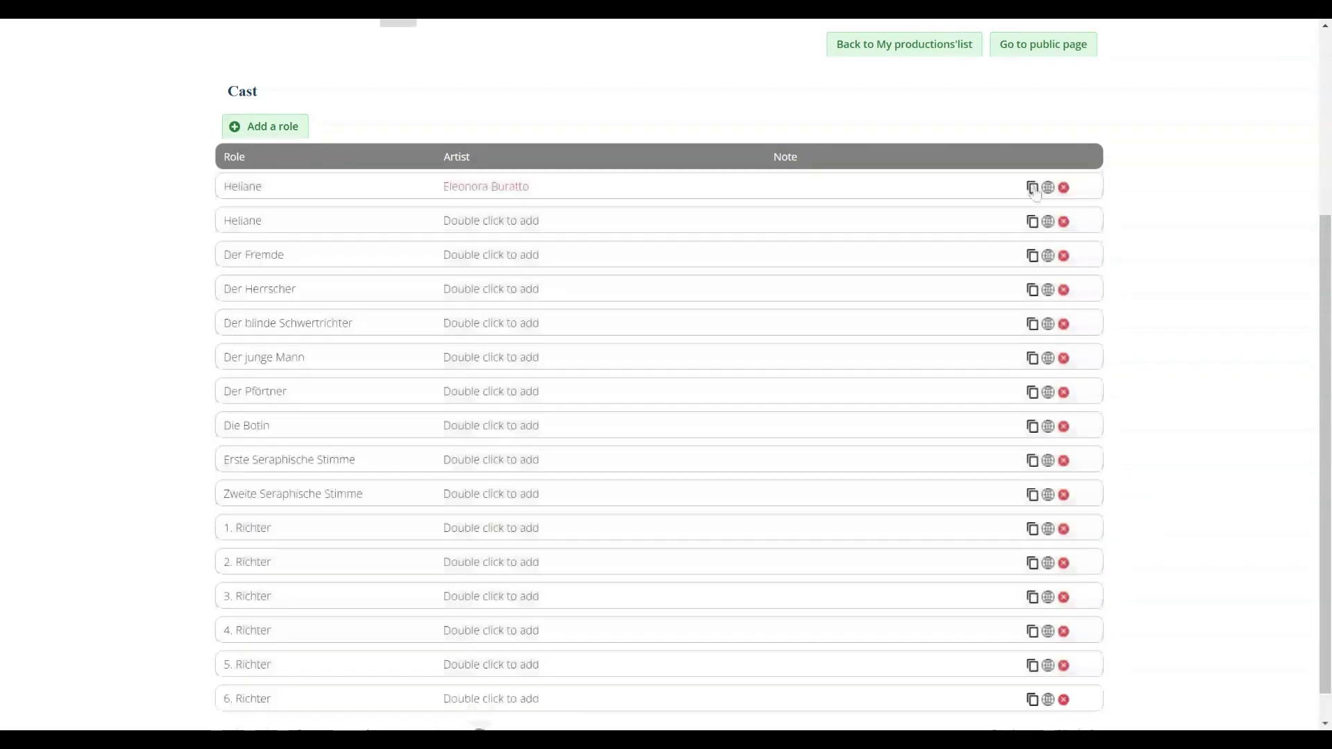
double_click(523, 226)
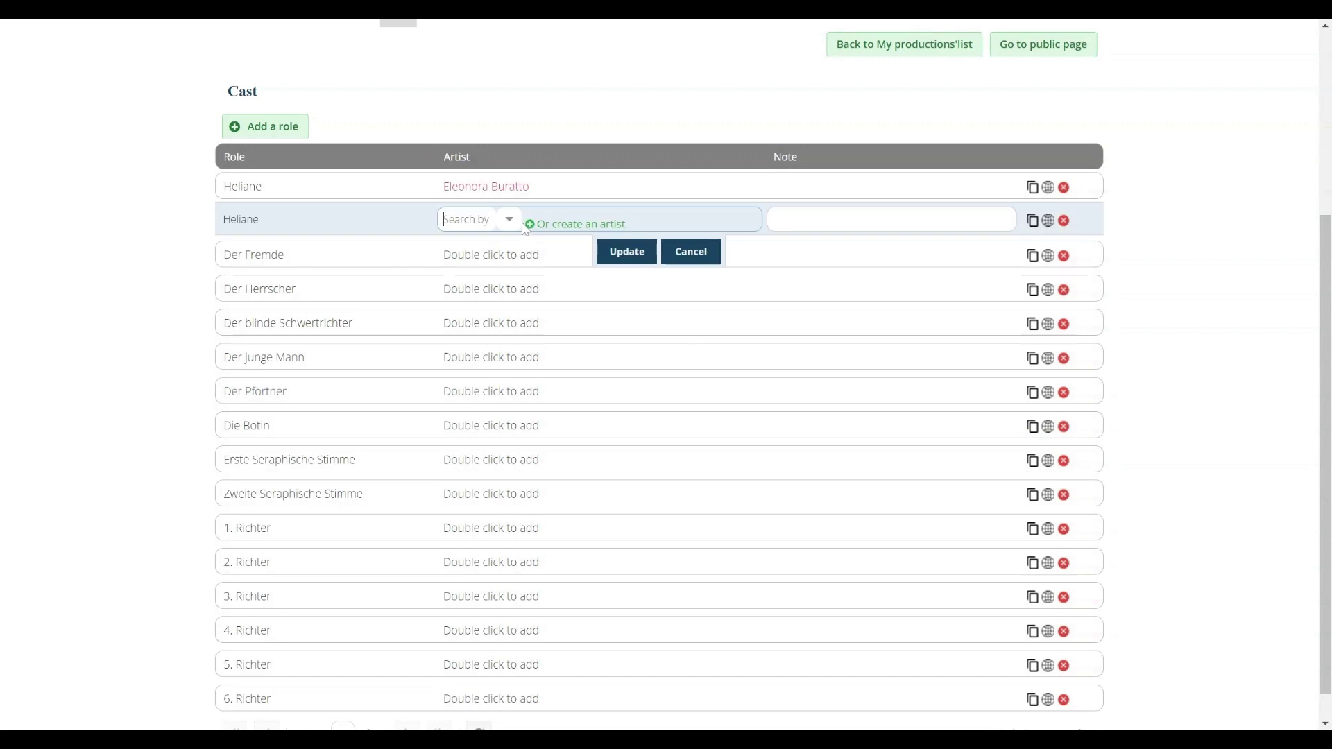
type("sondra")
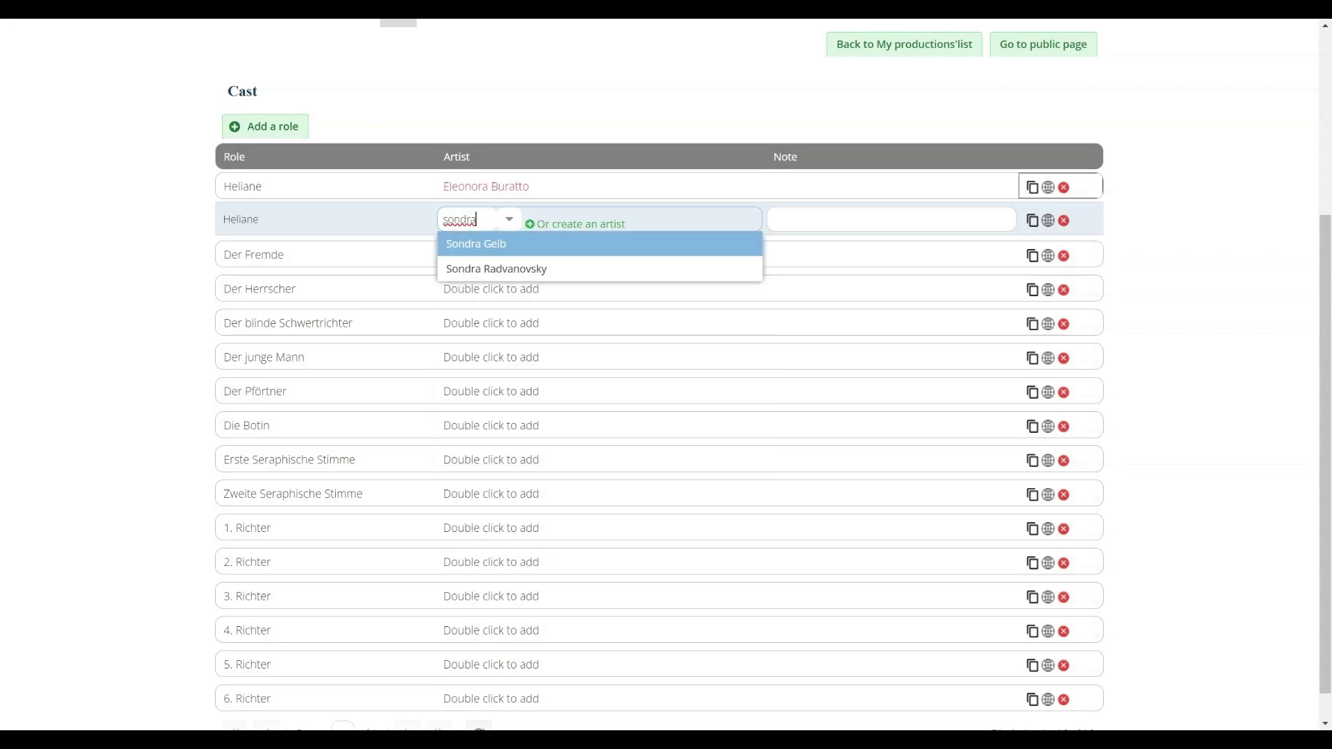
left_click(521, 269)
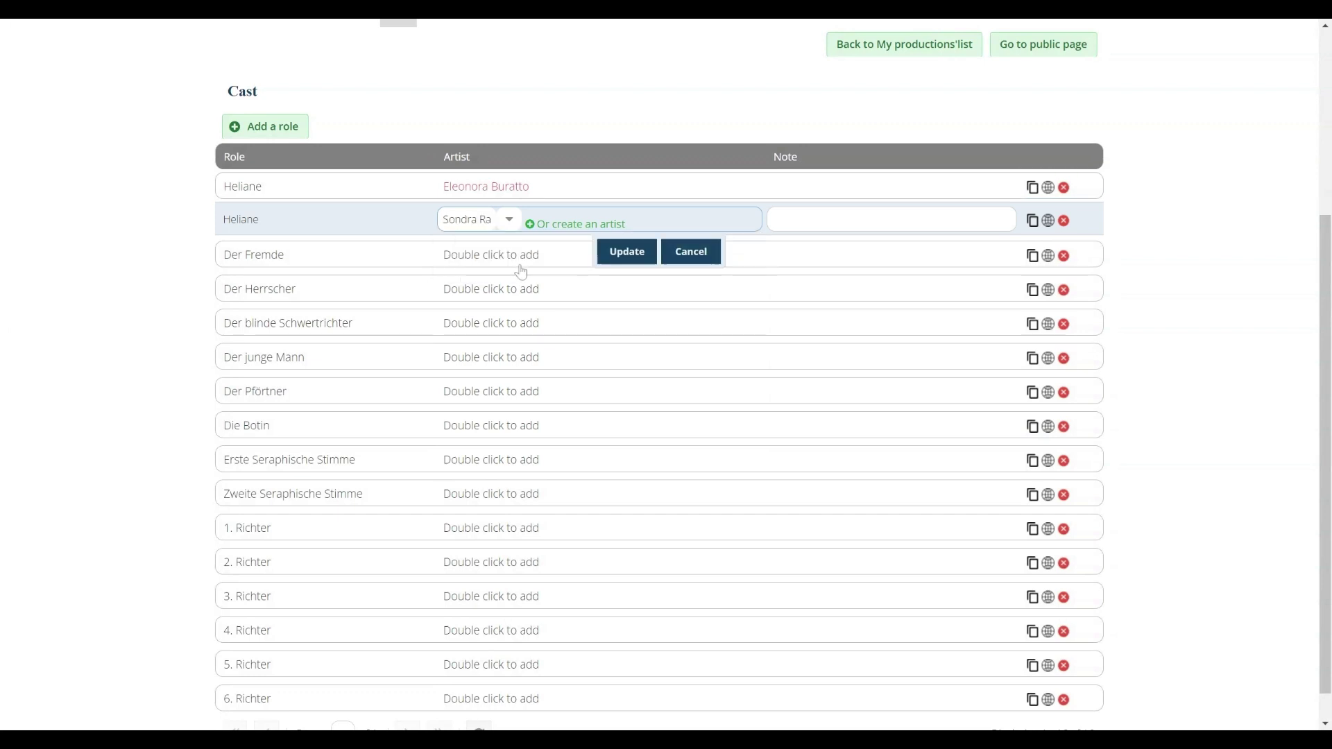
left_click(635, 258)
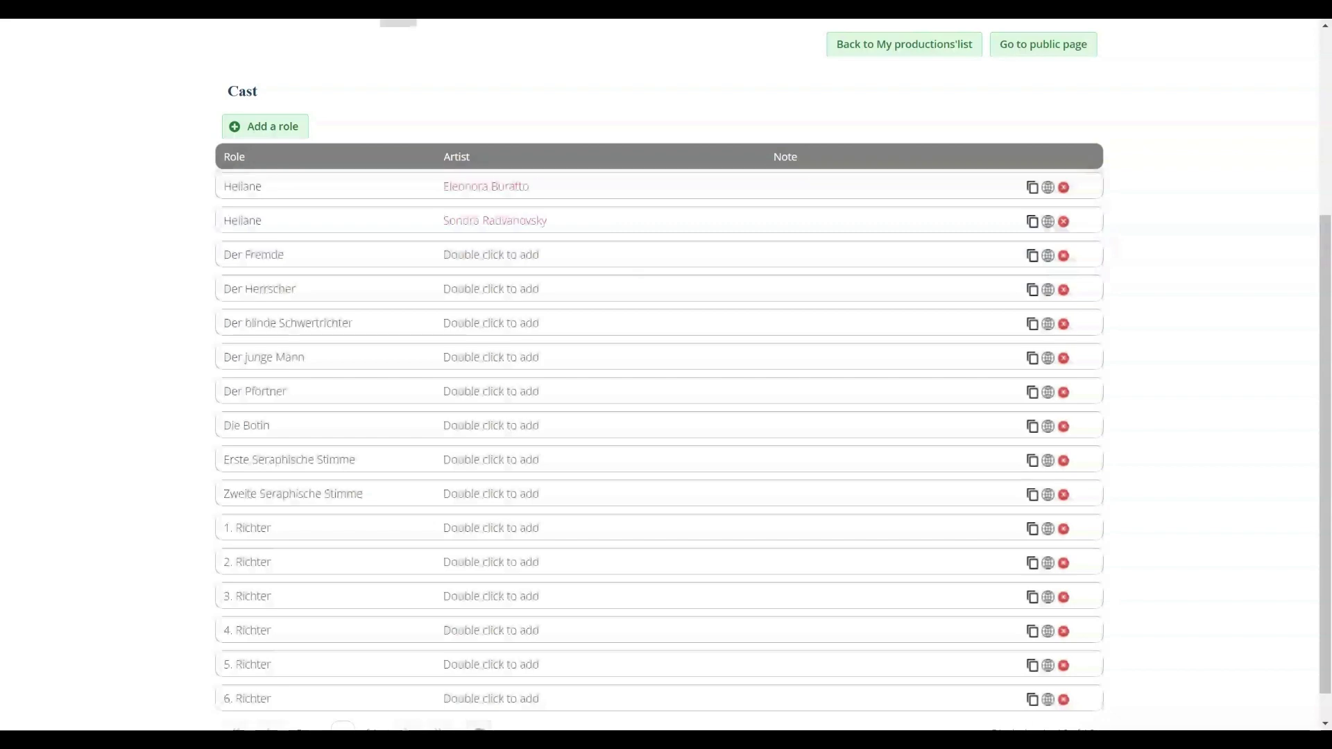
scroll(645, 220, "up", 5)
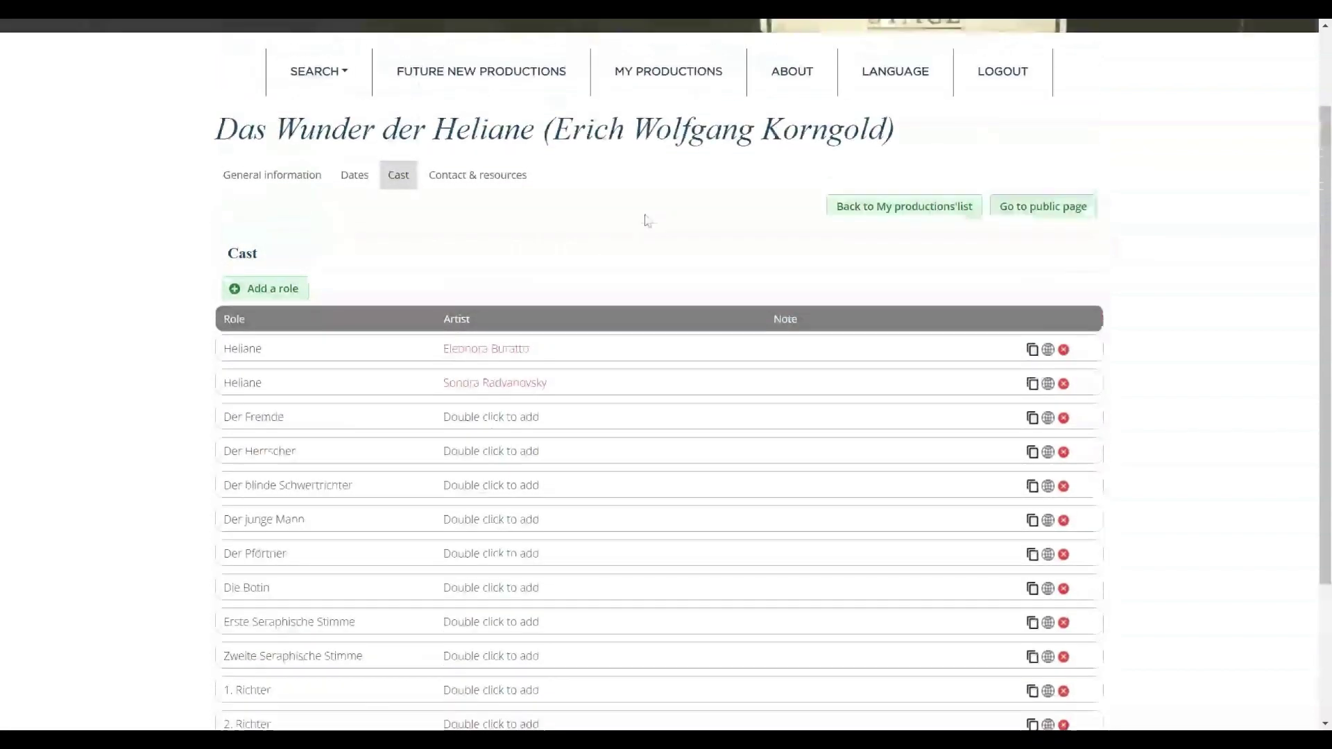
scroll(625, 230, "up", 5)
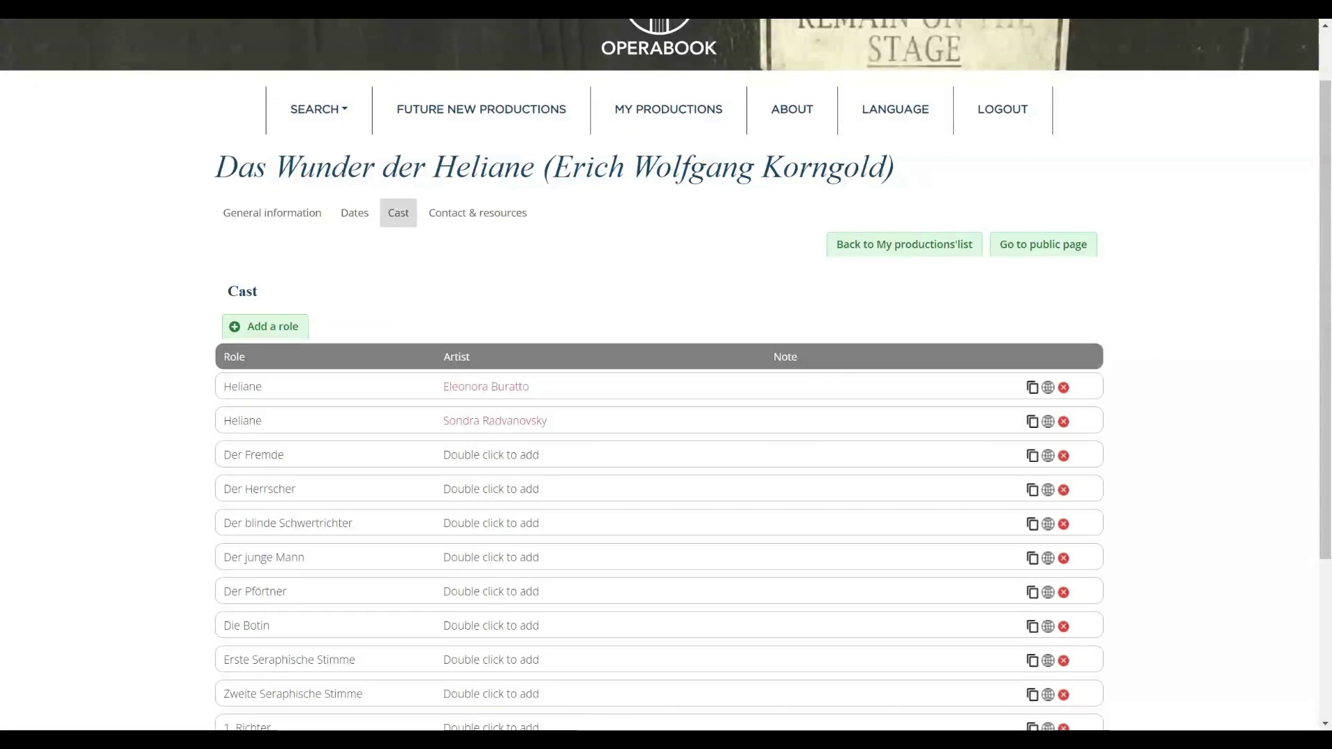
- View the production's empty Contact & resources section
left_click(504, 222)
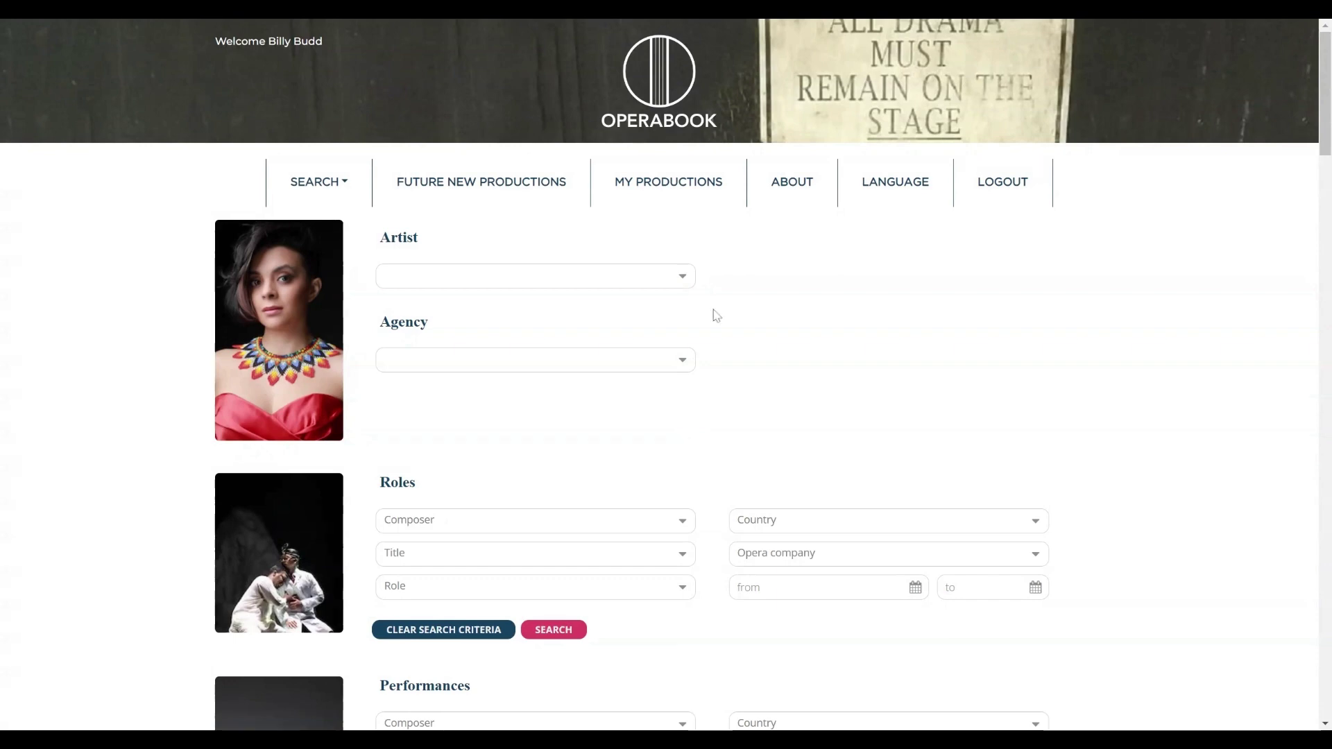
- Start a new production from My productions' future new productions list
left_click(702, 196)
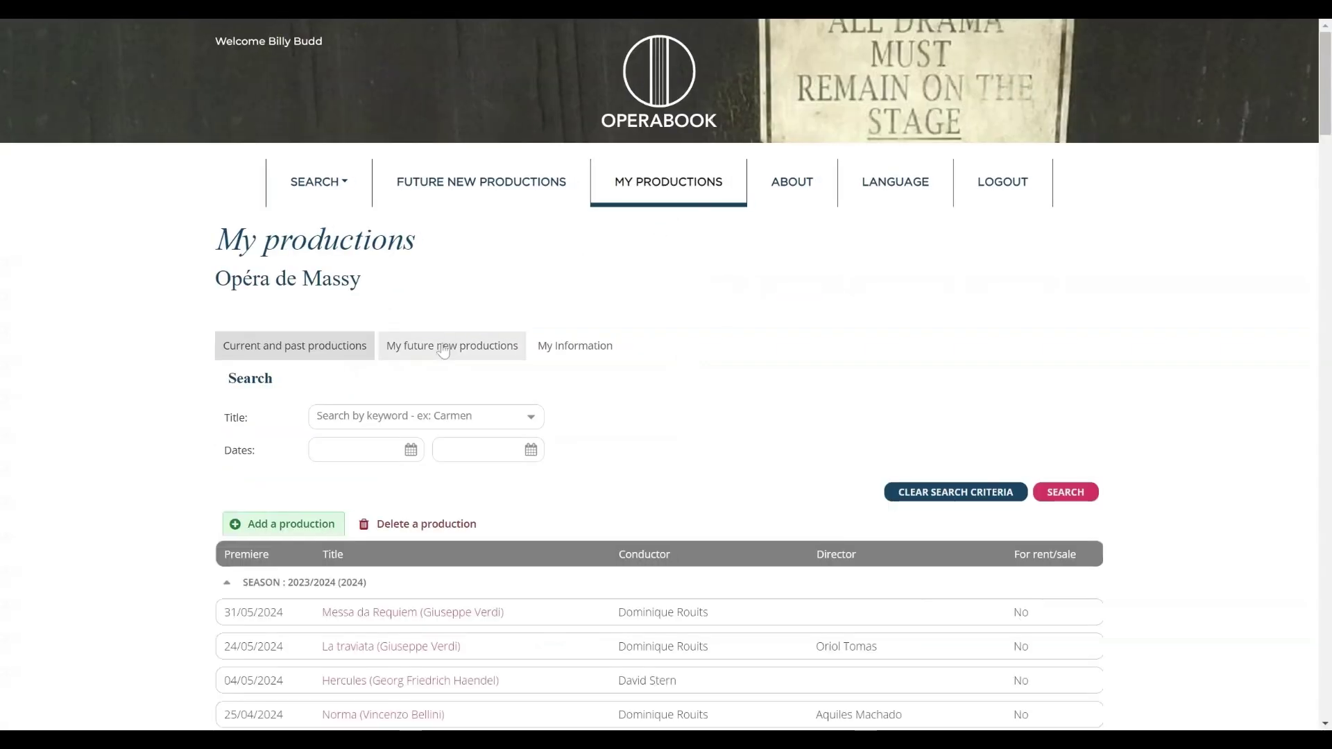
left_click(452, 345)
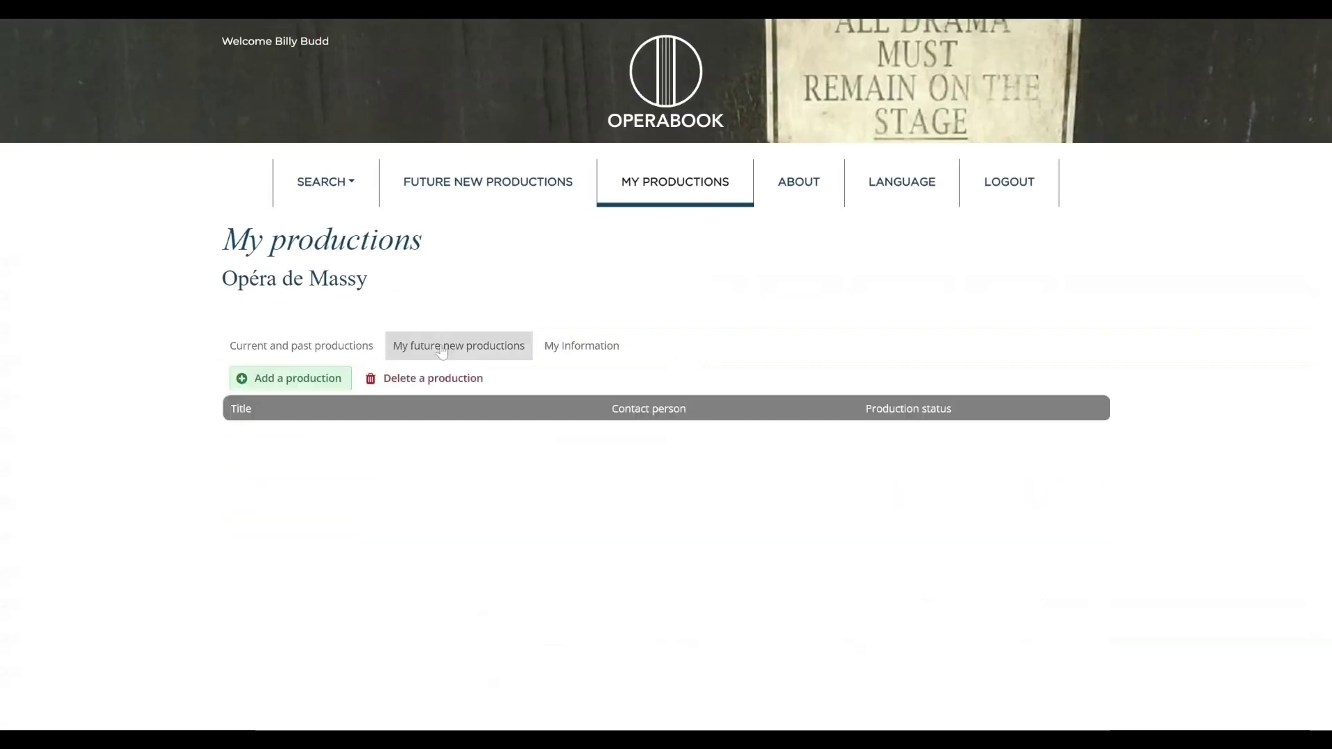
left_click(310, 381)
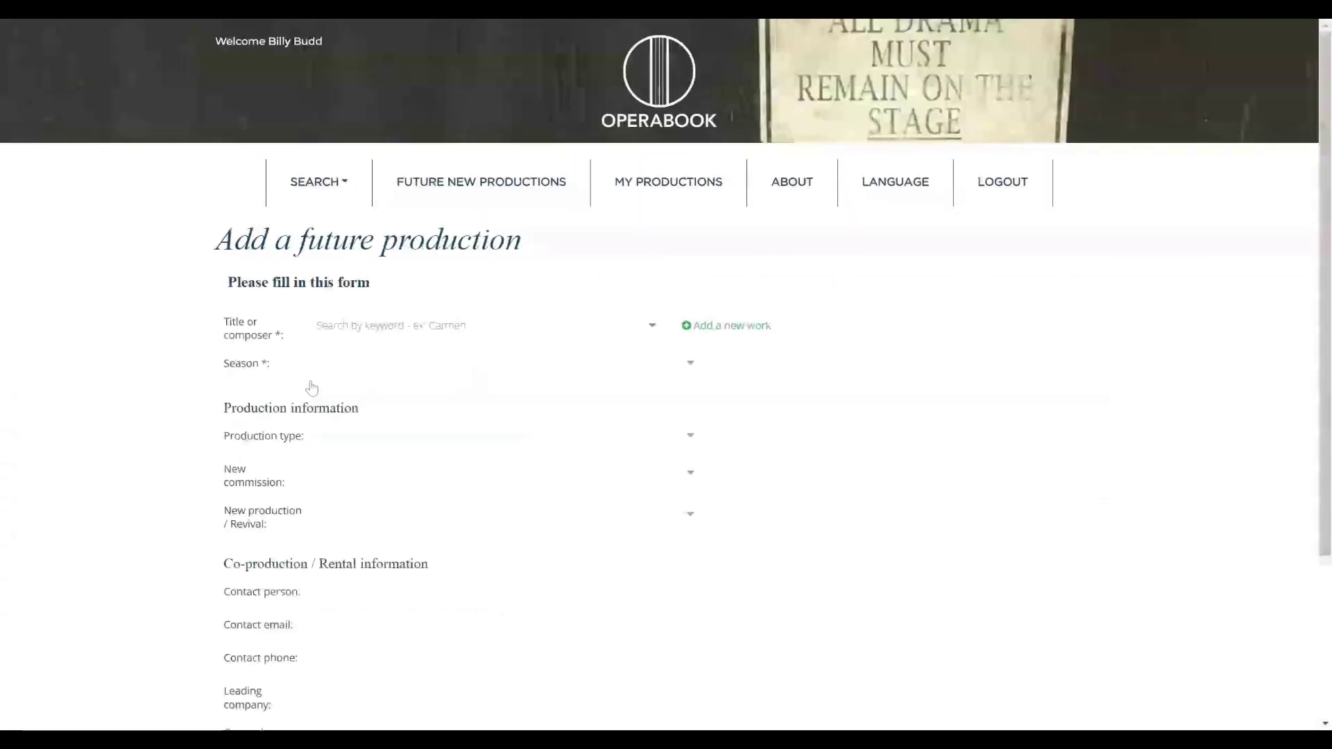
scroll(310, 386, "down", 3)
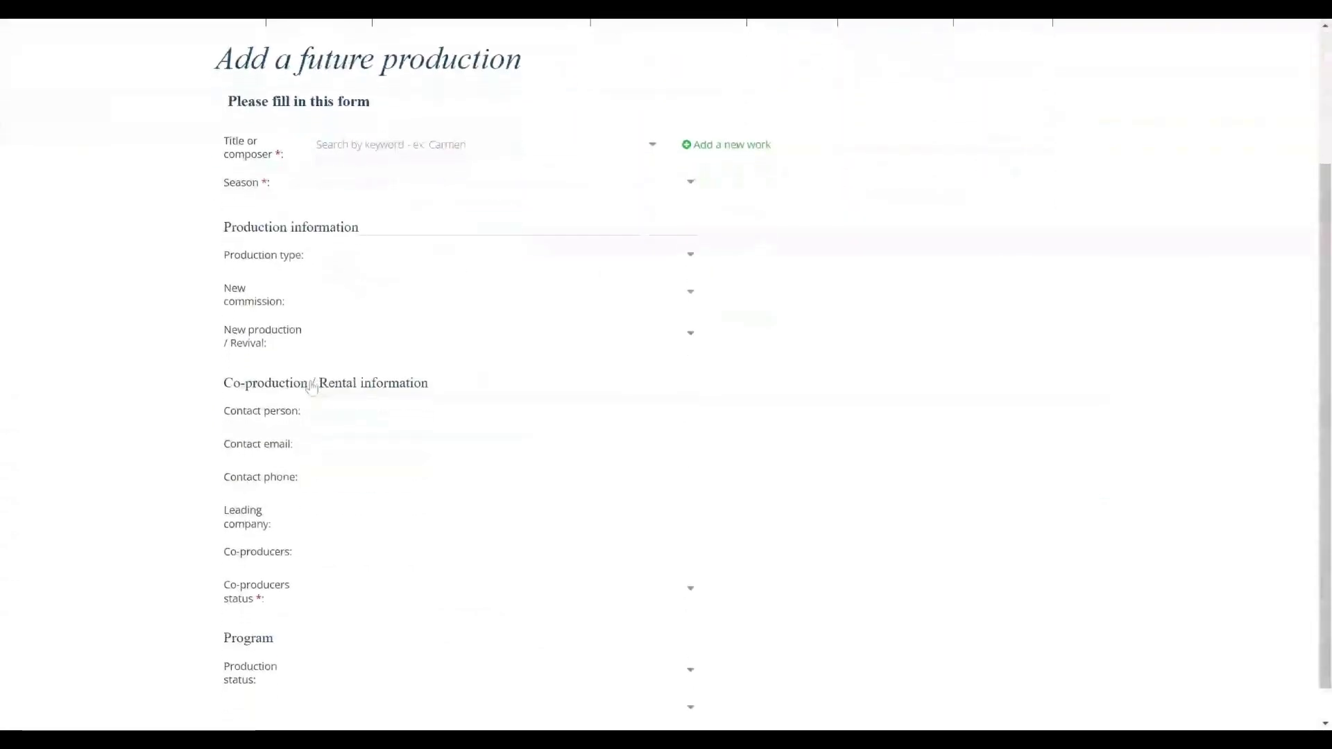
- Browse the Season, Production status and Co-producers status options without choosing any
left_click(689, 181)
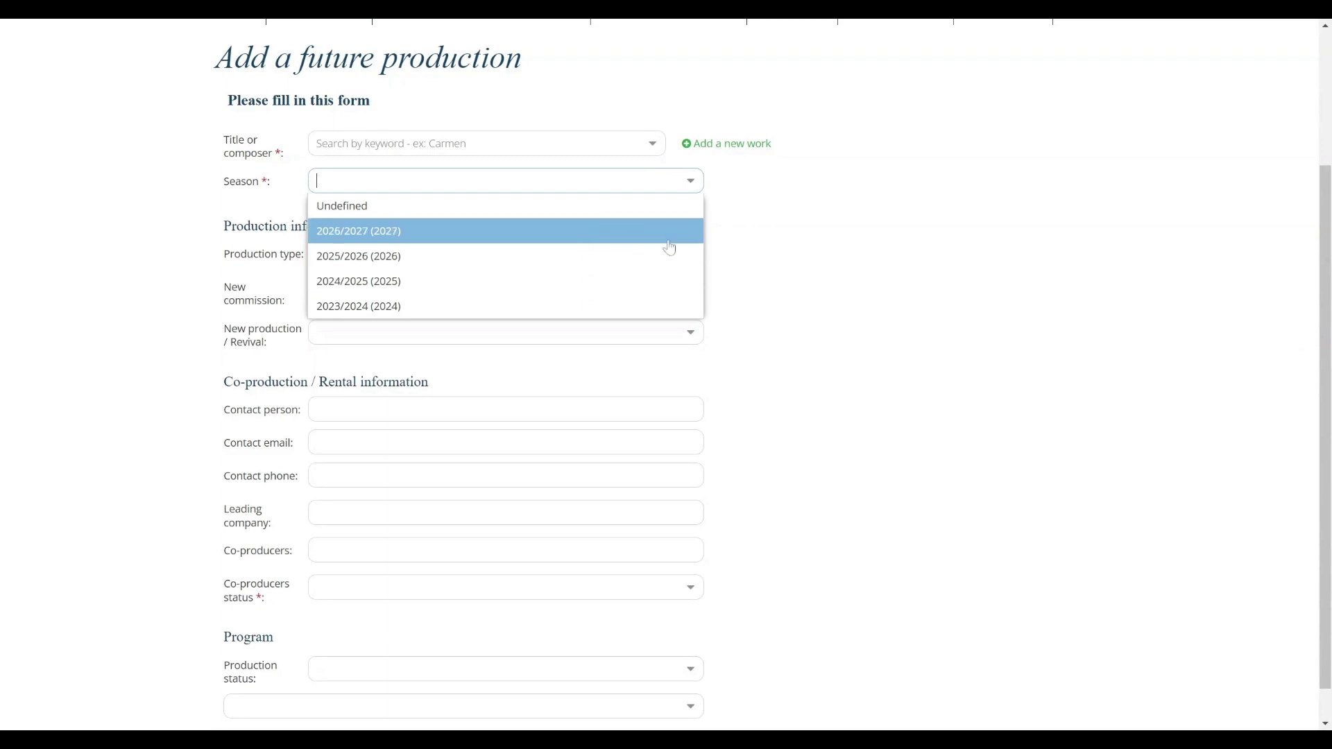
left_click(751, 221)
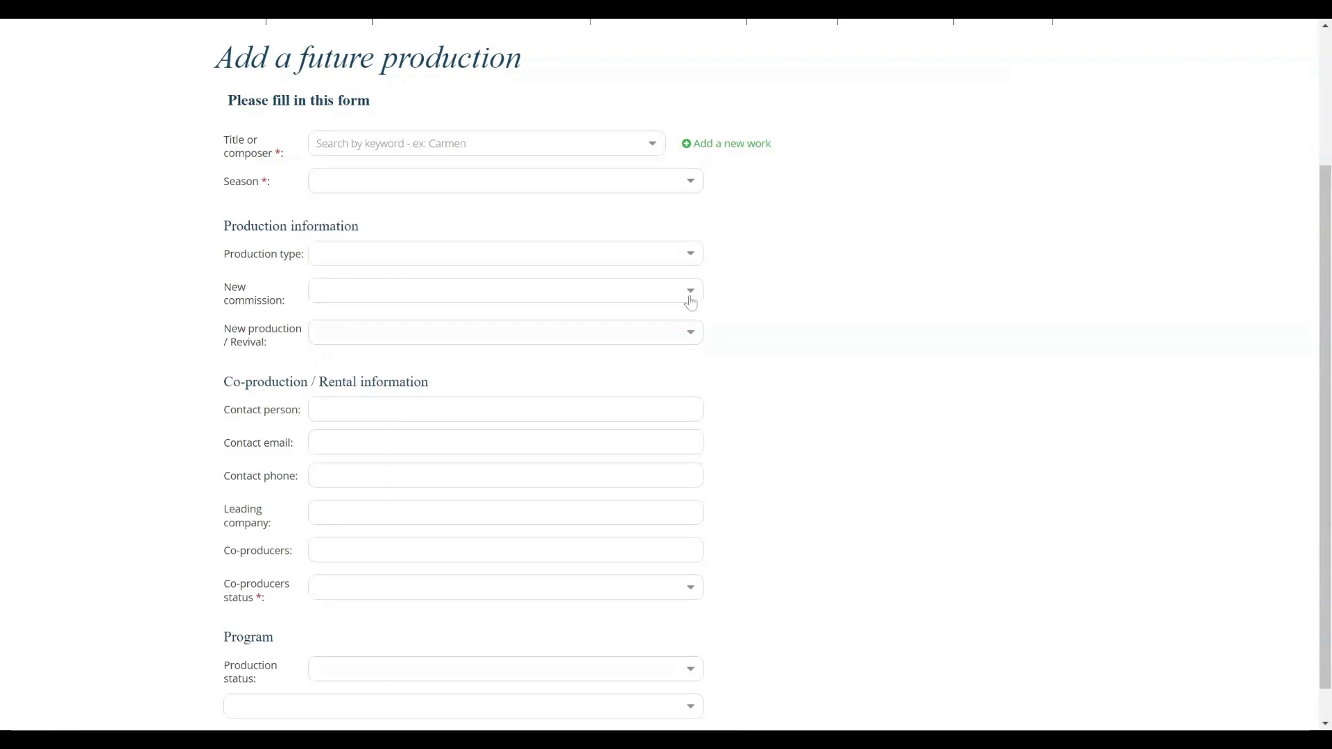
scroll(702, 260, "down", 1)
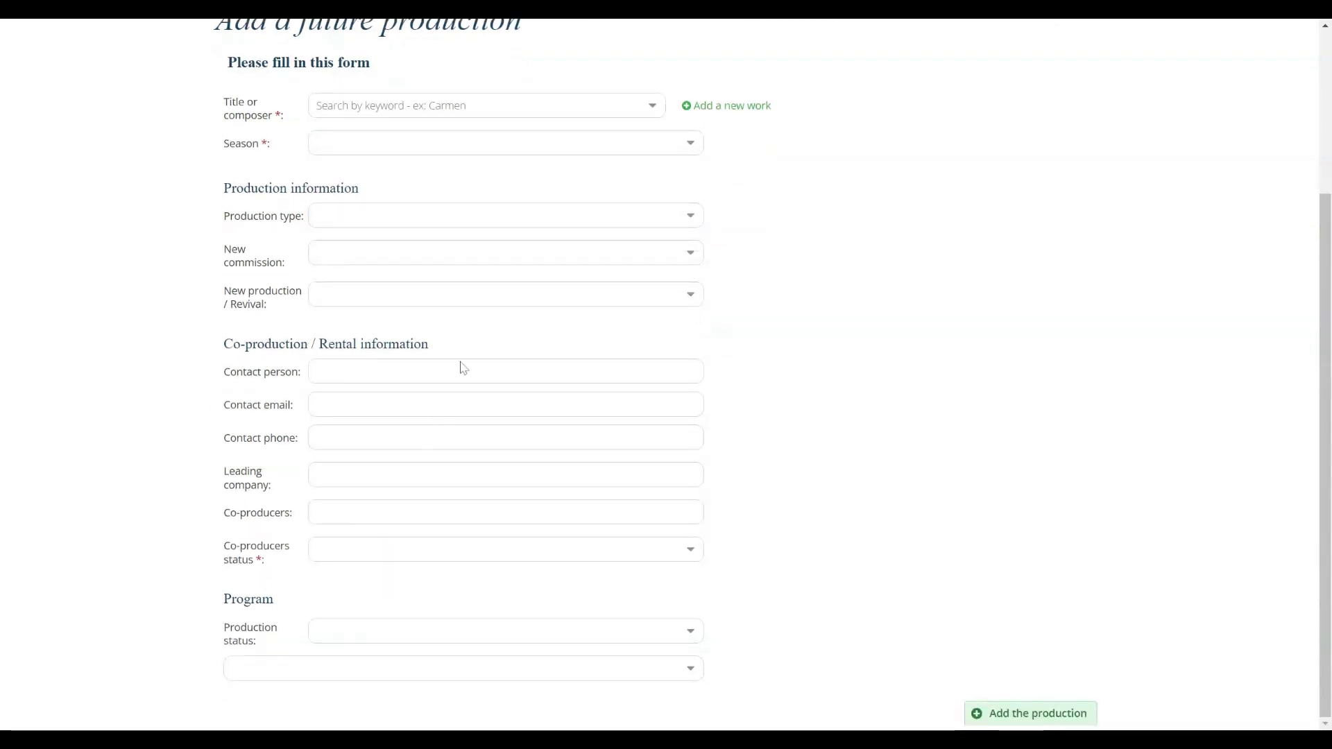
left_click(689, 635)
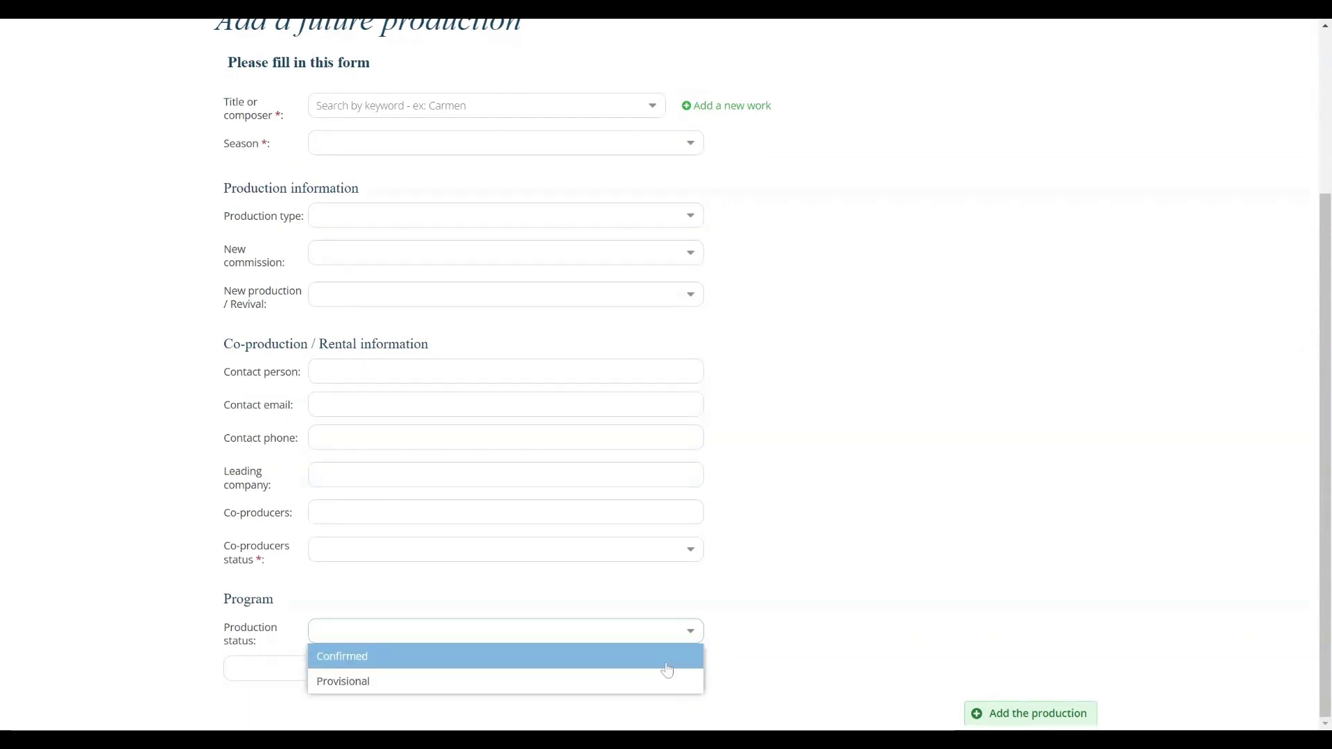
left_click(812, 591)
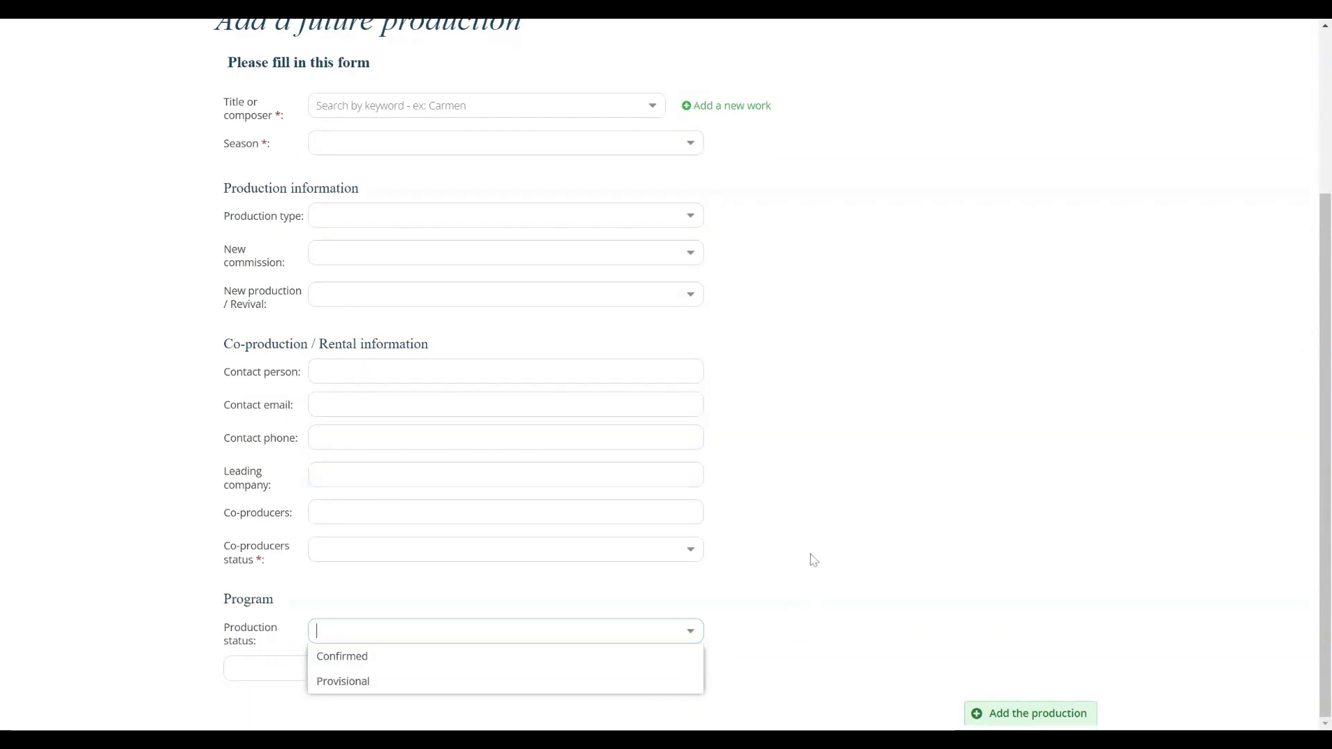
left_click(692, 550)
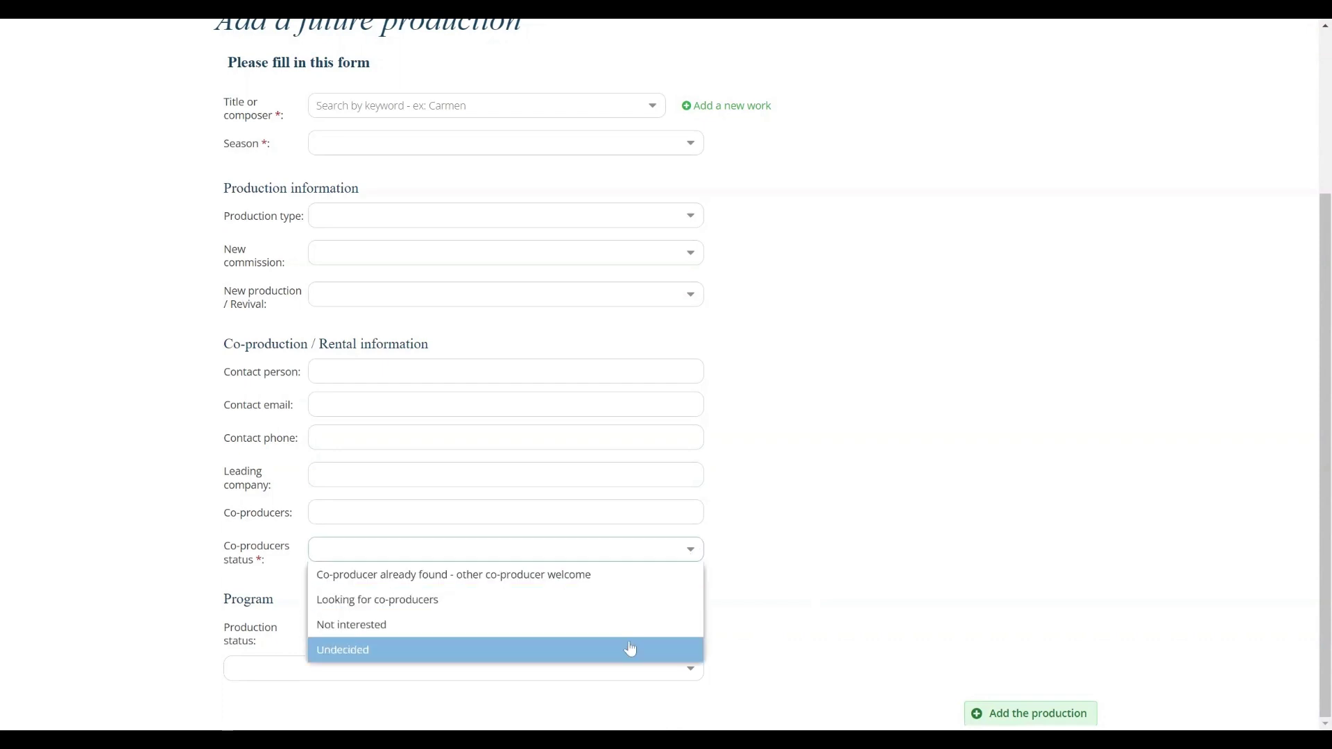